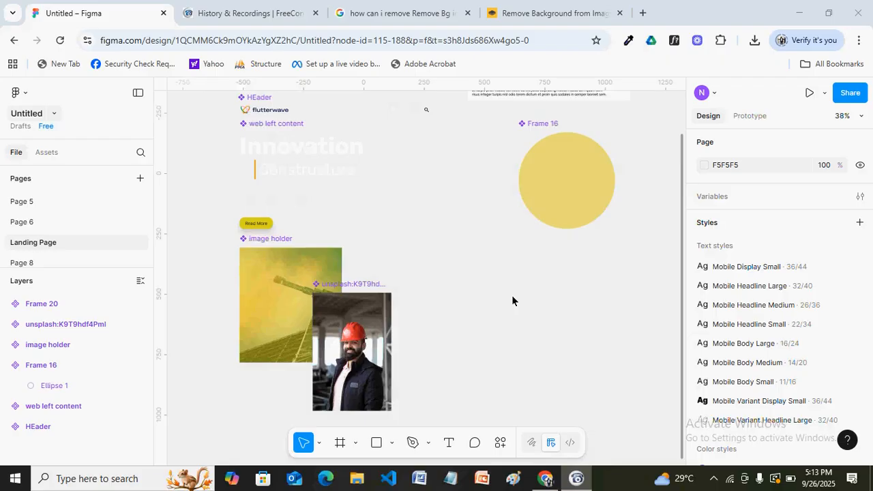
# Launch the Unsplash plugin from the canvas Plugins menu, then rerun it with Ctrl+Alt+P
pyautogui.rightClick(399, 219)
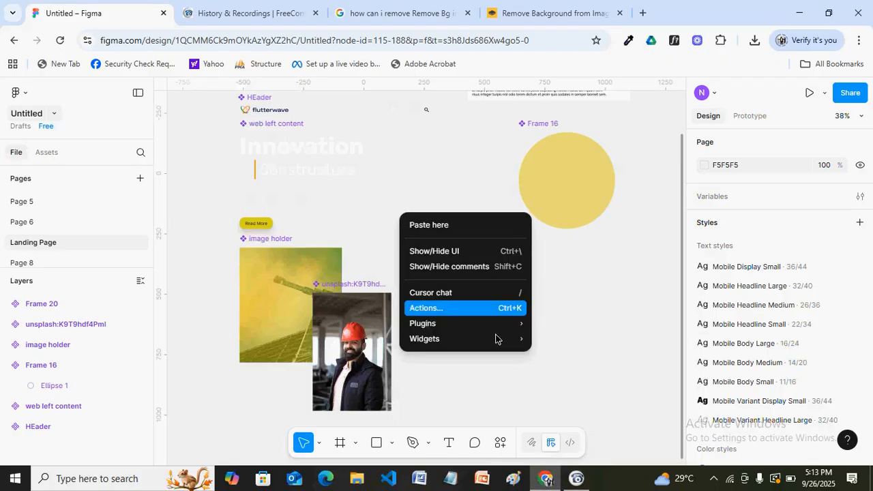
pyautogui.moveTo(481, 332)
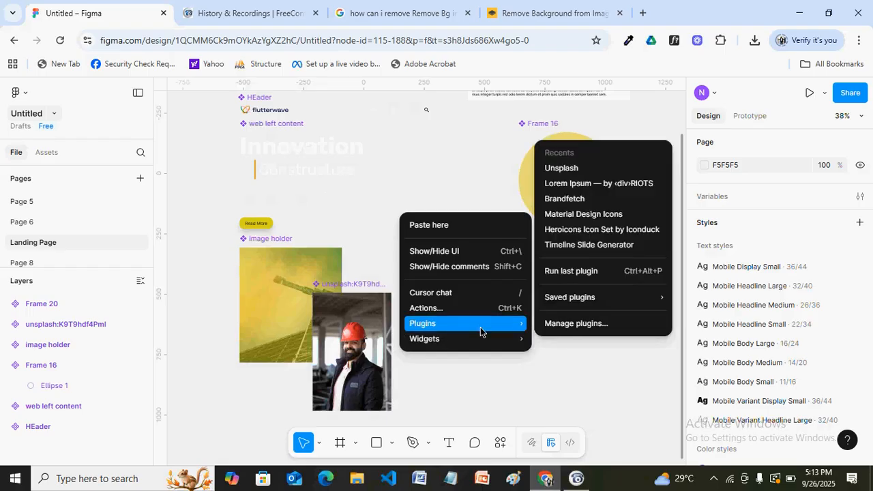
pyautogui.click(546, 170)
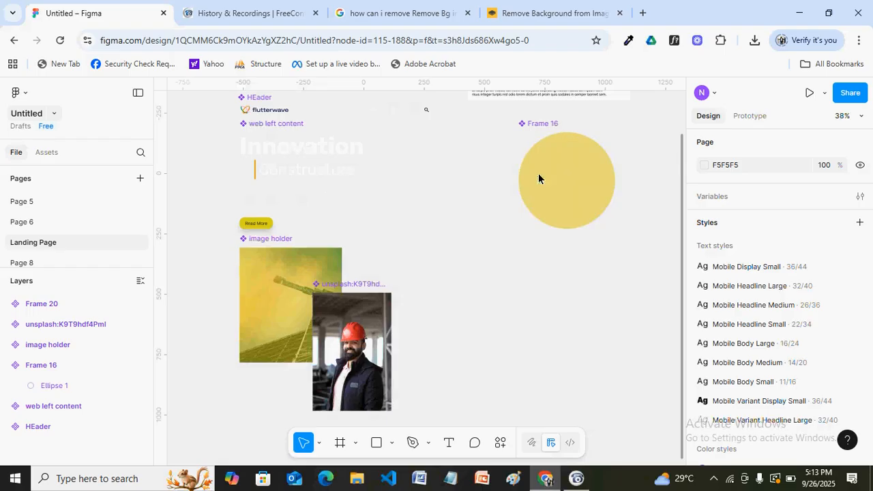
pyautogui.hotkey('ctrl', 'z')
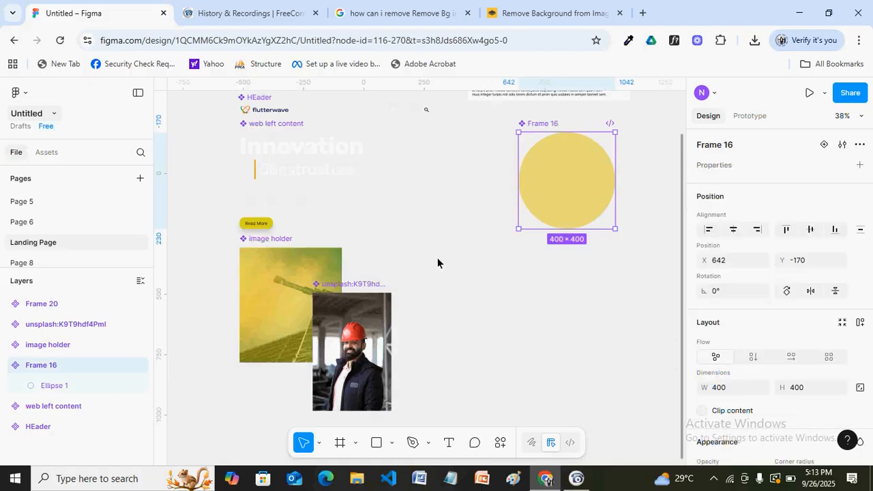
pyautogui.click(479, 277)
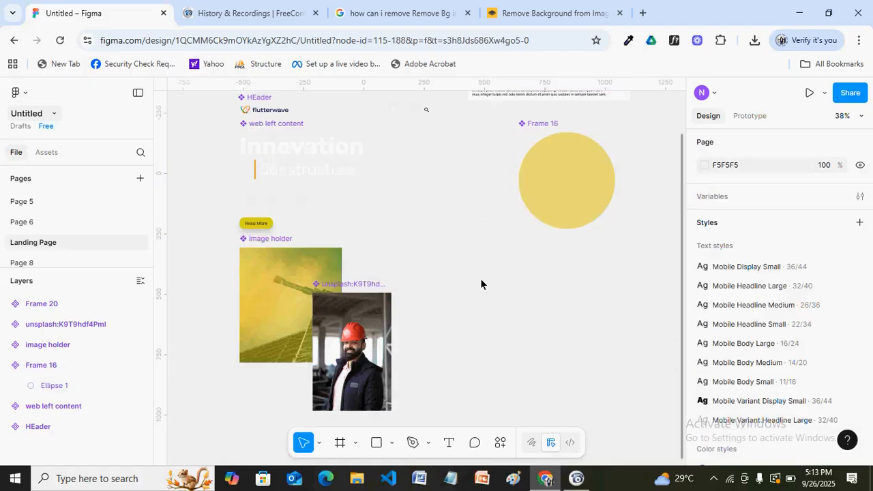
pyautogui.hotkey('ctrl', 'alt', 'p')
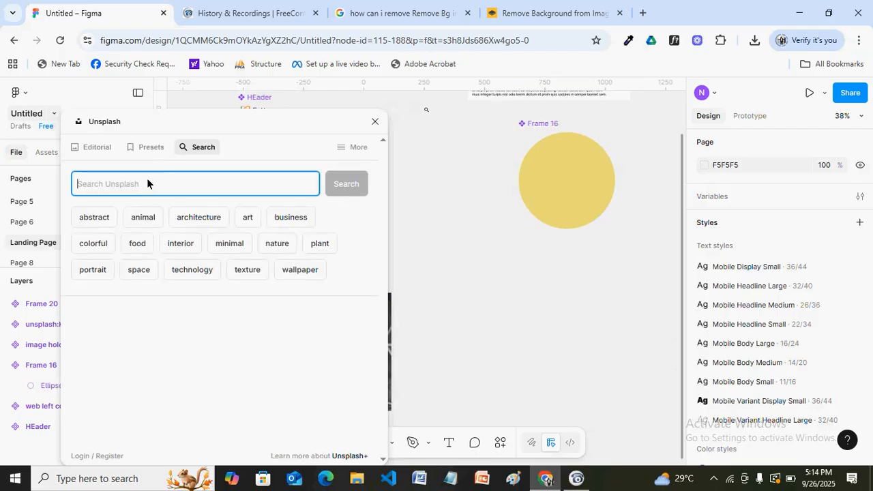
# Search Unsplash for 'engineer', insert the man-with-yellow-hard-hat photo, and move the panel aside
pyautogui.write('engineer')
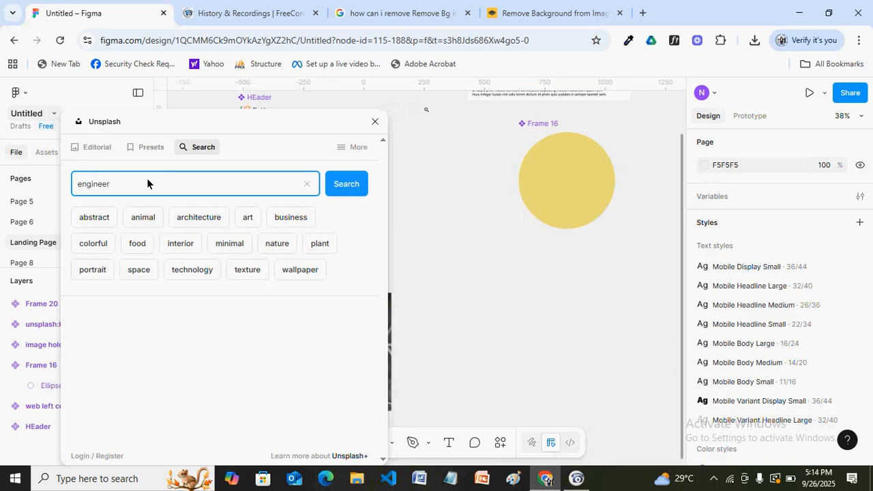
pyautogui.press('Return')
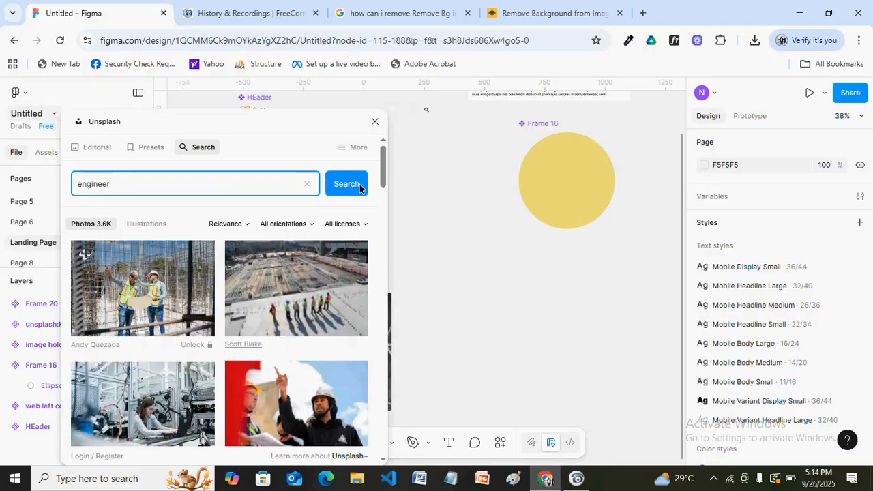
pyautogui.moveTo(383, 170); pyautogui.dragTo(382, 263)
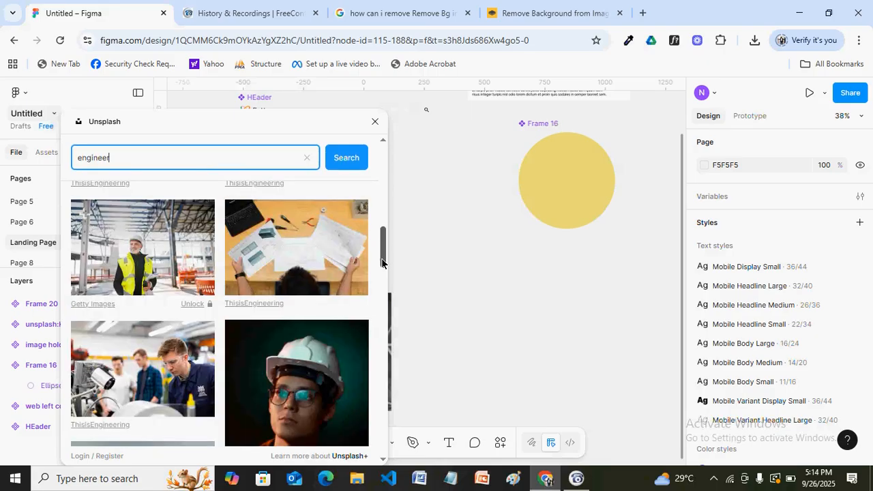
pyautogui.moveTo(382, 263); pyautogui.dragTo(370, 439)
pyautogui.scroll(3, 370, 435)
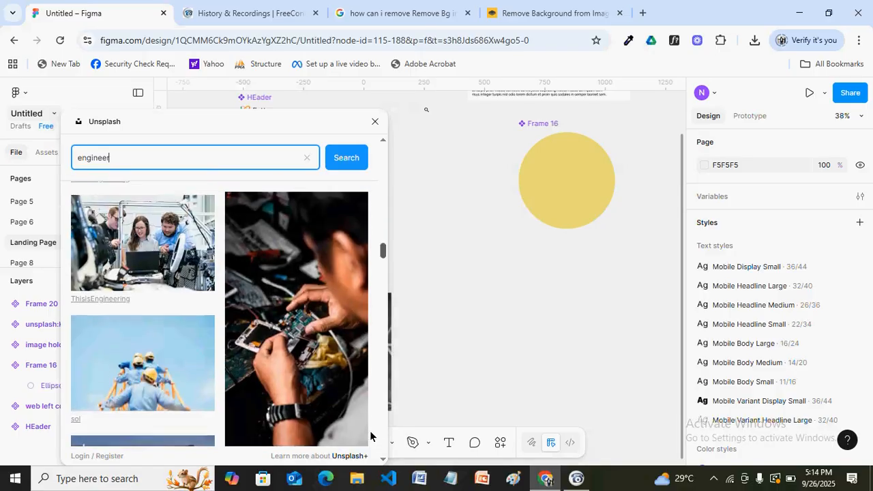
pyautogui.moveTo(384, 253); pyautogui.dragTo(369, 426)
pyautogui.scroll(-4, 371, 423)
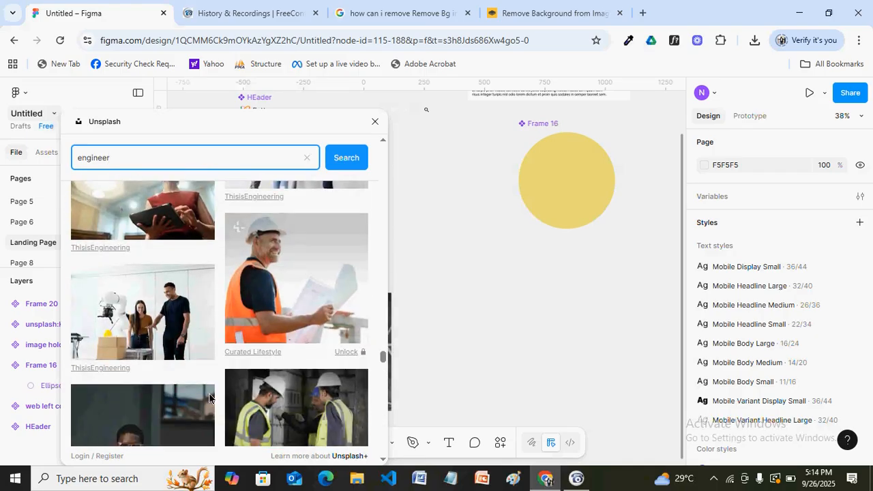
pyautogui.click(177, 428)
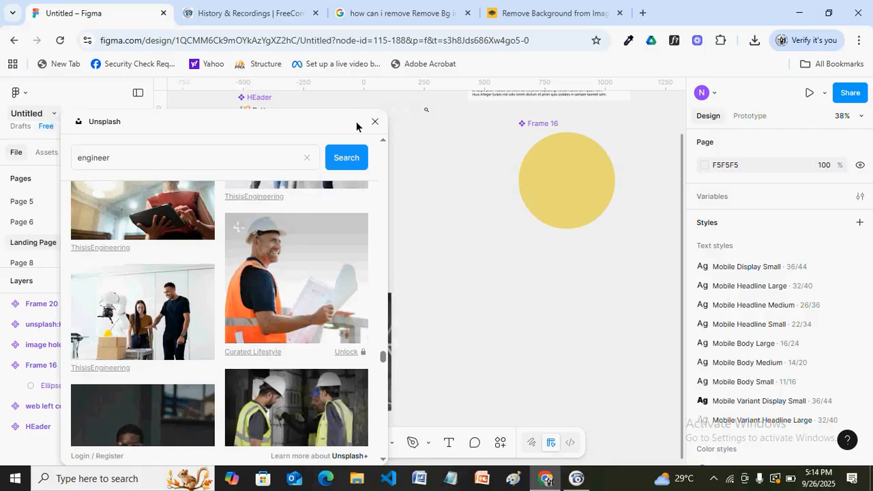
pyautogui.moveTo(356, 126); pyautogui.dragTo(295, 176)
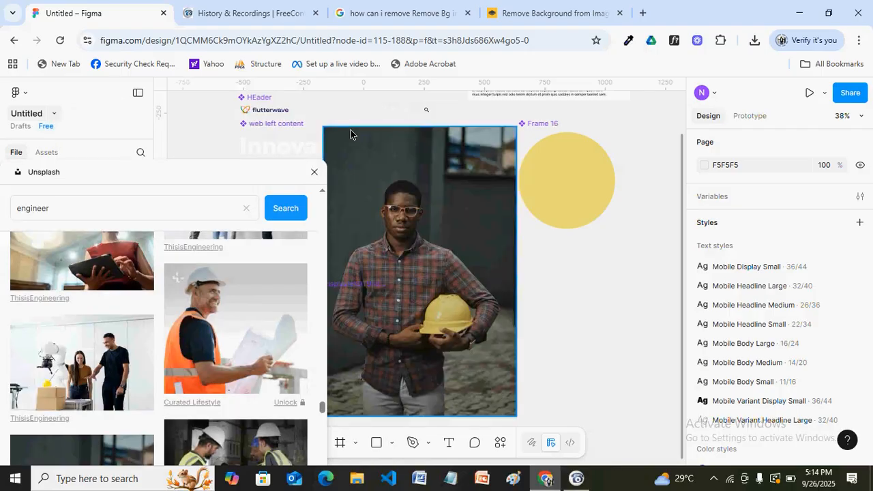
# Close Unsplash and proportionally scale the hard-hat photo down to about 417×625 (0.55 scale)
pyautogui.click(314, 173)
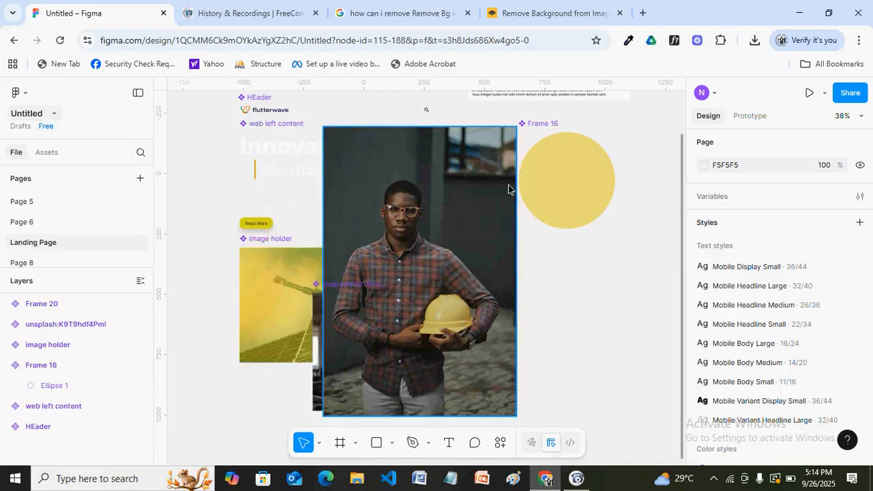
pyautogui.click(455, 179)
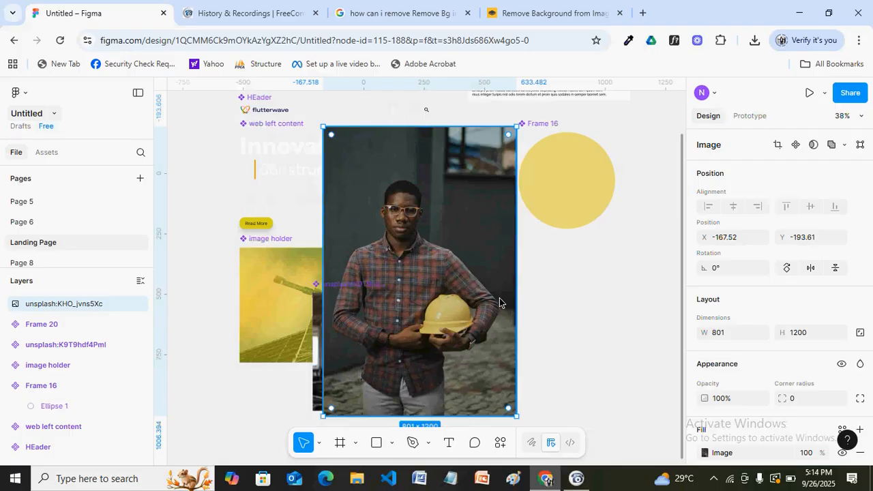
pyautogui.press('k')
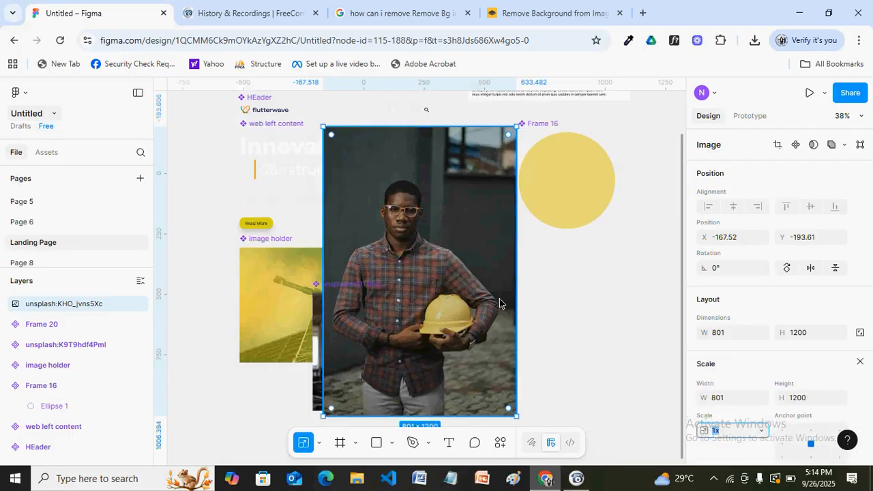
pyautogui.moveTo(323, 127); pyautogui.dragTo(553, 265)
pyautogui.press('v')
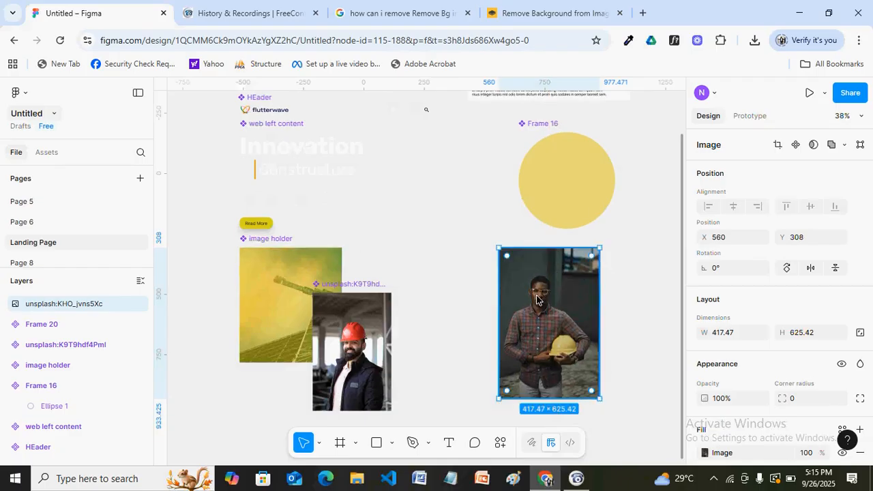
# Find Remove BG by searching 'remove bg' in Manage plugins and open its run options
pyautogui.click(482, 261)
pyautogui.rightClick(480, 262)
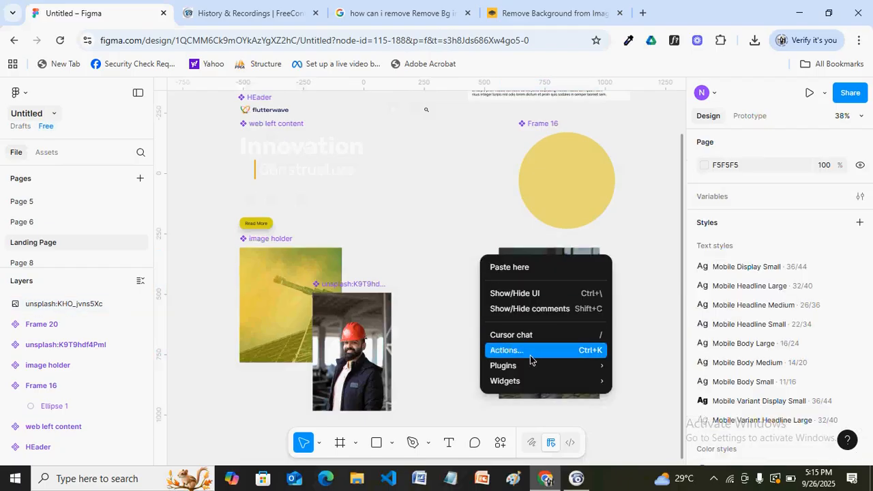
pyautogui.moveTo(534, 362)
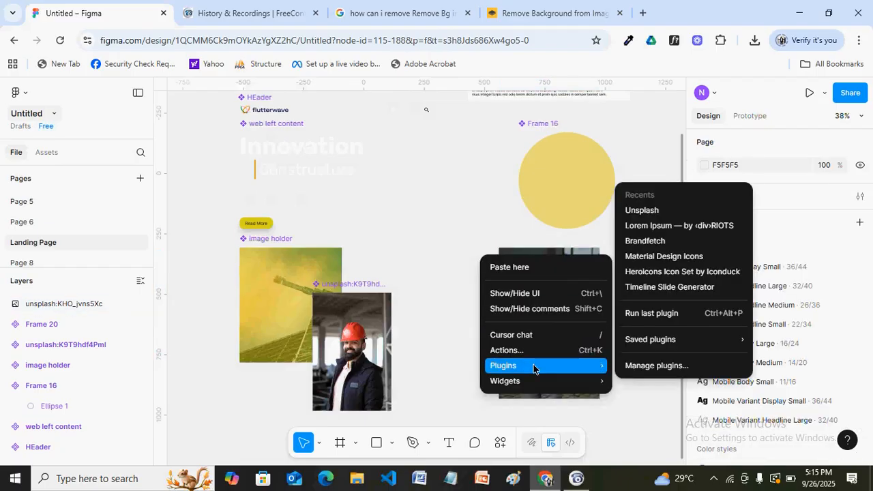
pyautogui.click(634, 367)
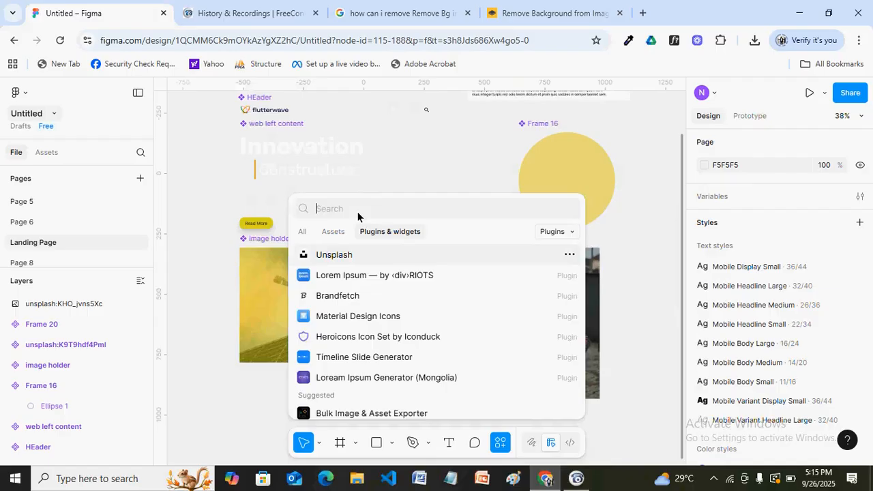
pyautogui.write('remove b')
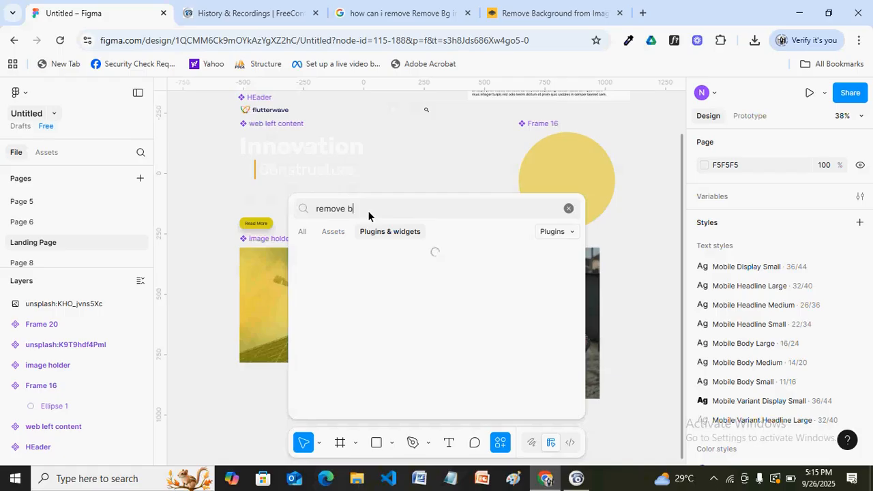
pyautogui.write('g')
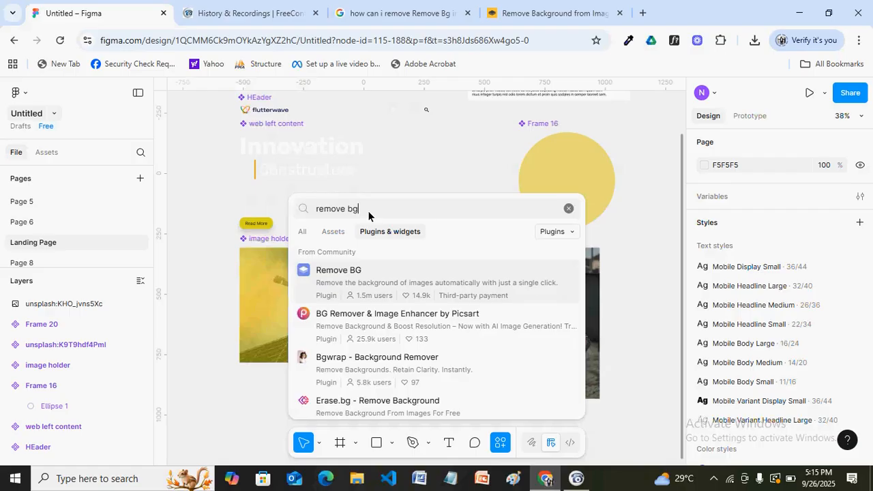
pyautogui.click(365, 283)
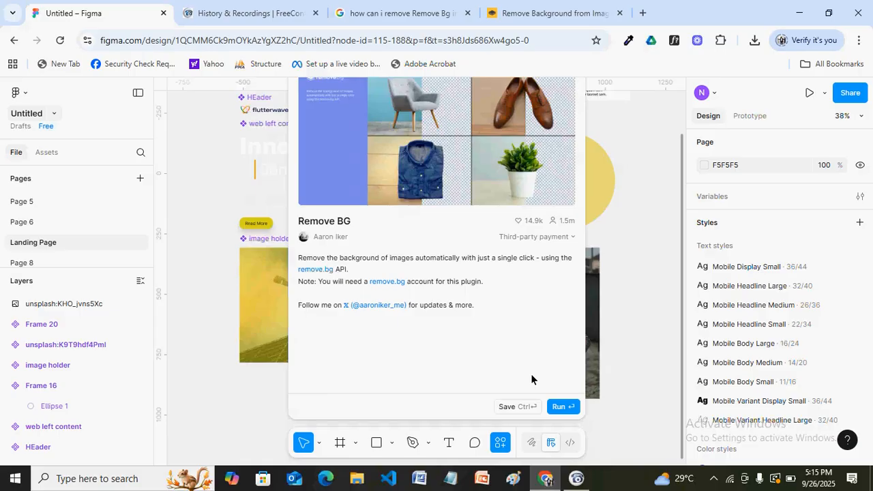
pyautogui.click(561, 409)
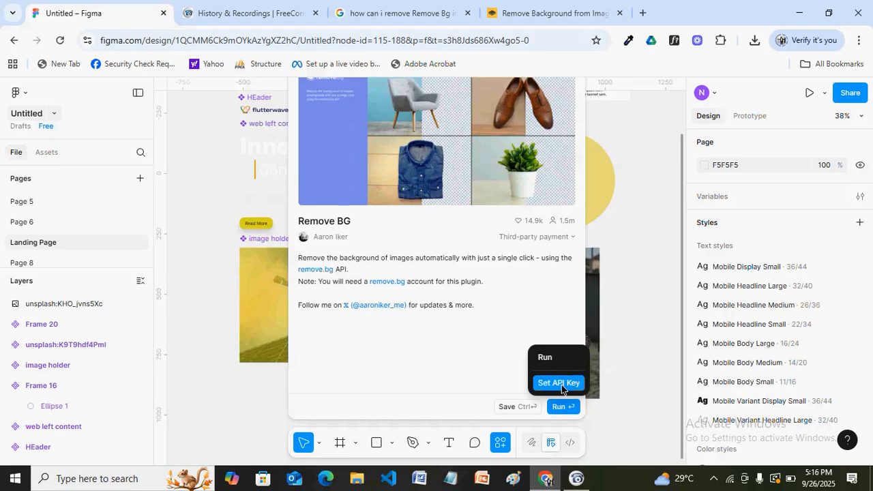
# Paste the API key into Remove BG's Set API Key field, then go to the remove.bg tab
pyautogui.click(561, 384)
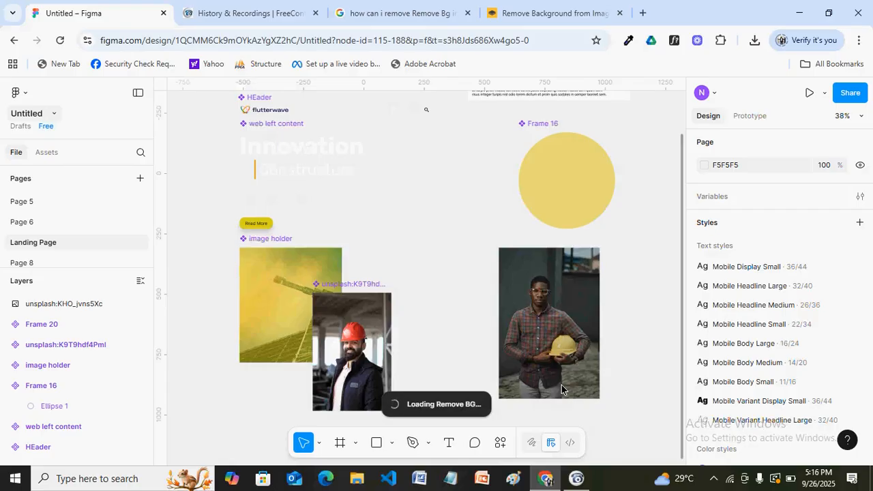
pyautogui.click(577, 226)
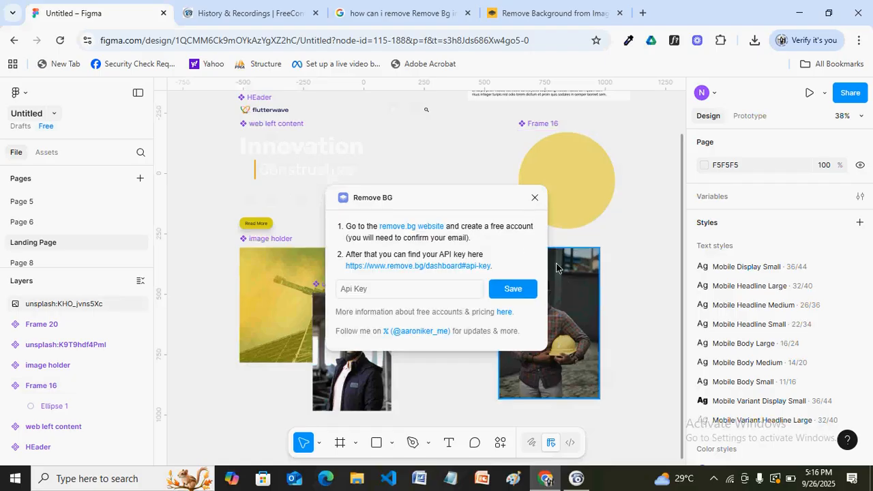
pyautogui.hotkey('ctrl', 'v')
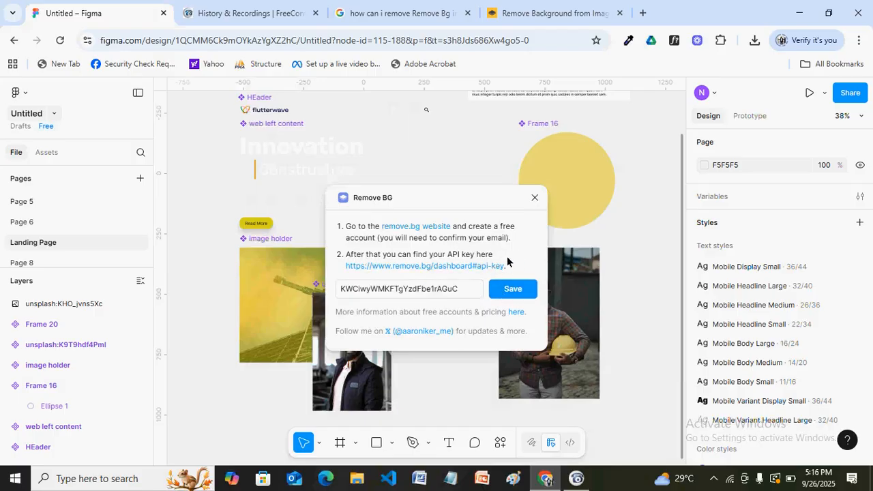
pyautogui.click(537, 19)
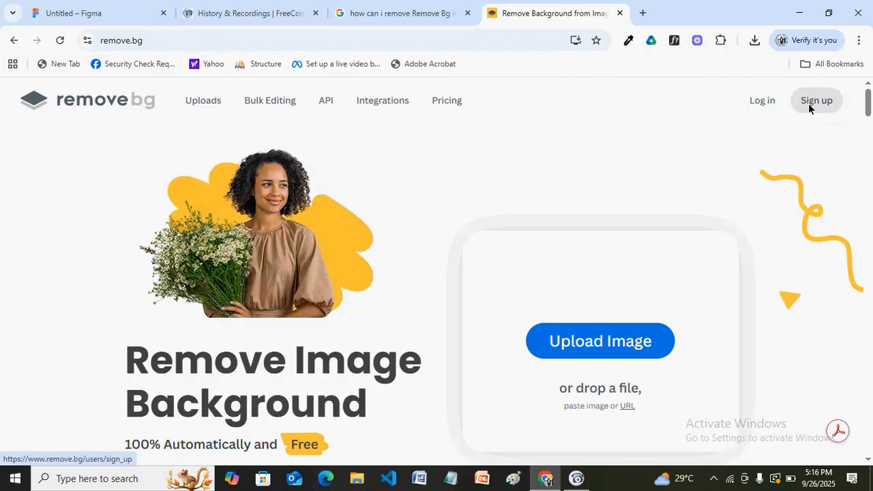
# Log in to remove.bg with a Google account, entering the account password
pyautogui.click(771, 100)
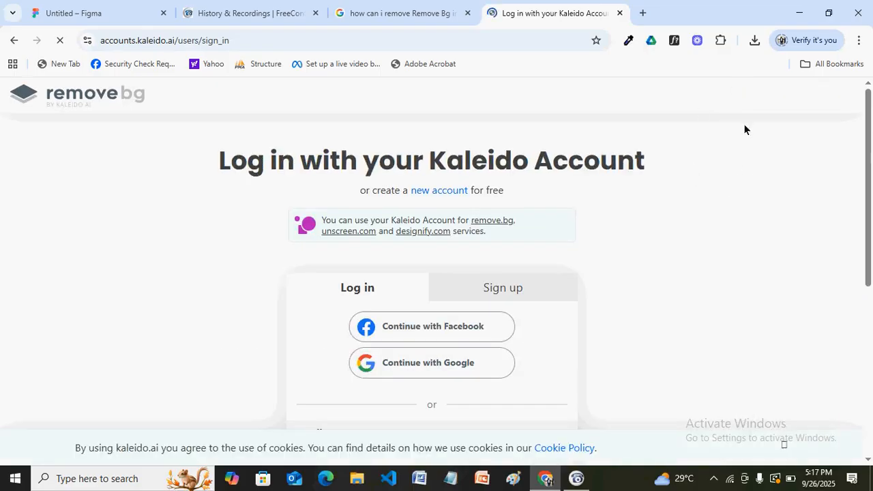
pyautogui.click(466, 367)
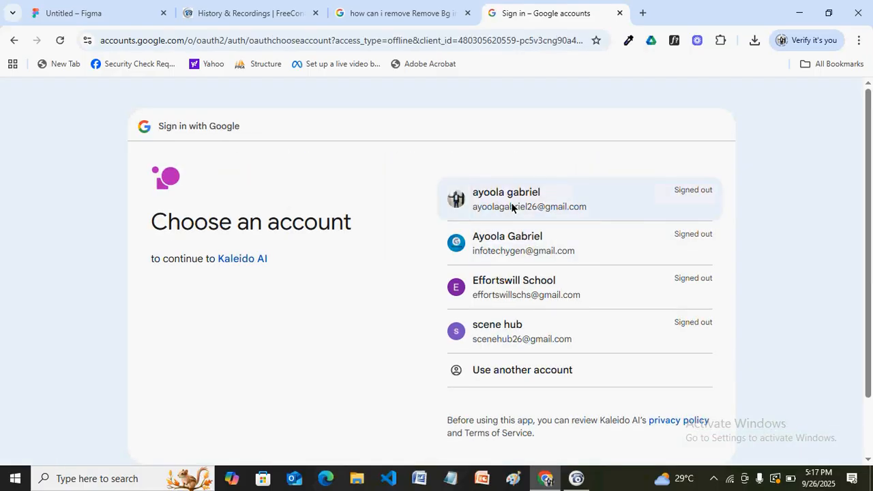
pyautogui.click(511, 207)
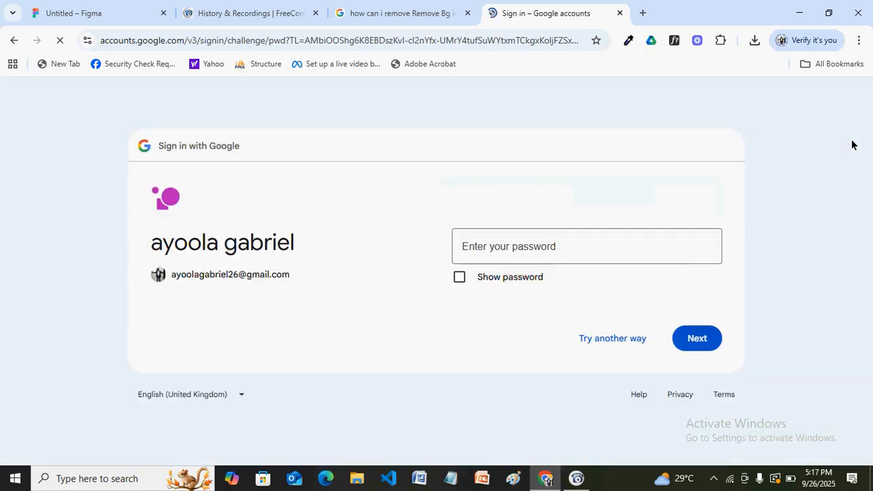
pyautogui.click(503, 251)
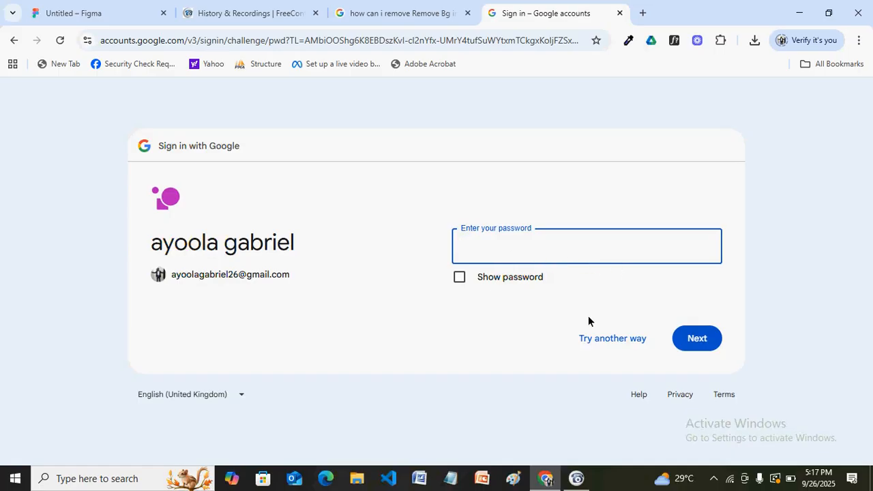
pyautogui.write('••••••')
pyautogui.press('BackSpace')
pyautogui.press('BackSpace')
pyautogui.press('BackSpace')
pyautogui.press('BackSpace')
pyautogui.press('BackSpace')
pyautogui.press('BackSpace')
pyautogui.press('BackSpace')
pyautogui.press('BackSpace')
pyautogui.press('BackSpace')
pyautogui.write('••••••••••')
pyautogui.click(690, 338)
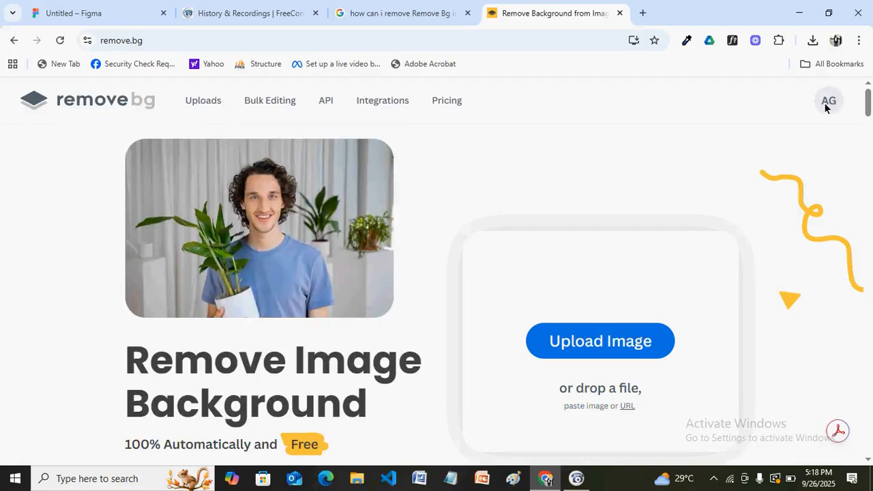
# Open the API Keys section of the remove.bg account dashboard
pyautogui.click(824, 108)
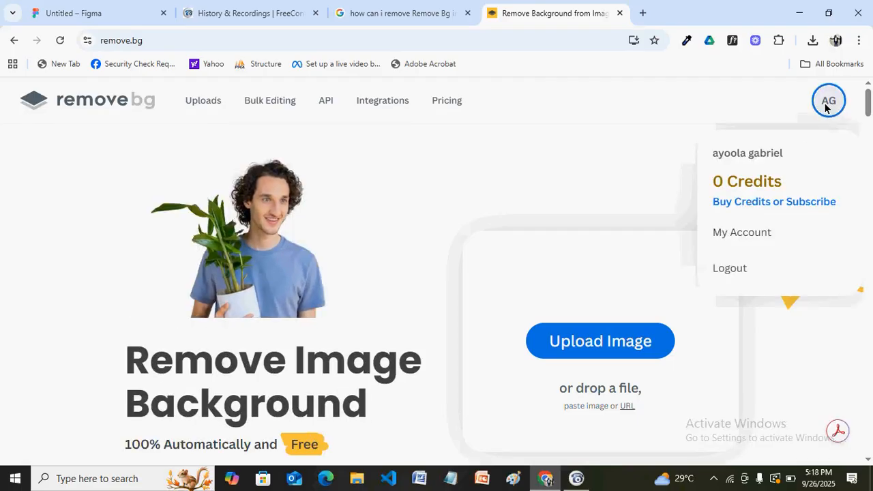
pyautogui.click(743, 232)
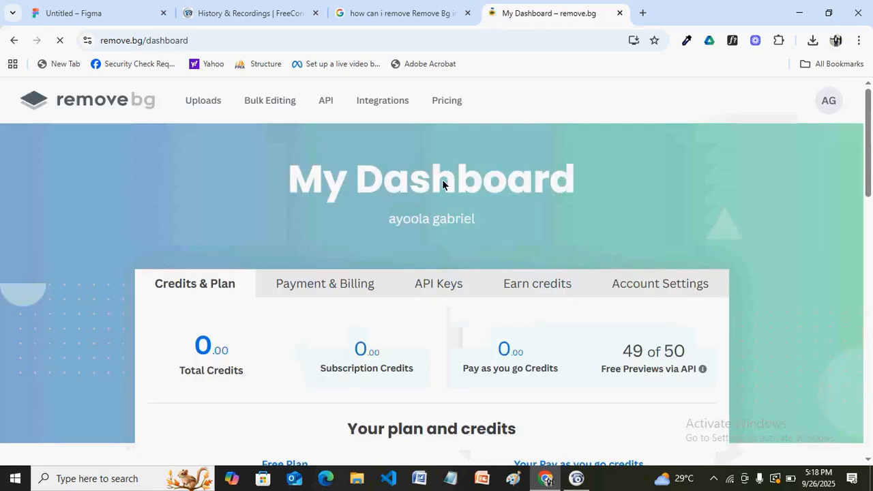
pyautogui.click(427, 286)
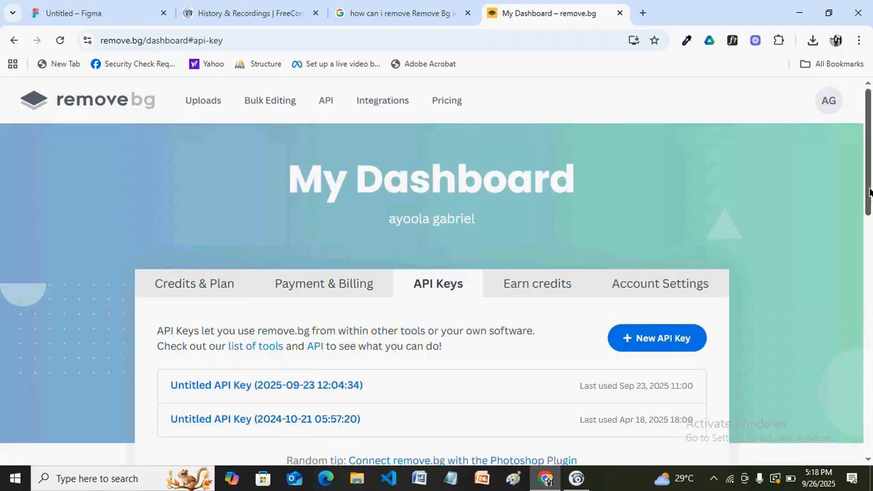
pyautogui.moveTo(870, 189); pyautogui.dragTo(869, 227)
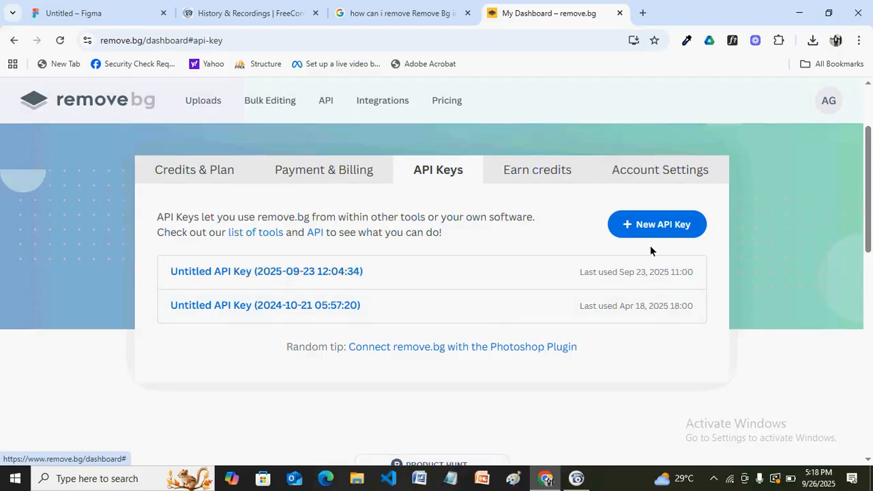
# Create a new API key with the default label, copy it, and save the changes
pyautogui.click(647, 225)
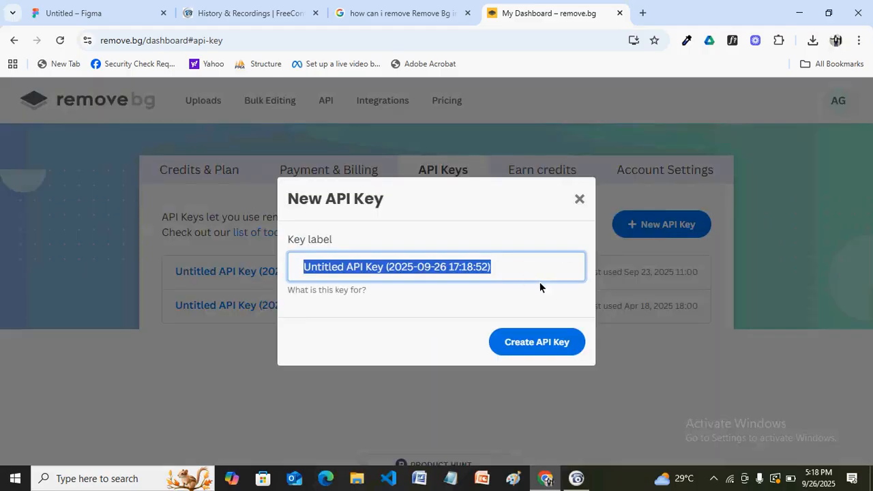
pyautogui.click(537, 344)
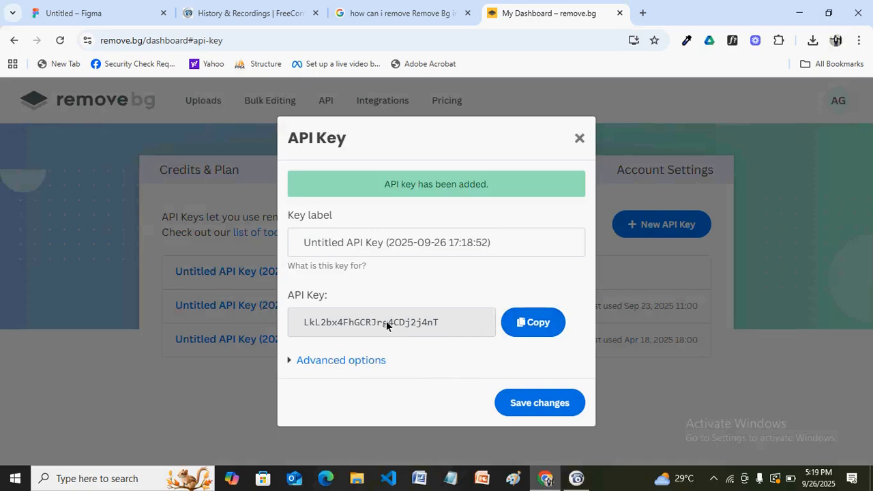
pyautogui.click(537, 326)
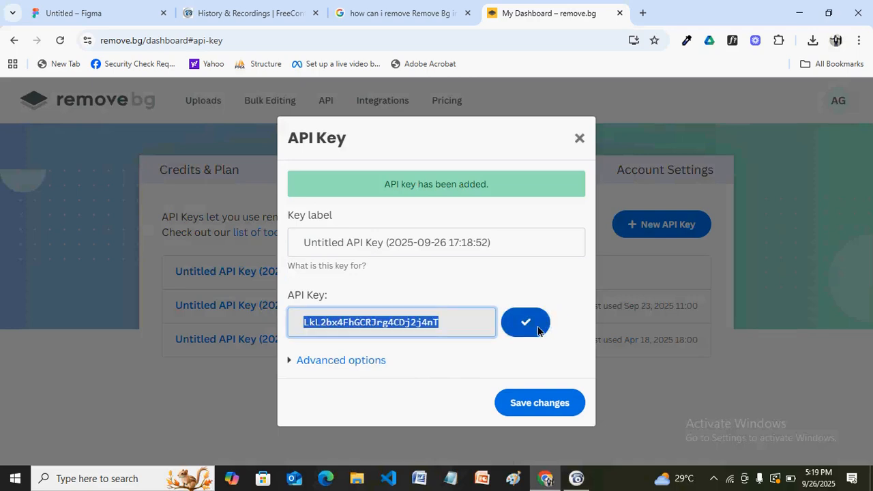
pyautogui.click(539, 402)
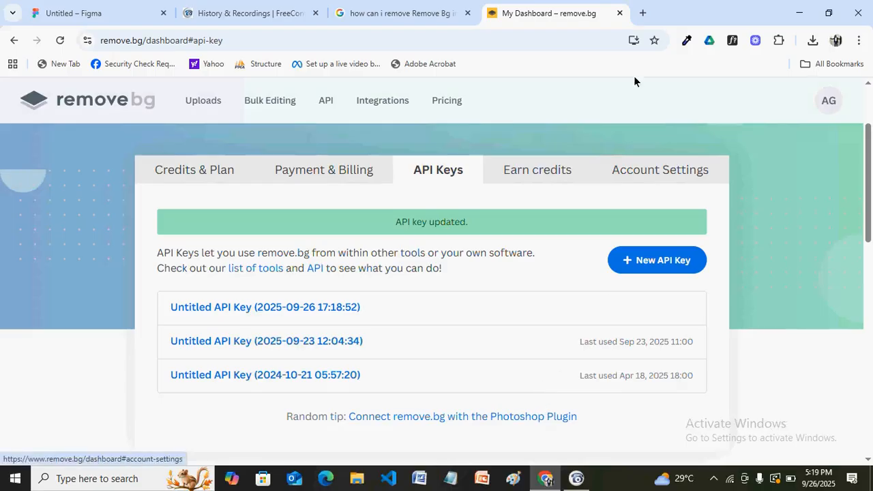
pyautogui.click(116, 8)
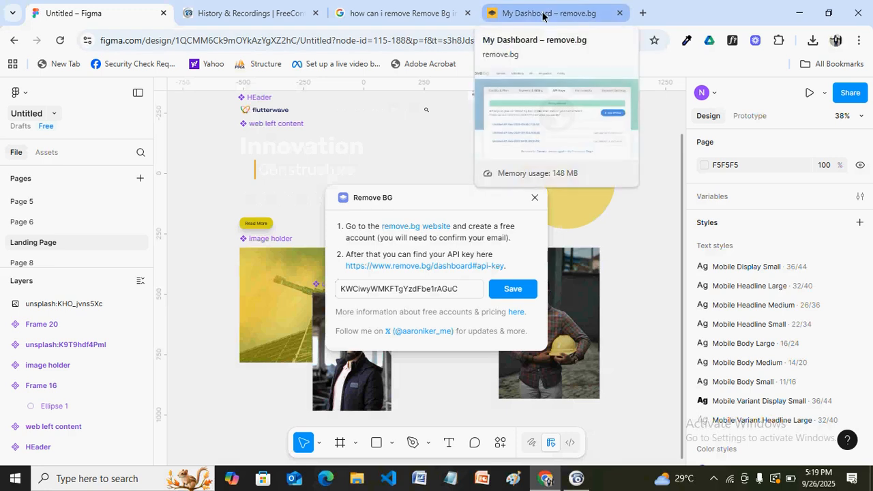
# Save the API key in Remove BG's setup dialog, then reselect the hard-hat engineer photo
pyautogui.click(463, 296)
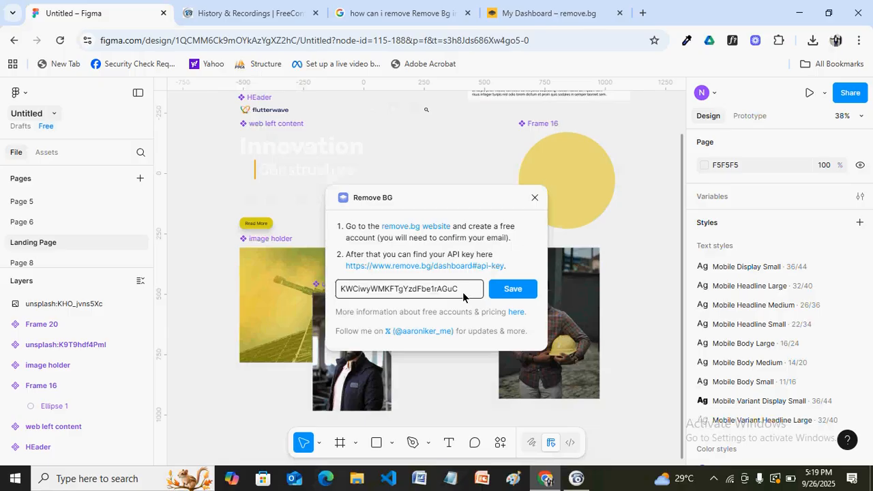
pyautogui.click(543, 17)
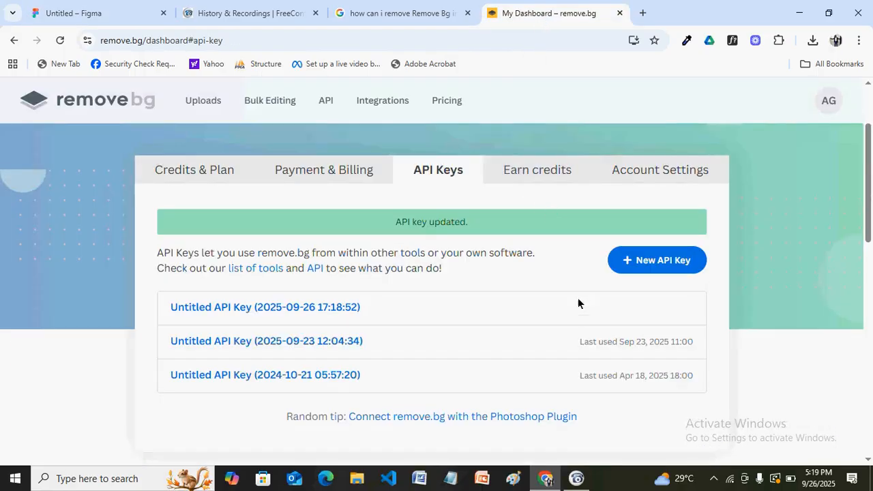
pyautogui.click(106, 14)
pyautogui.click(511, 294)
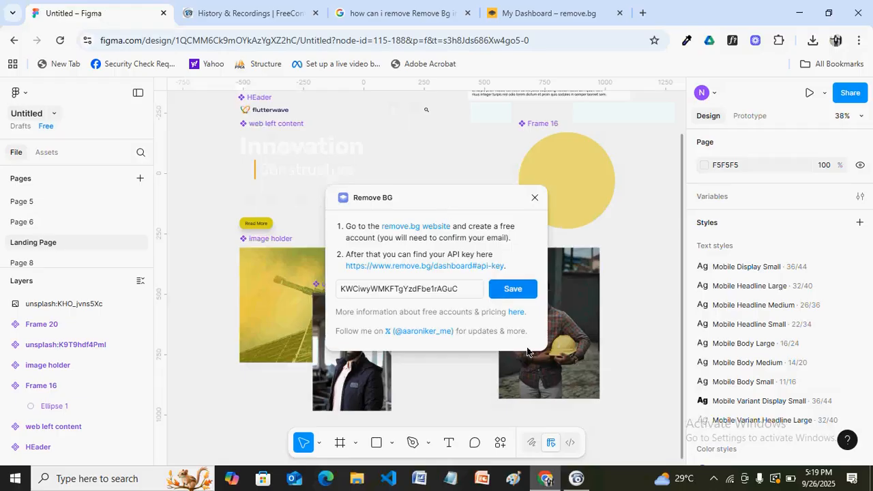
pyautogui.click(464, 294)
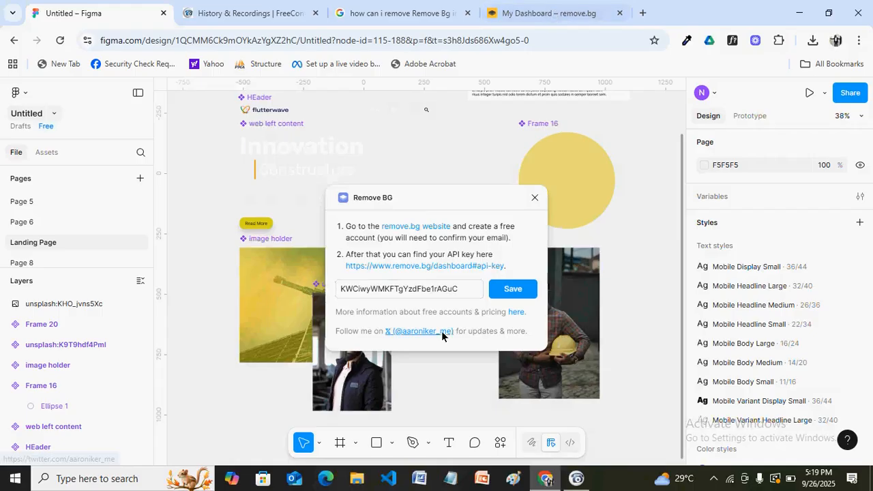
pyautogui.click(512, 290)
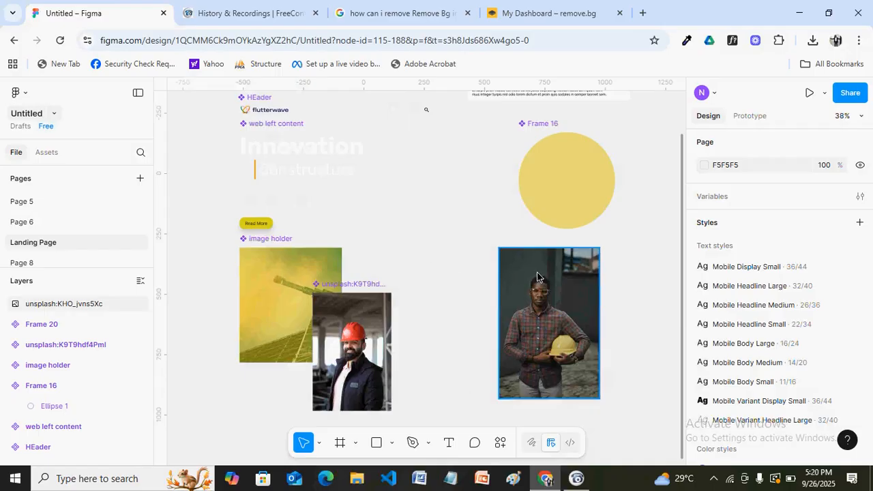
pyautogui.click(537, 277)
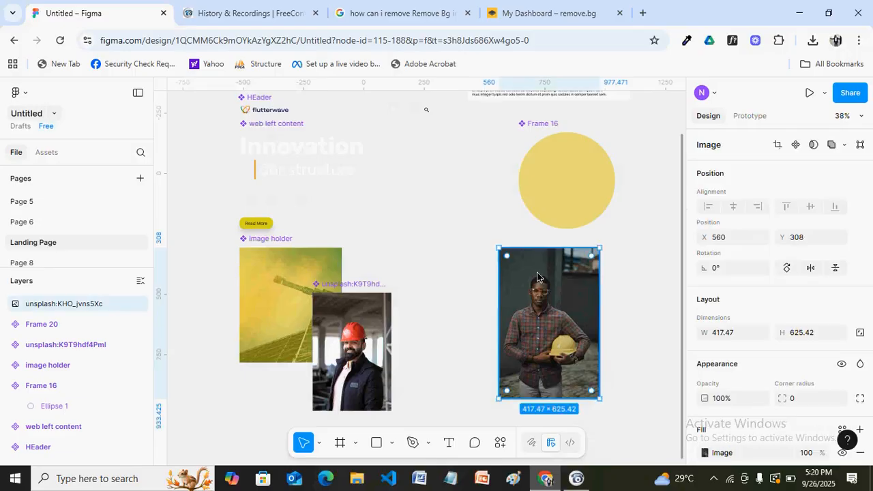
# Run Remove BG on the hard-hat engineer photo from the right-click Plugins menu
pyautogui.rightClick(537, 277)
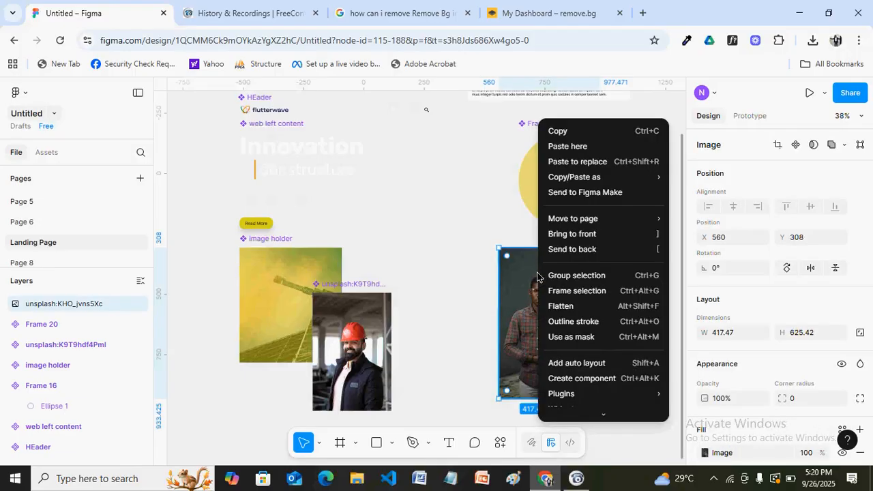
pyautogui.moveTo(616, 397)
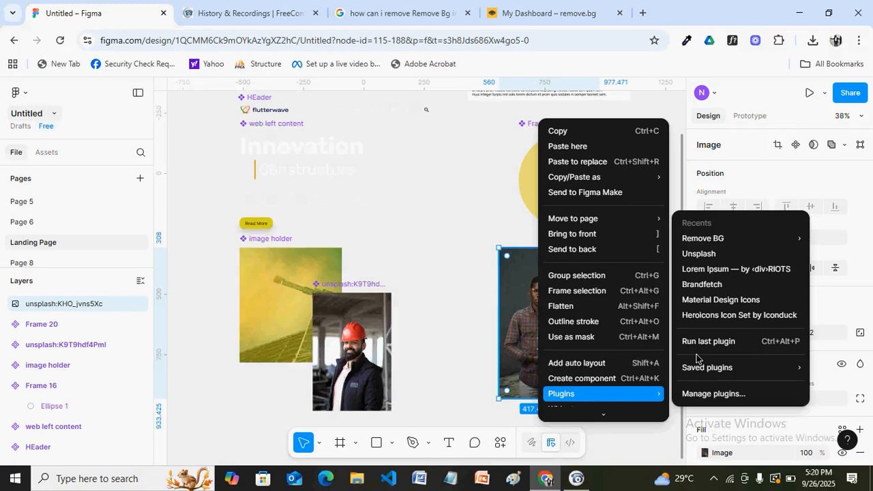
pyautogui.moveTo(707, 245)
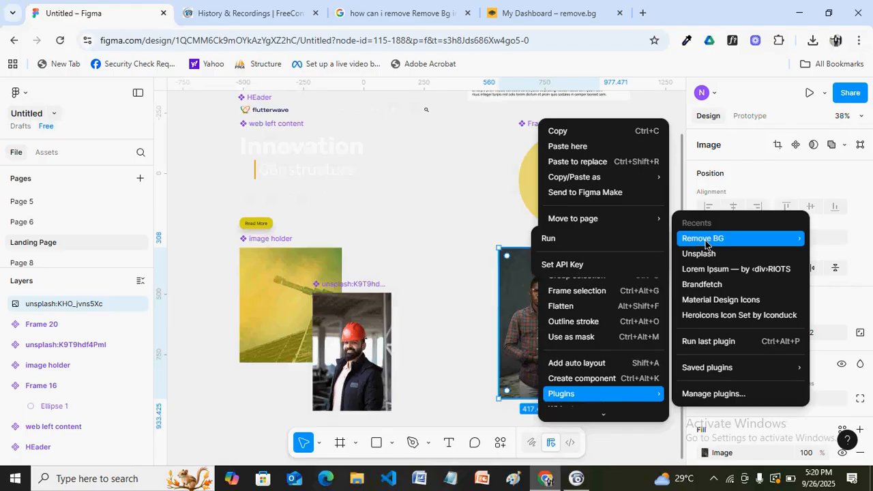
pyautogui.click(559, 238)
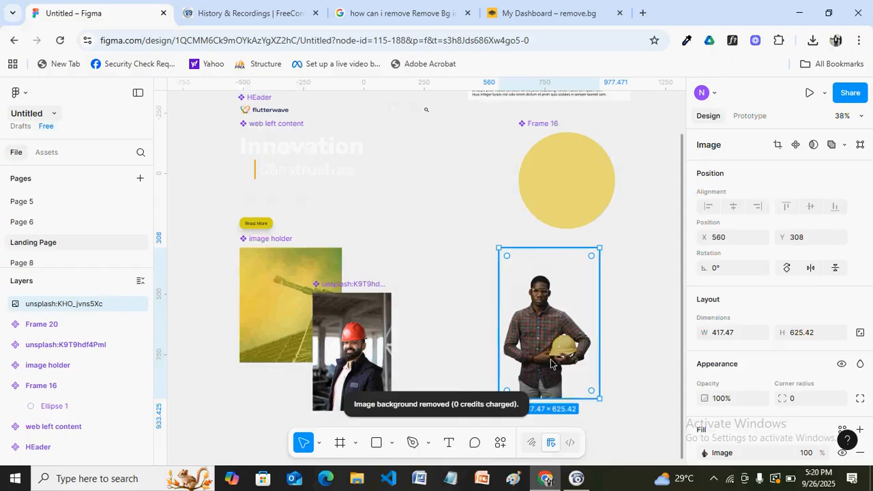
pyautogui.click(463, 314)
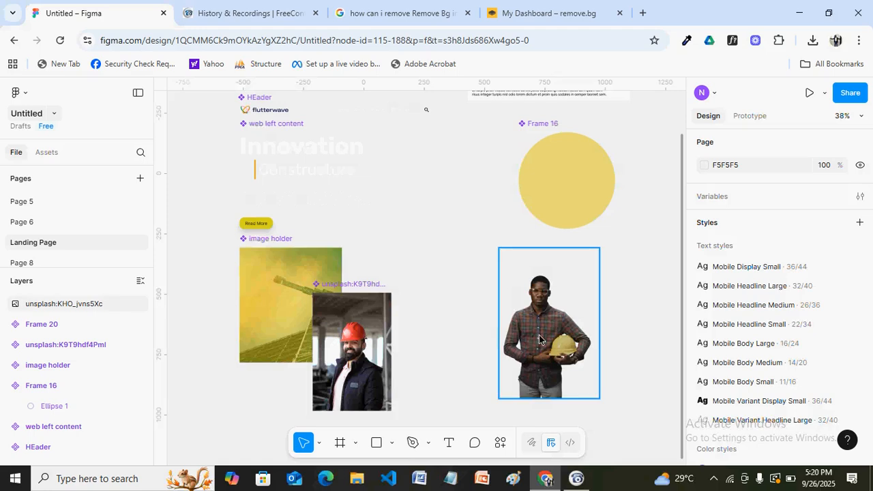
# Drop the cut-out engineer onto Frame 16's yellow circle and set horizontal and vertical constraints to Center
pyautogui.moveTo(539, 338); pyautogui.dragTo(564, 171)
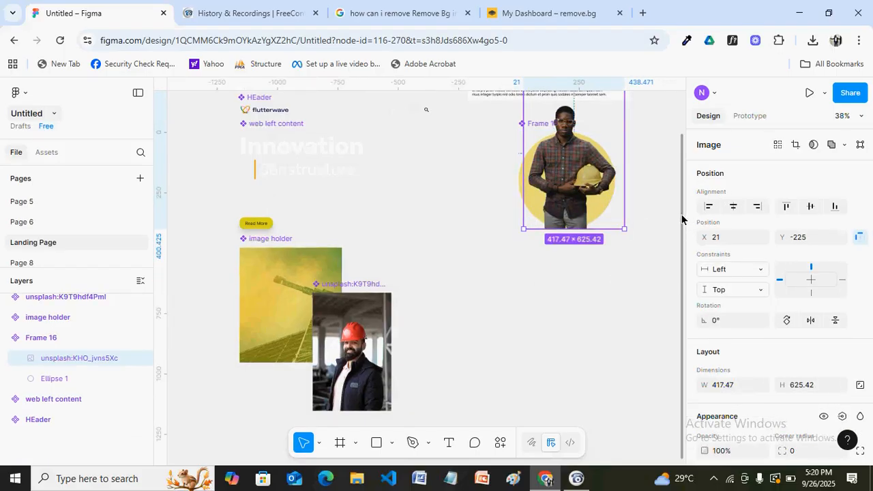
pyautogui.scroll(2, 681, 188)
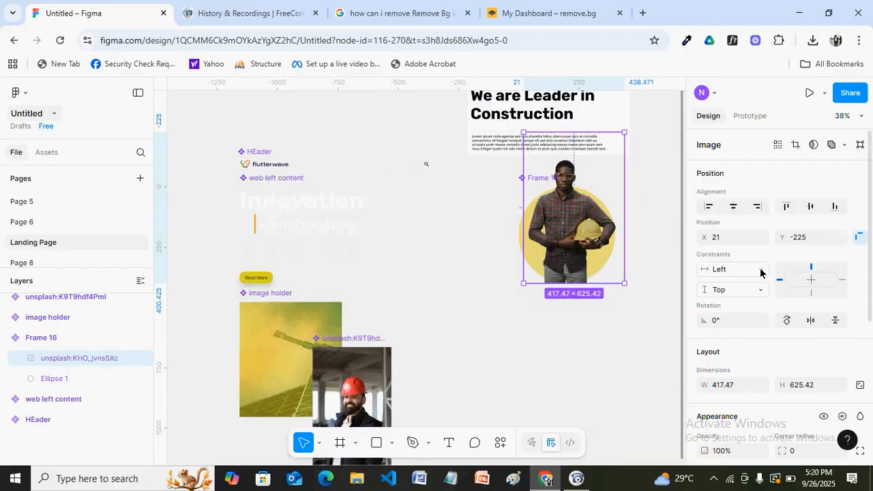
pyautogui.click(760, 273)
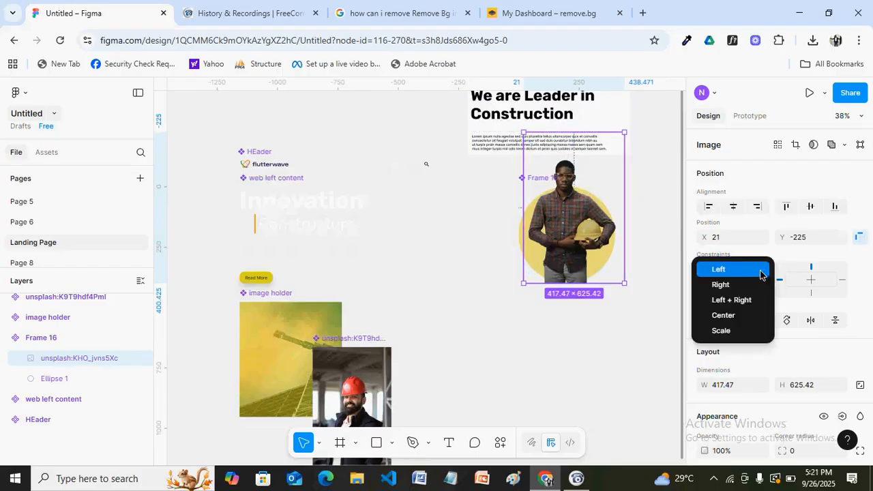
pyautogui.click(723, 315)
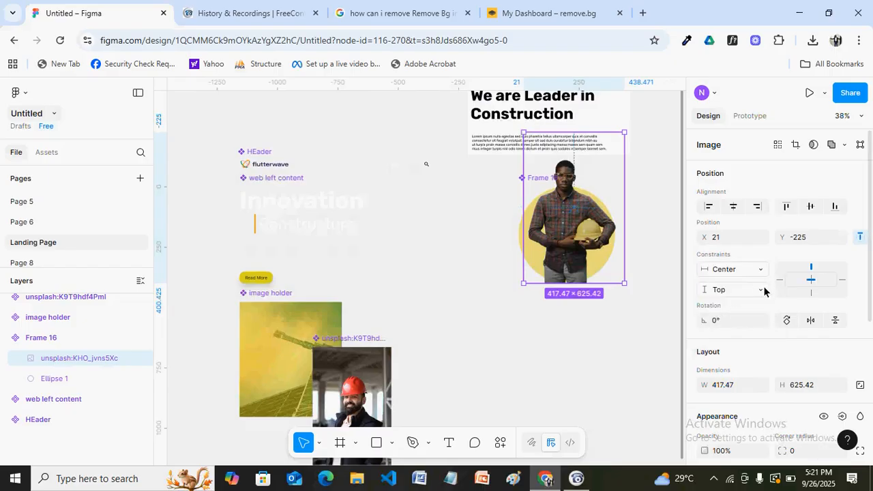
pyautogui.click(760, 289)
pyautogui.click(724, 335)
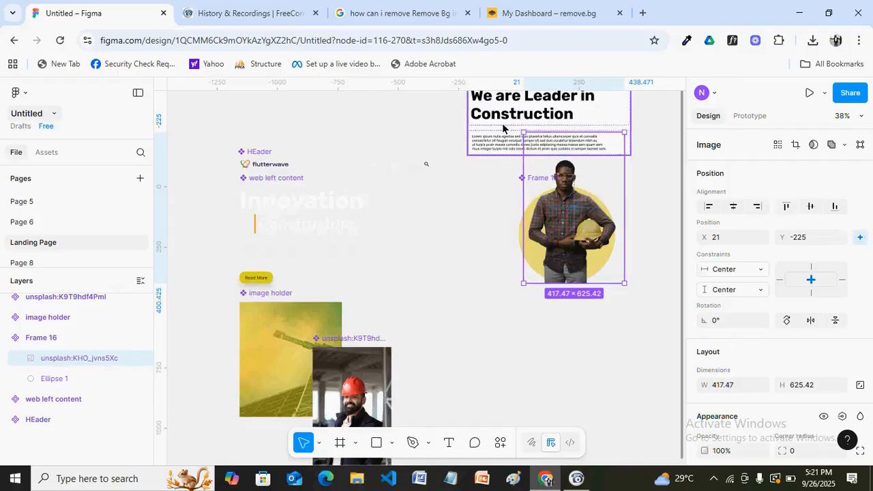
# Shift Frame 16 further left and lower on the canvas
pyautogui.click(471, 199)
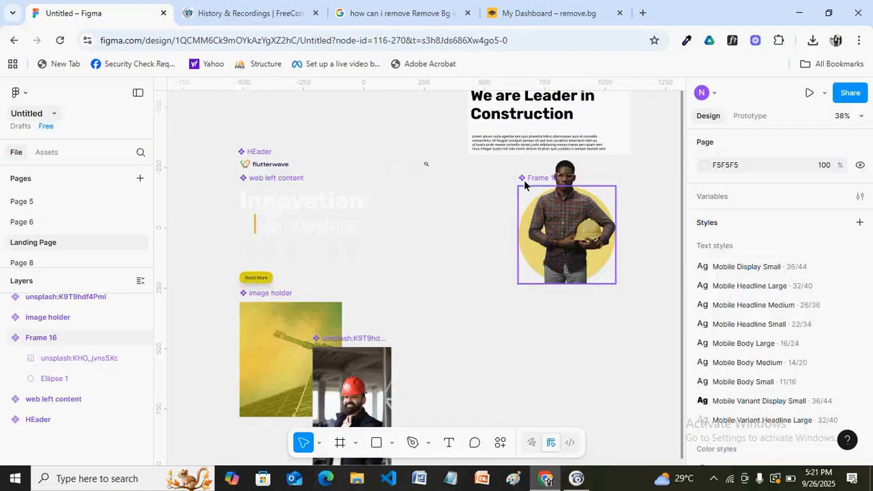
pyautogui.click(524, 180)
pyautogui.moveTo(523, 180); pyautogui.dragTo(488, 212)
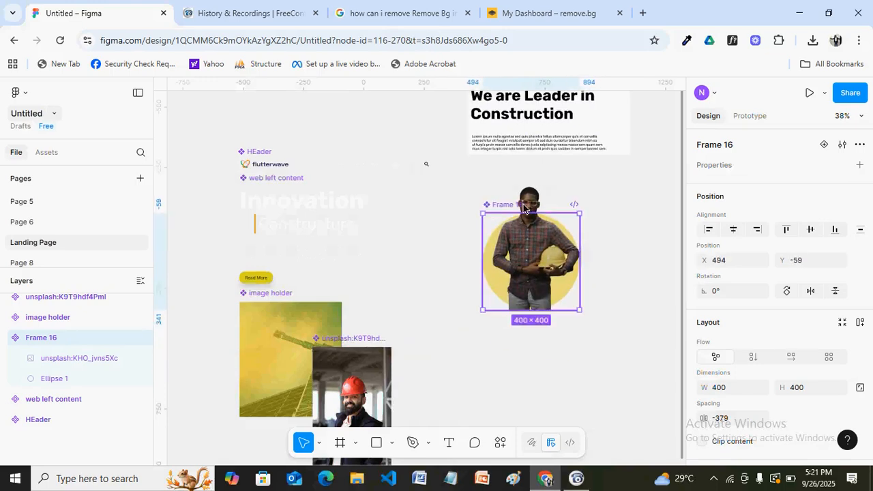
pyautogui.click(620, 252)
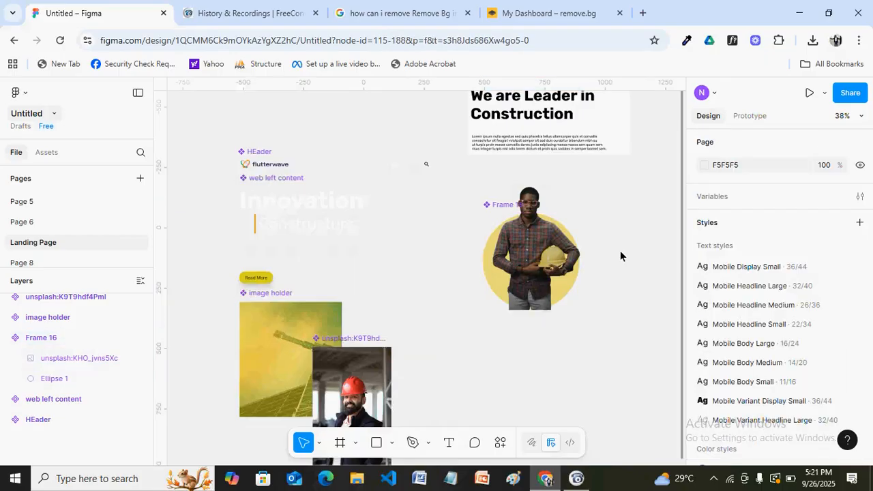
# Scale the worker photo proportionally to about 381 wide and nudge it left within Frame 16
pyautogui.click(528, 197)
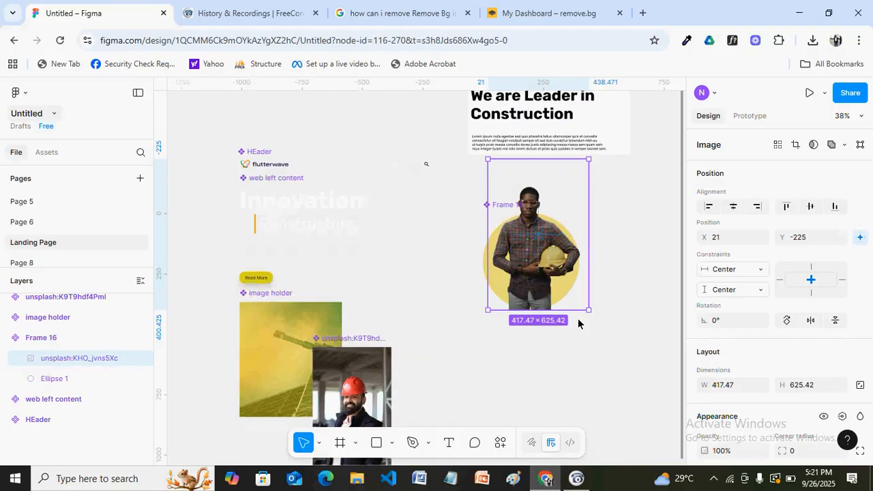
pyautogui.press('k')
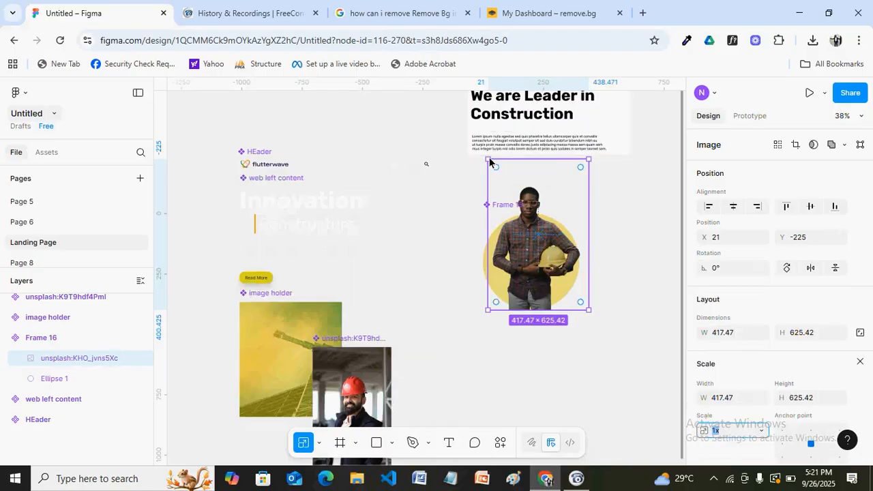
pyautogui.moveTo(489, 162); pyautogui.dragTo(501, 178)
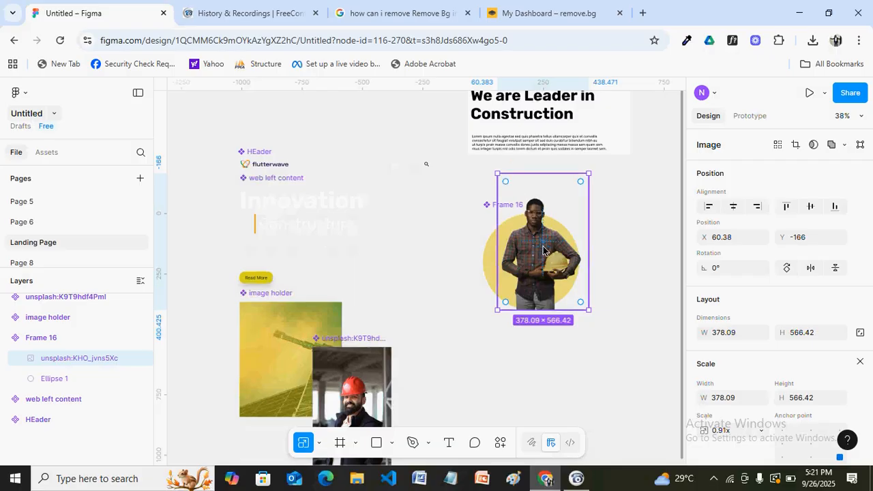
pyautogui.moveTo(531, 251); pyautogui.dragTo(527, 251)
pyautogui.click(459, 200)
# Reposition Frame 16 to about X 115, Y -223 beside the left content
pyautogui.moveTo(484, 205)
pyautogui.mouseDown()
pyautogui.moveTo(473, 234)
pyautogui.moveTo(488, 212)
pyautogui.mouseUp()
pyautogui.click(438, 216)
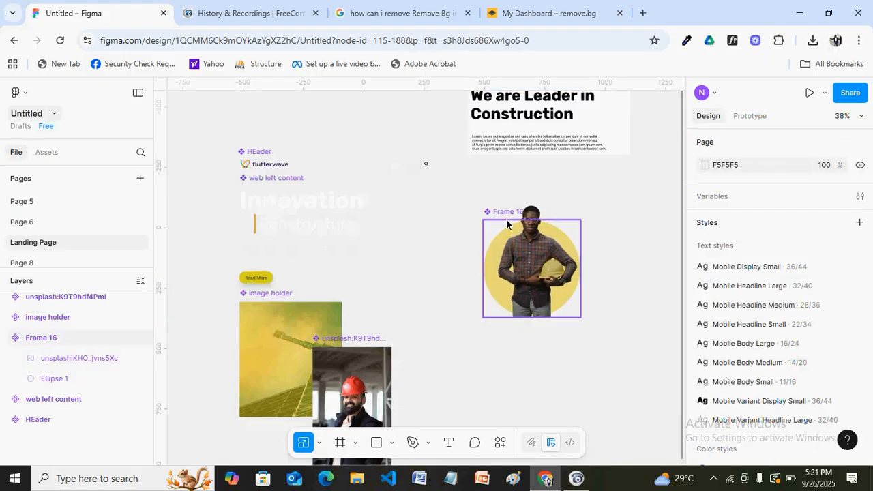
pyautogui.moveTo(489, 214); pyautogui.dragTo(408, 174)
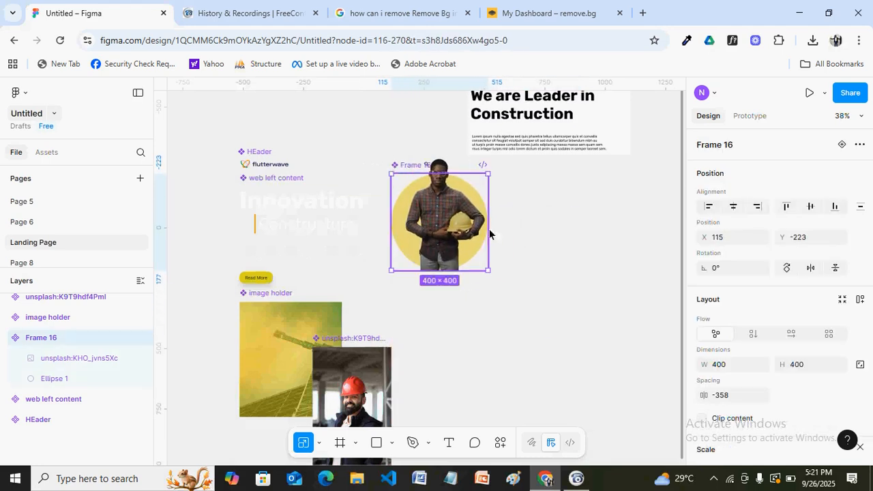
pyautogui.click(558, 300)
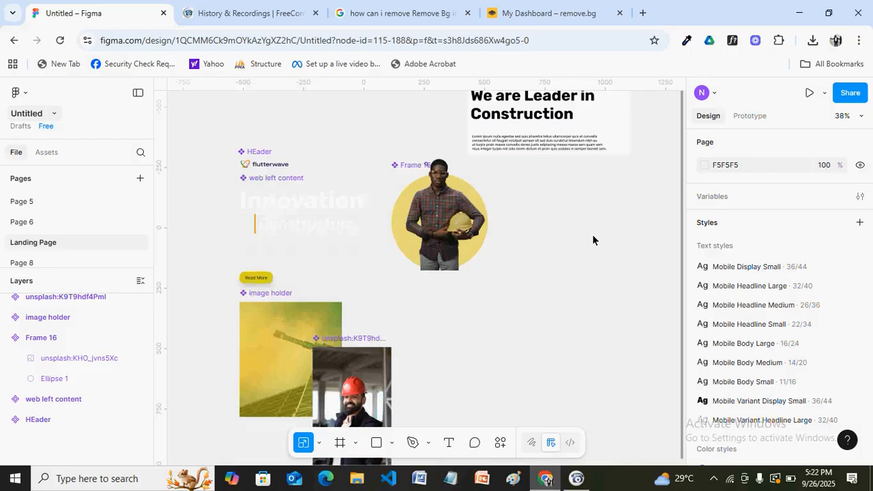
# Add a text layer reading 'Our Team' on the empty canvas below the images
pyautogui.scroll(1, 593, 240)
pyautogui.scroll(1, 586, 225)
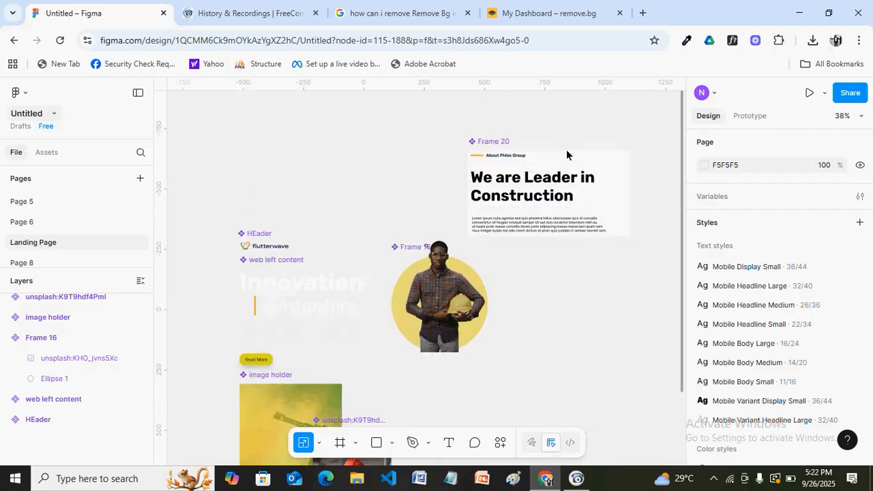
pyautogui.scroll(-5, 522, 321)
pyautogui.scroll(-3, 523, 322)
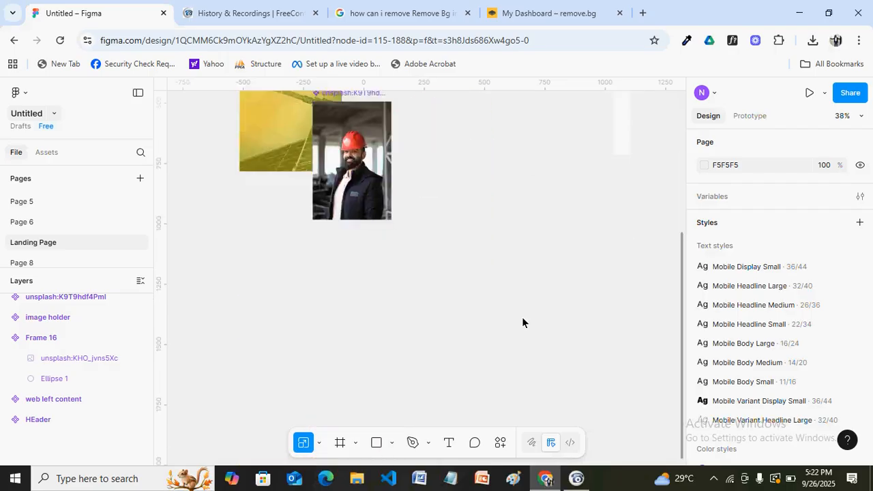
pyautogui.scroll(-3, 522, 322)
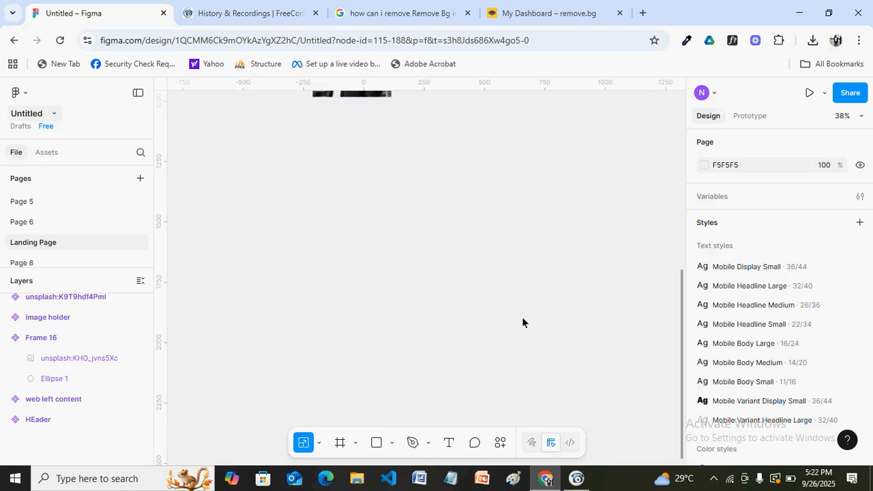
pyautogui.scroll(2, 522, 322)
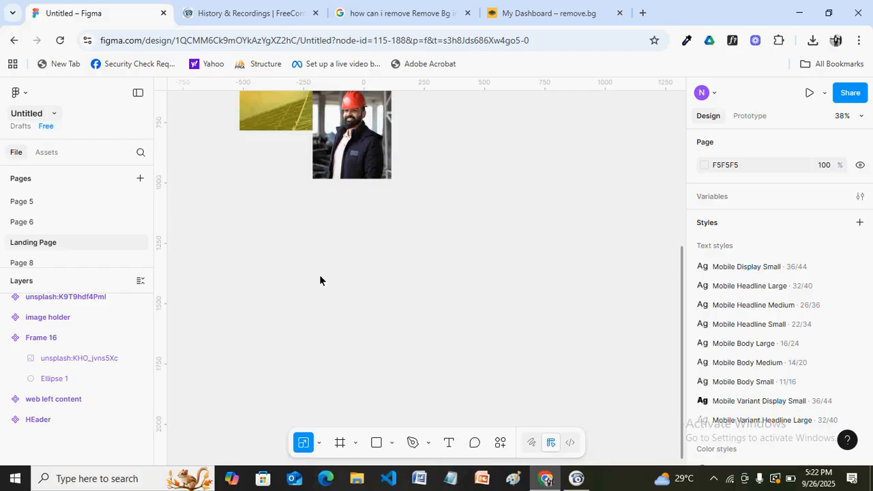
pyautogui.press('t')
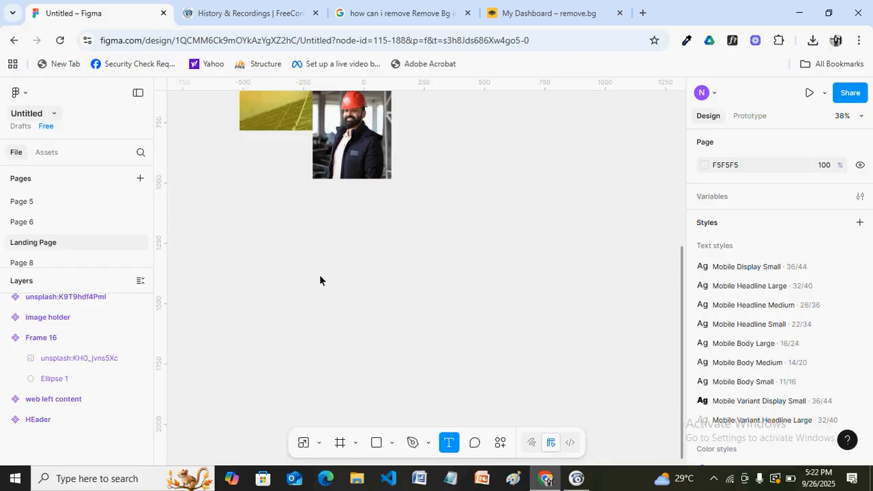
pyautogui.click(368, 291)
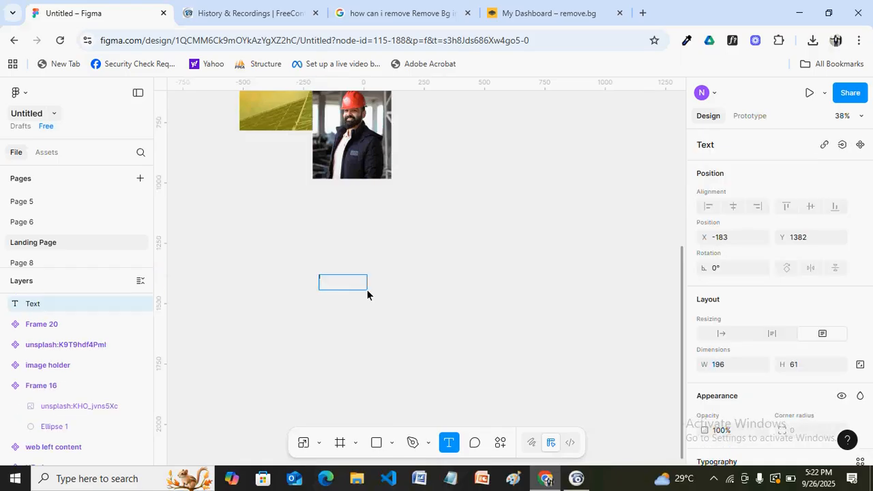
pyautogui.press('Escape')
pyautogui.write('Our Team')
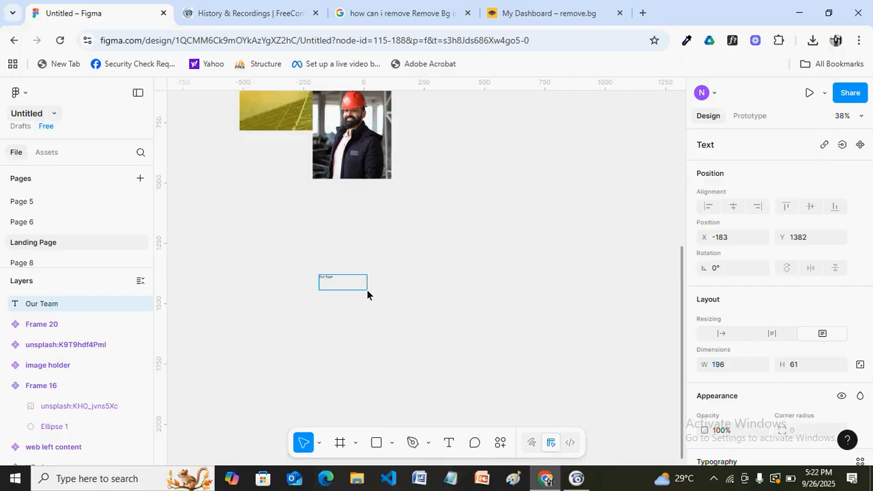
pyautogui.press('Escape')
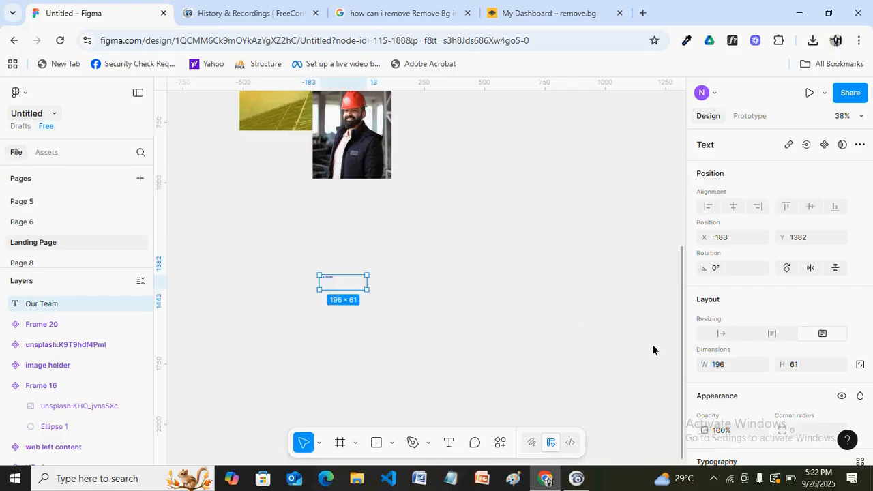
# Set the Our Team text's font size to 18
pyautogui.scroll(-3, 778, 300)
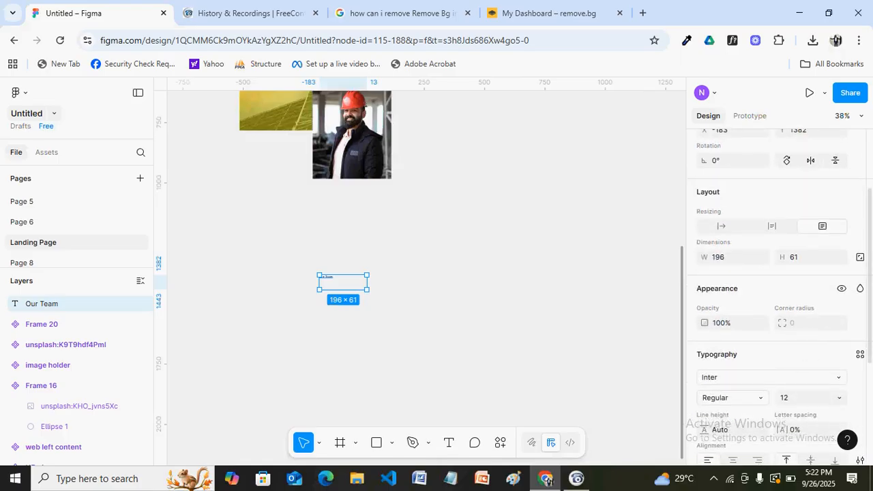
pyautogui.scroll(-4, 777, 287)
pyautogui.click(792, 238)
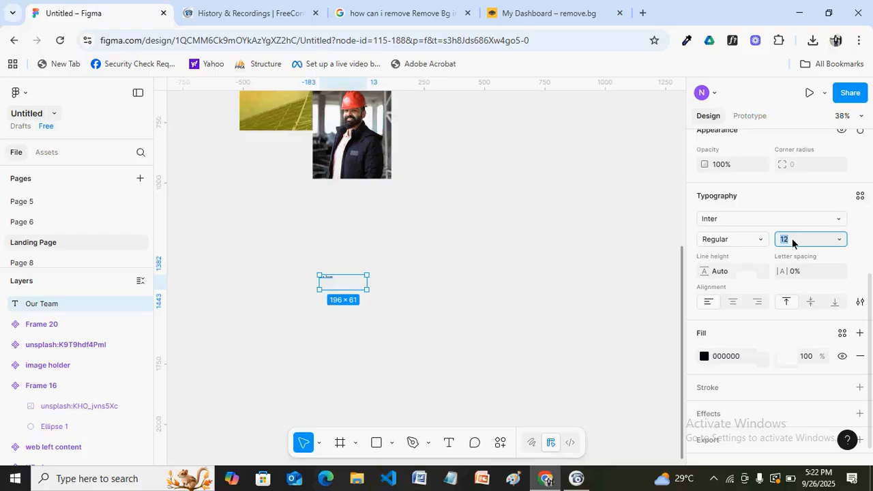
pyautogui.press('Return')
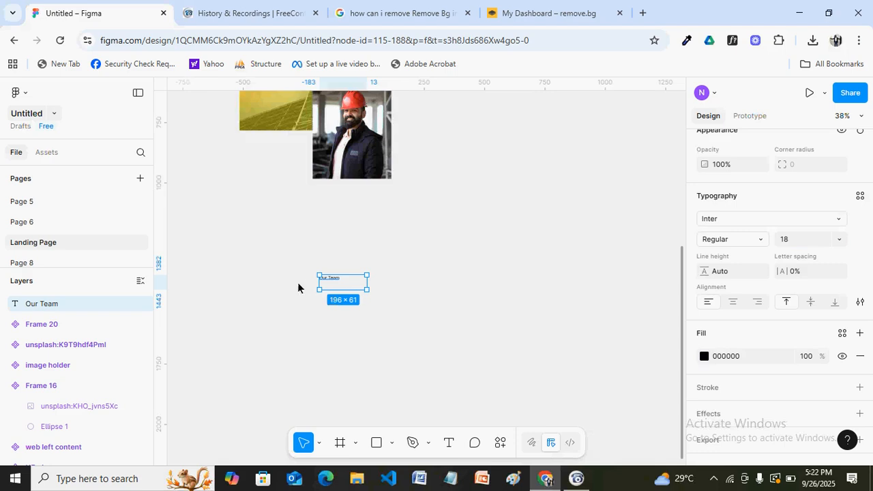
pyautogui.scroll(5, 345, 280)
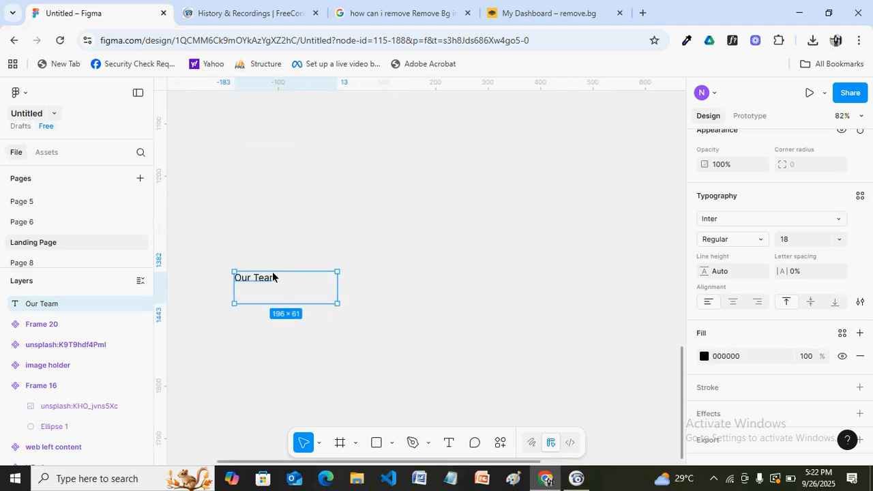
# Give the Our Team text box Auto height resizing and narrow it to about 94 px wide
pyautogui.press('h')
pyautogui.moveTo(257, 257); pyautogui.dragTo(439, 257)
pyautogui.scroll(2, 449, 251)
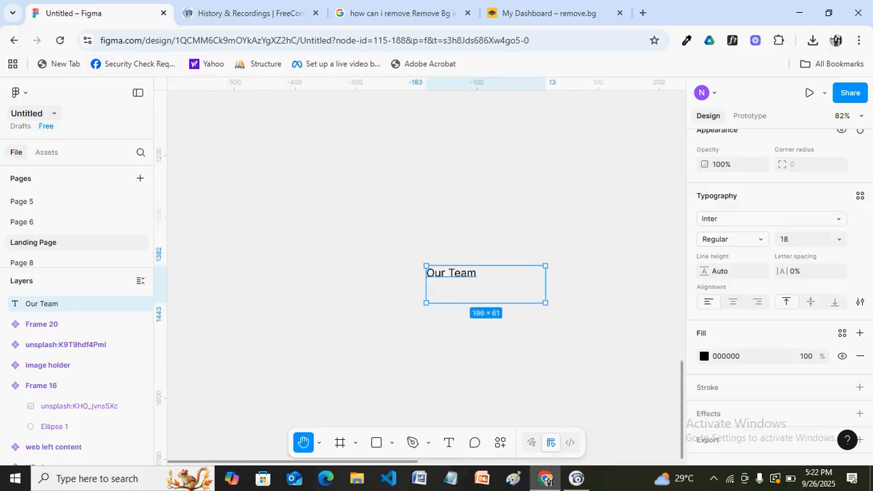
pyautogui.scroll(5, 481, 296)
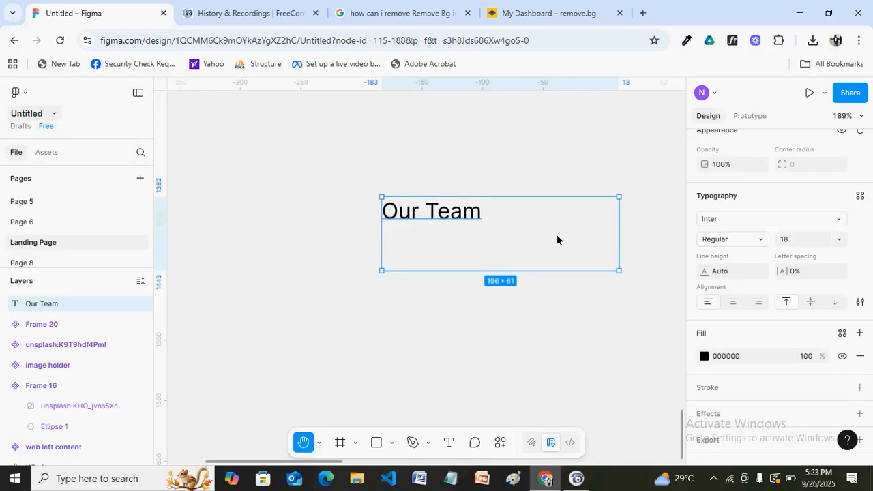
pyautogui.press('v')
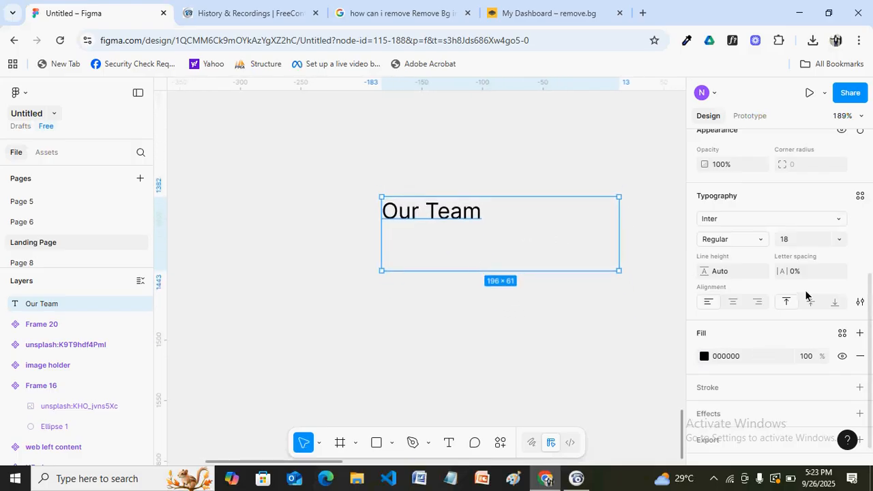
pyautogui.moveTo(868, 310); pyautogui.dragTo(869, 254)
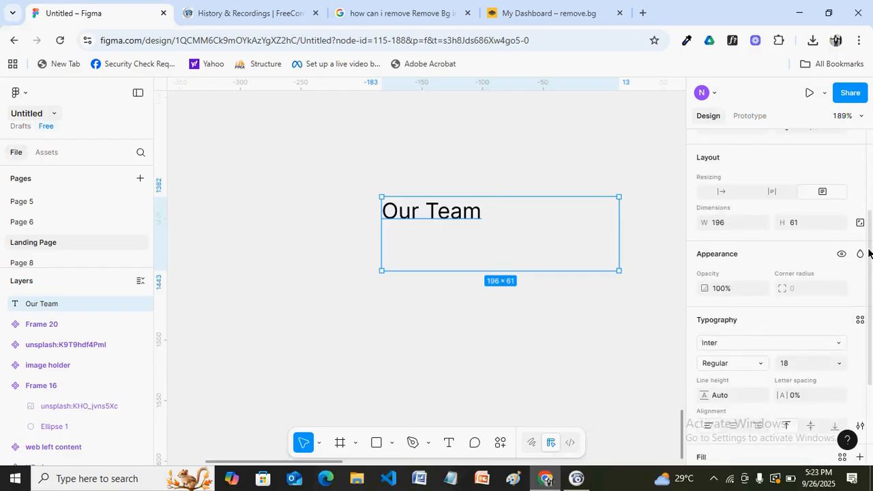
pyautogui.click(771, 199)
pyautogui.moveTo(621, 214); pyautogui.dragTo(495, 215)
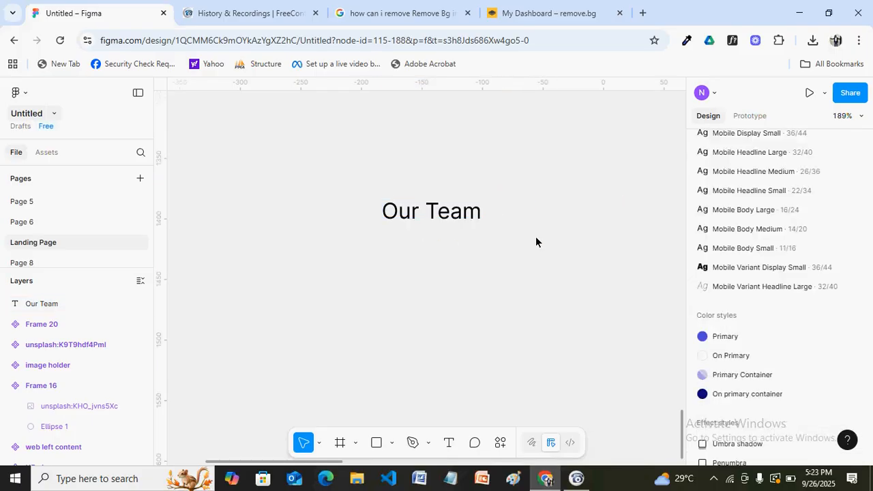
pyautogui.click(466, 214)
# Wrap the Our Team text in auto-layout Frame 21 and give it a white FFFFFF fill
pyautogui.hotkey('shift', 'a')
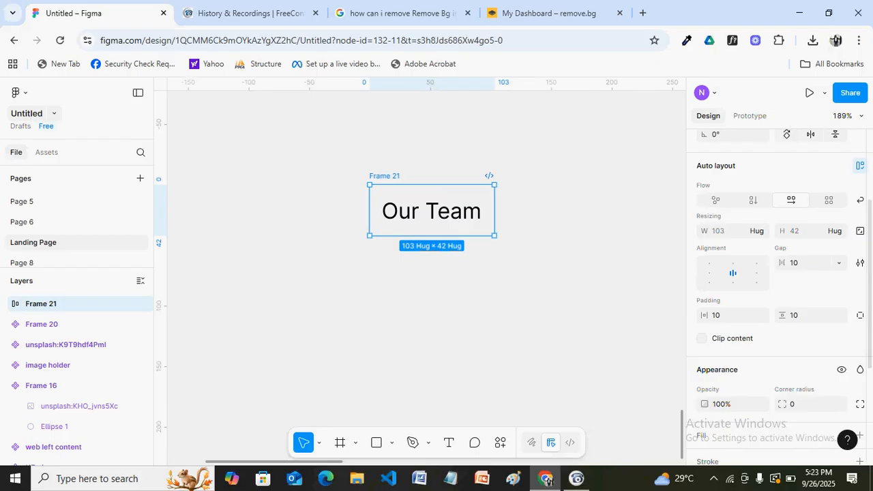
pyautogui.scroll(-3, 828, 331)
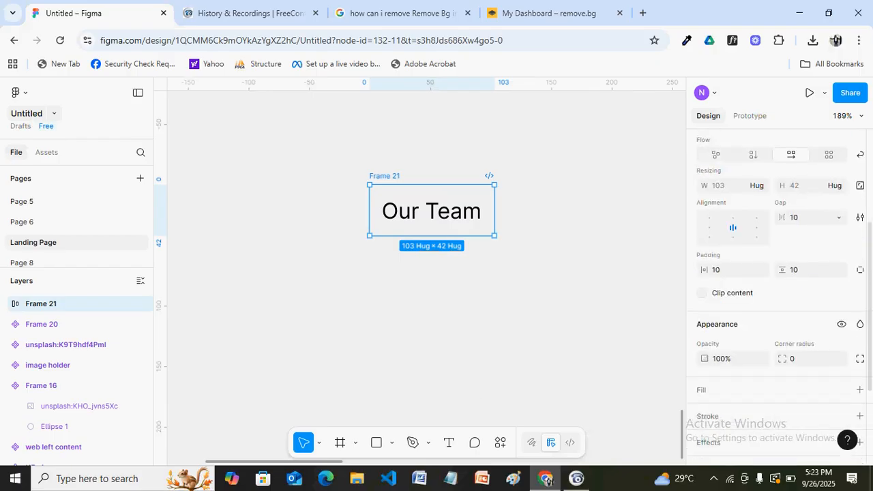
pyautogui.click(859, 332)
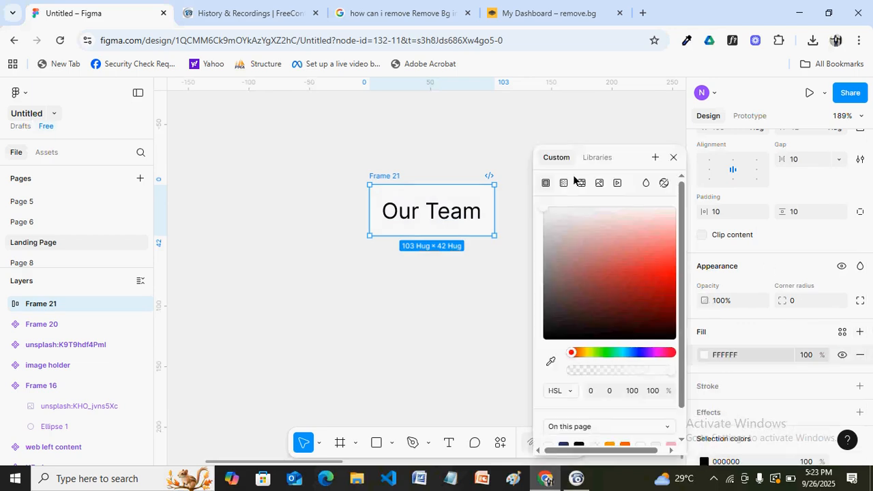
pyautogui.click(673, 157)
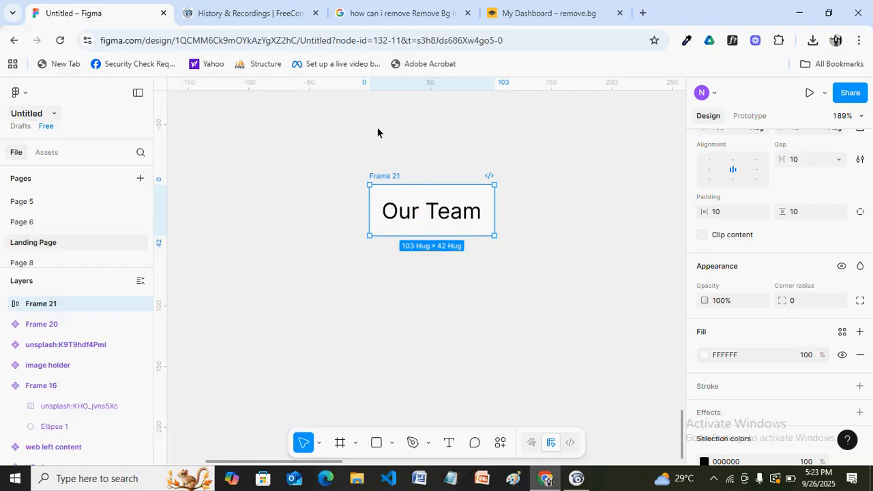
# Rename the Frame 21 layer to 'Our Team'
pyautogui.hotkey('ctrl', 'r')
pyautogui.write('Our Teea')
pyautogui.press('BackSpace')
pyautogui.press('BackSpace')
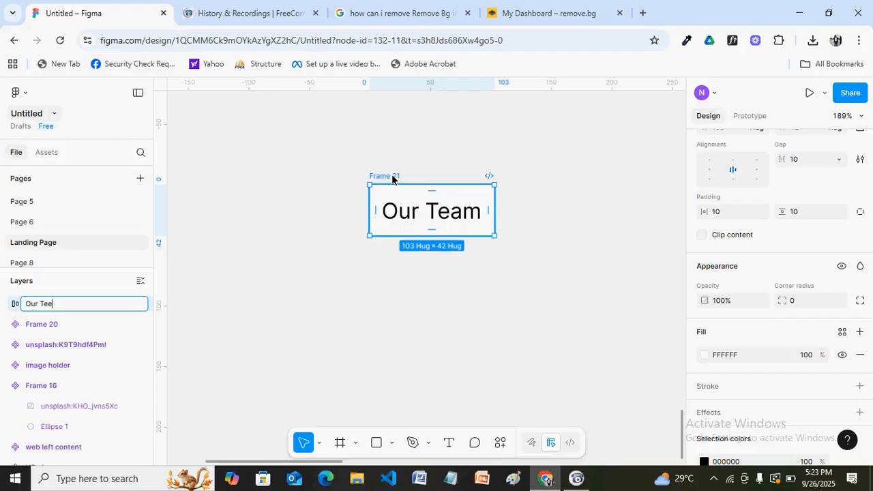
pyautogui.write('am')
pyautogui.click(421, 308)
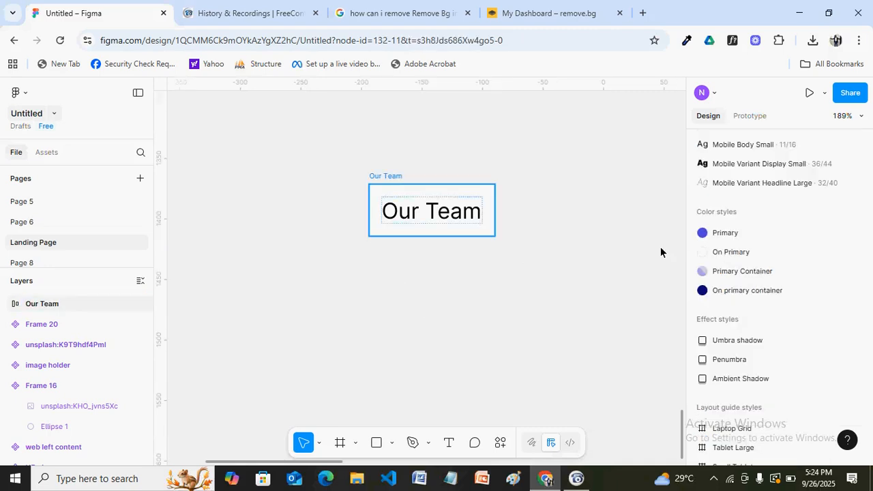
# Set the Our Team frame's auto layout to vertical flow with a 16 gap
pyautogui.moveTo(872, 273); pyautogui.dragTo(860, 218)
pyautogui.scroll(-1, 789, 227)
pyautogui.scroll(2, 769, 214)
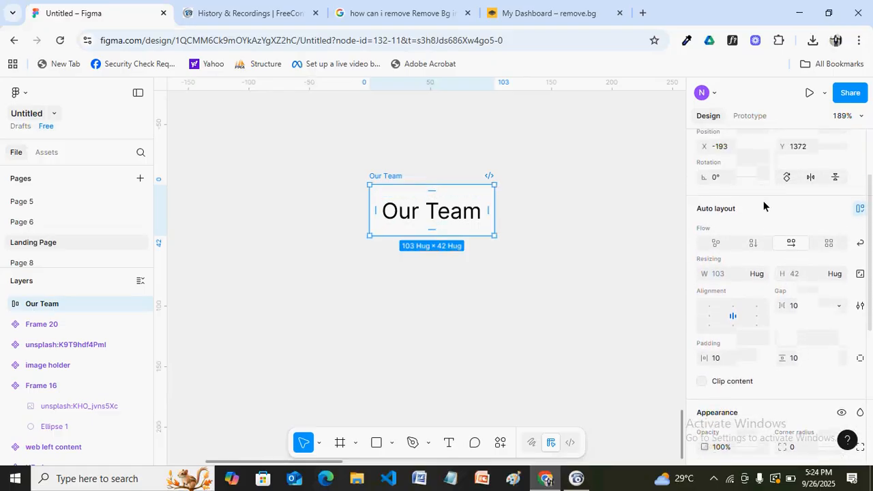
pyautogui.click(753, 243)
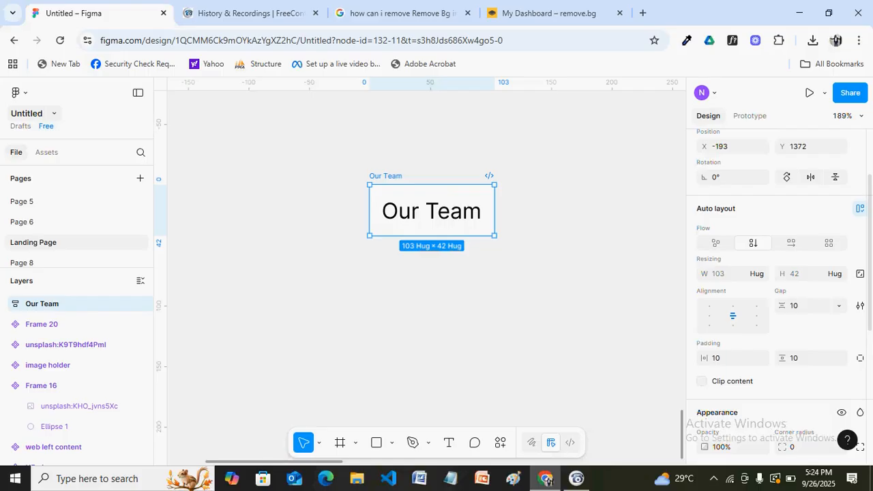
pyautogui.click(802, 309)
pyautogui.write('16')
pyautogui.press('Return')
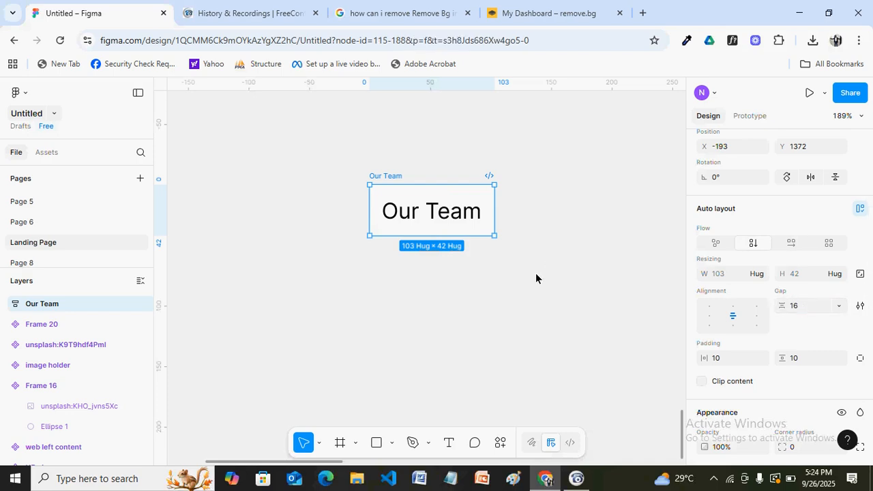
pyautogui.click(312, 302)
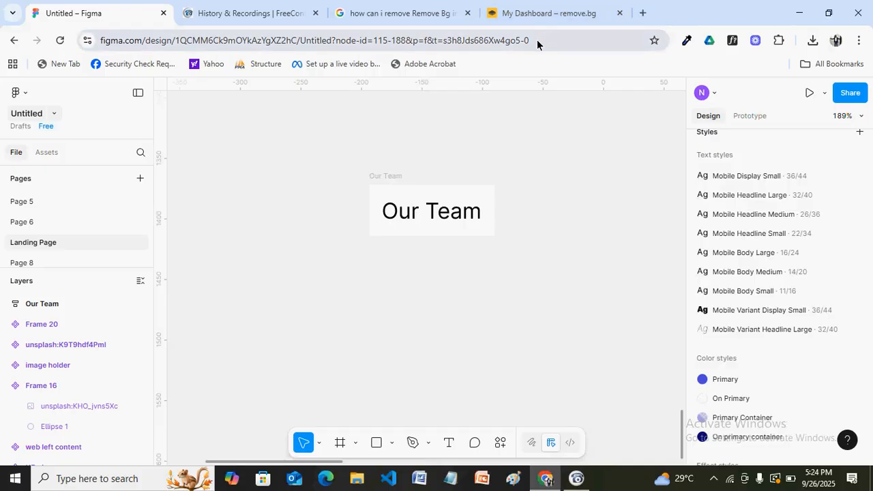
# Load phlox.com in a new browser tab
pyautogui.click(642, 13)
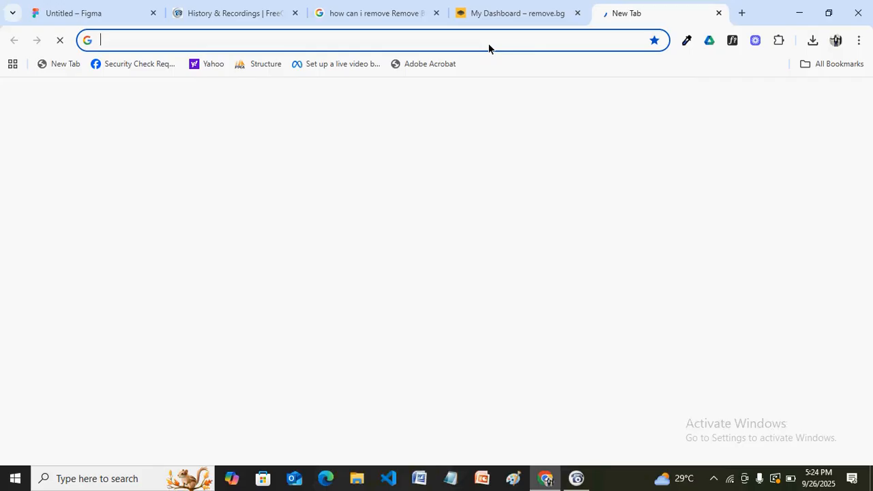
pyautogui.write('phlox')
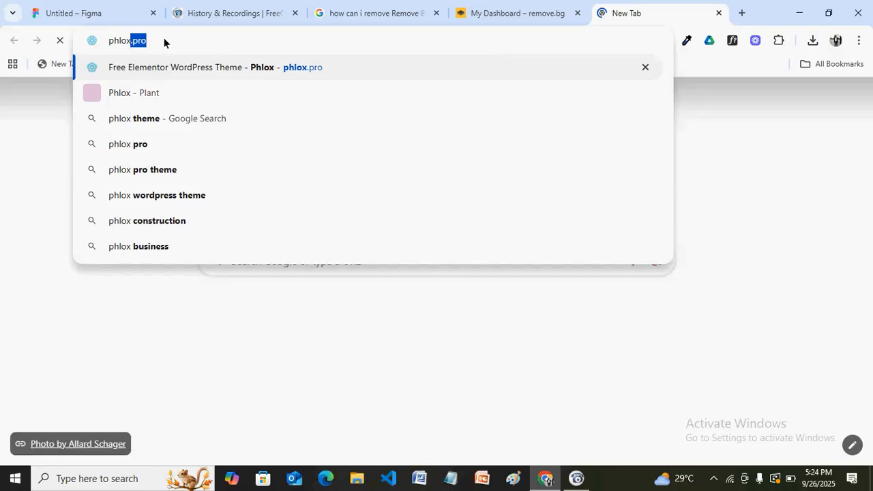
pyautogui.write('.pro')
pyautogui.press('BackSpace')
pyautogui.press('BackSpace')
pyautogui.press('BackSpace')
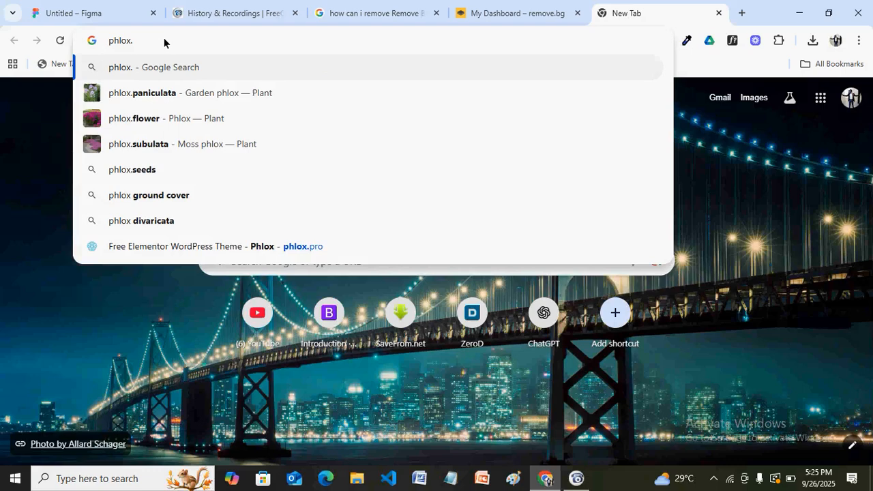
pyautogui.write('com')
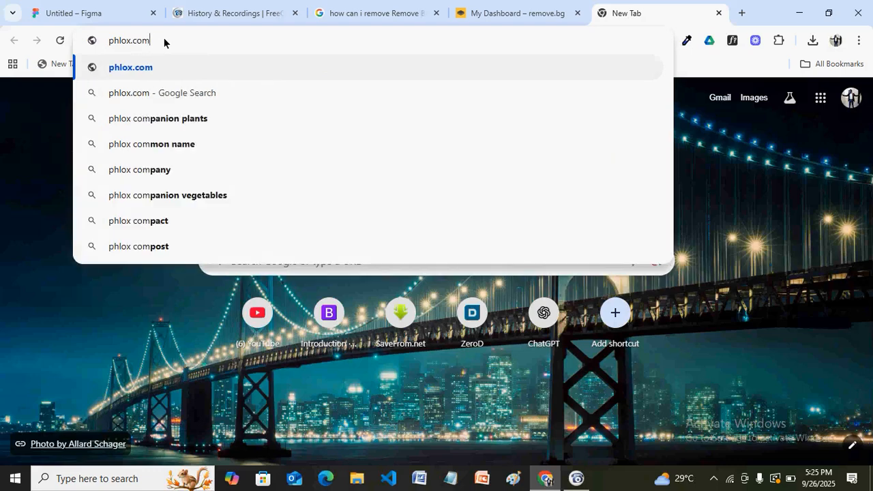
pyautogui.press('Return')
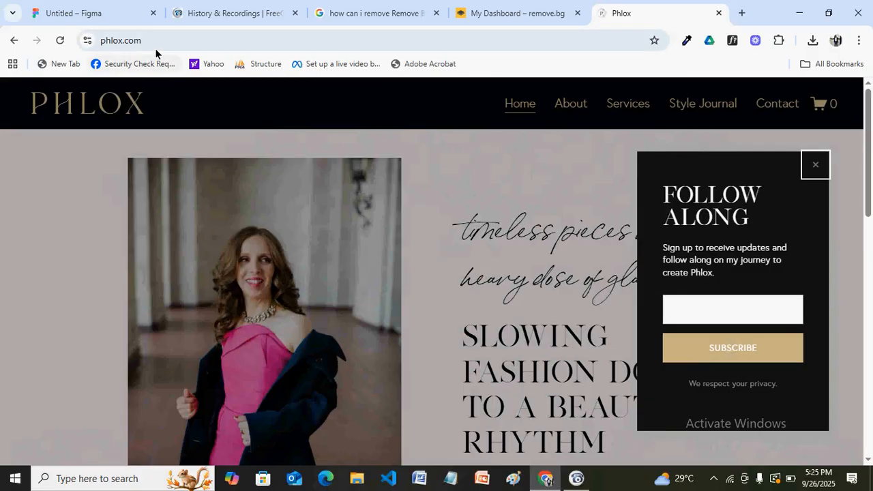
# Search Google for 'phlox' and scroll through the results
pyautogui.click(92, 50)
pyautogui.write('phlox')
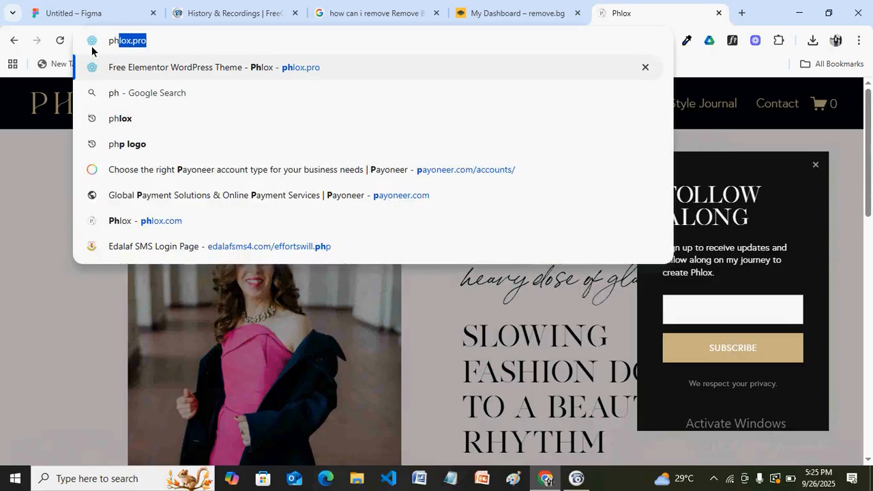
pyautogui.press('BackSpace')
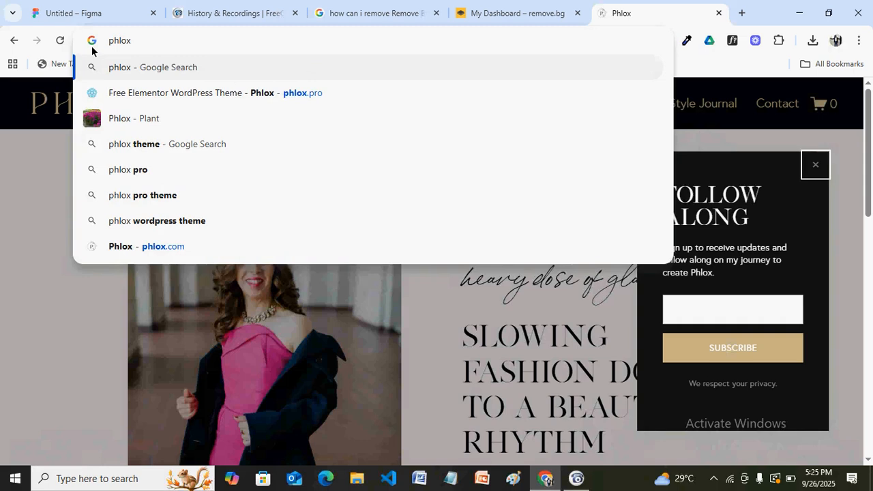
pyautogui.press('Return')
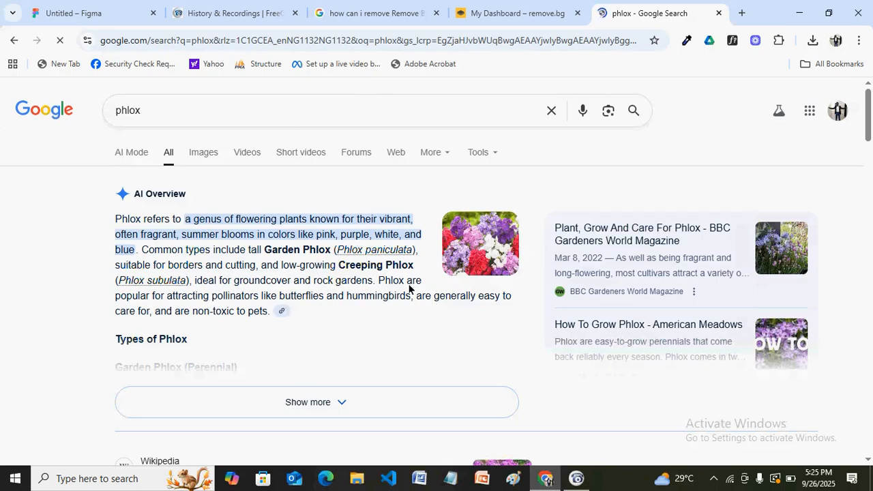
pyautogui.scroll(-2, 867, 167)
pyautogui.scroll(-2, 174, 260)
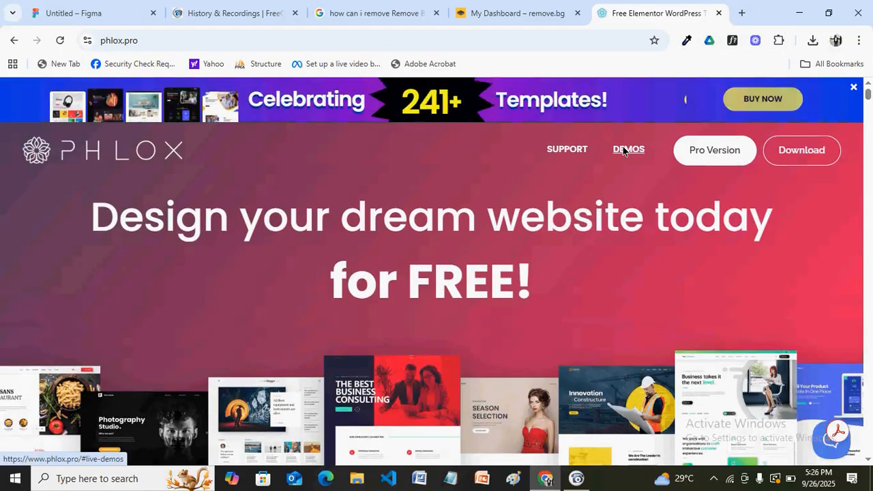
# Open the Construction template from the Phlox DEMOS gallery in a new tab
pyautogui.click(623, 150)
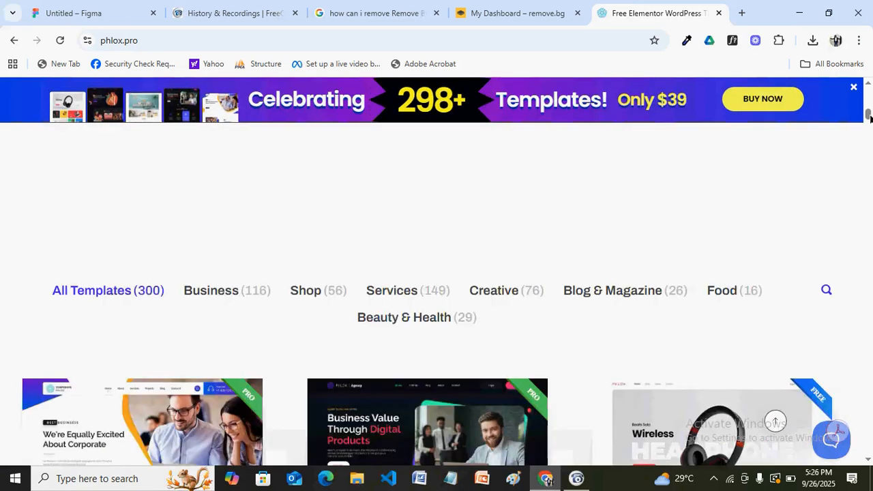
pyautogui.moveTo(869, 117); pyautogui.dragTo(870, 171)
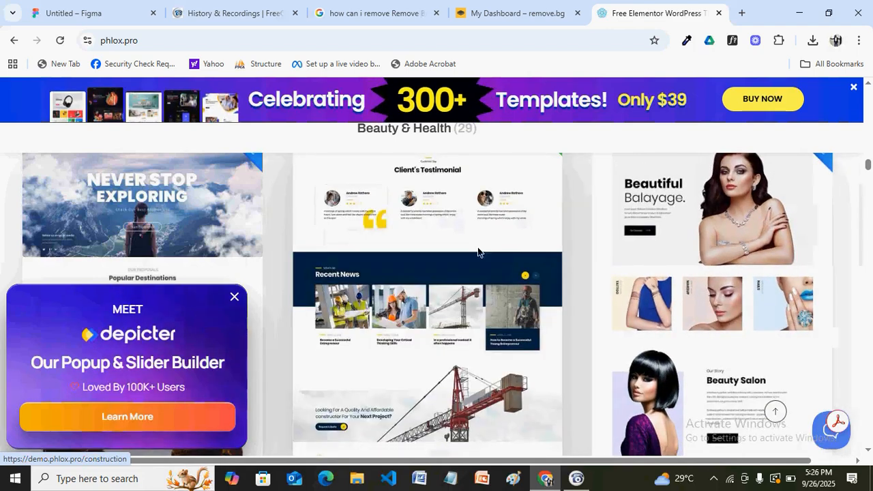
pyautogui.click(483, 294)
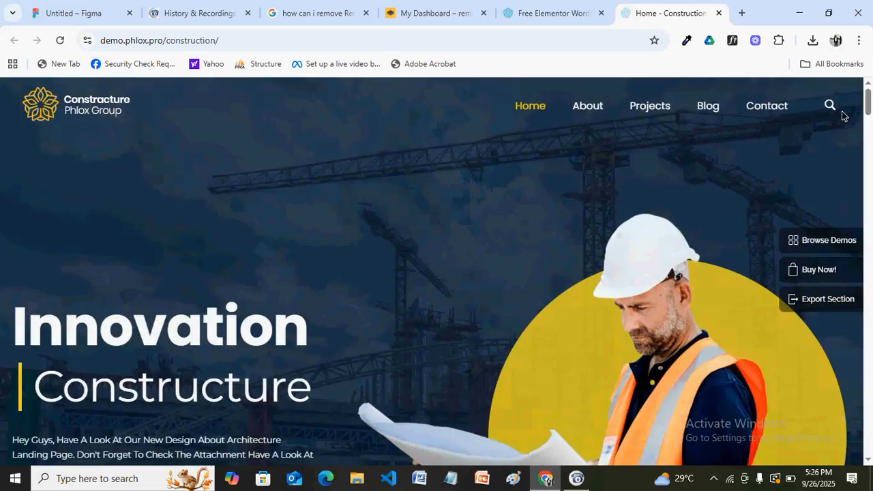
# Review the demo's 'Meet With Phlox Team Member' section, then return to the Figma file
pyautogui.scroll(-1, 868, 111)
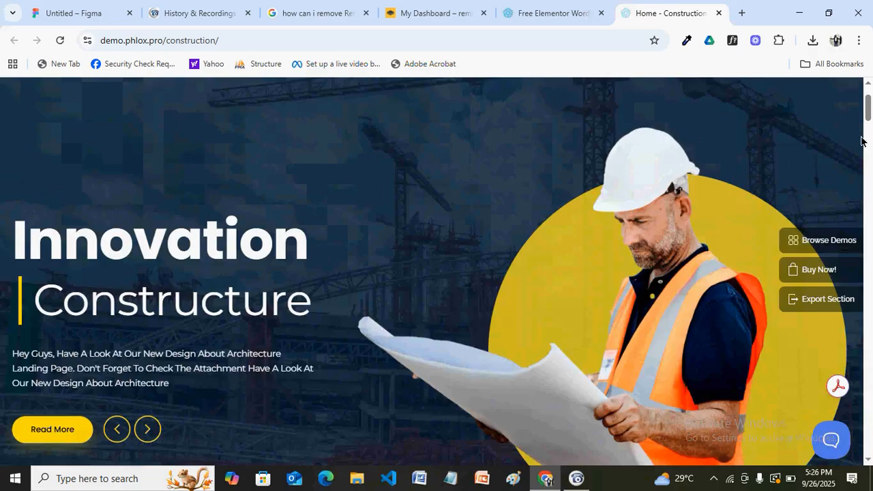
pyautogui.moveTo(868, 117); pyautogui.dragTo(865, 302)
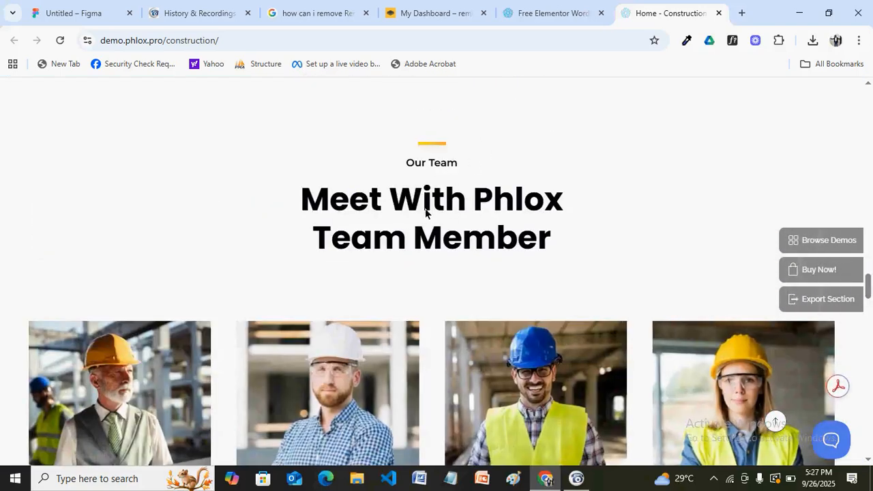
pyautogui.click(93, 13)
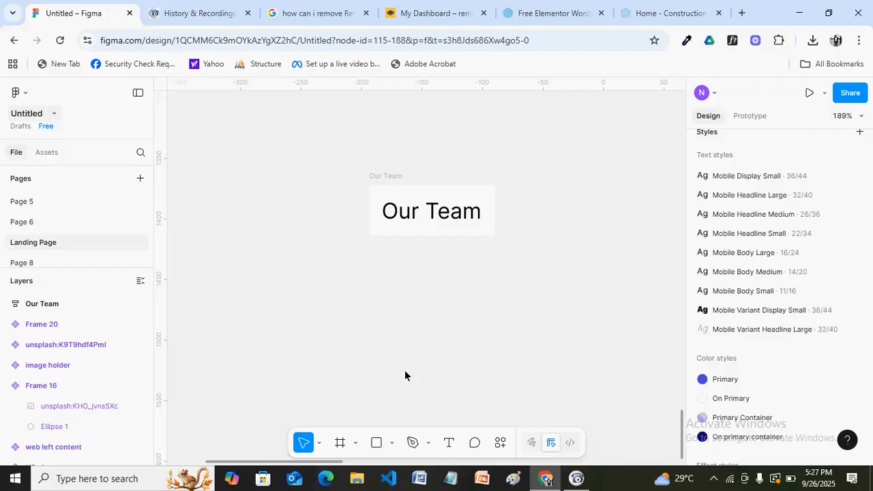
# Draw a short horizontal line with the Pen tool above the Our Team heading
pyautogui.click(429, 443)
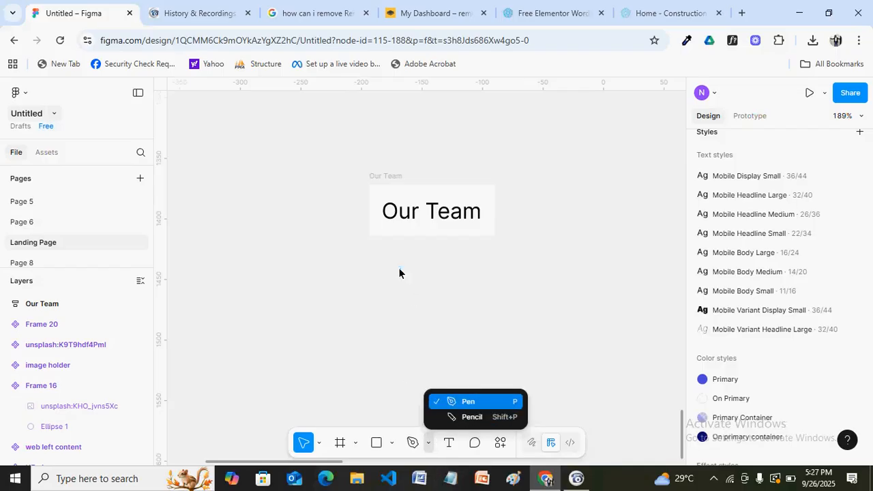
pyautogui.press('p')
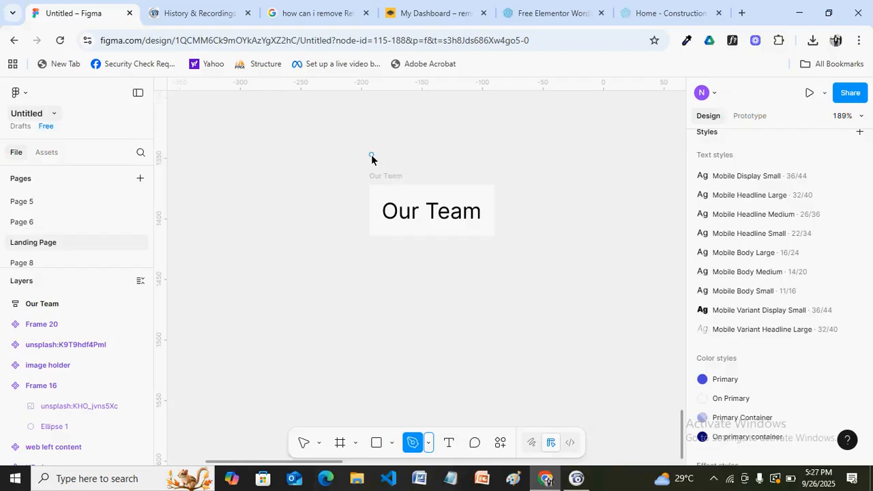
pyautogui.click(371, 154)
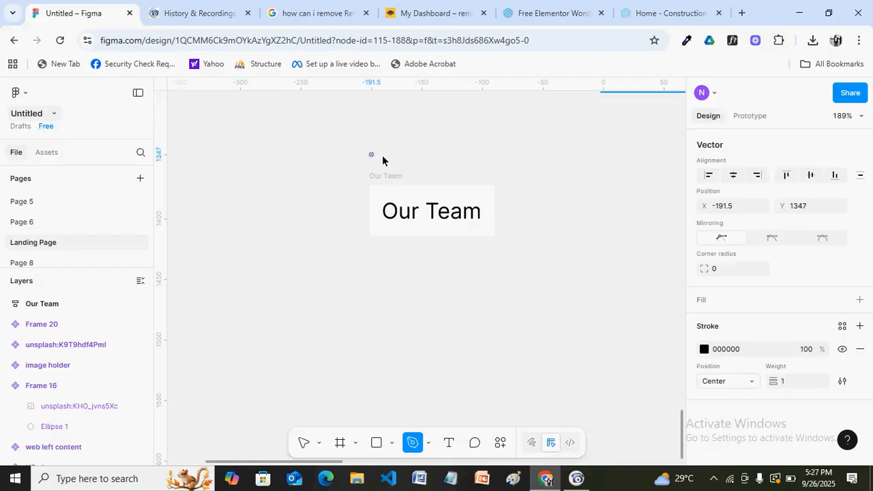
pyautogui.click(438, 156)
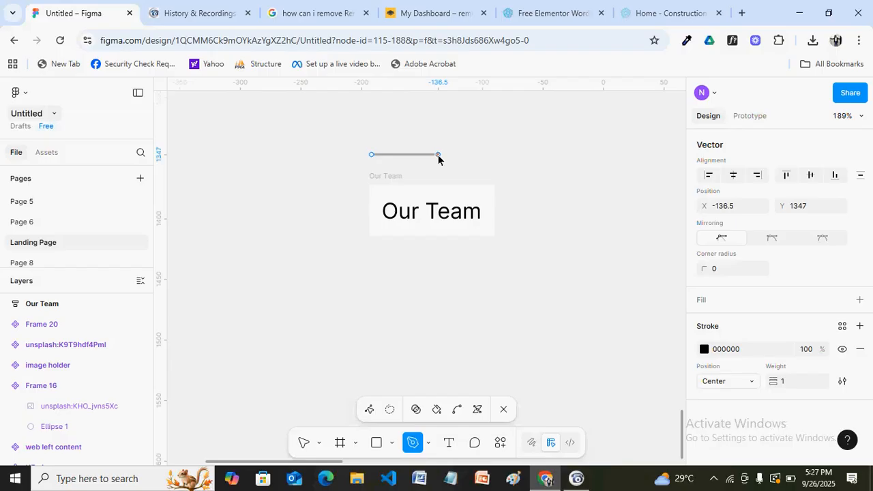
pyautogui.press('Escape')
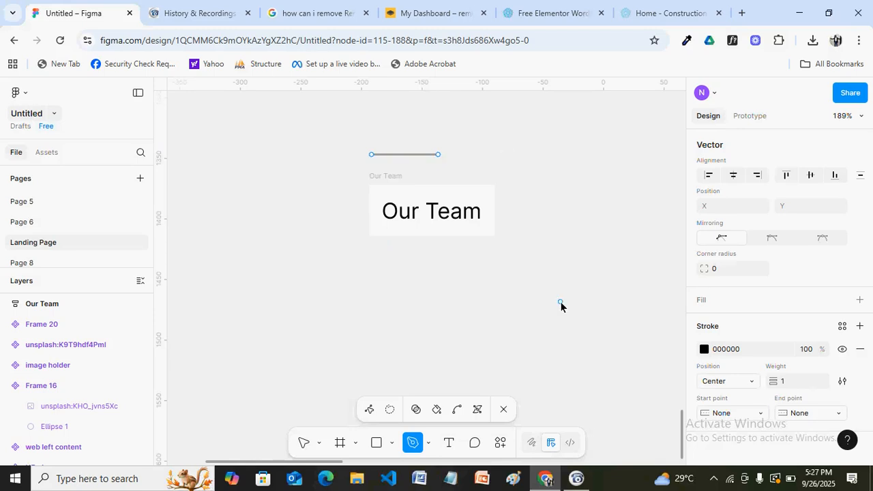
pyautogui.press('v')
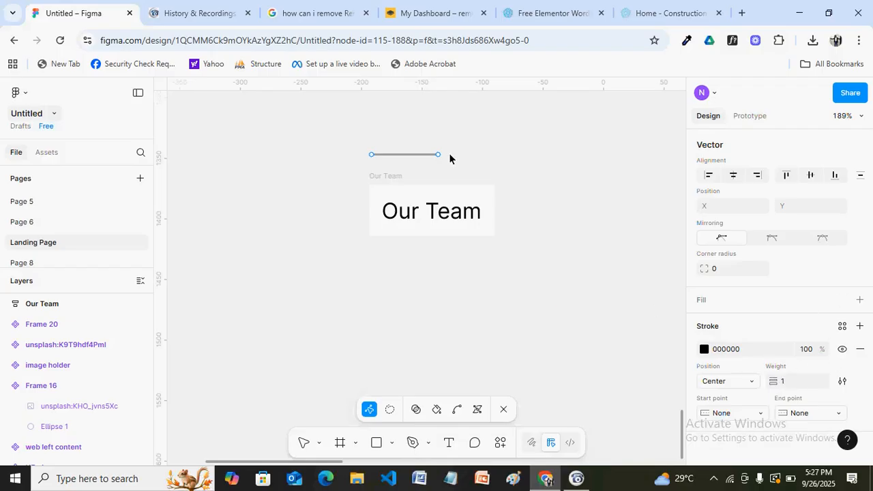
# Set the line's stroke weight to 3
pyautogui.click(788, 382)
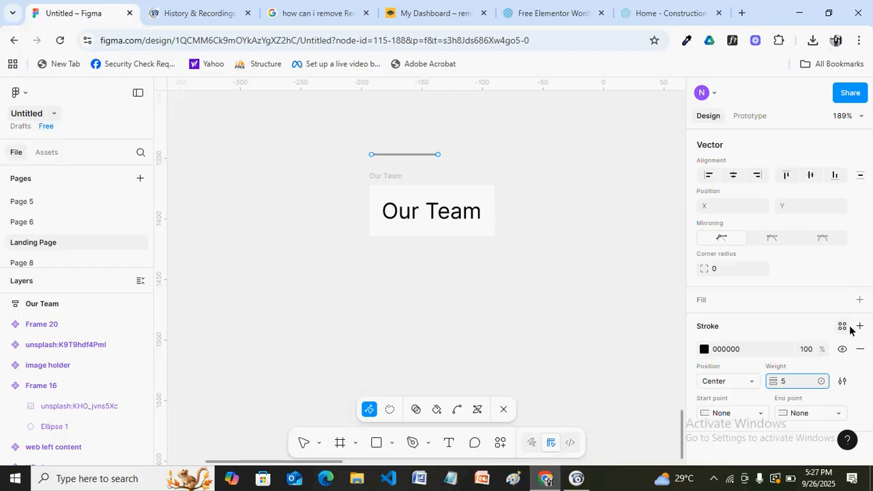
pyautogui.click(800, 398)
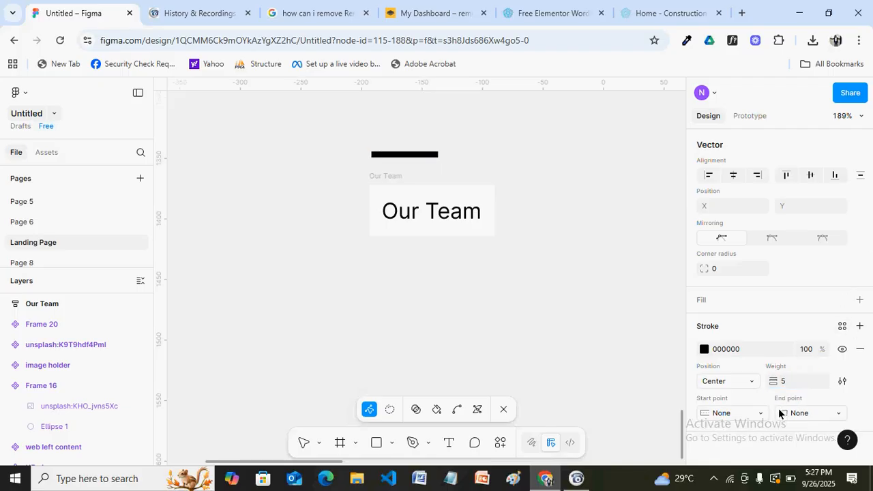
pyautogui.click(789, 382)
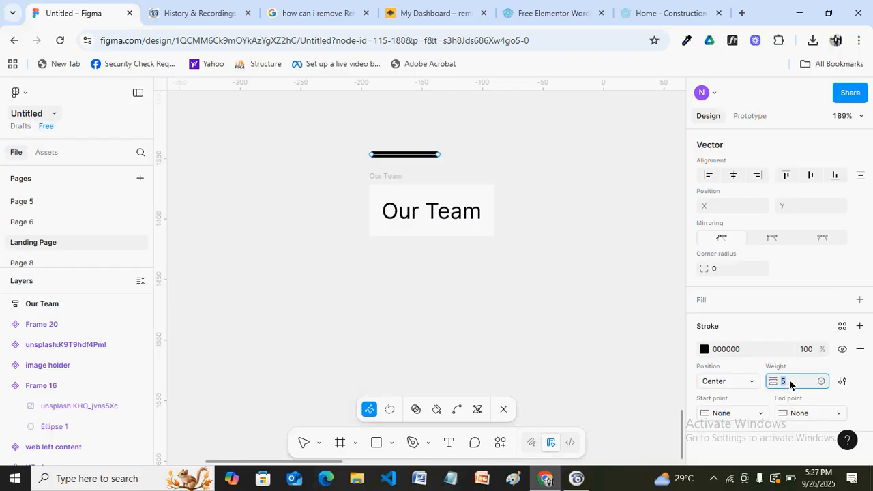
pyautogui.write('3')
pyautogui.press('Return')
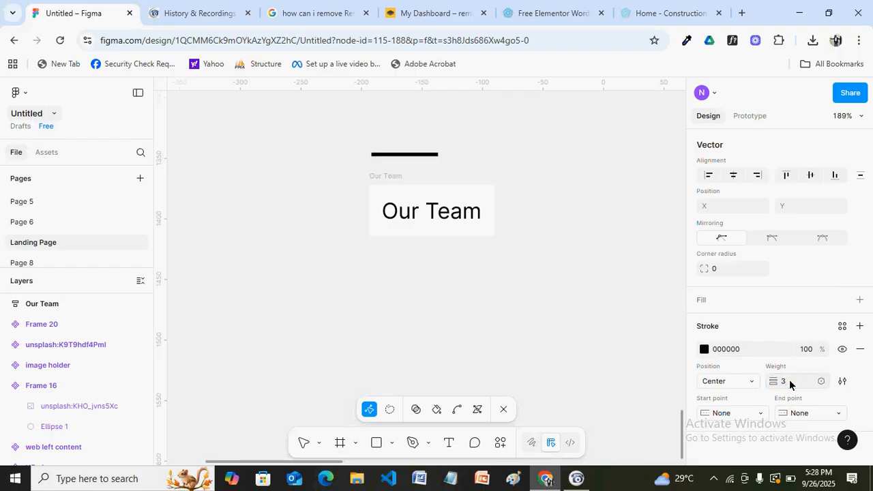
# Colour the line's stroke yellow D8D818
pyautogui.click(705, 350)
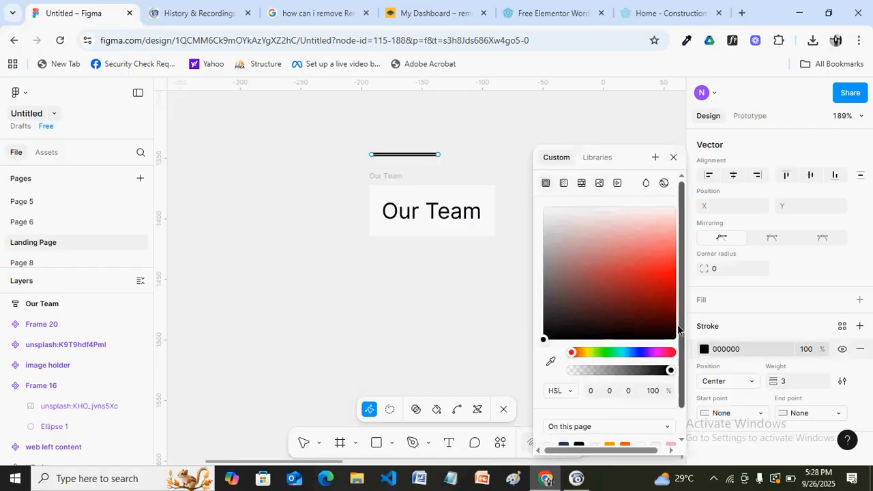
pyautogui.scroll(-2, 682, 334)
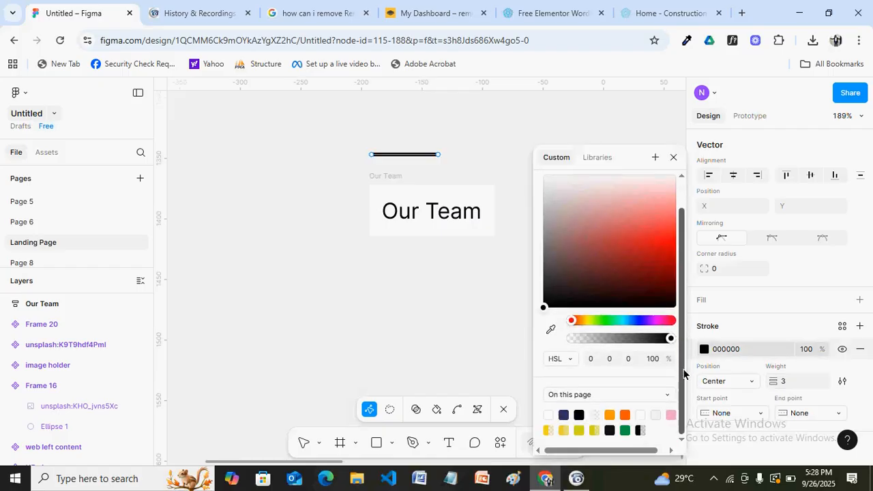
pyautogui.click(624, 417)
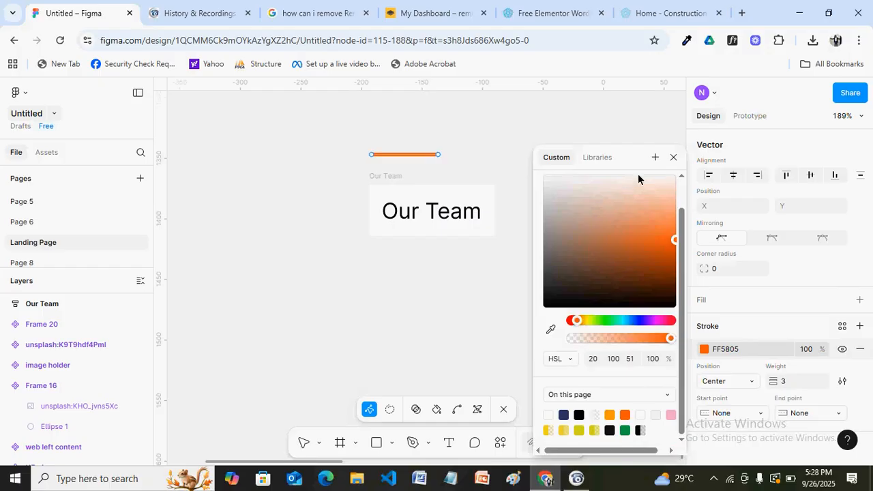
pyautogui.click(578, 430)
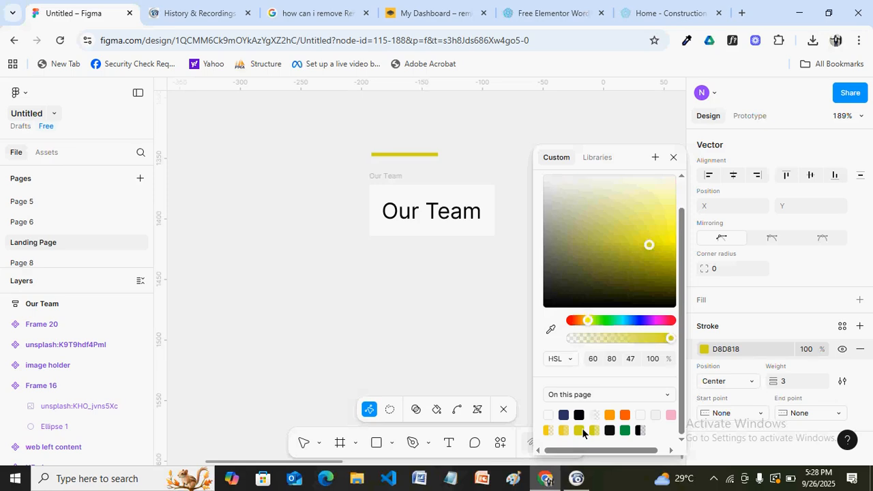
pyautogui.click(673, 158)
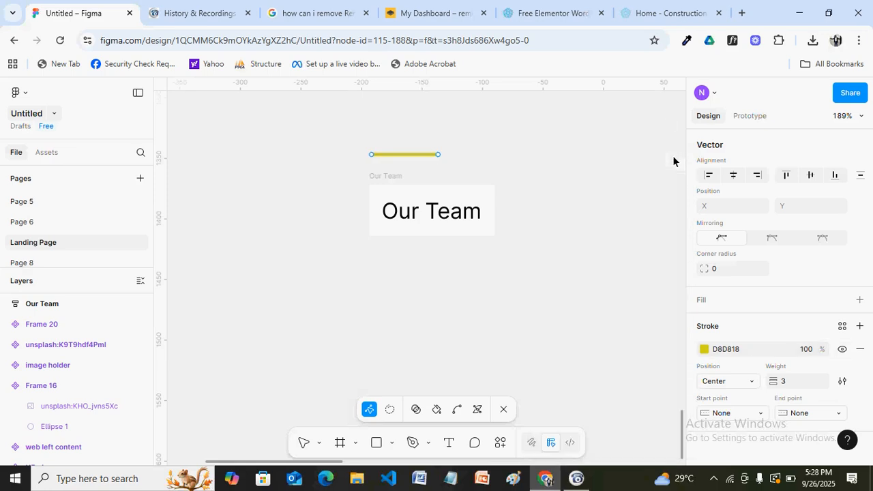
pyautogui.scroll(-2, 546, 170)
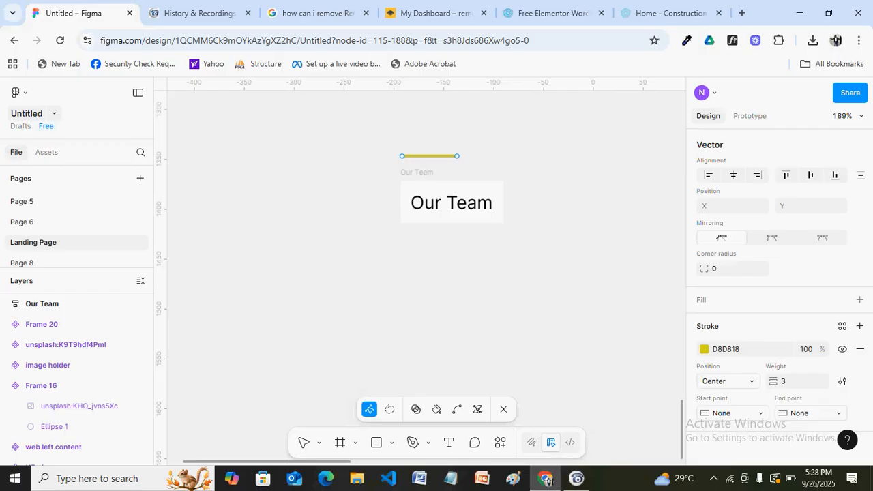
pyautogui.scroll(-5, 593, 183)
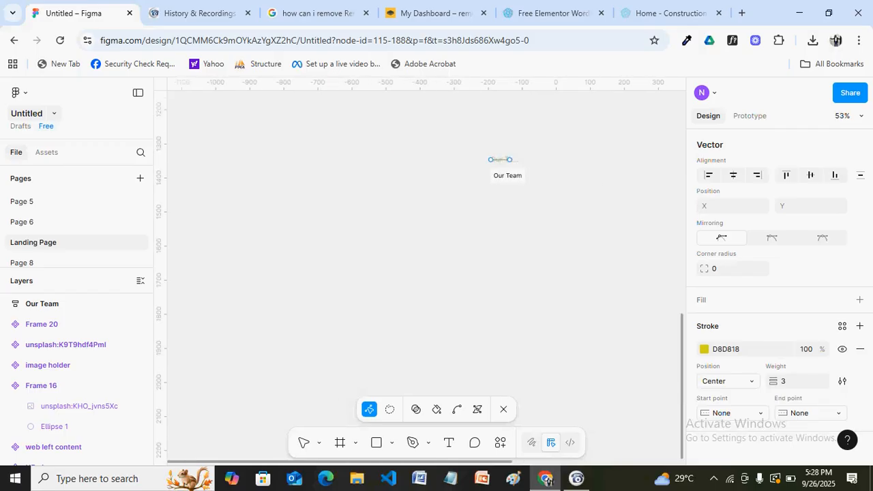
# Move the Our Team label and its yellow line up beside the image holder
pyautogui.press('Escape')
pyautogui.scroll(4, 538, 254)
pyautogui.scroll(4, 538, 265)
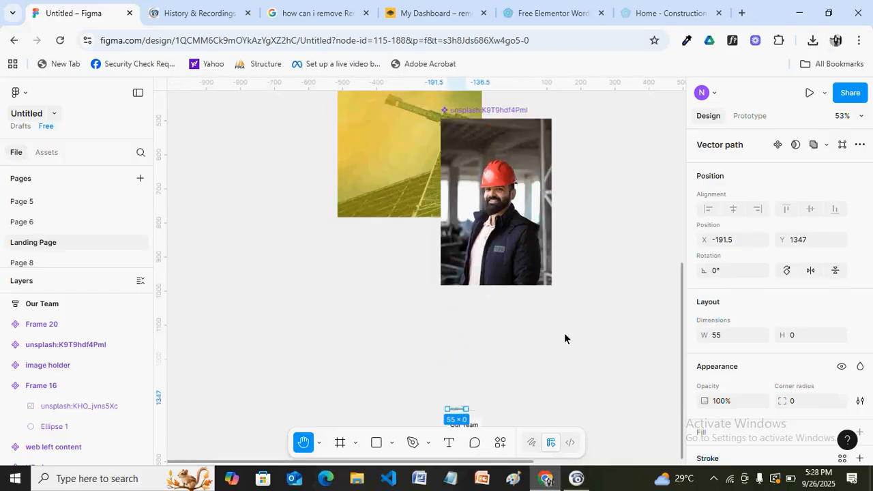
pyautogui.press('v')
pyautogui.press('h')
pyautogui.moveTo(523, 348); pyautogui.dragTo(523, 307)
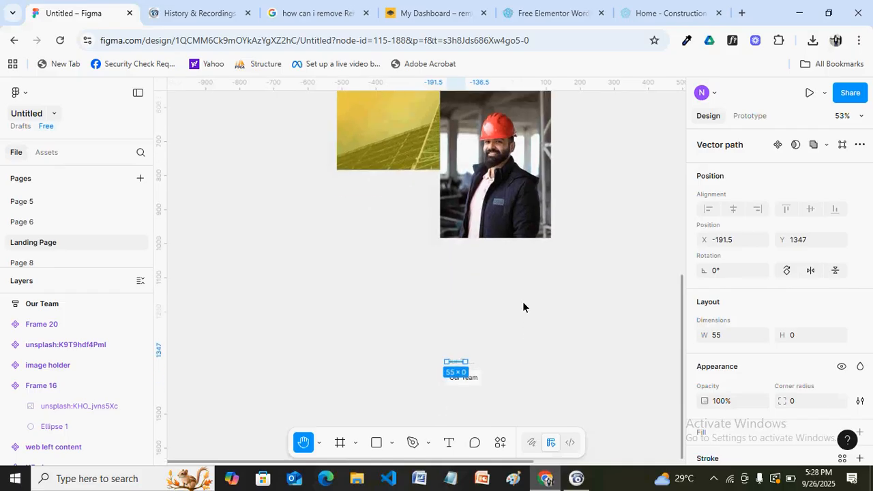
pyautogui.press('v')
pyautogui.moveTo(489, 386); pyautogui.dragTo(596, 121)
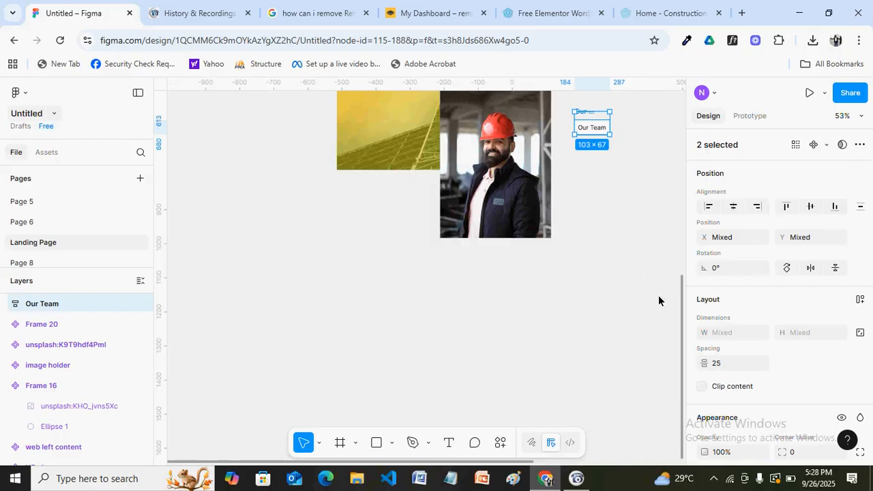
pyautogui.moveTo(681, 308); pyautogui.dragTo(681, 215)
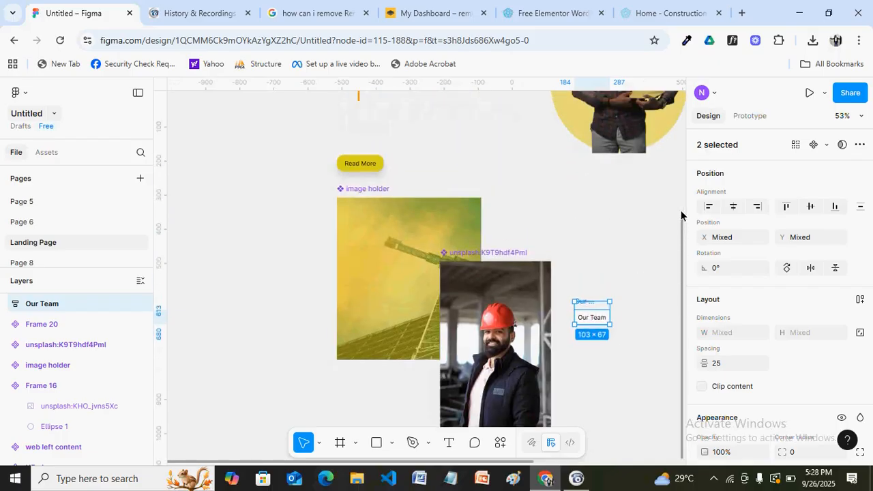
pyautogui.moveTo(594, 310); pyautogui.dragTo(607, 219)
pyautogui.moveTo(685, 273); pyautogui.dragTo(681, 212)
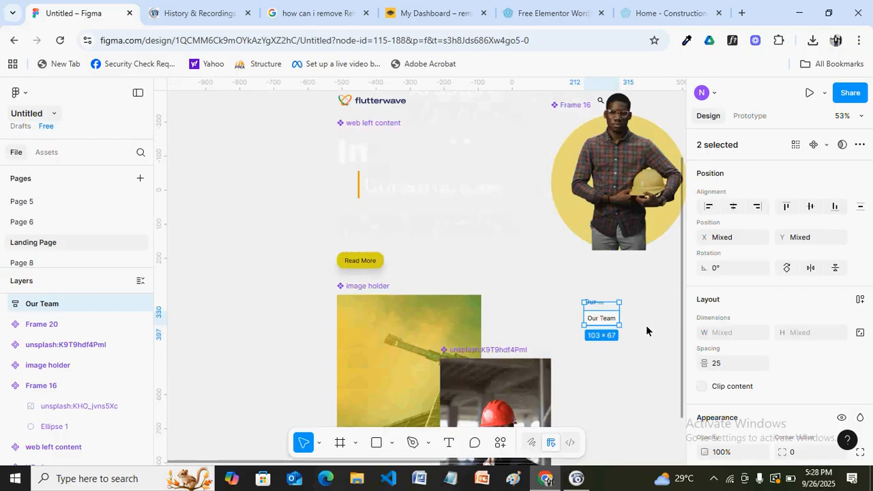
pyautogui.scroll(1, 646, 327)
# Move the yellow line (Vector 3) into the Our Team frame in the Layers panel
pyautogui.scroll(6, 657, 325)
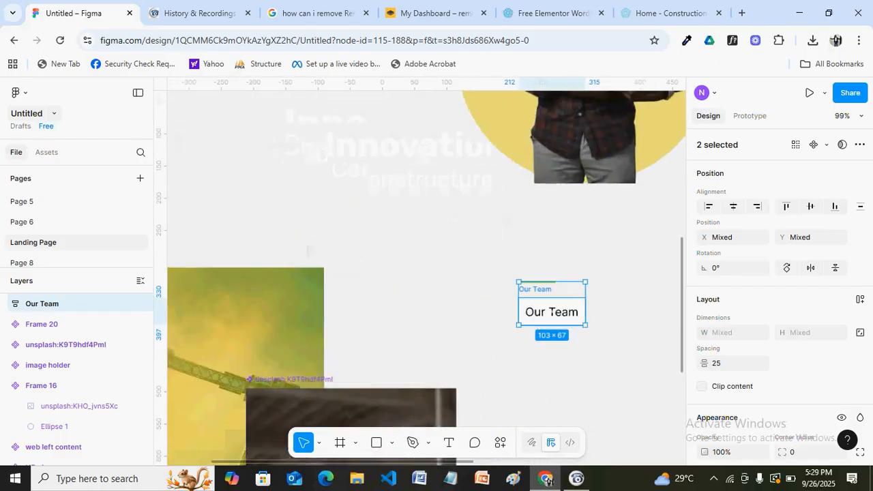
pyautogui.scroll(5, 634, 326)
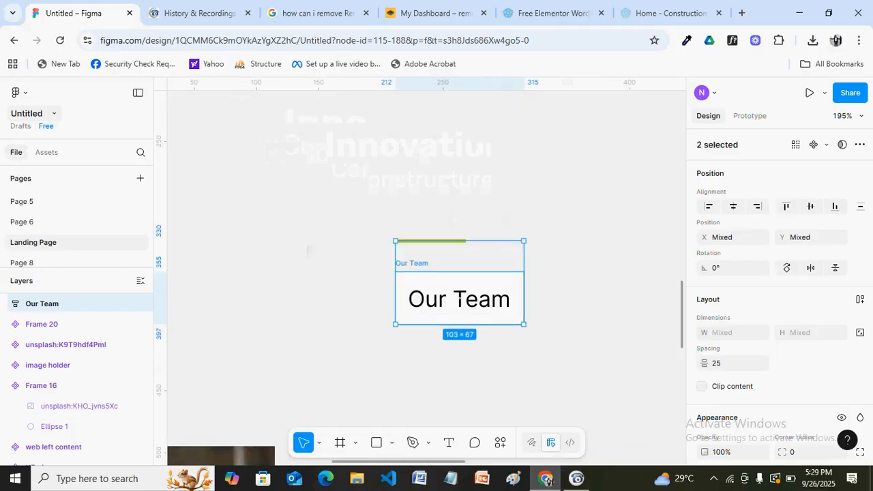
pyautogui.click(536, 215)
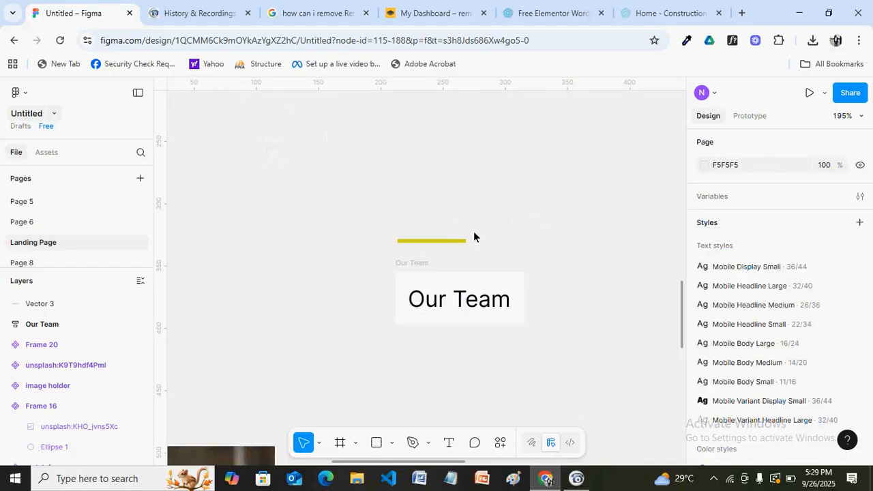
pyautogui.click(455, 243)
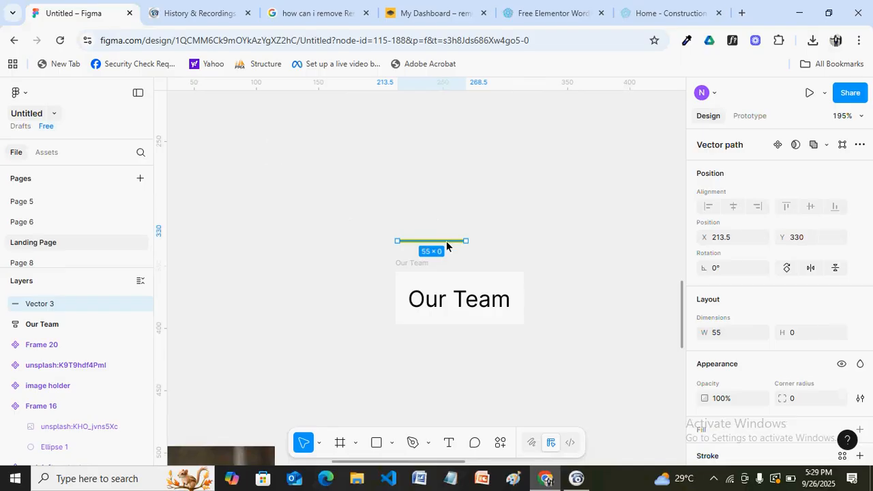
pyautogui.click(8, 329)
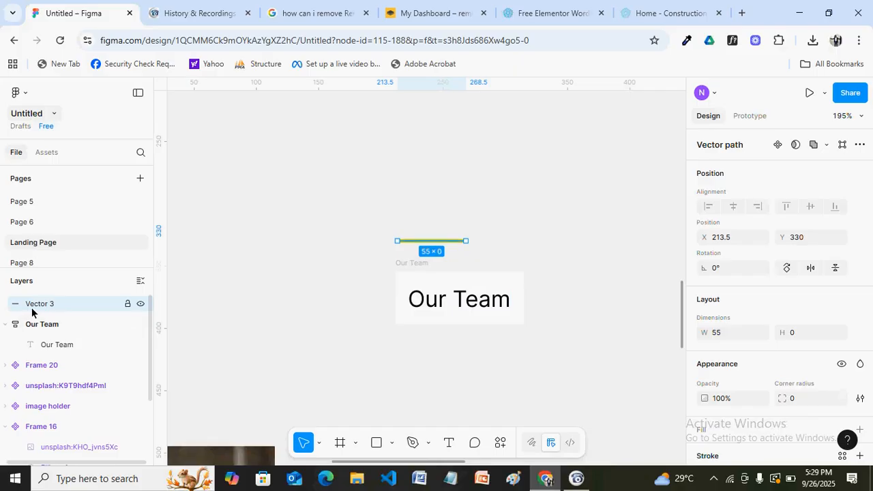
pyautogui.moveTo(23, 307); pyautogui.dragTo(23, 337)
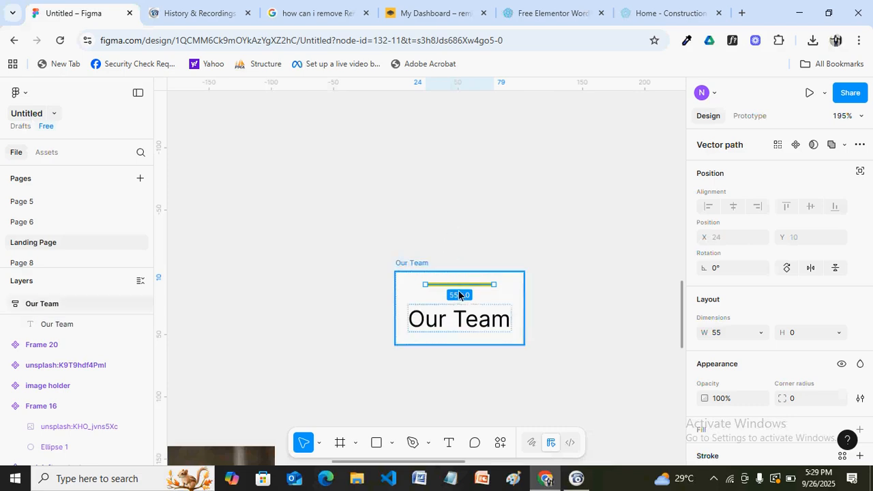
# Set the Our Team frame's auto-layout gap to 8
pyautogui.click(516, 219)
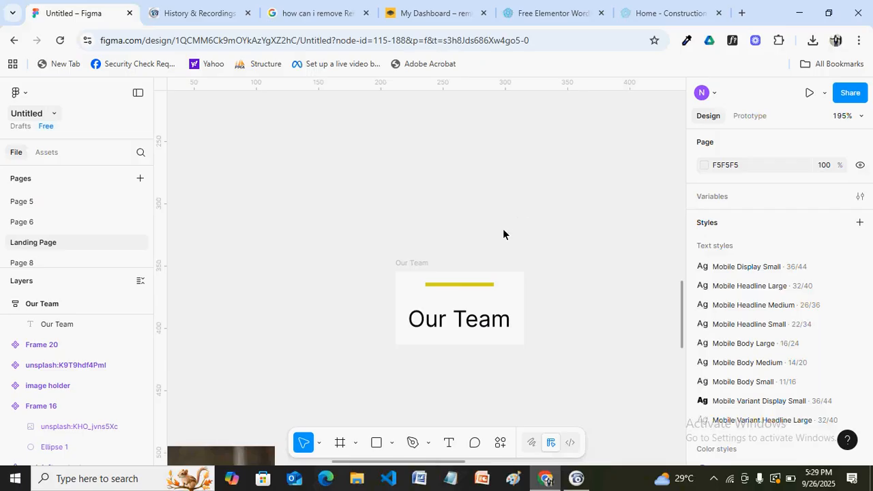
pyautogui.click(419, 263)
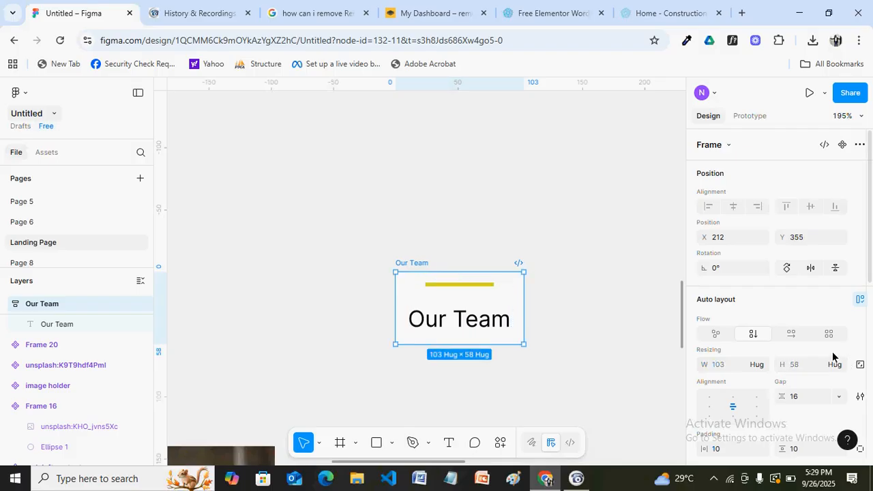
pyautogui.scroll(-1, 776, 298)
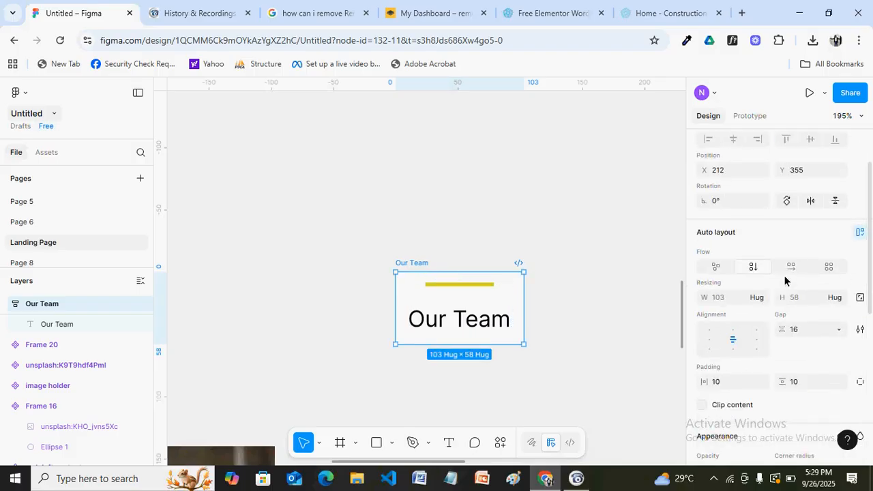
pyautogui.click(800, 332)
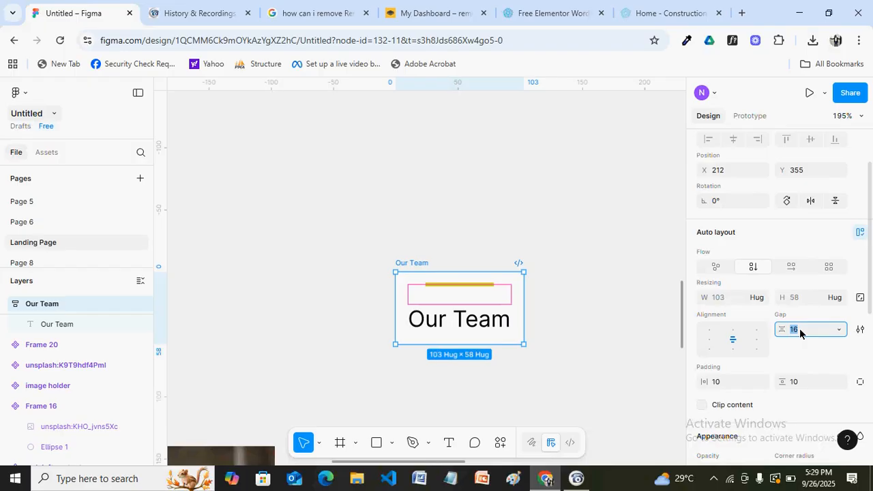
pyautogui.press('Return')
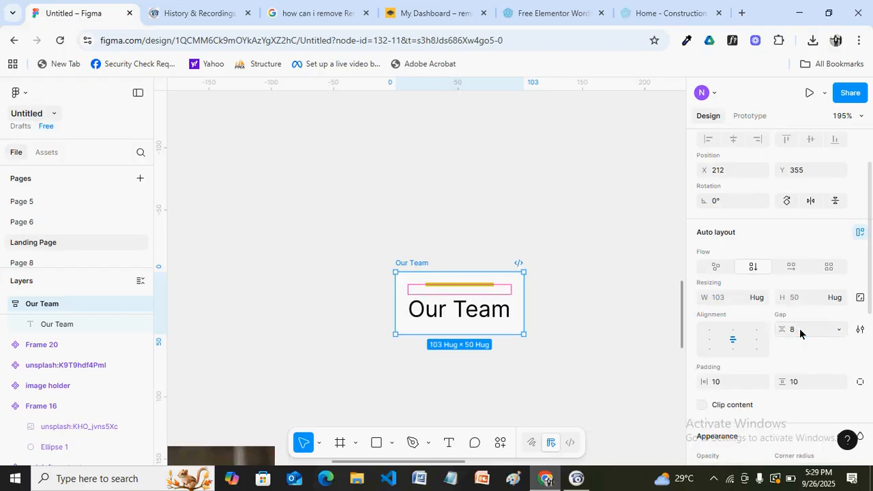
pyautogui.click(543, 322)
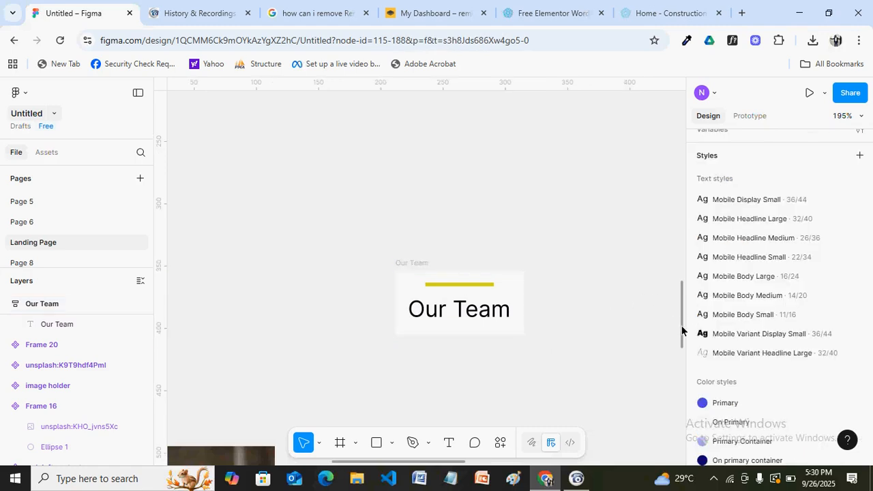
# Add a 'Meet With Our Phlox Team Members' text box, 191 wide with auto height
pyautogui.scroll(-3, 682, 331)
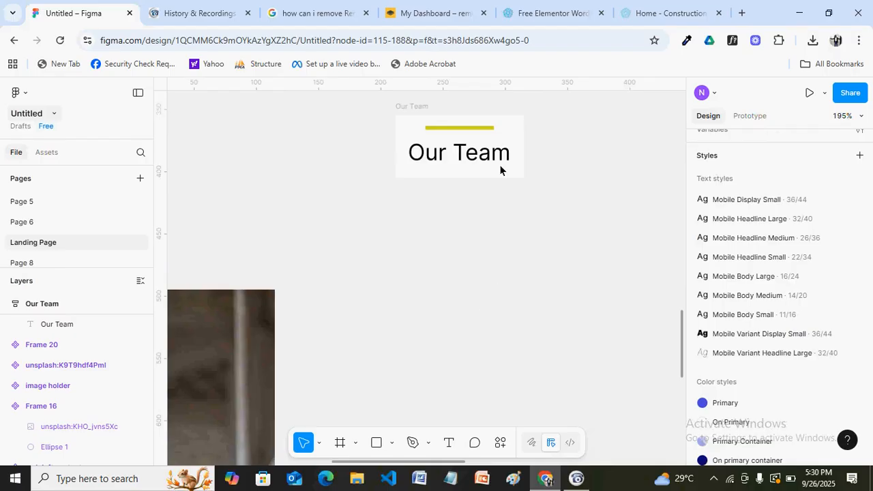
pyautogui.click(450, 444)
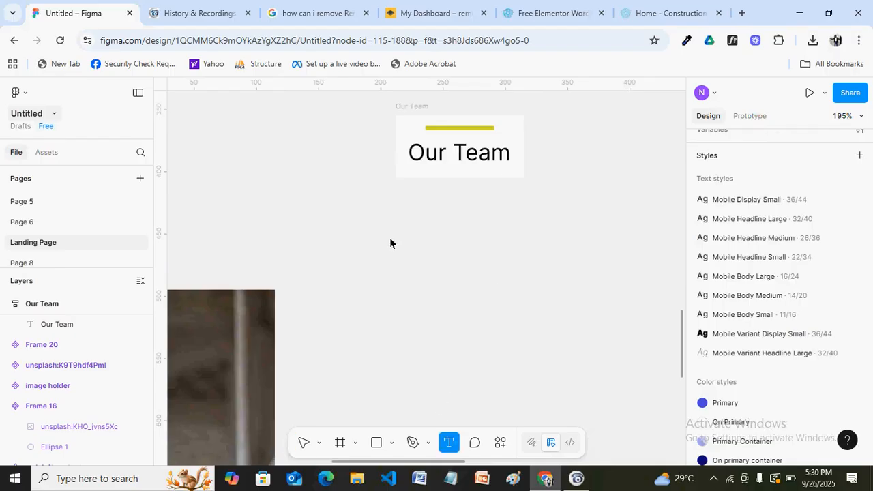
pyautogui.moveTo(367, 246); pyautogui.dragTo(416, 260)
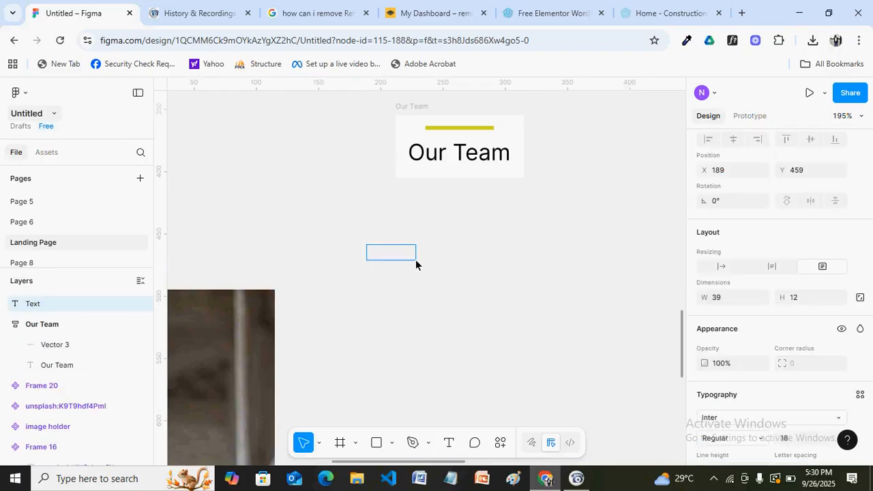
pyautogui.write('Mee')
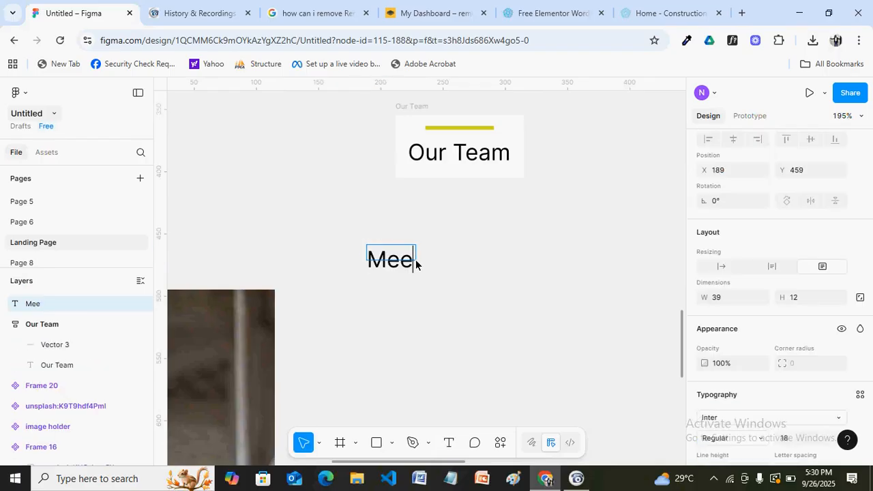
pyautogui.write('t Wi')
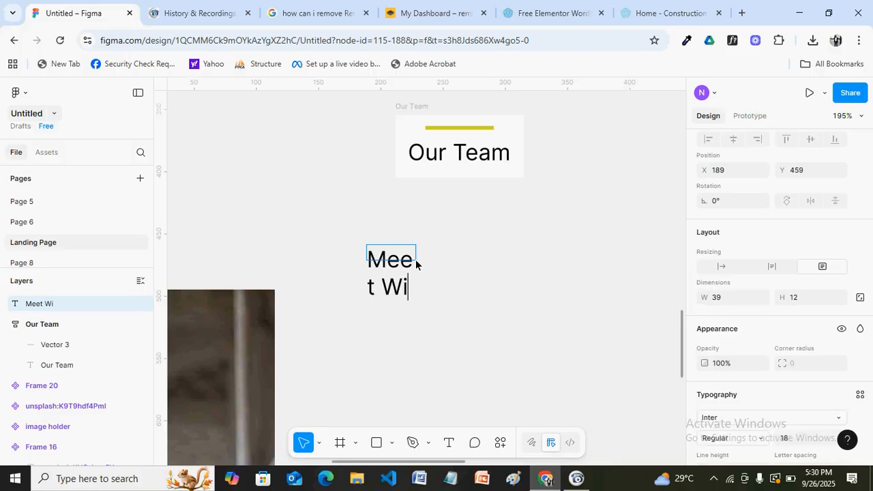
pyautogui.write('th Our Phlox ')
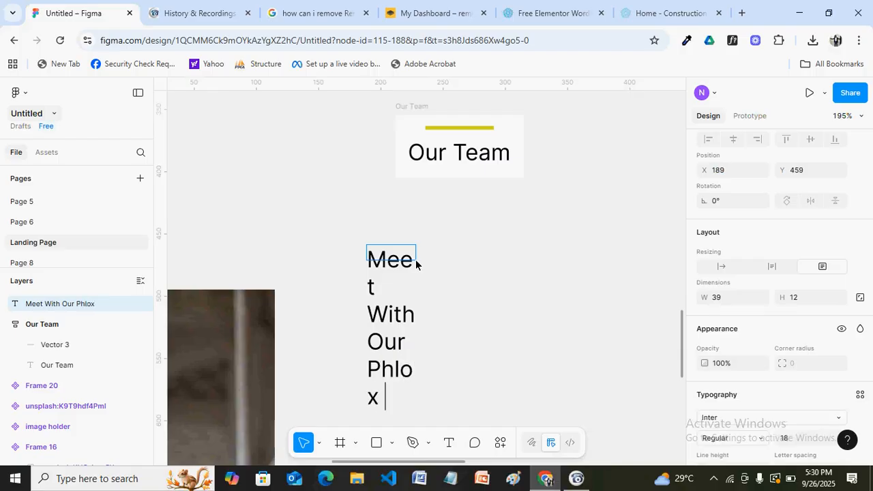
pyautogui.write('Team Mem')
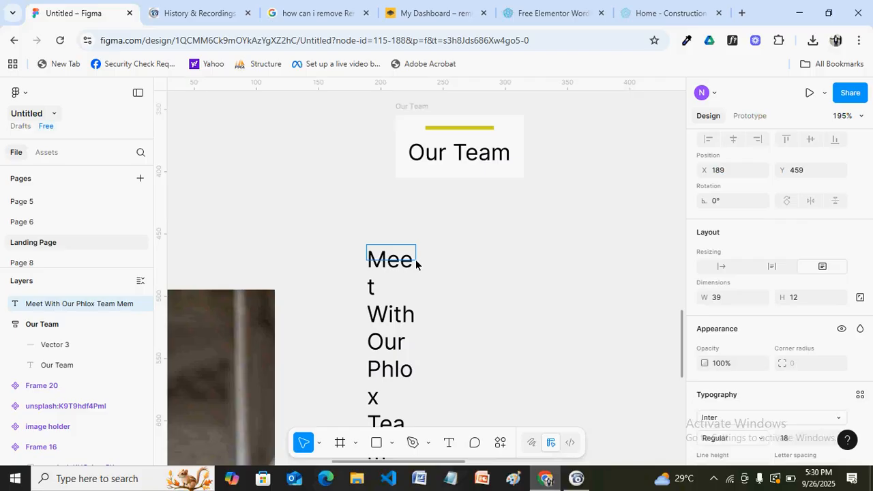
pyautogui.write('bers')
pyautogui.press('Escape')
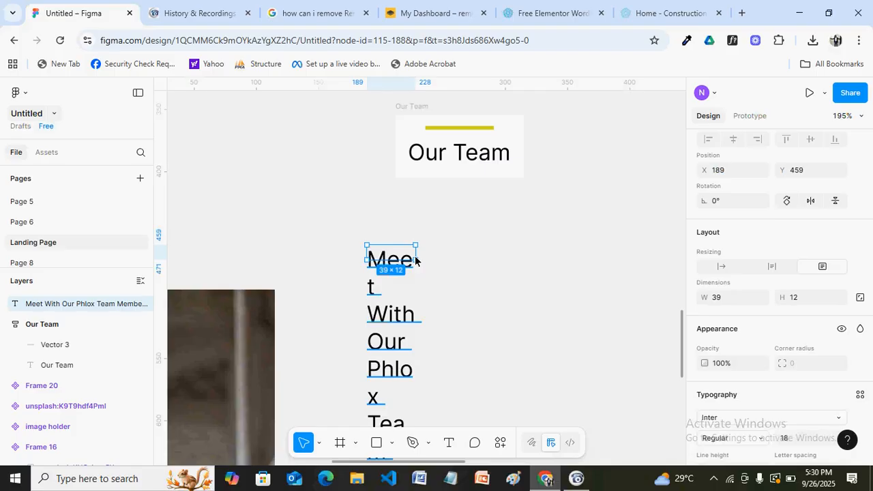
pyautogui.moveTo(416, 260); pyautogui.dragTo(604, 260)
pyautogui.click(771, 267)
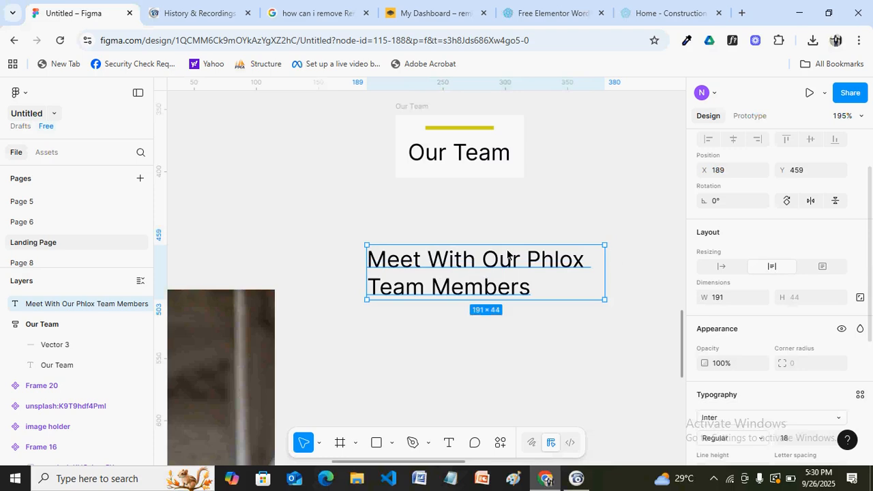
pyautogui.click(649, 15)
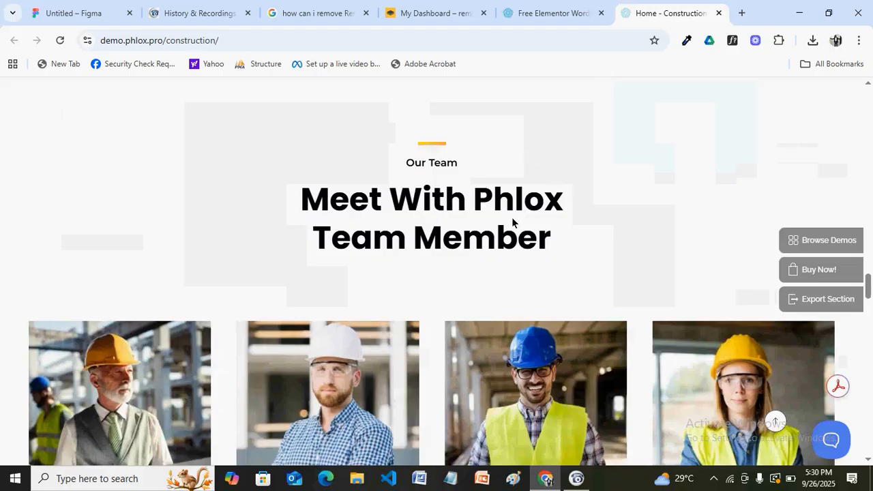
pyautogui.click(84, 15)
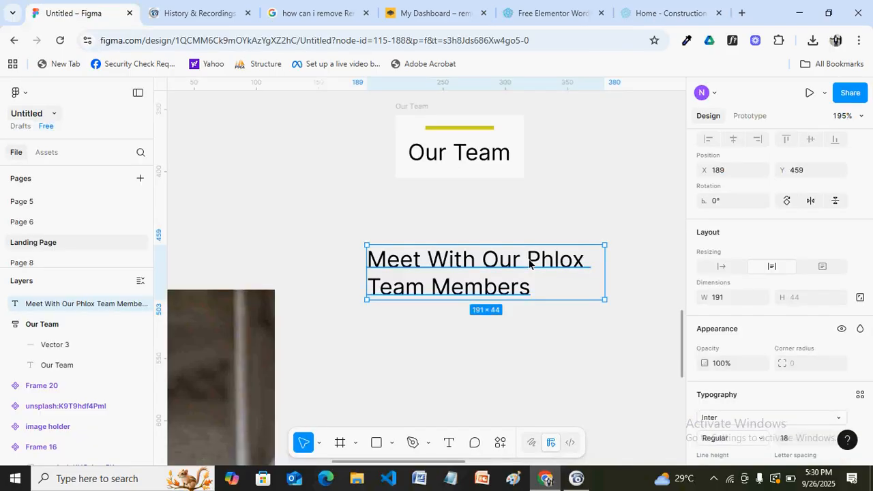
# Delete 'Our' so the heading reads 'Meet With Phlox Team Members'
pyautogui.doubleClick(528, 264)
pyautogui.doubleClick(529, 263)
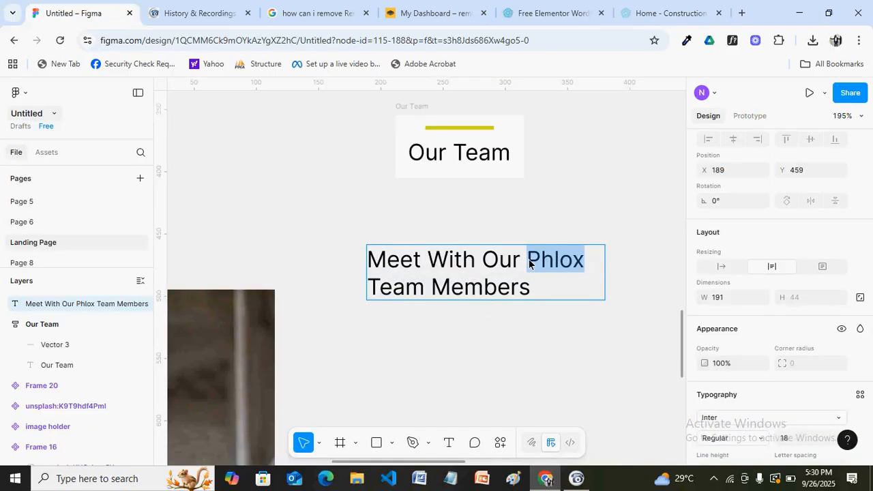
pyautogui.click(528, 263)
pyautogui.press('BackSpace')
pyautogui.press('BackSpace')
pyautogui.press('BackSpace')
pyautogui.press('BackSpace')
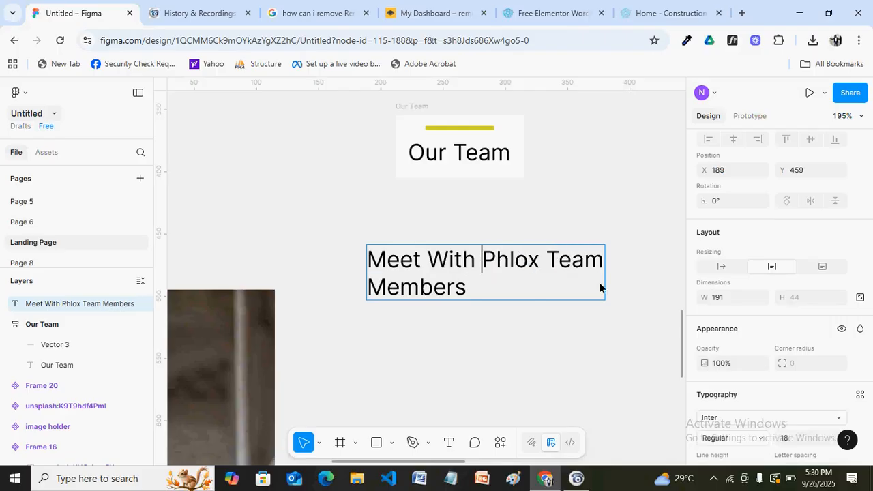
pyautogui.press('Escape')
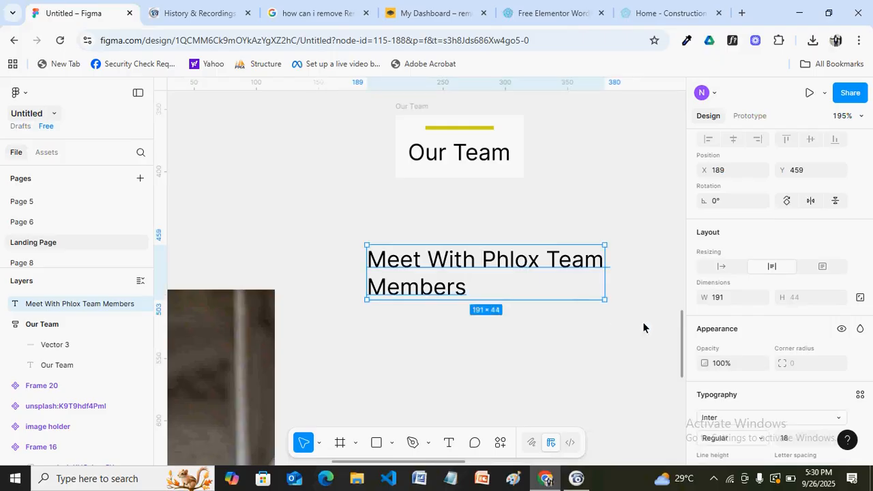
# Set the heading to font size 64 in Inter Bold
pyautogui.scroll(-4, 779, 327)
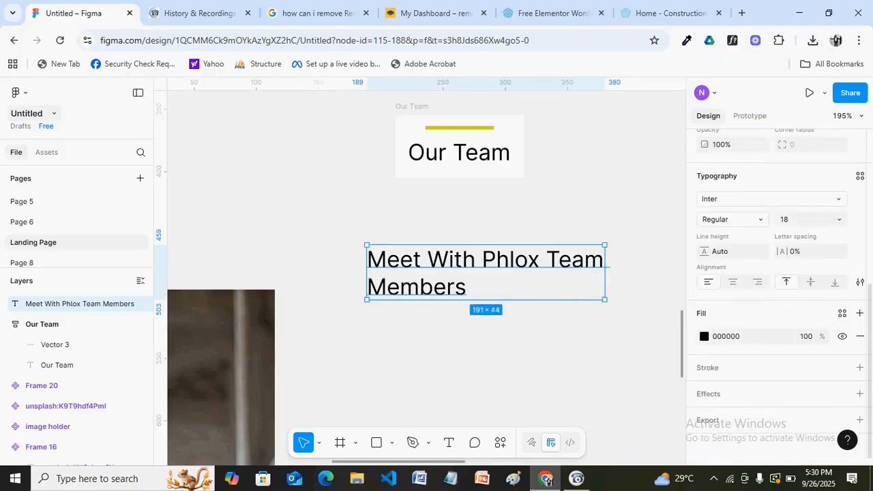
pyautogui.click(795, 221)
pyautogui.write('64')
pyautogui.press('Return')
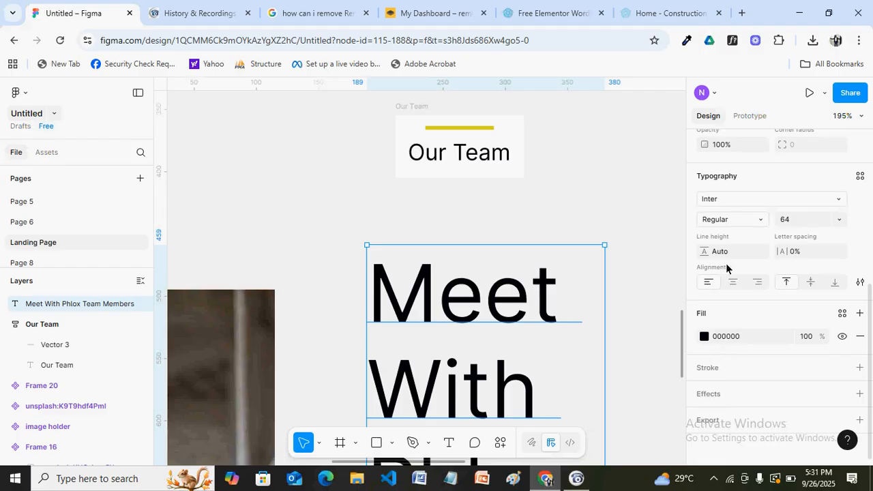
pyautogui.click(761, 223)
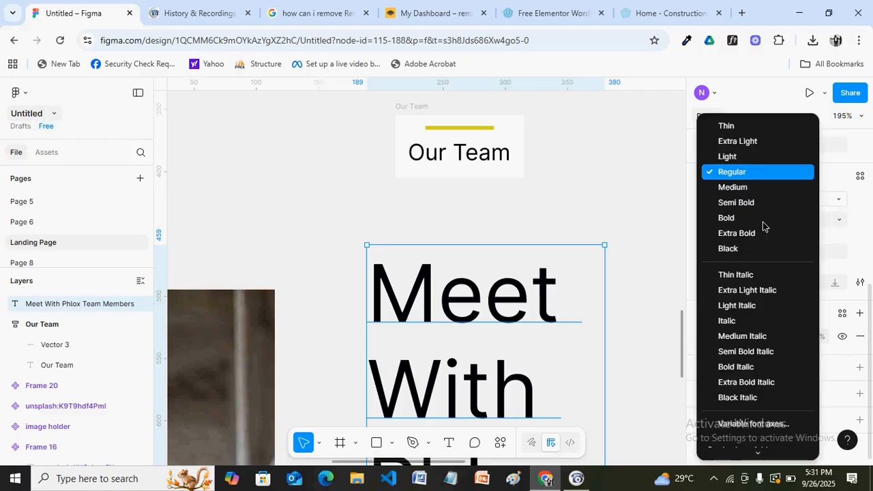
pyautogui.click(736, 218)
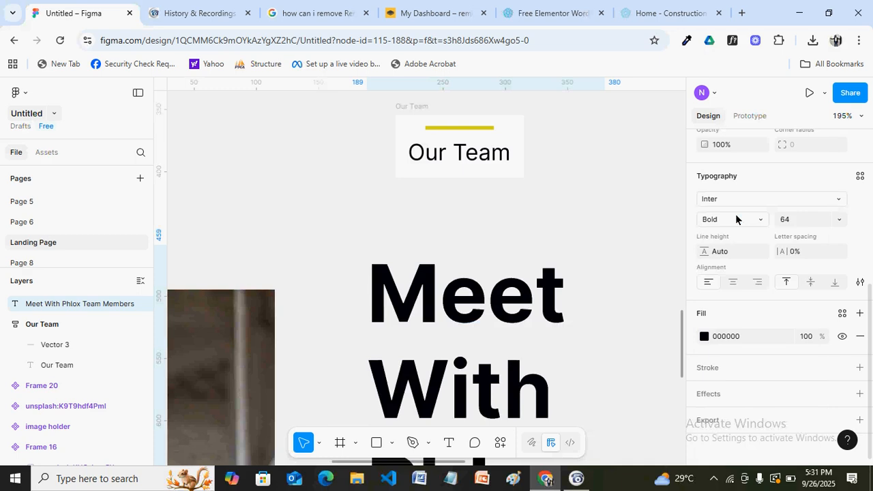
pyautogui.scroll(-1, 662, 235)
pyautogui.click(719, 238)
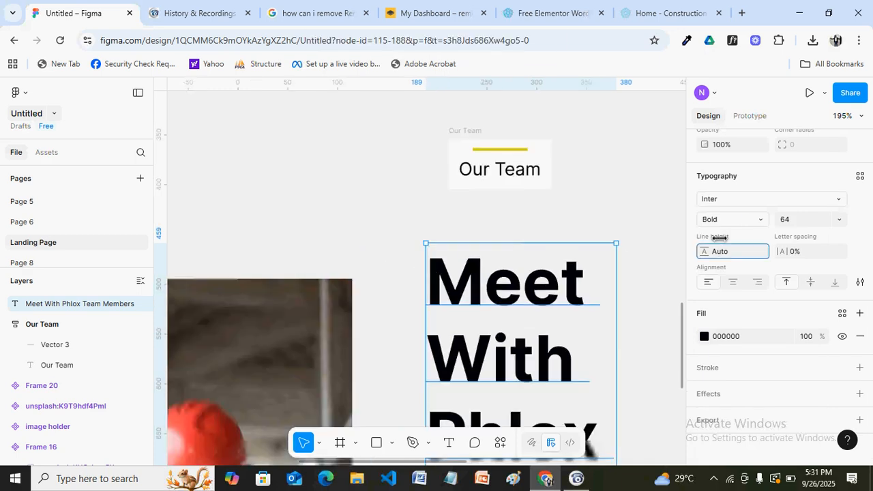
pyautogui.scroll(-5, 620, 241)
pyautogui.click(711, 256)
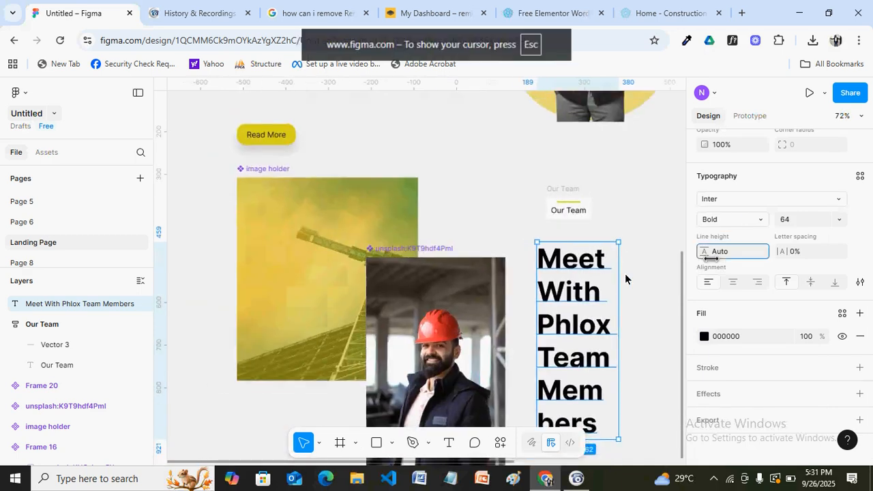
# Place the heading beside the worker photo, wrapping over two lines at 658×154
pyautogui.scroll(-8, 625, 279)
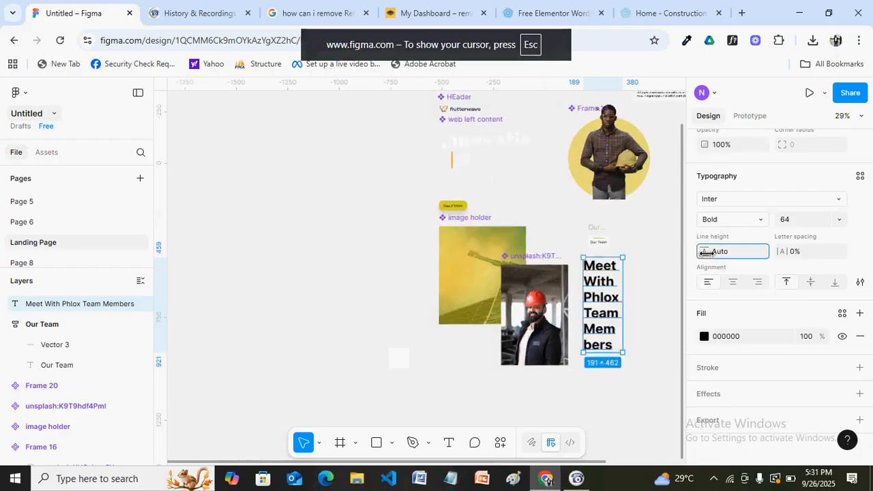
pyautogui.scroll(-3, 625, 279)
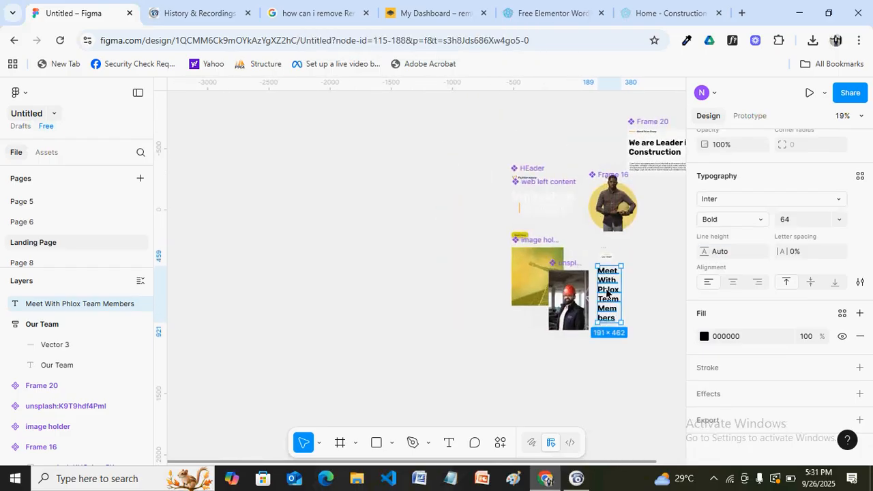
pyautogui.moveTo(606, 293); pyautogui.dragTo(526, 372)
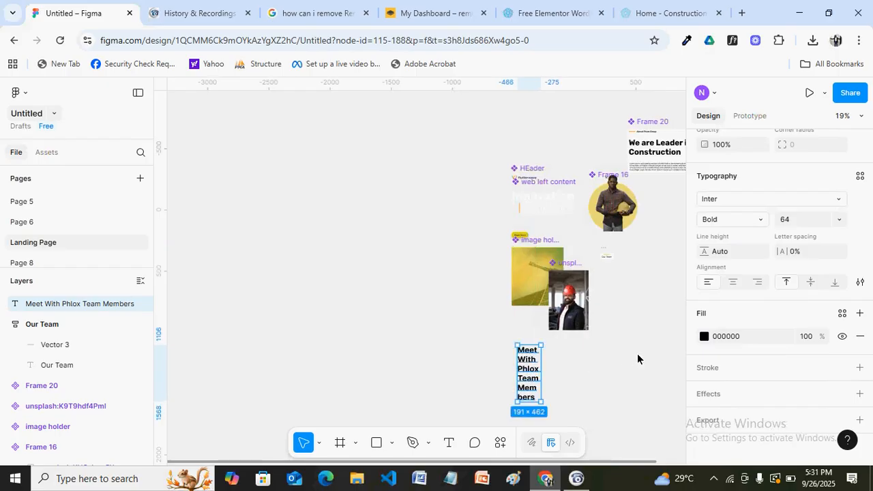
pyautogui.press('h')
pyautogui.moveTo(624, 326); pyautogui.dragTo(408, 300)
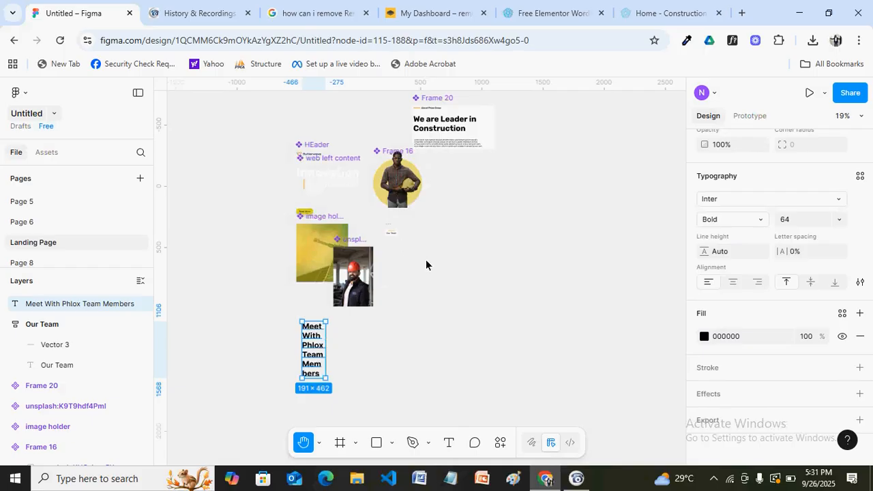
pyautogui.press('v')
pyautogui.moveTo(311, 362); pyautogui.dragTo(467, 283)
pyautogui.keyDown('ctrl'); pyautogui.scroll(5, 483, 285); pyautogui.keyUp('ctrl')
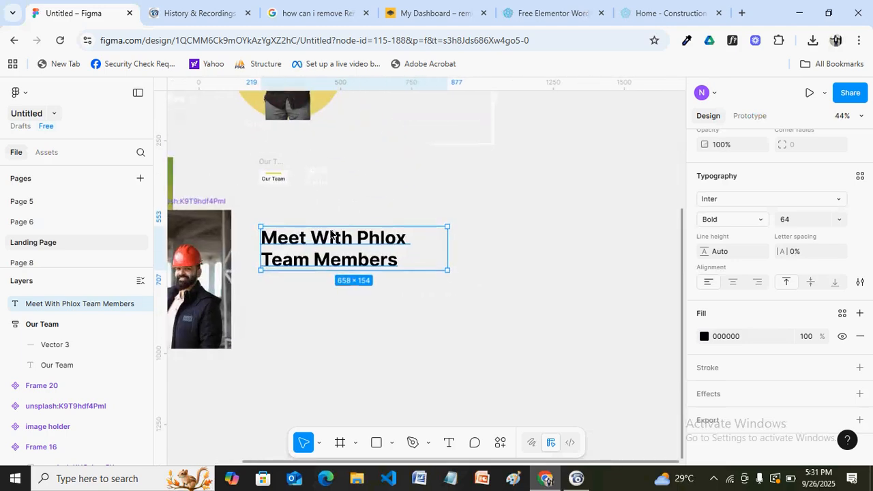
pyautogui.press('space')
pyautogui.moveTo(246, 195); pyautogui.dragTo(317, 240)
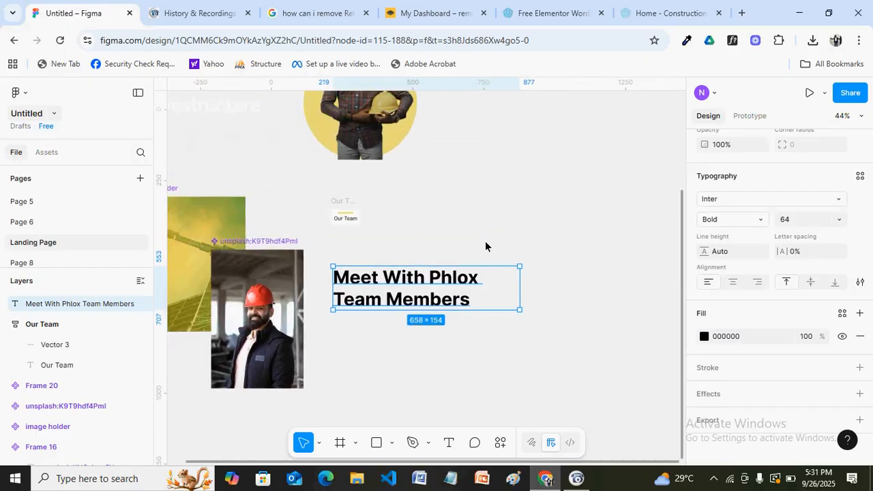
# Wrap the heading in auto-layout Frame 21 with a white fill
pyautogui.hotkey('shift', 'a')
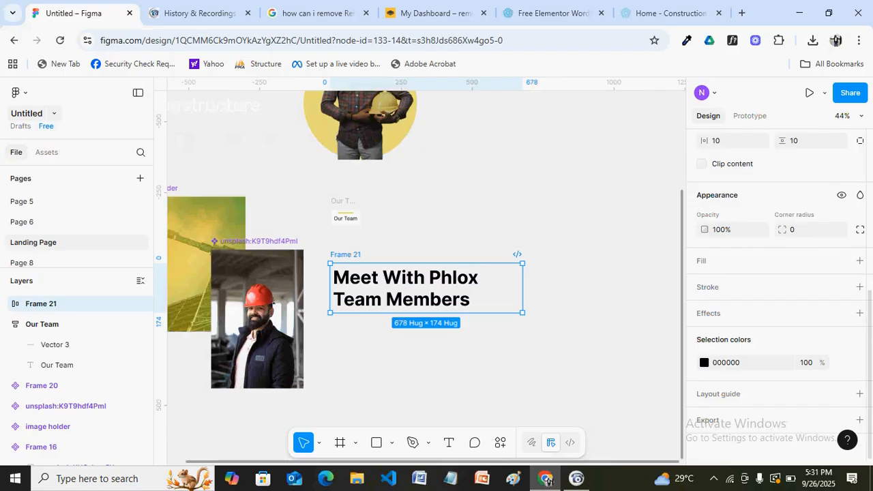
pyautogui.scroll(2, 741, 277)
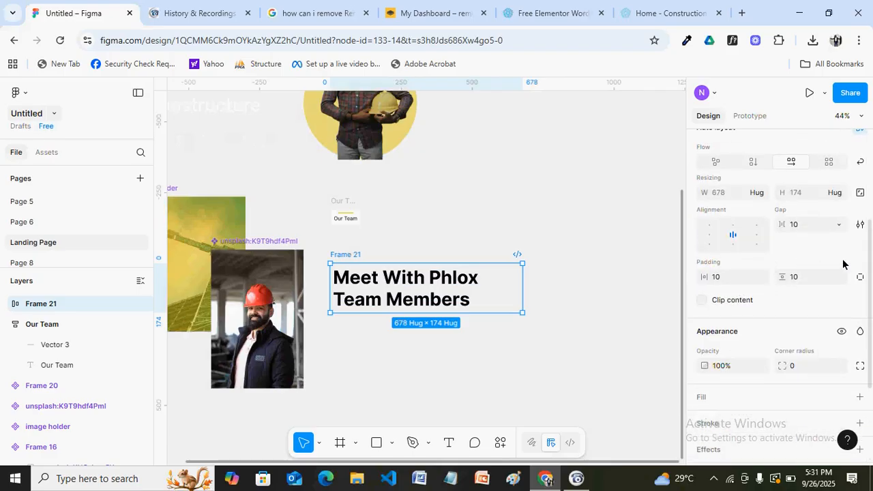
pyautogui.click(860, 399)
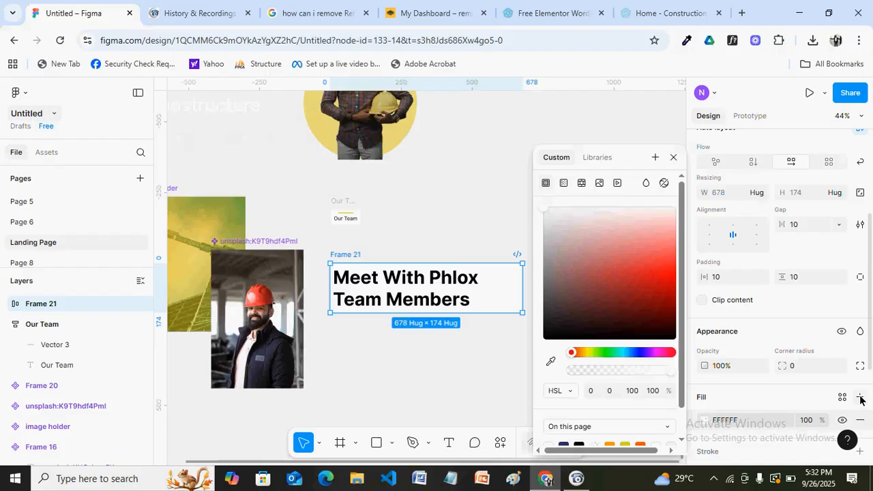
# Make the heading text fill the frame's width and center-aligned
pyautogui.click(463, 286)
pyautogui.doubleClick(462, 287)
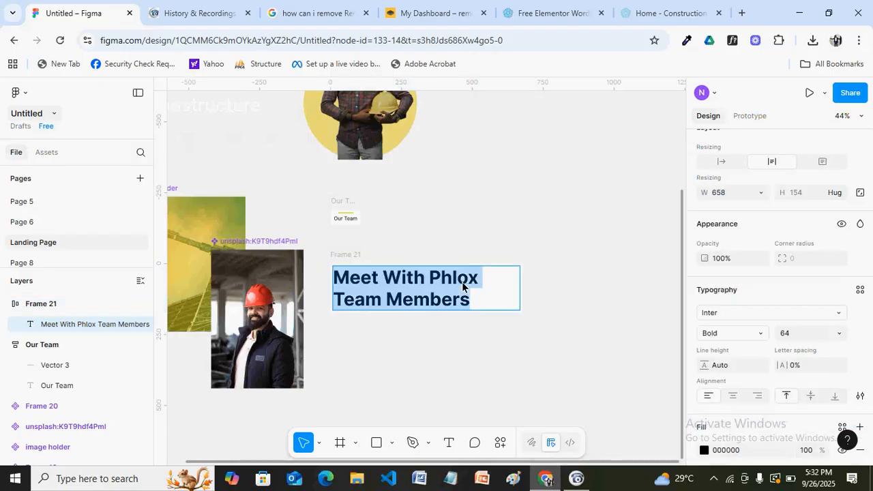
pyautogui.click(104, 324)
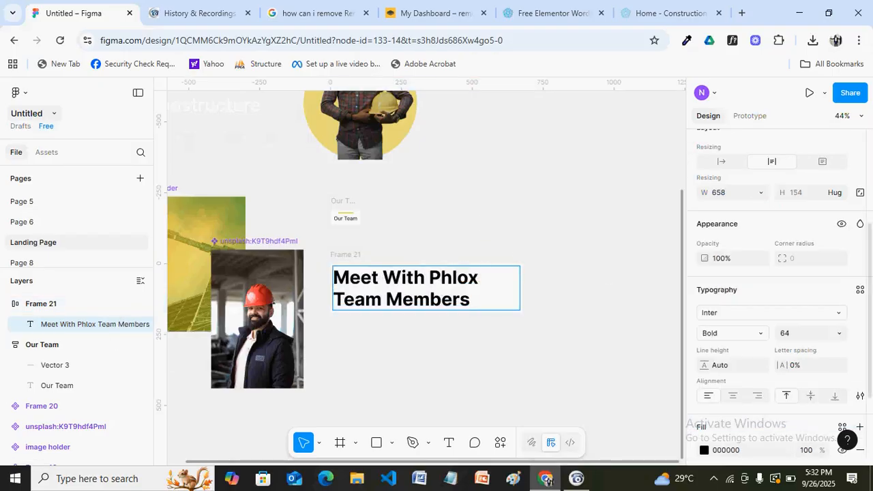
pyautogui.click(761, 197)
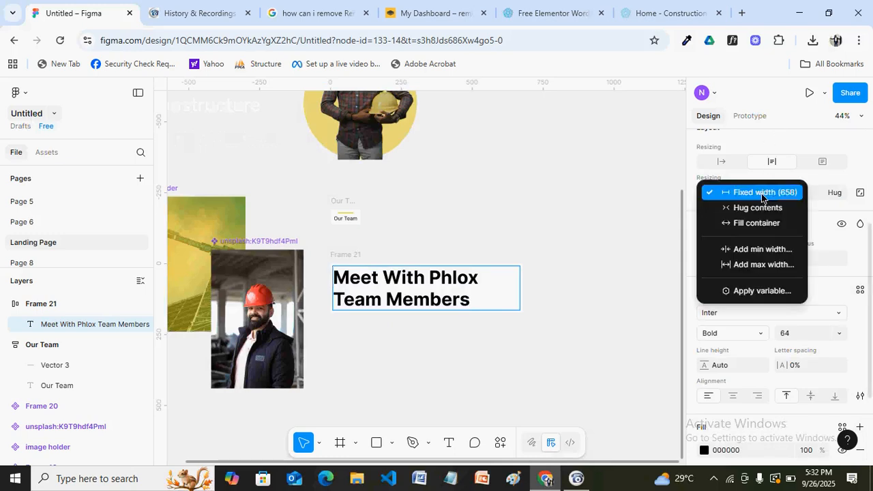
pyautogui.click(741, 224)
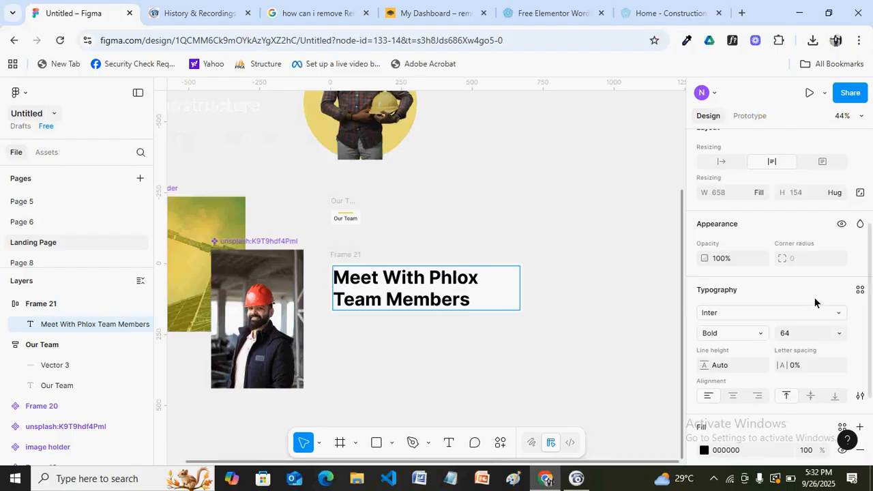
pyautogui.click(733, 397)
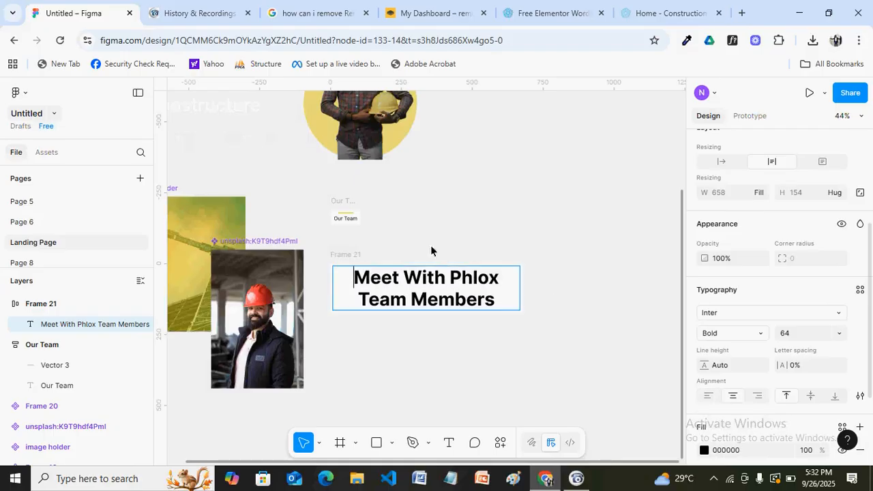
pyautogui.press('Escape')
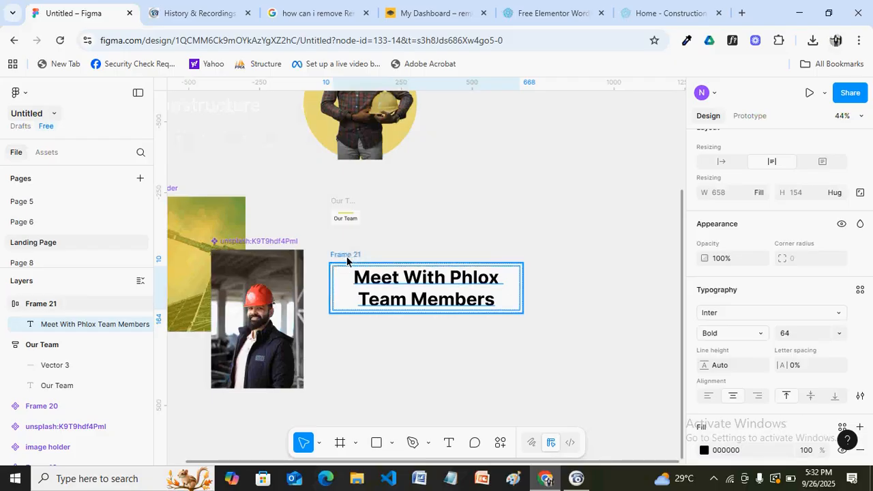
# Resize Frame 21 to 706 wide
pyautogui.press('Escape')
pyautogui.moveTo(523, 289)
pyautogui.mouseDown()
pyautogui.moveTo(407, 289)
pyautogui.moveTo(532, 289)
pyautogui.mouseUp()
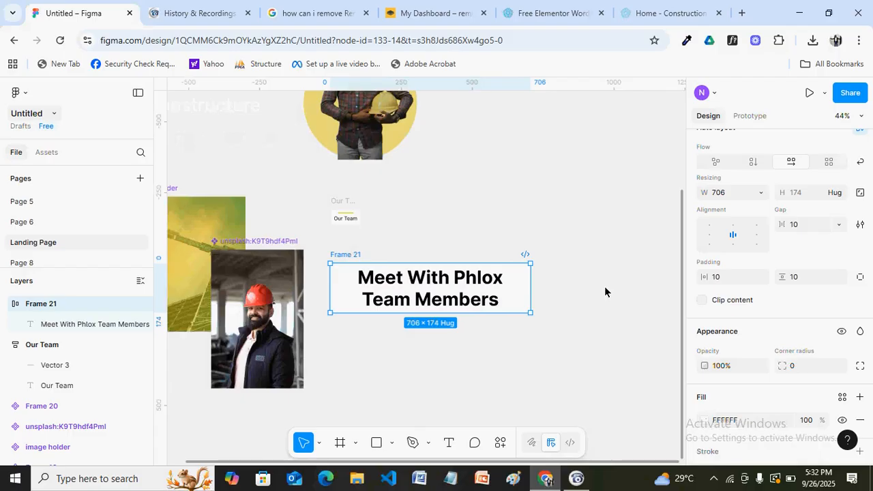
pyautogui.click(337, 206)
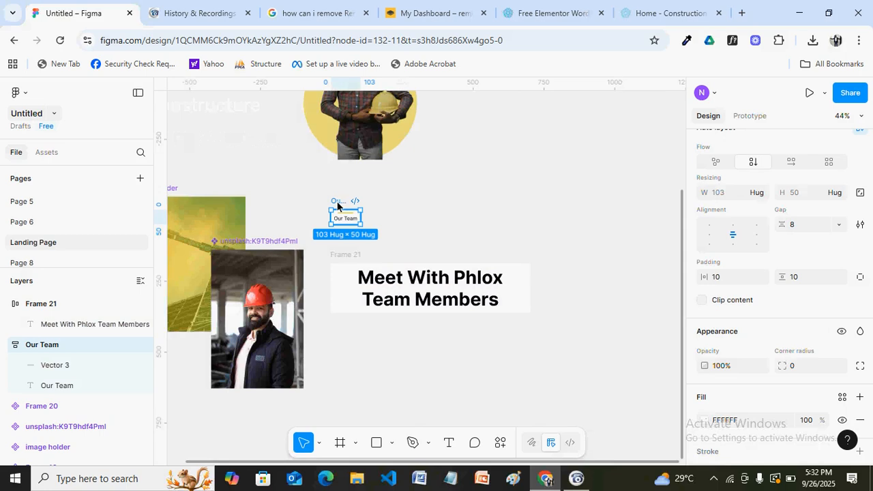
pyautogui.click(347, 261)
# Rename Frame 21 to 'Meet phlox mem'
pyautogui.hotkey('ctrl', 'r')
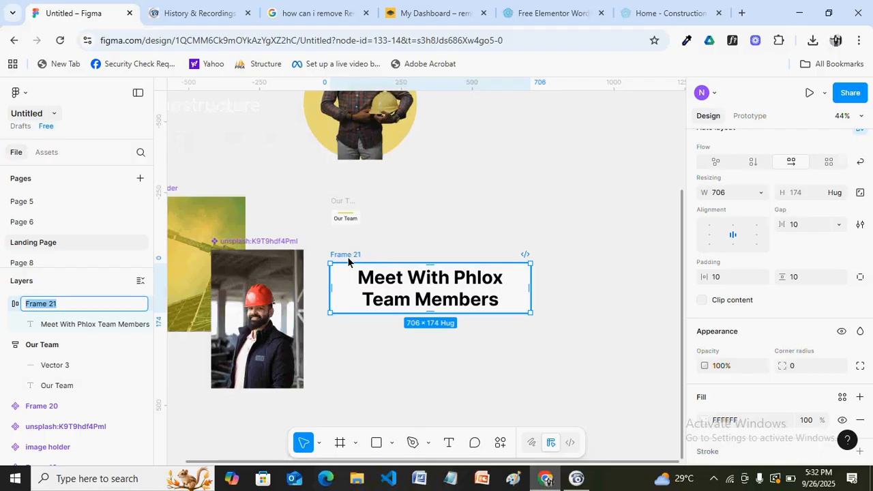
pyautogui.write('Meet phlox mem')
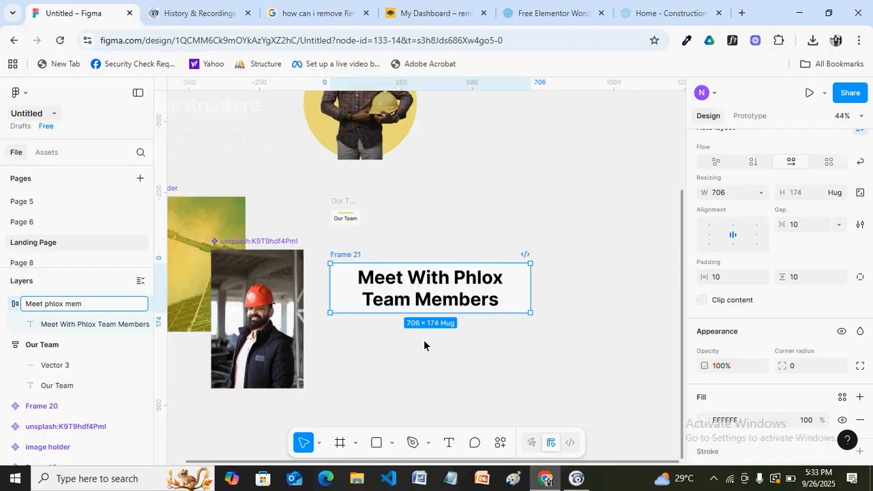
pyautogui.press('Return')
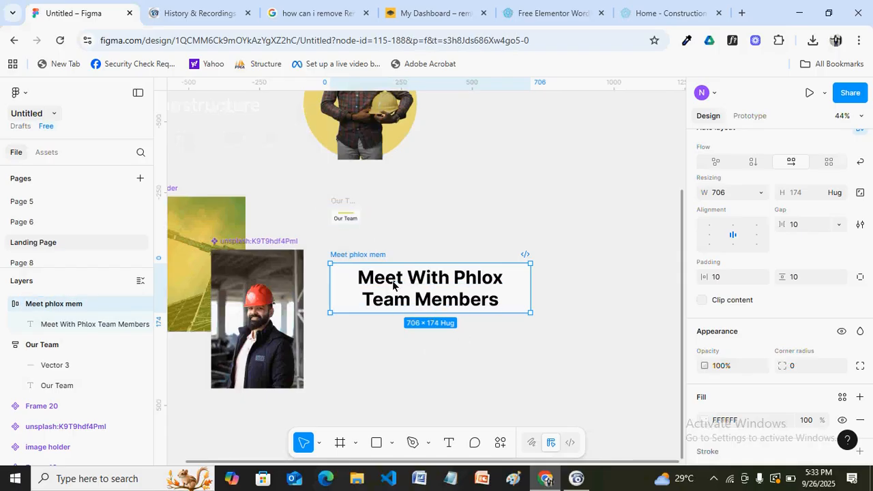
# Wrap the Our Team label and heading frame together in a new auto-layout frame
pyautogui.click(471, 315)
pyautogui.moveTo(312, 191); pyautogui.dragTo(543, 322)
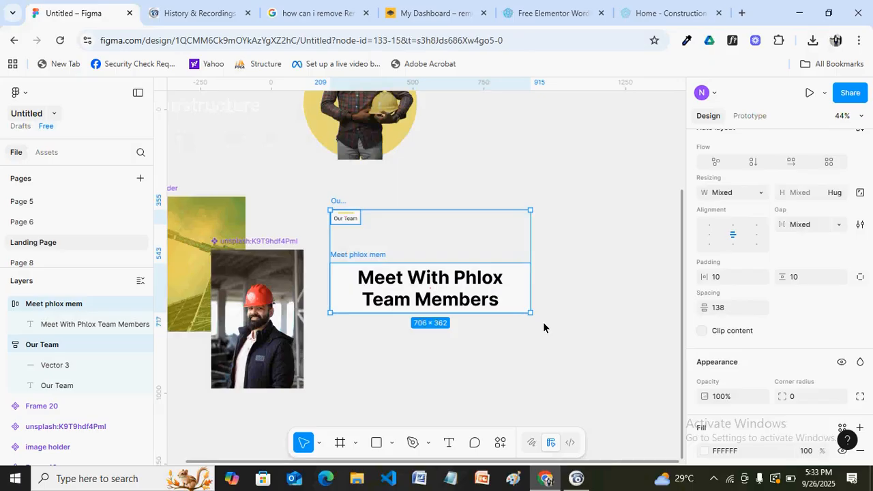
pyautogui.hotkey('shift', 'a')
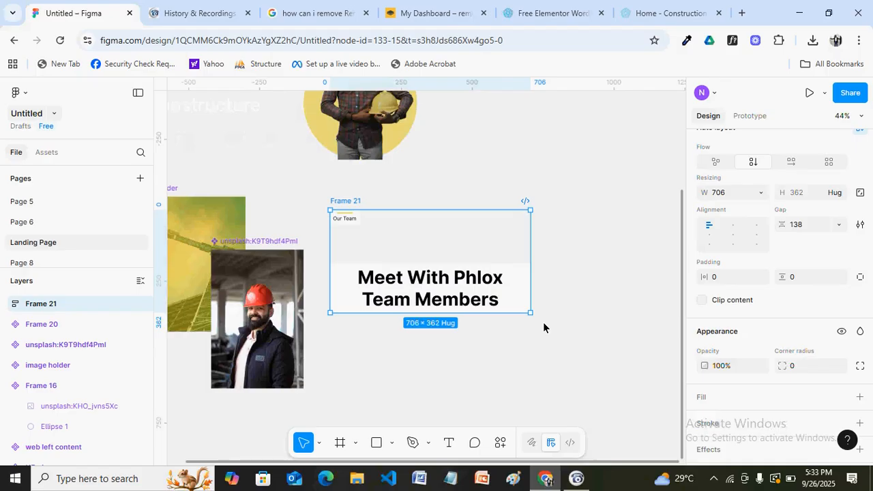
# Center the Our Team label horizontally and give Frame 21 a white fill
pyautogui.click(732, 237)
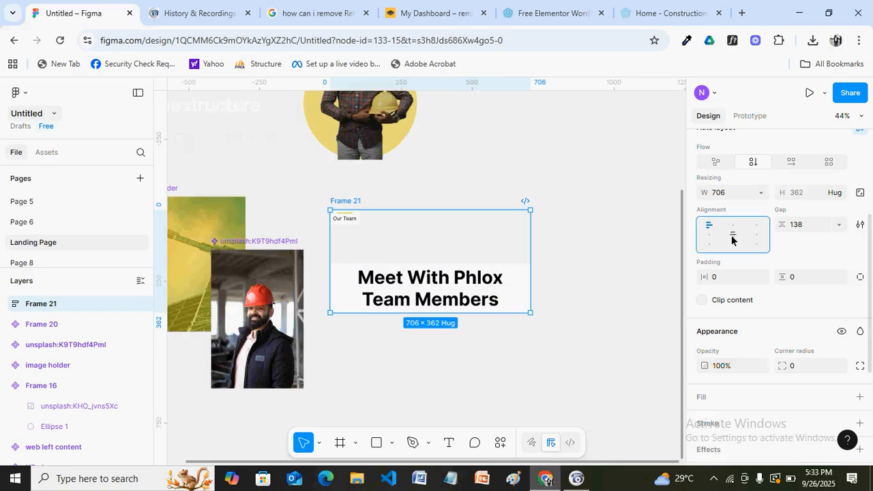
pyautogui.click(860, 398)
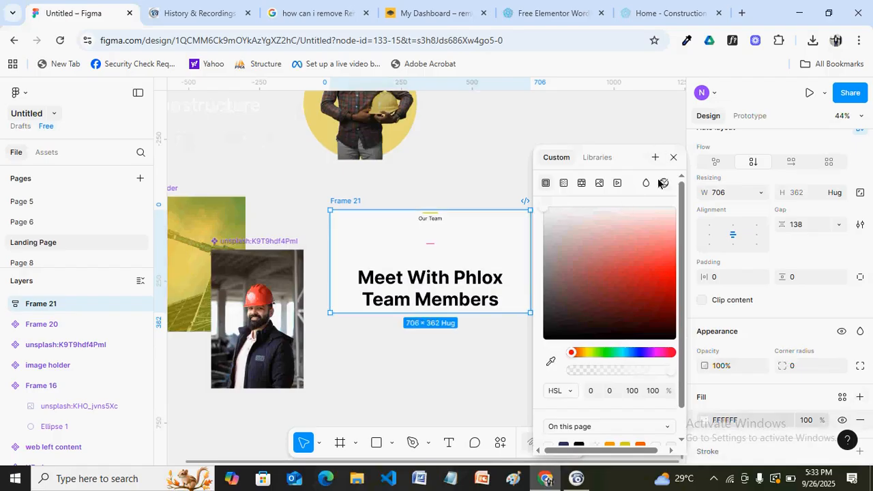
pyautogui.click(673, 157)
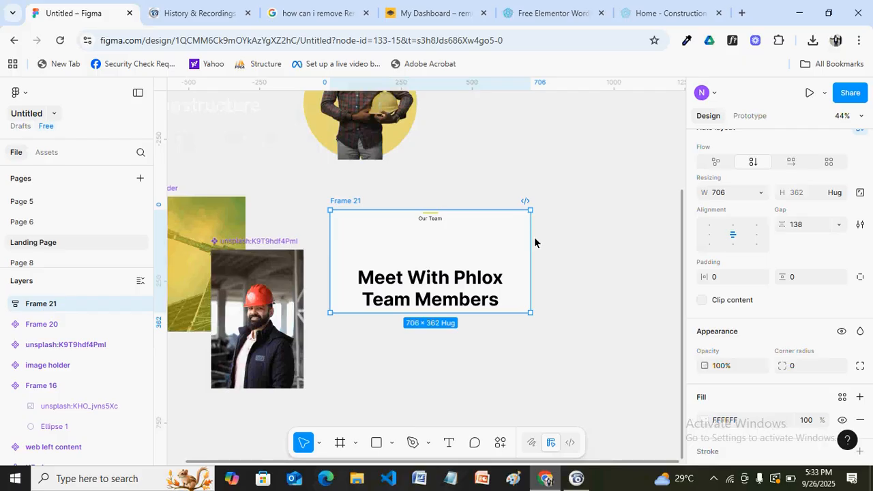
# Set Frame 21's gap to 40 and its vertical padding to 20
pyautogui.click(445, 252)
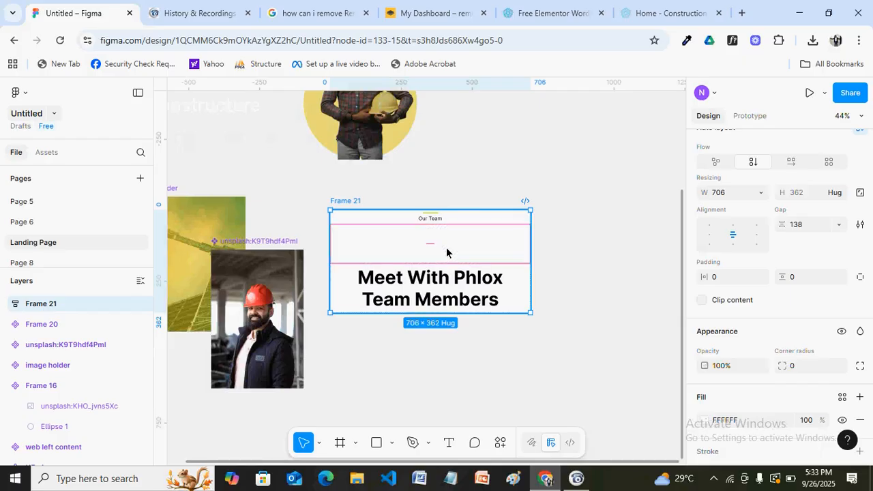
pyautogui.click(804, 227)
pyautogui.write('60')
pyautogui.press('Return')
pyautogui.click(804, 227)
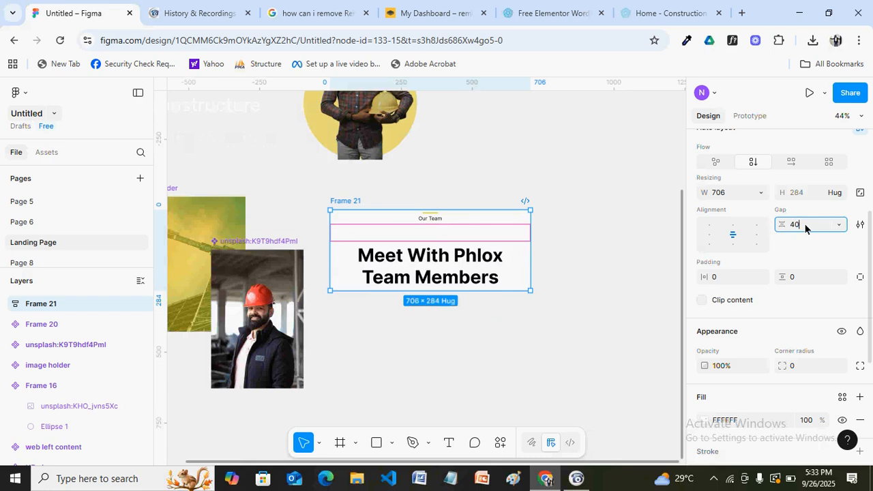
pyautogui.press('Return')
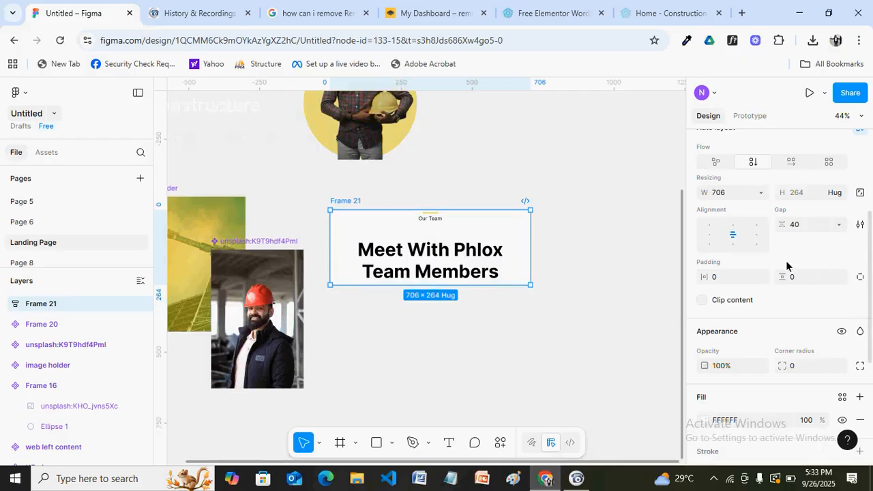
pyautogui.click(800, 278)
pyautogui.write('20')
pyautogui.press('Return')
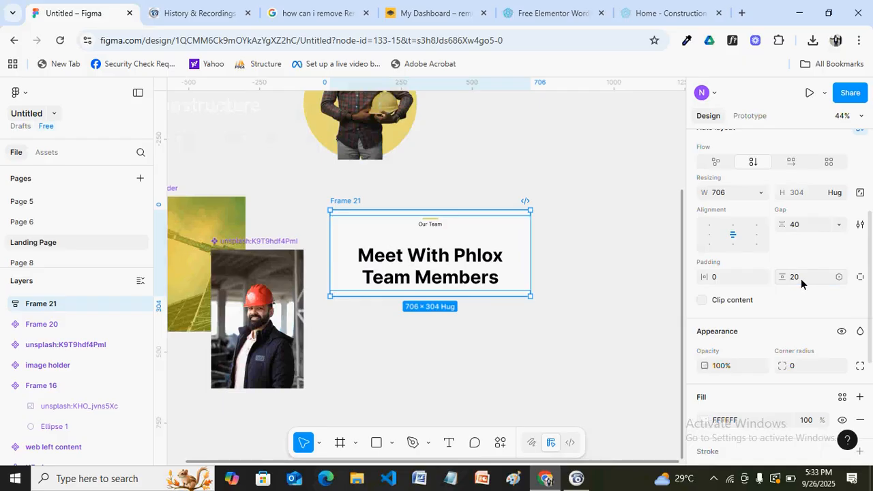
# Widen the heading frame to 747 px, checking the Phlox demo team section for reference
pyautogui.click(559, 252)
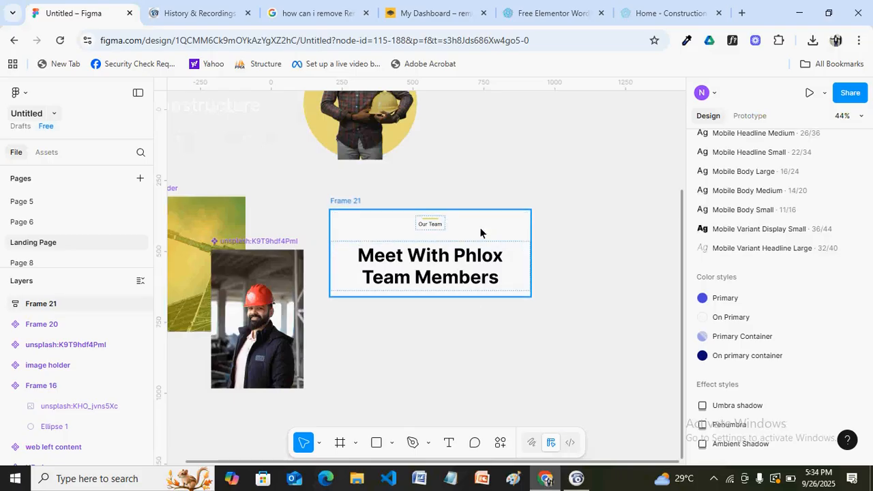
pyautogui.click(520, 237)
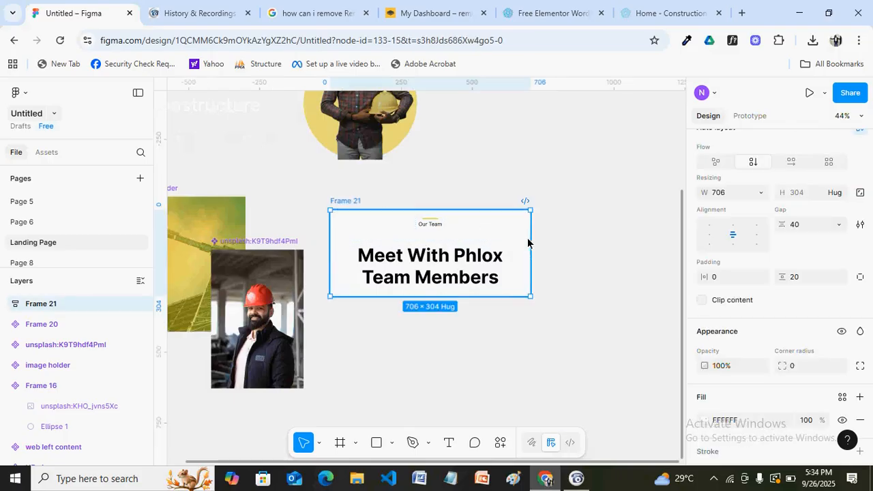
pyautogui.moveTo(530, 239); pyautogui.dragTo(542, 273)
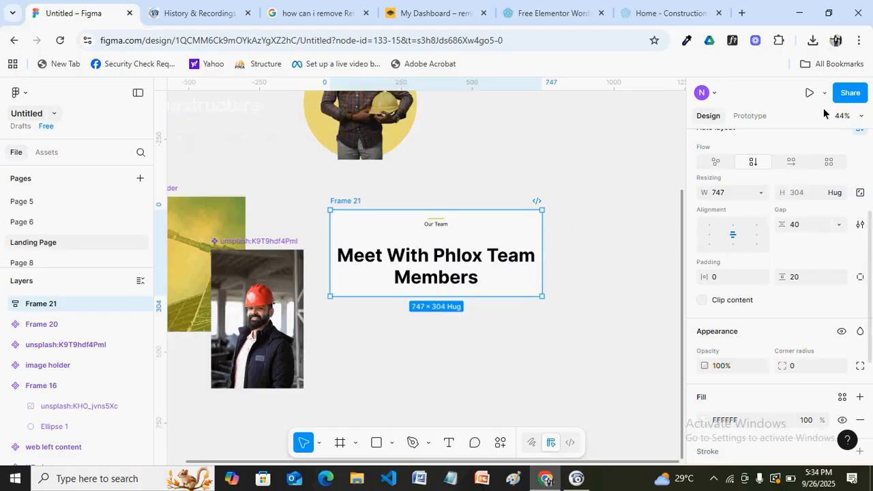
pyautogui.scroll(5, 777, 272)
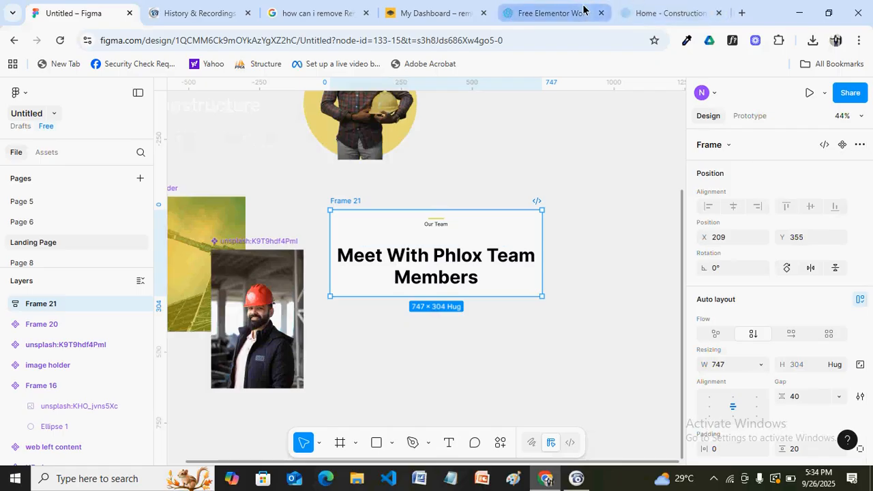
pyautogui.click(685, 13)
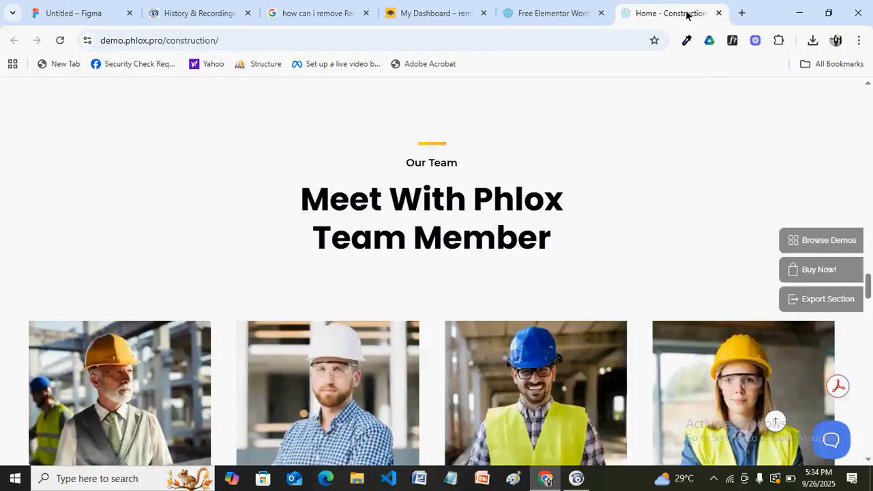
pyautogui.click(78, 13)
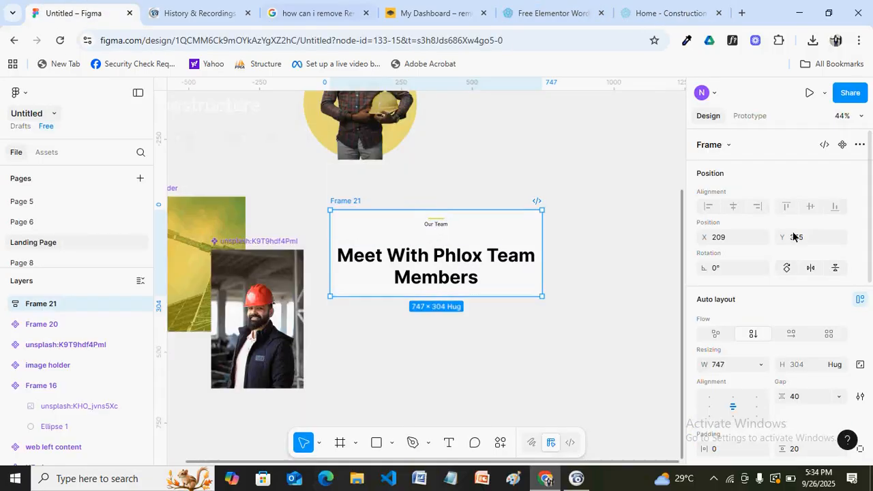
pyautogui.click(804, 400)
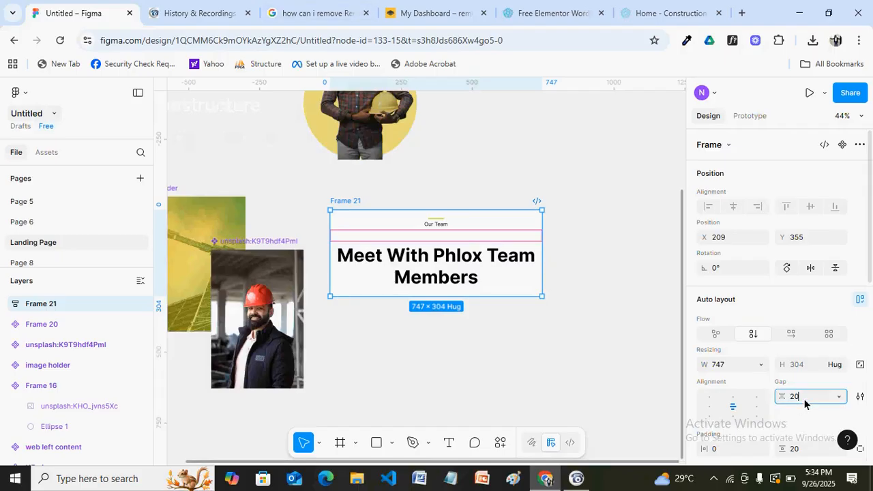
# Set Frame 21's gap to 20 and make the Our Team text size 25, Medium weight
pyautogui.write('20')
pyautogui.press('Return')
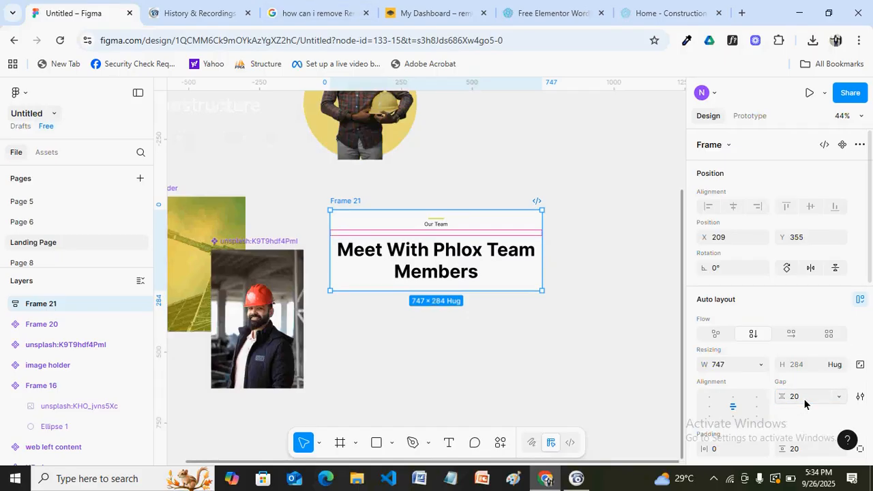
pyautogui.click(439, 232)
pyautogui.click(439, 233)
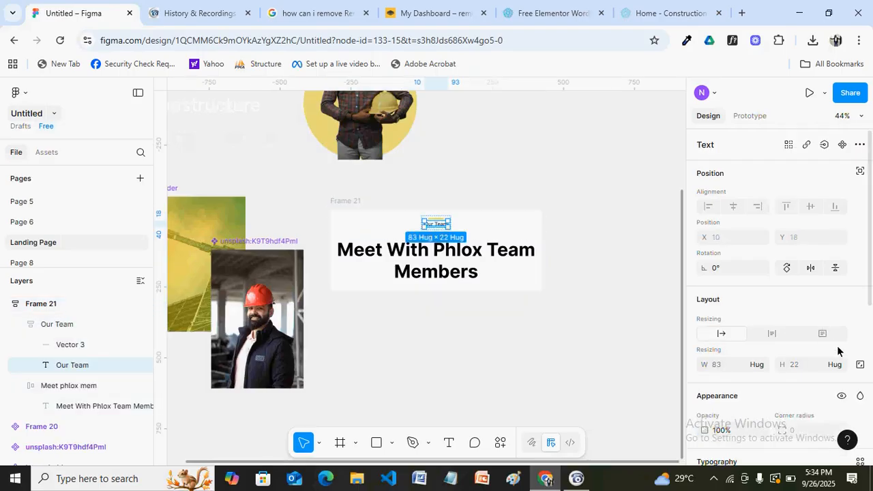
pyautogui.scroll(-4, 790, 295)
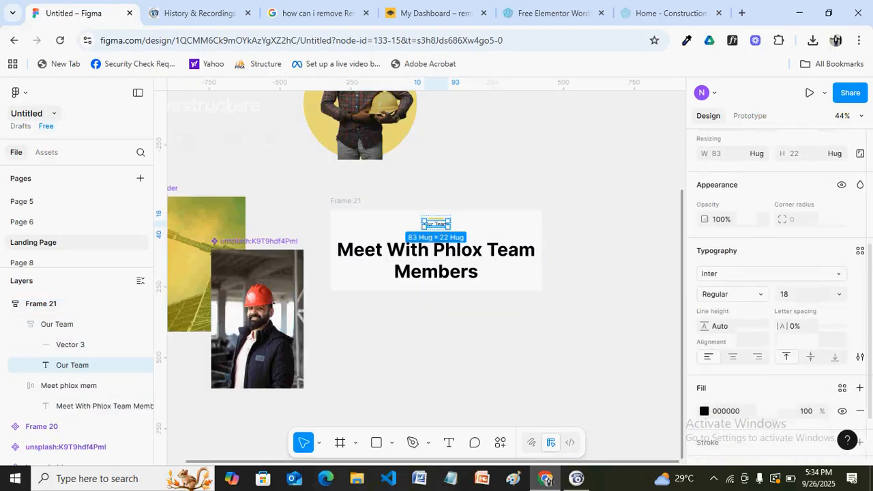
pyautogui.click(789, 295)
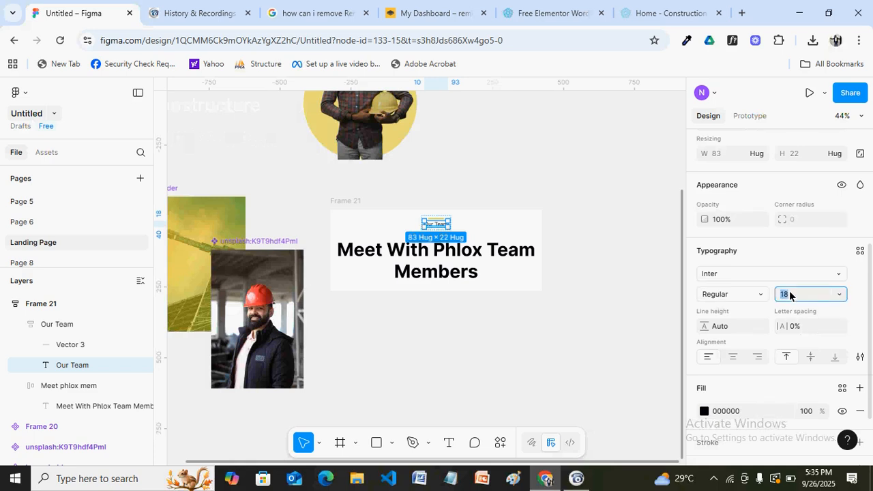
pyautogui.write('25')
pyautogui.press('Return')
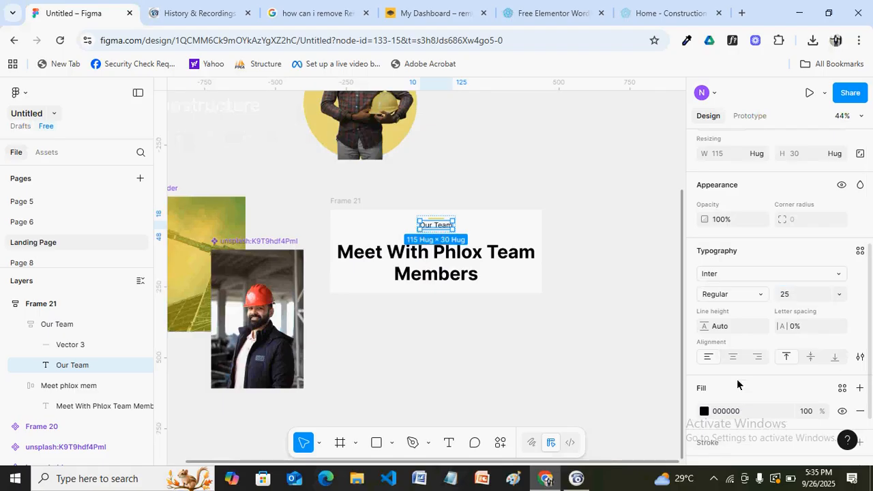
pyautogui.click(758, 297)
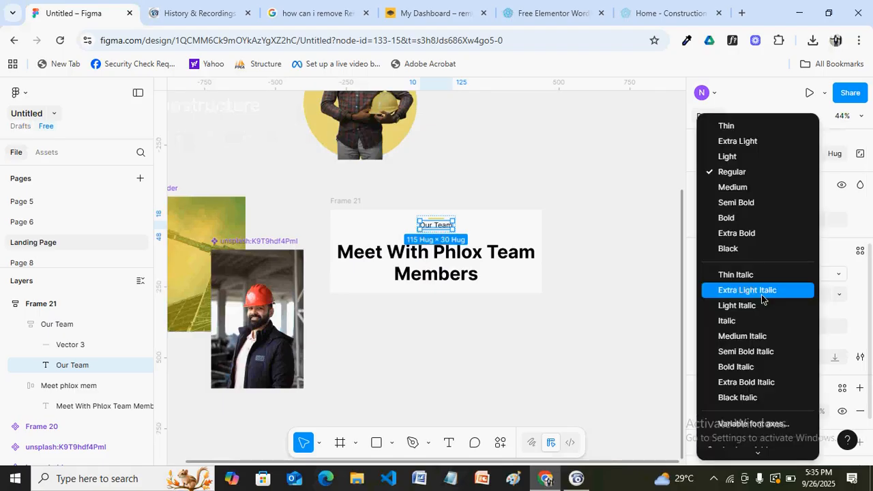
pyautogui.click(729, 189)
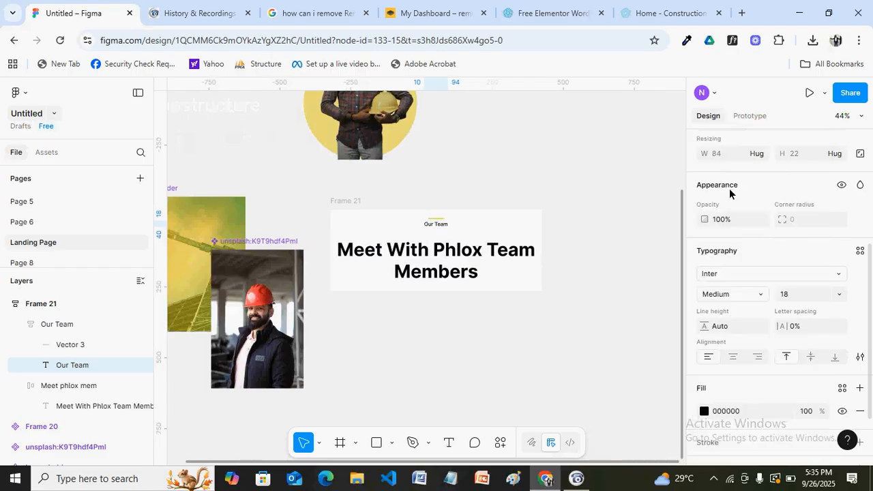
pyautogui.click(619, 182)
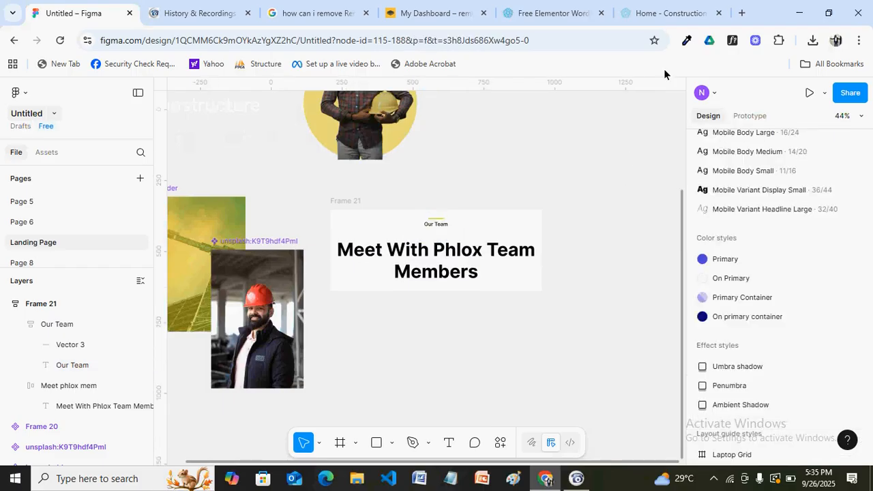
# Set the gap between the bar and Our Team text to 16
pyautogui.click(659, 14)
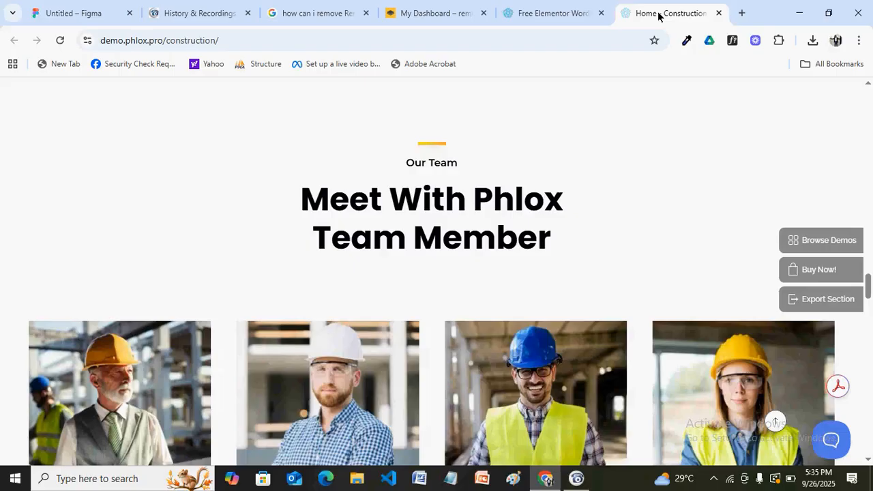
pyautogui.click(86, 19)
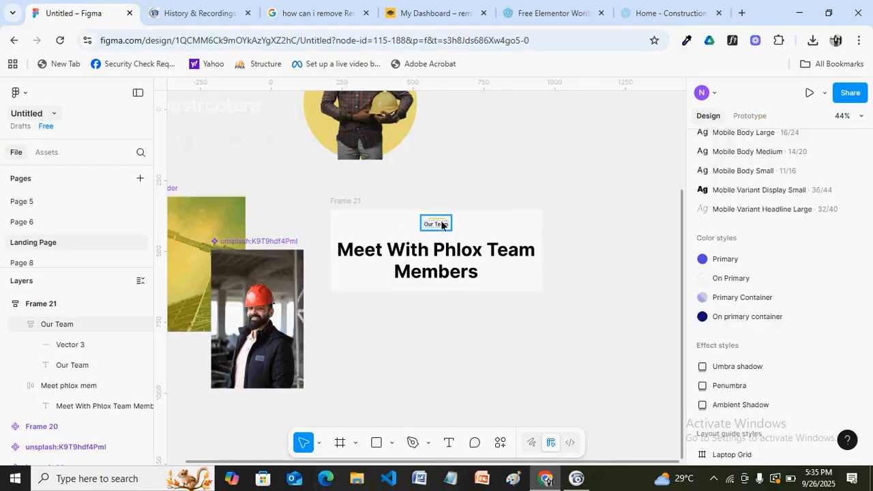
pyautogui.click(439, 225)
pyautogui.click(797, 188)
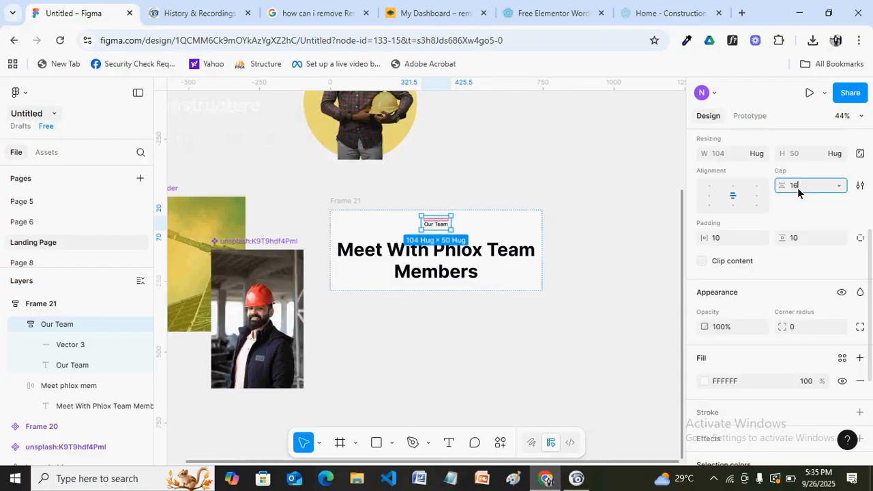
pyautogui.press('Return')
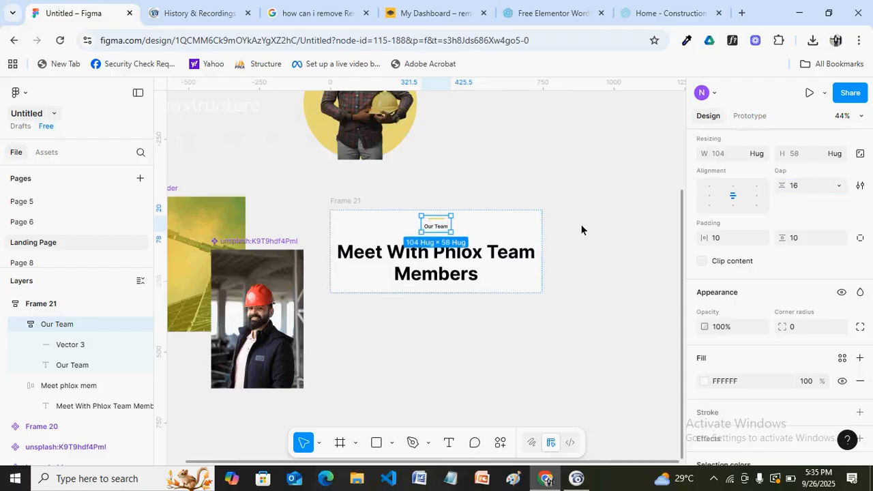
pyautogui.click(580, 224)
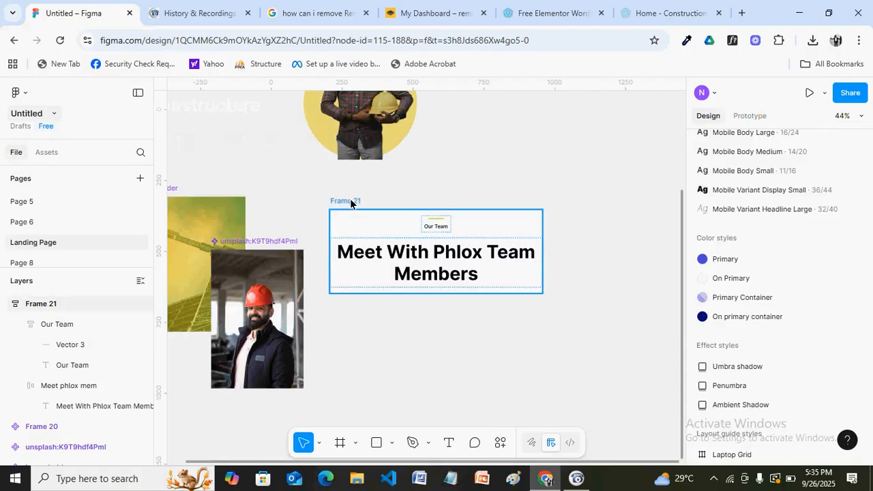
pyautogui.click(428, 207)
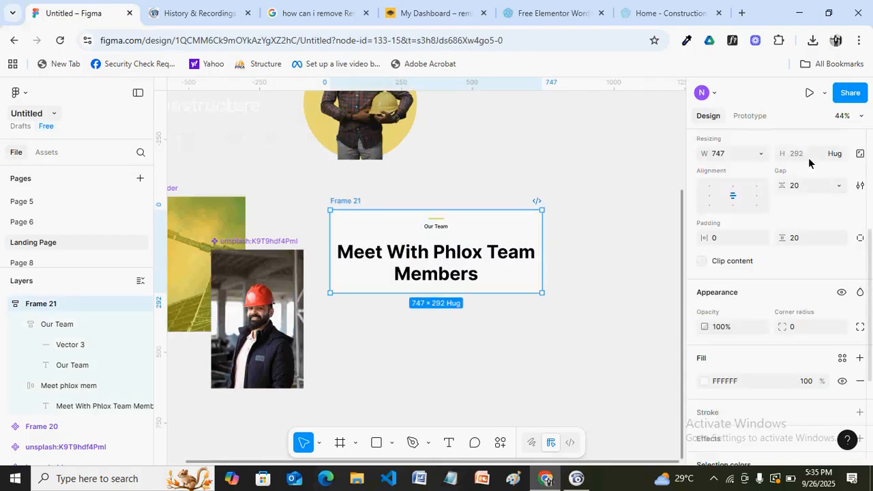
pyautogui.scroll(3, 811, 159)
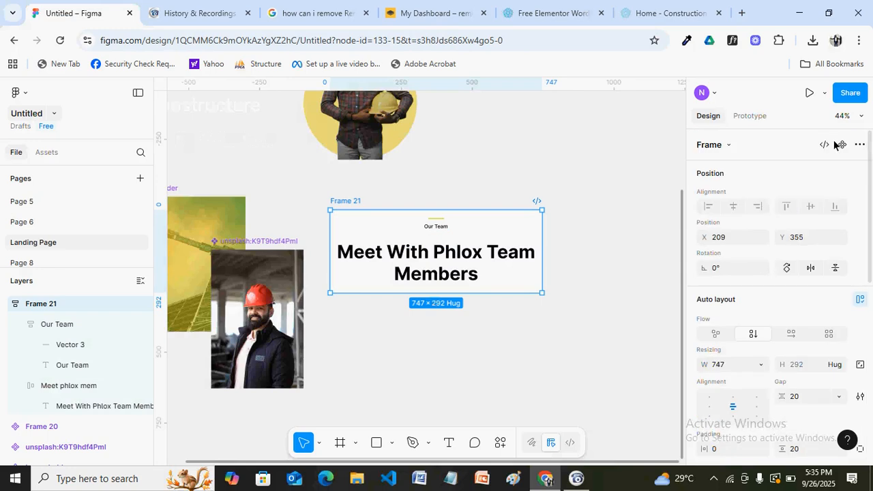
# Convert Frame 21, holding the Our Team label and heading, into a component with Ctrl+Alt+K
pyautogui.hotkey('ctrl', 'alt', 'k')
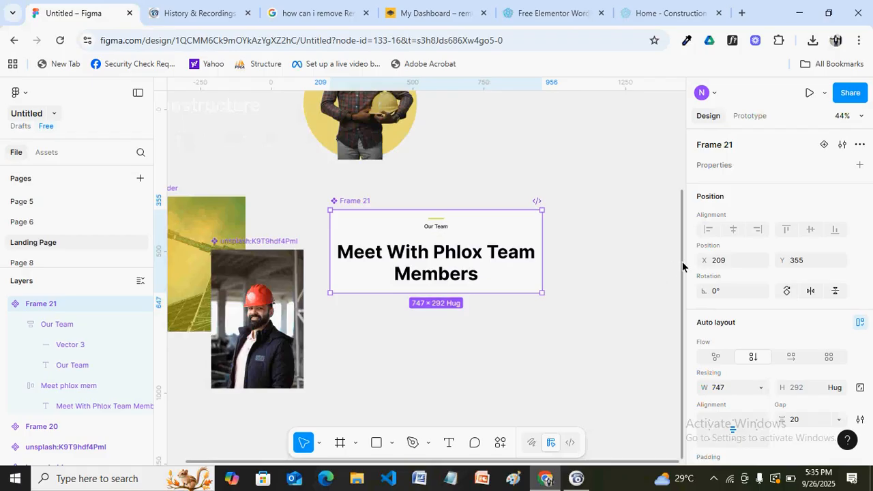
pyautogui.moveTo(681, 288); pyautogui.dragTo(683, 383)
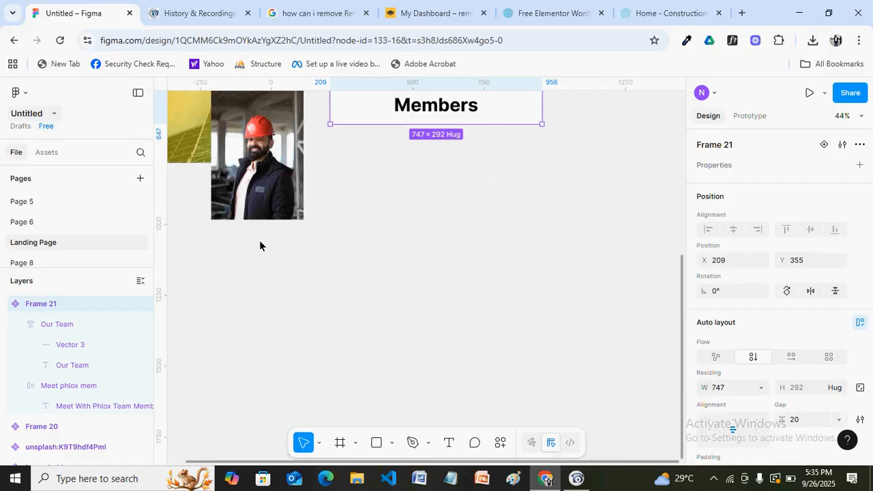
# Draw a 372×510 frame below the Members heading as the first team card
pyautogui.click(341, 442)
pyautogui.moveTo(371, 219); pyautogui.dragTo(374, 220)
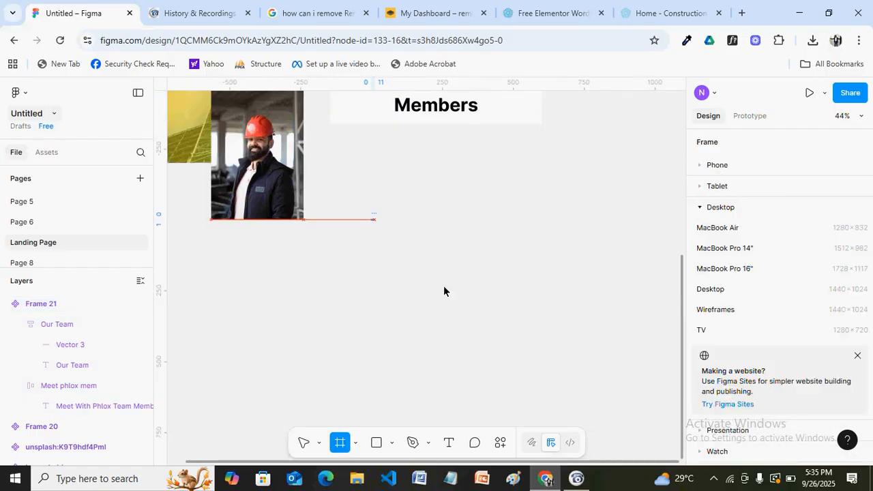
pyautogui.moveTo(443, 291); pyautogui.dragTo(477, 366)
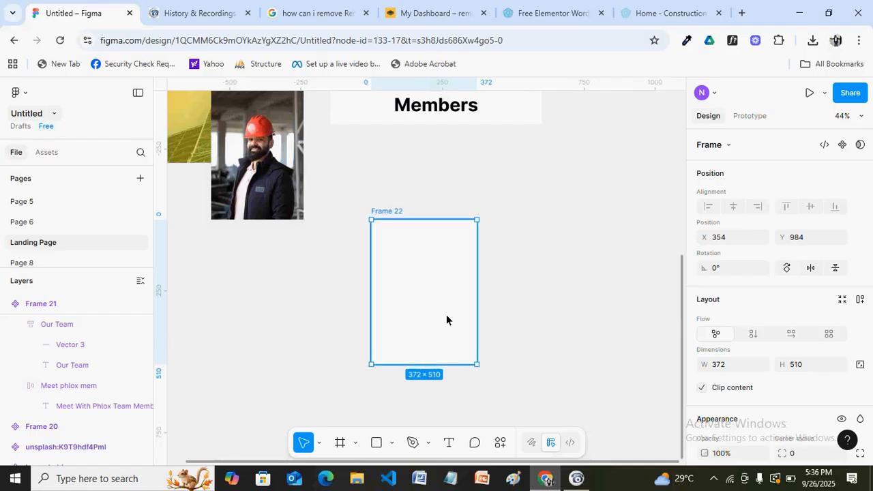
# Run the Unsplash plugin from the new frame's right-click Plugins menu
pyautogui.rightClick(506, 274)
pyautogui.moveTo(572, 377)
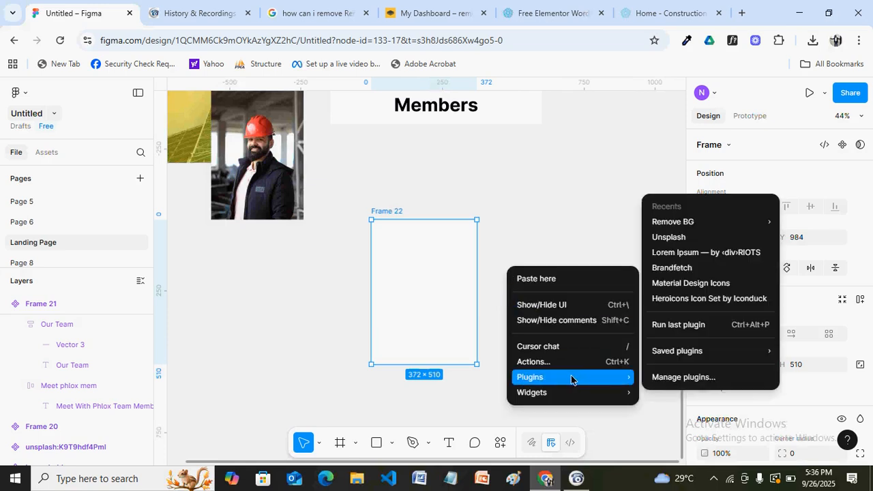
pyautogui.click(678, 239)
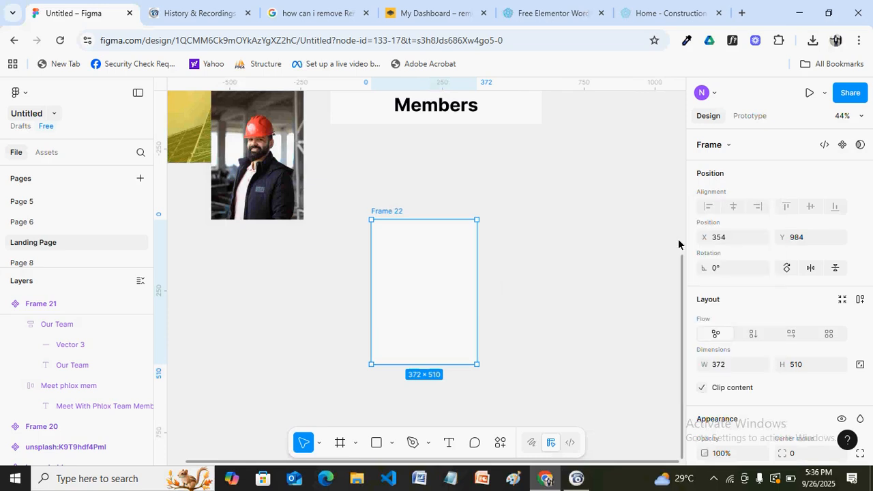
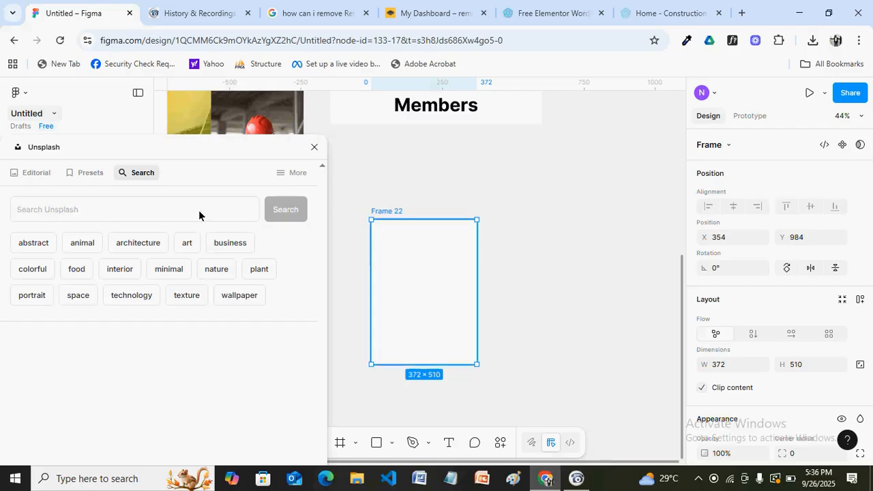
# Fill Frame 22 with the Unsplash 'engineer' photo of a hard-hatted engineer, then close the plugin
pyautogui.click(103, 213)
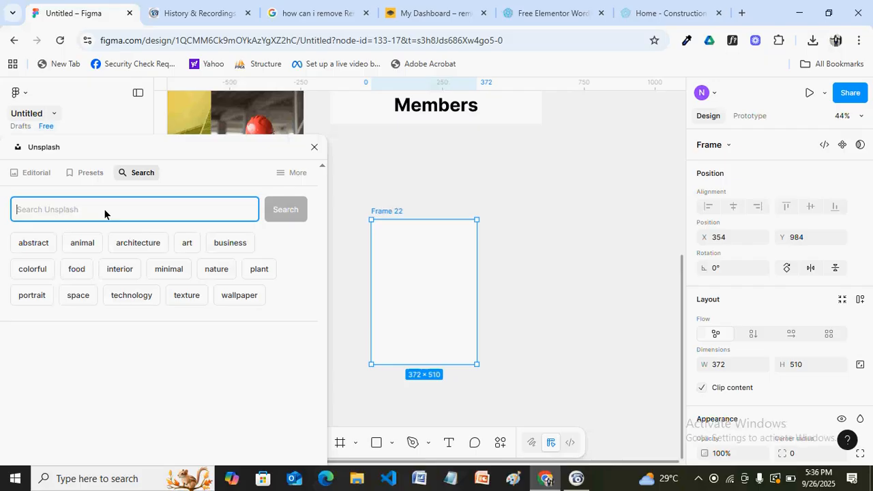
pyautogui.write('engineer')
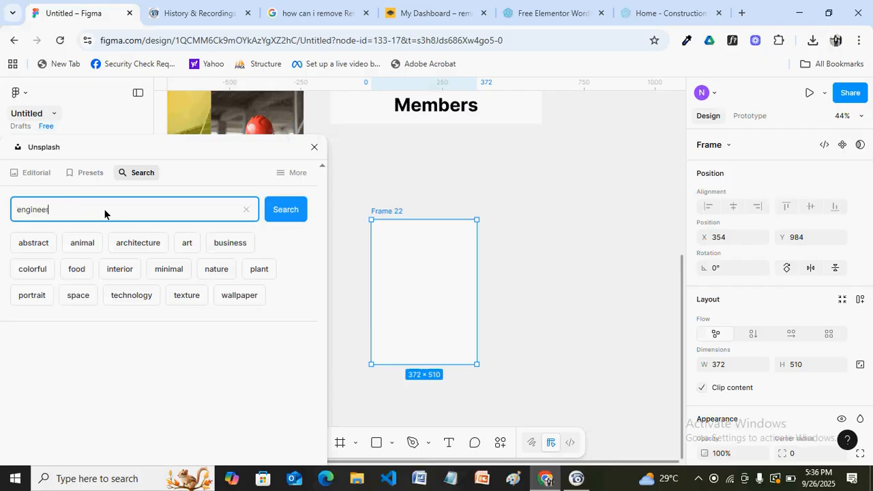
pyautogui.press('Return')
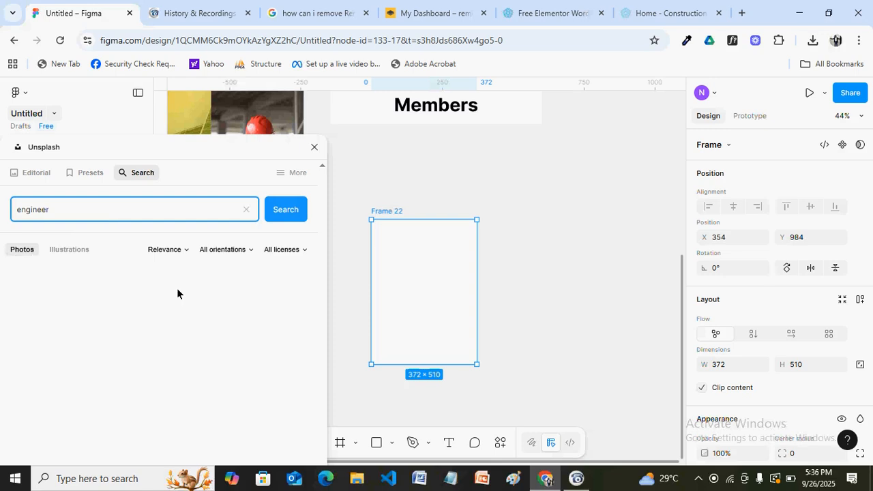
pyautogui.moveTo(323, 197); pyautogui.dragTo(320, 429)
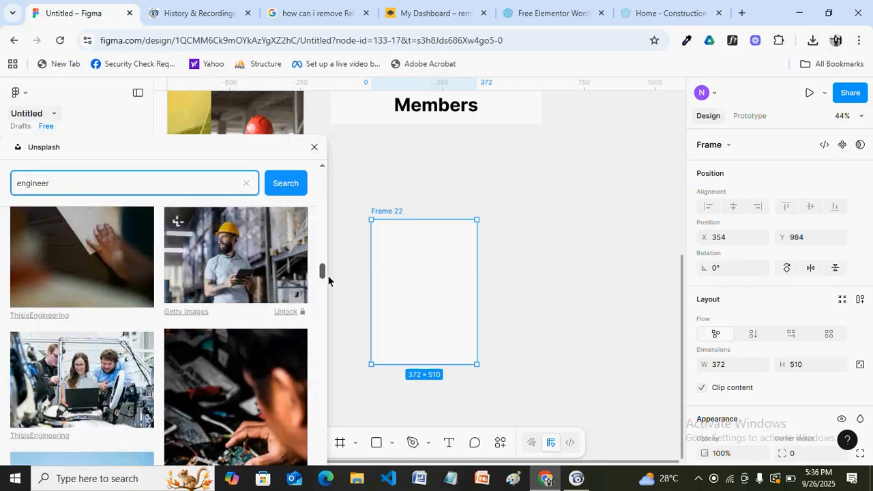
pyautogui.moveTo(319, 282); pyautogui.dragTo(321, 251)
pyautogui.click(244, 292)
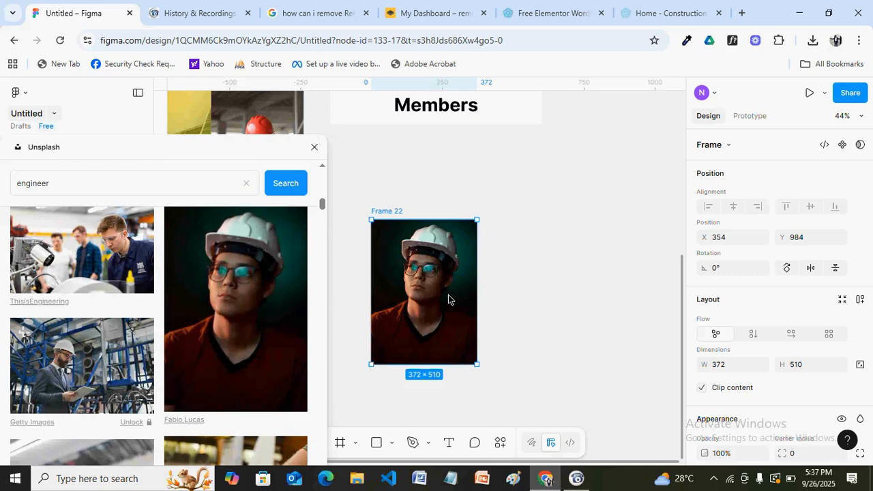
pyautogui.click(314, 146)
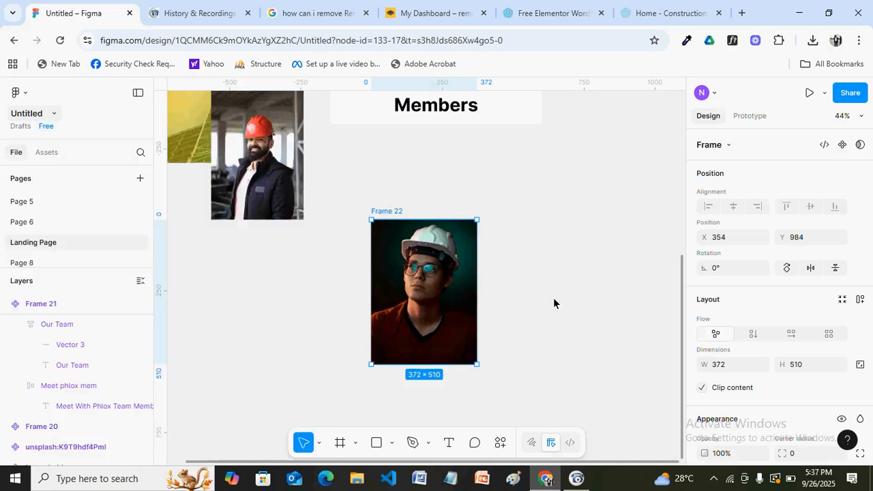
# Move the photo frame up-left to X 280, Y 772
pyautogui.click(593, 379)
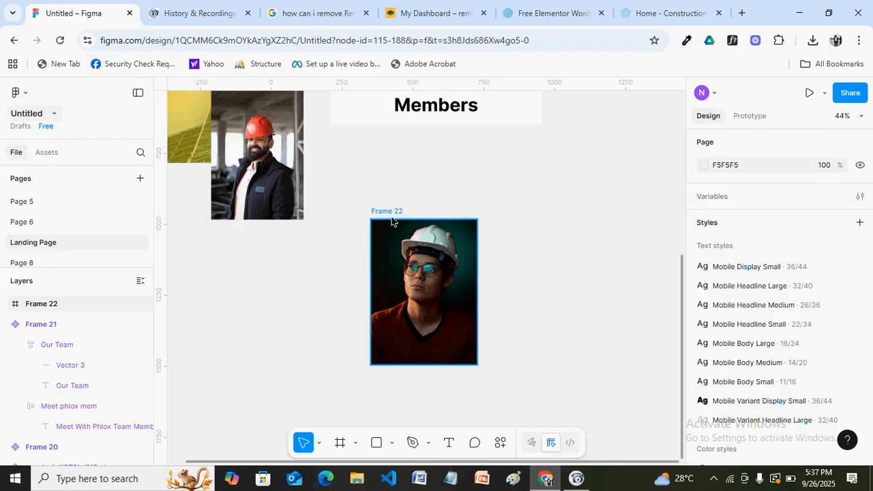
pyautogui.moveTo(386, 205); pyautogui.dragTo(370, 161)
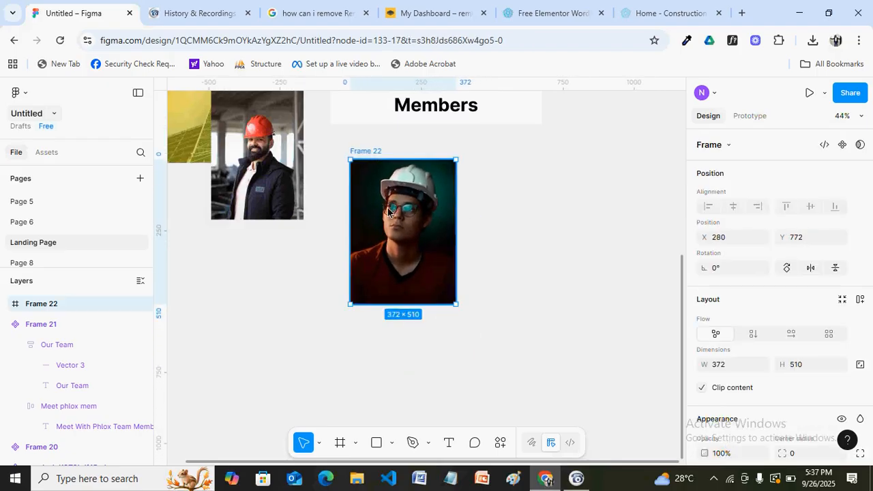
pyautogui.click(400, 339)
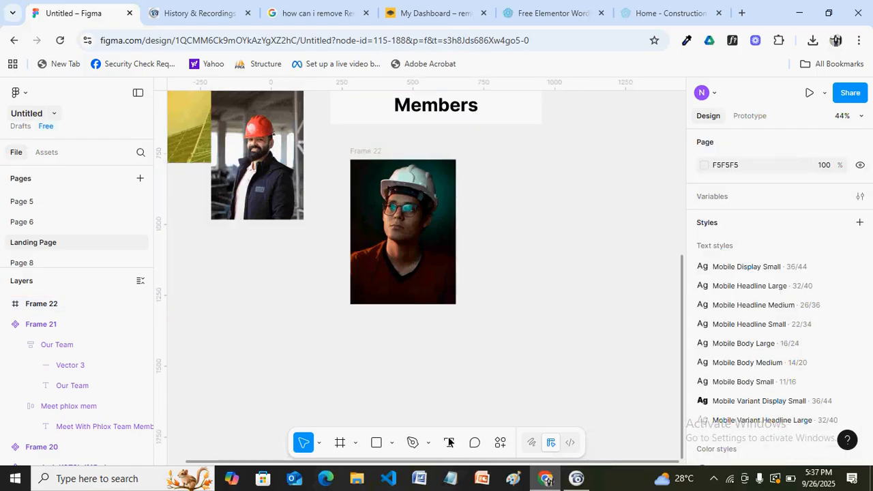
# Add the text 'Founder And Thinker' below the photo
pyautogui.press('t')
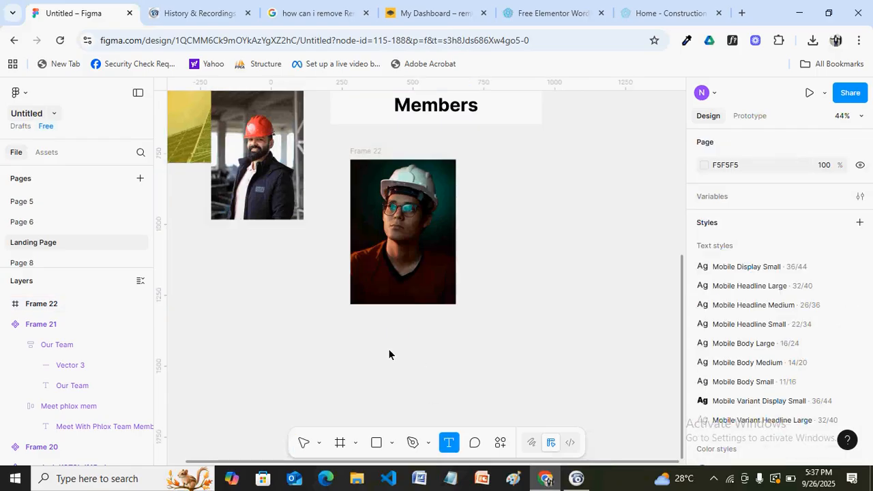
pyautogui.click(426, 362)
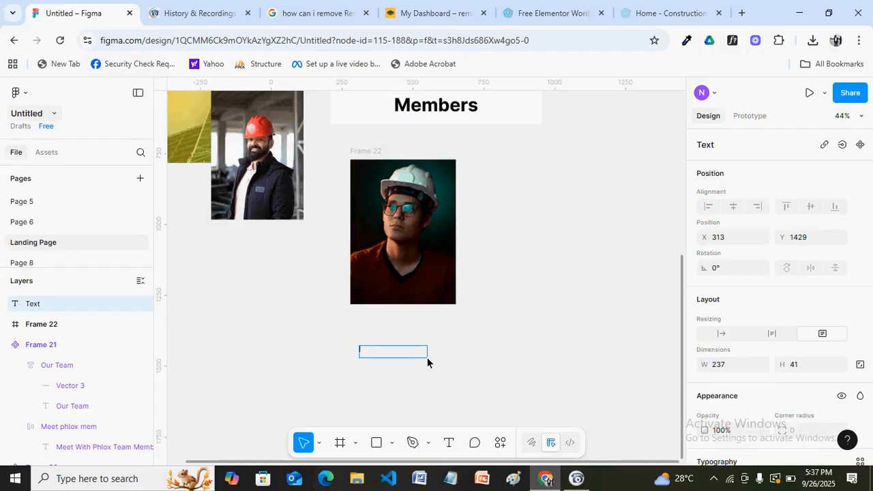
pyautogui.write('Founder And Thinke')
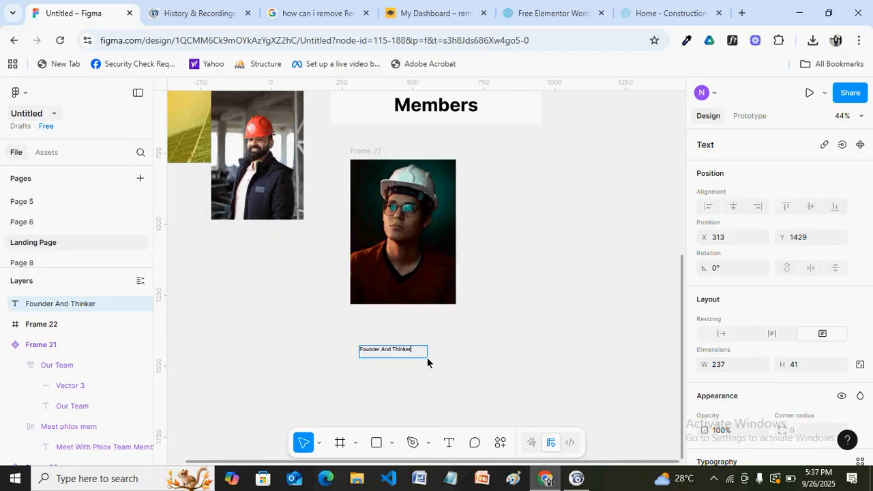
pyautogui.write('r')
pyautogui.press('Escape')
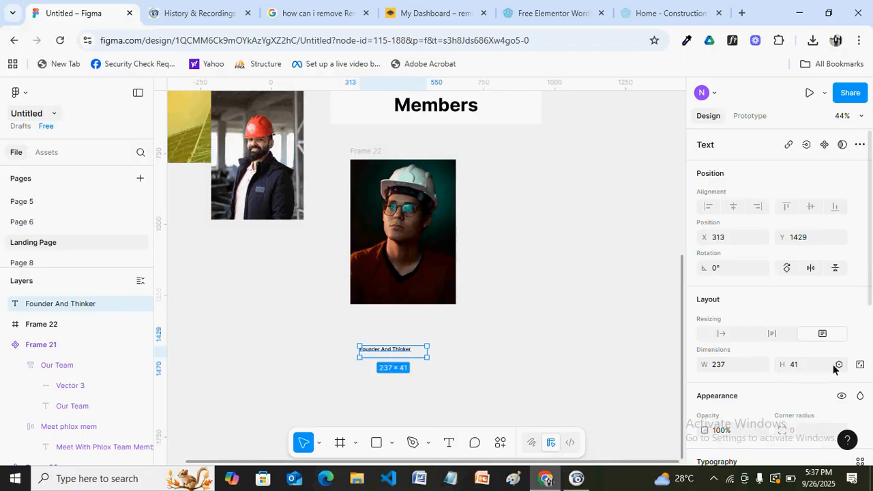
# Set the role text to font size 24 and Regular weight
pyautogui.scroll(-1, 859, 308)
pyautogui.scroll(-3, 777, 300)
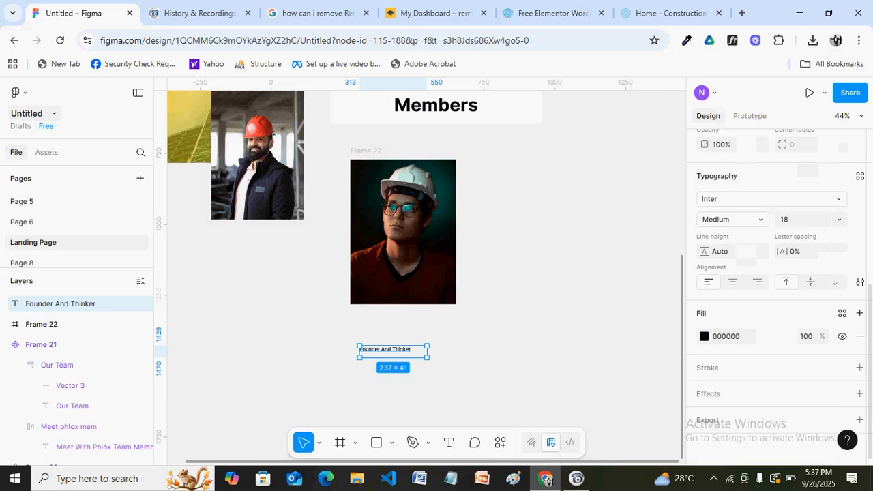
pyautogui.click(792, 219)
pyautogui.write('24')
pyautogui.press('Return')
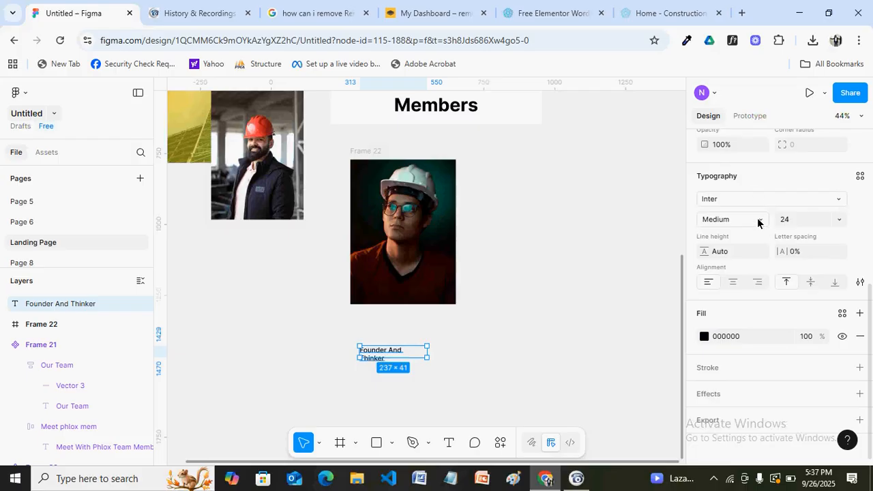
pyautogui.click(759, 220)
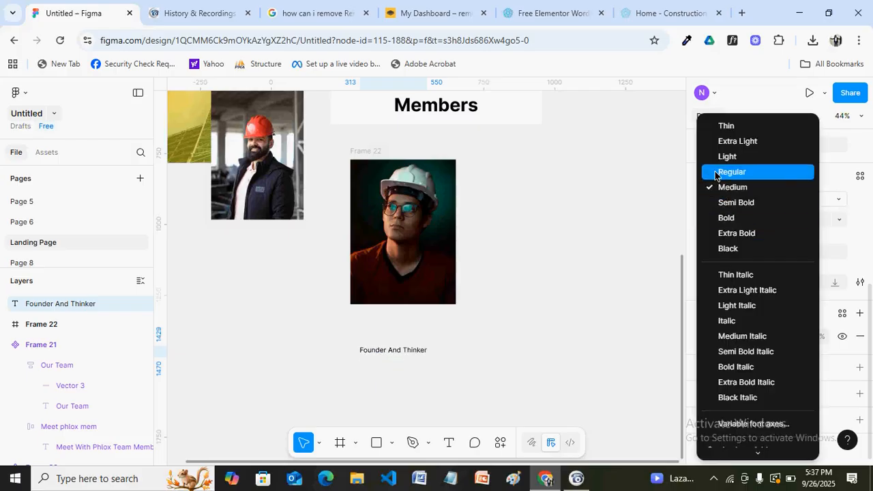
pyautogui.click(724, 172)
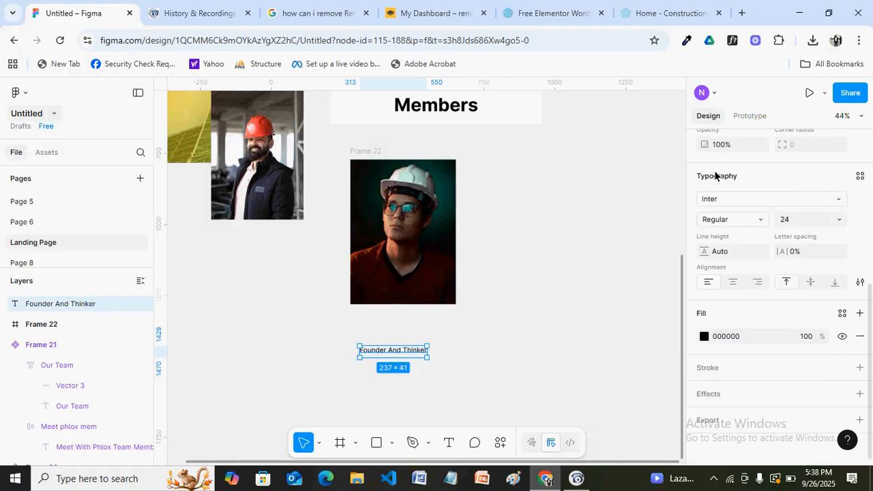
# Wrap the role text in an auto-layout frame with horizontal and vertical padding 8
pyautogui.hotkey('shift', 'a')
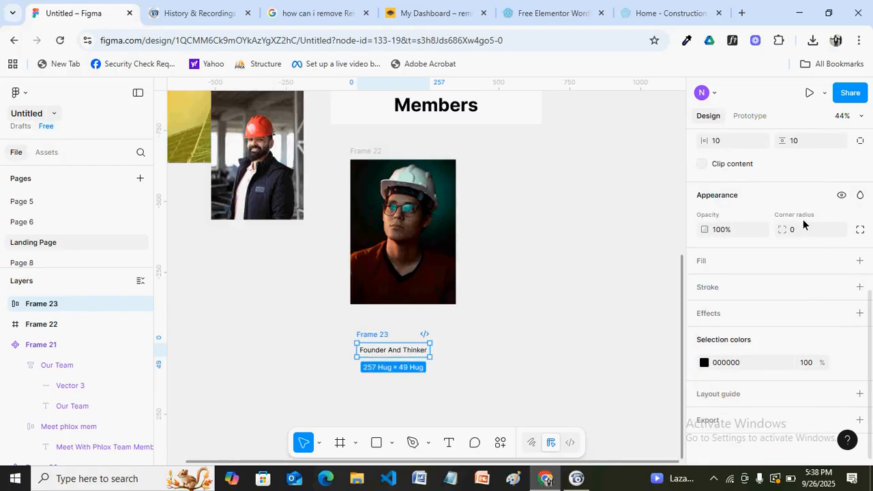
pyautogui.scroll(2, 702, 154)
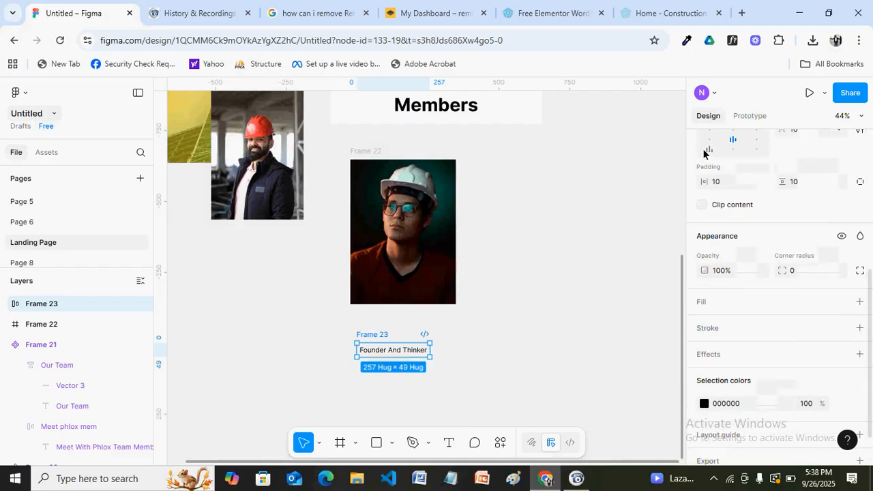
pyautogui.click(724, 182)
pyautogui.write('0')
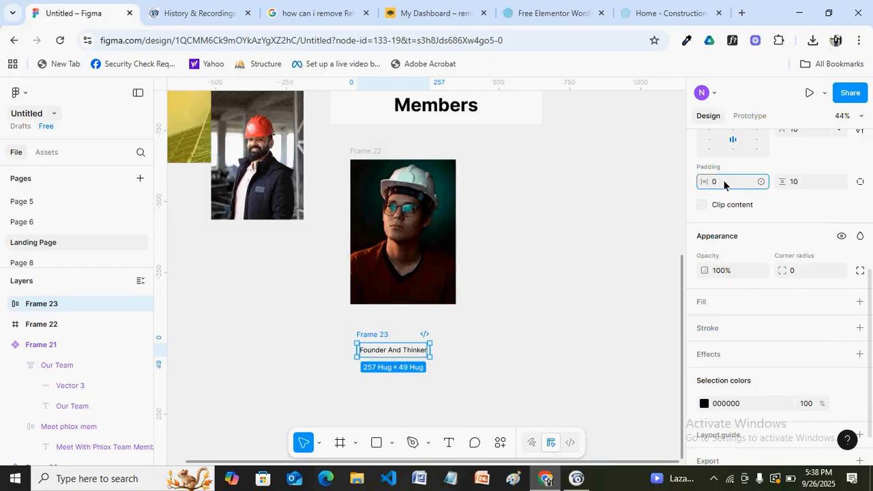
pyautogui.write('8')
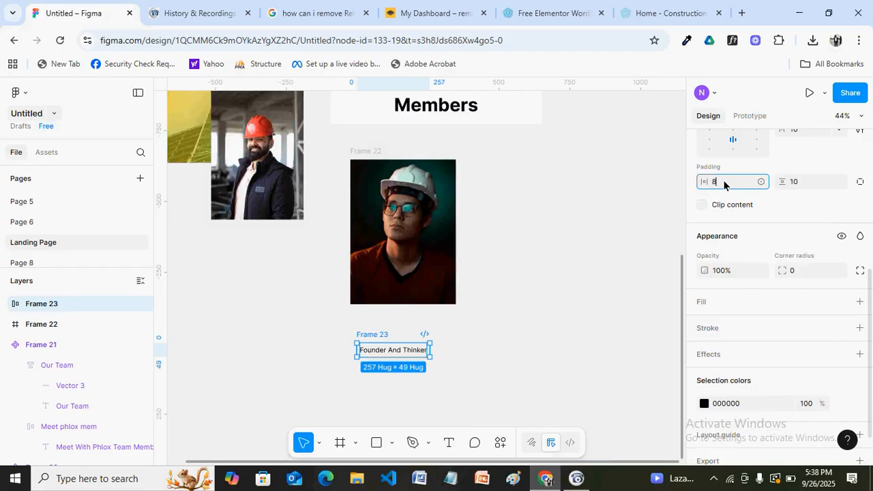
pyautogui.click(803, 183)
pyautogui.write('8')
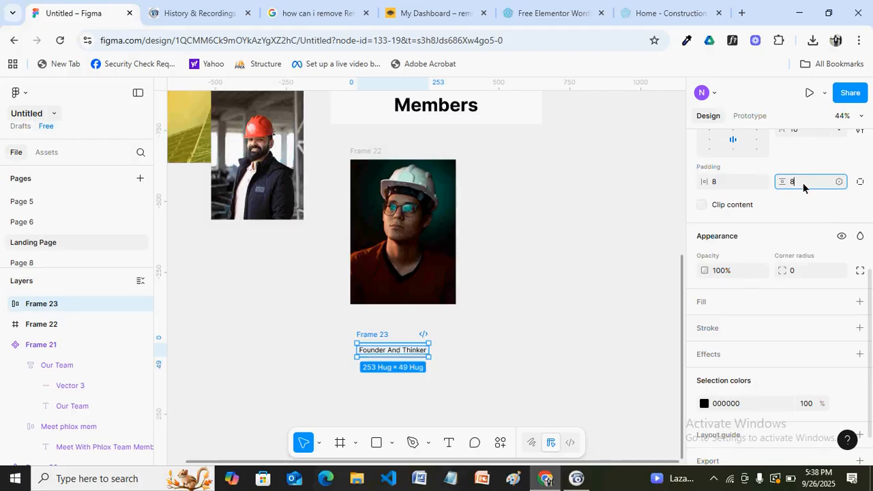
pyautogui.press('Return')
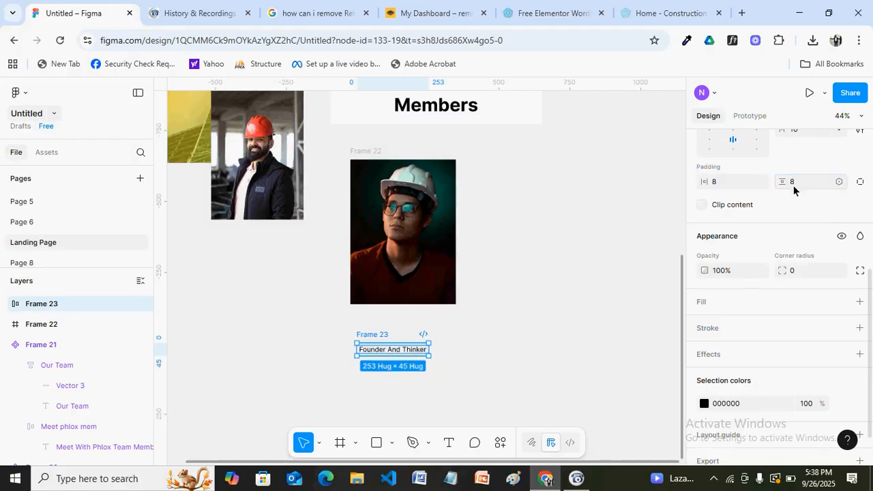
# Give the role's auto-layout frame a white fill
pyautogui.click(860, 302)
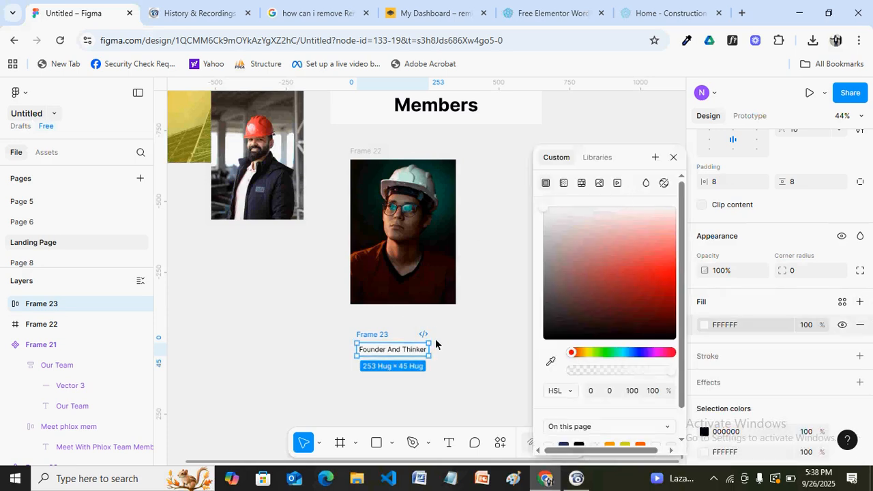
pyautogui.click(673, 157)
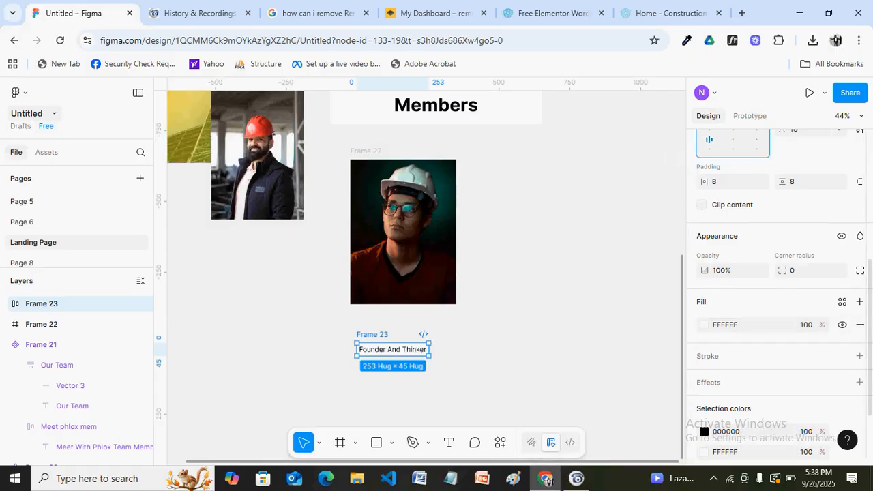
pyautogui.scroll(2, 709, 140)
pyautogui.scroll(1, 770, 238)
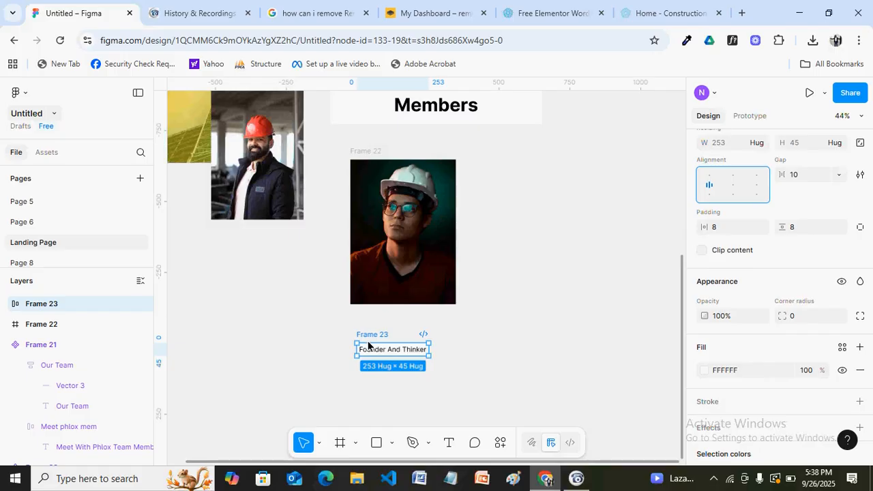
# Name the frame 'Web founder' and move it up just beneath the photo
pyautogui.hotkey('ctrl', 'r')
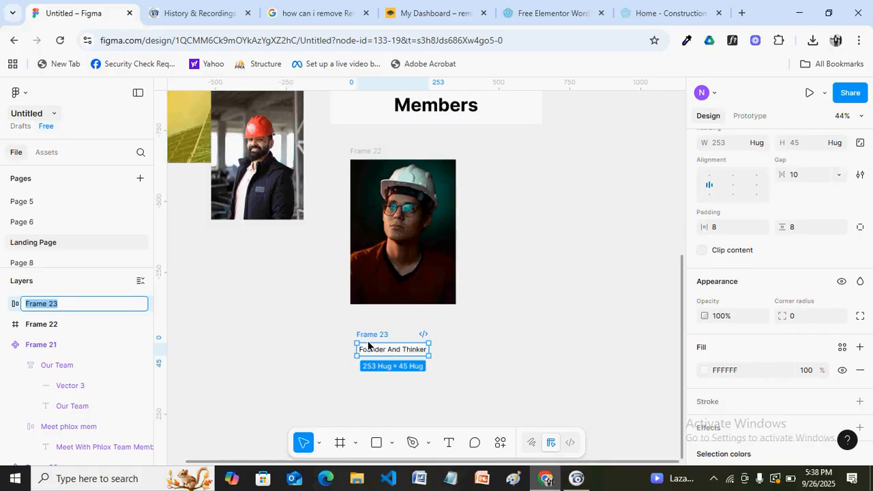
pyautogui.write('Web founder')
pyautogui.click(448, 368)
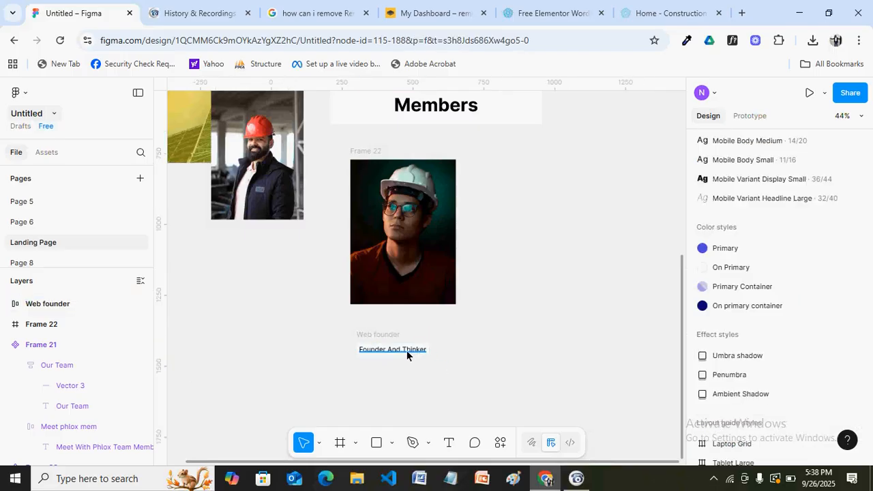
pyautogui.moveTo(383, 334); pyautogui.dragTo(374, 320)
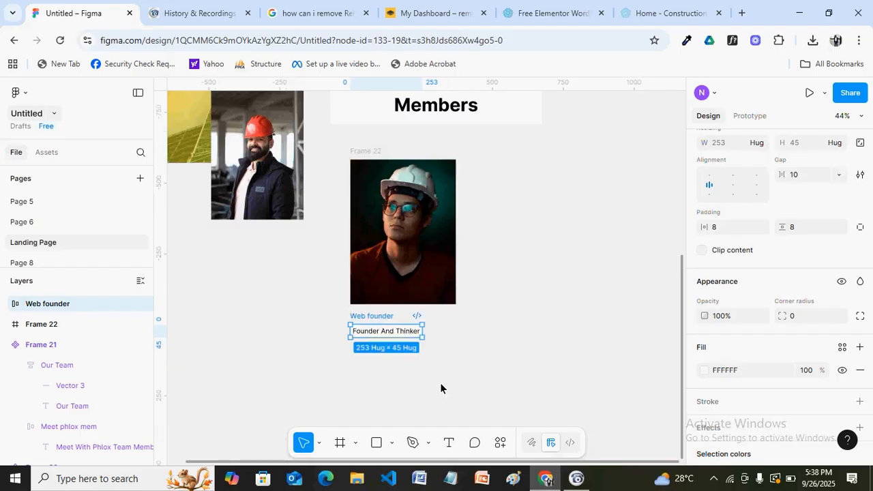
pyautogui.click(416, 377)
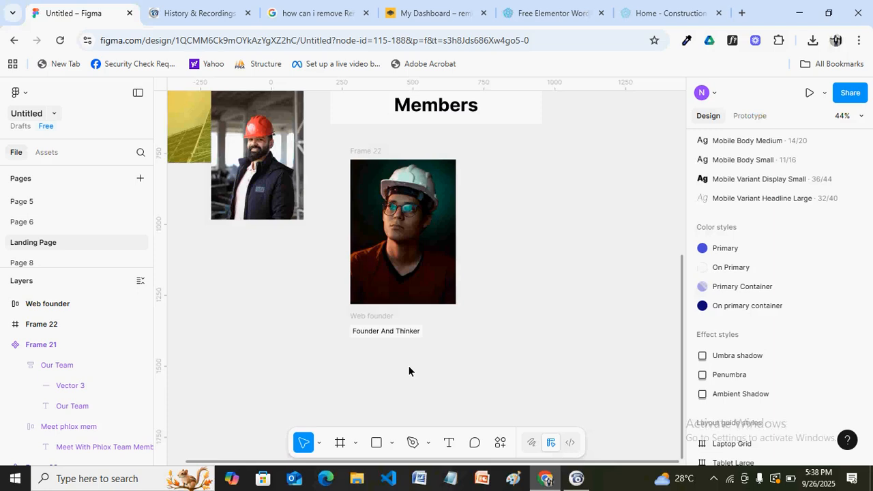
pyautogui.press('t')
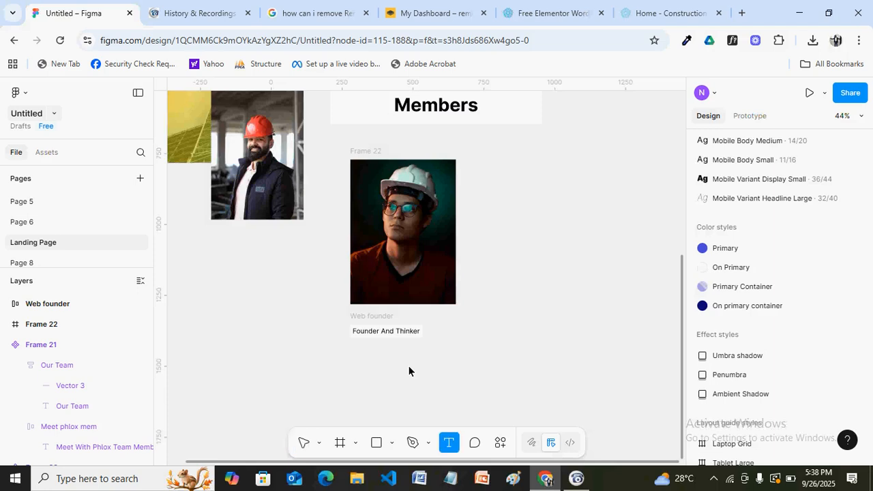
pyautogui.click(409, 371)
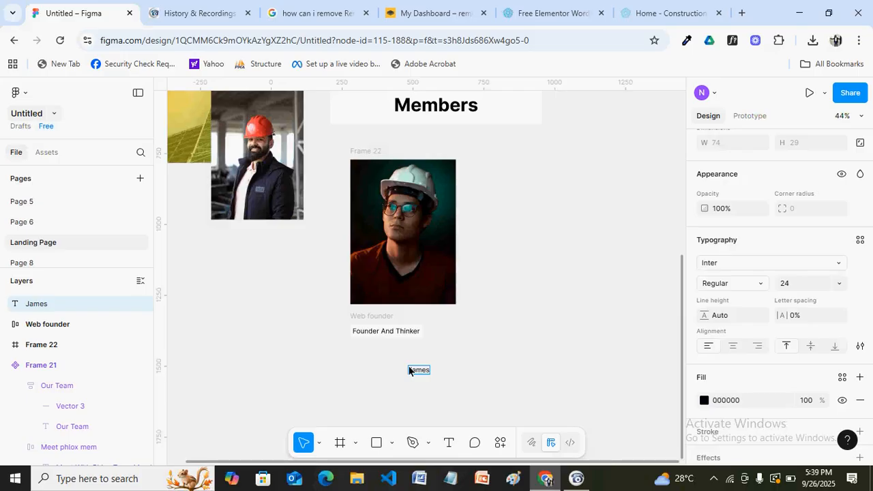
pyautogui.press('Escape')
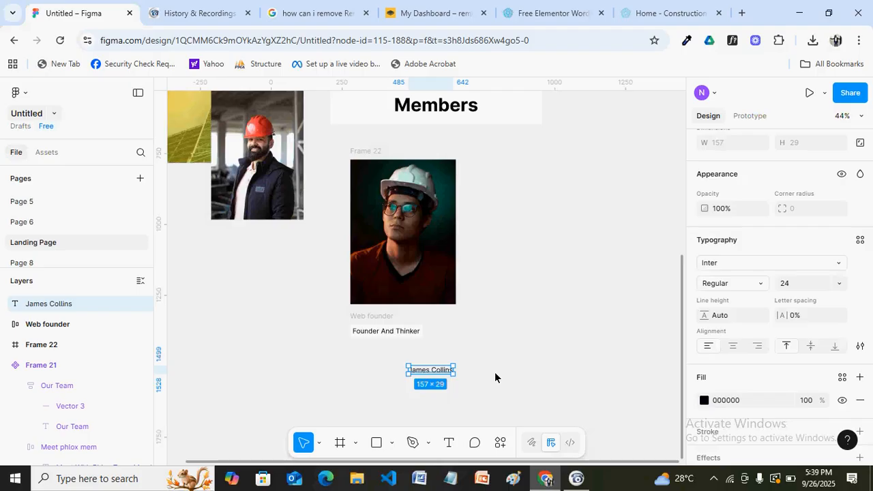
pyautogui.click(796, 283)
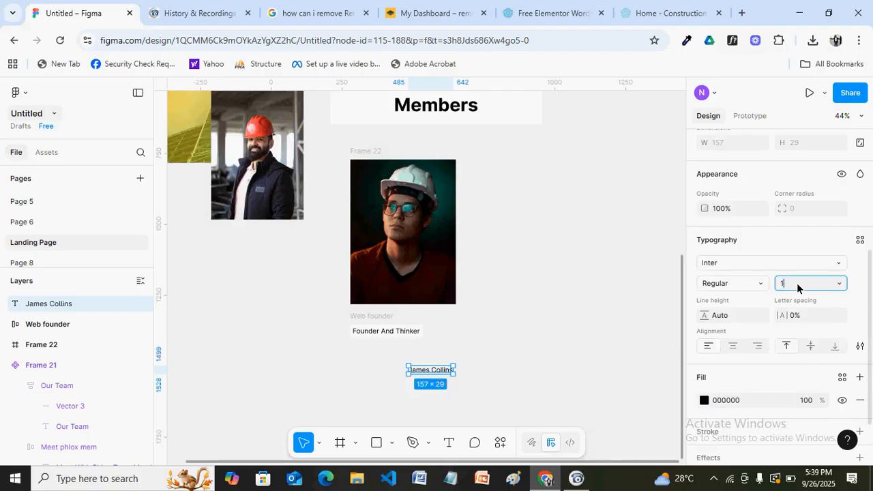
pyautogui.press('Return')
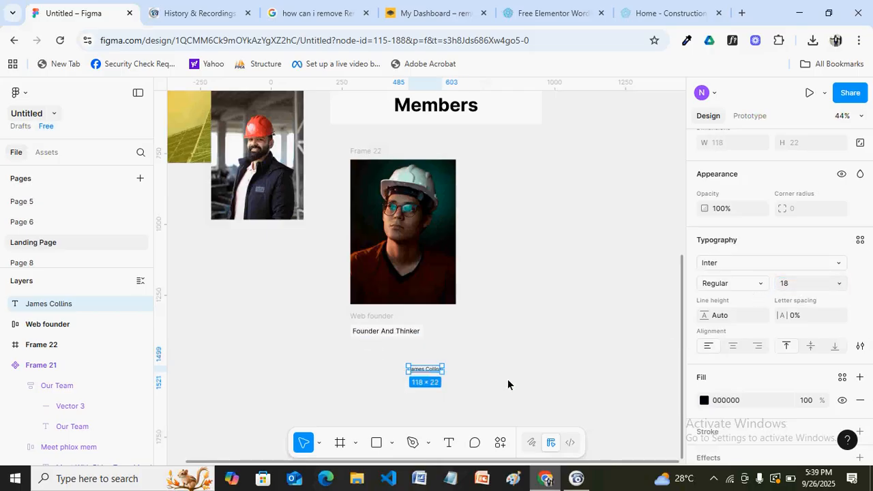
pyautogui.click(764, 286)
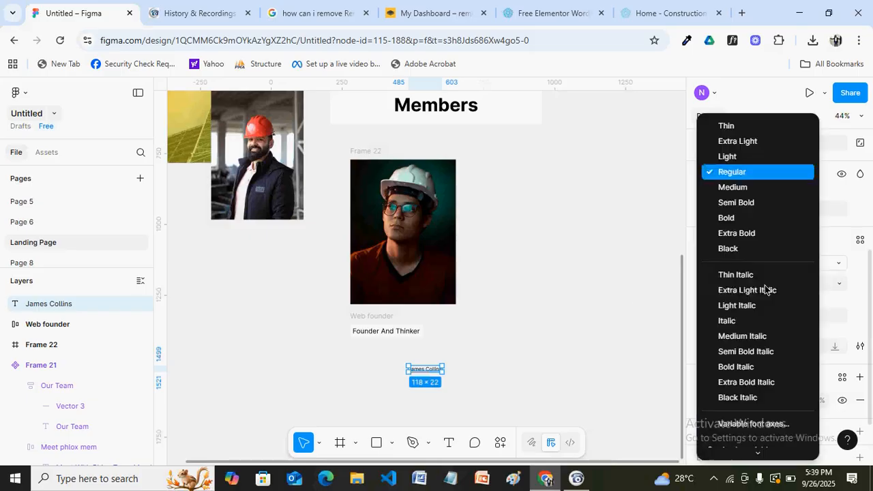
pyautogui.click(730, 214)
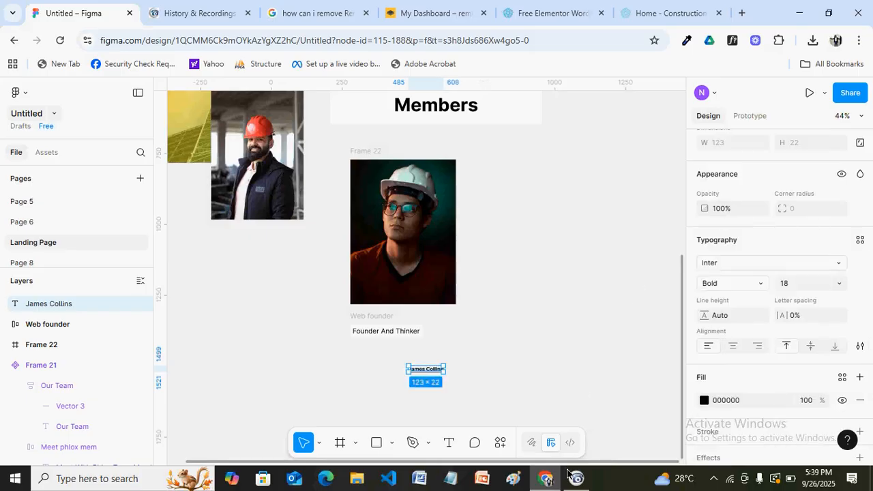
pyautogui.scroll(1, 483, 391)
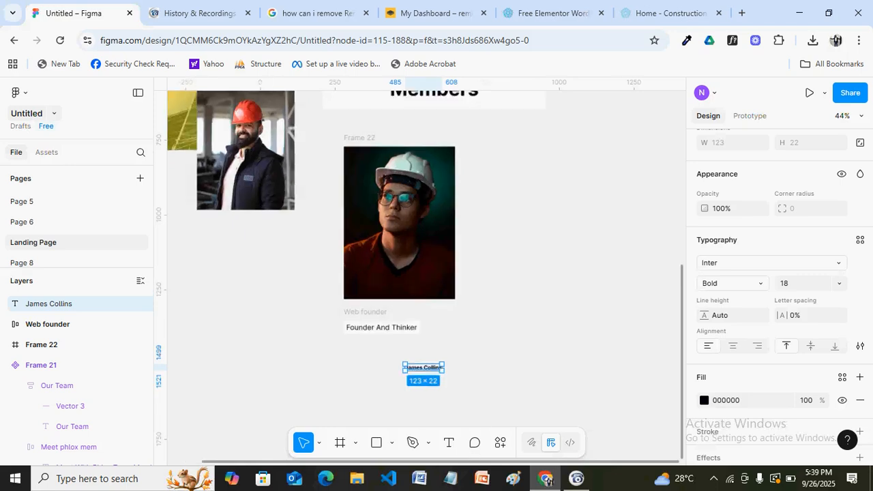
pyautogui.scroll(5, 473, 389)
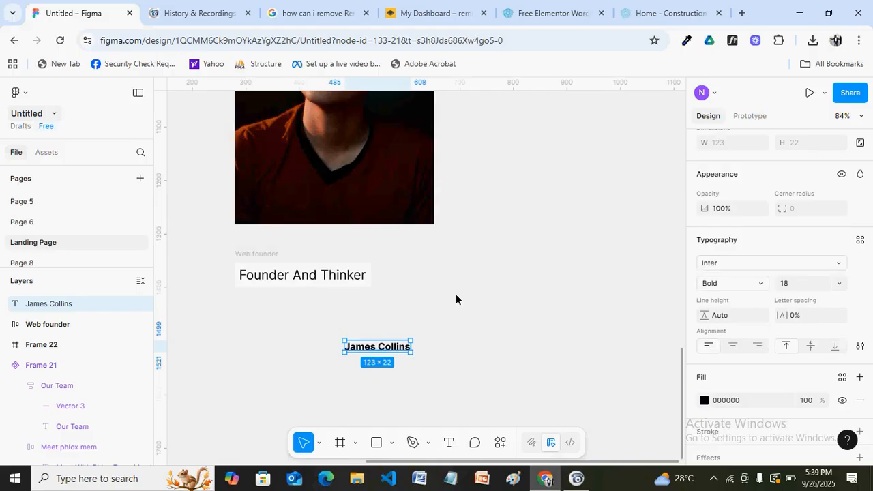
# Wrap the name in a white-filled, left-aligned auto-layout frame with padding 8
pyautogui.hotkey('shift', 'a')
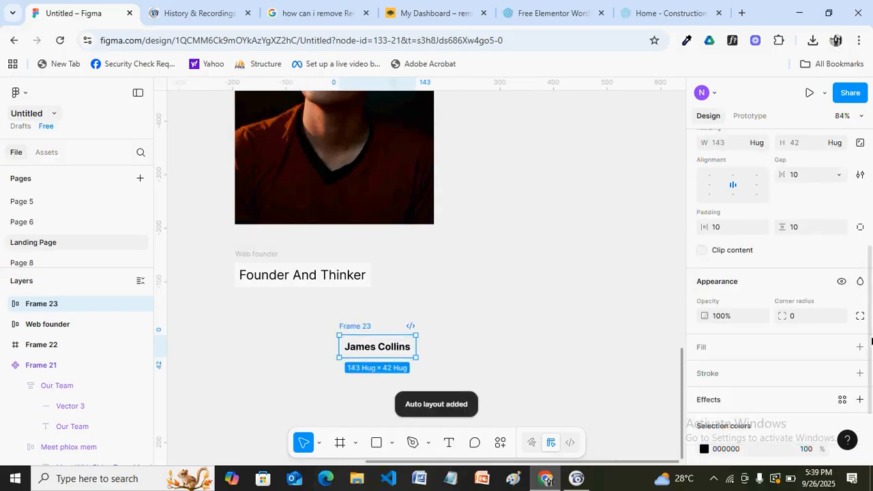
pyautogui.click(861, 347)
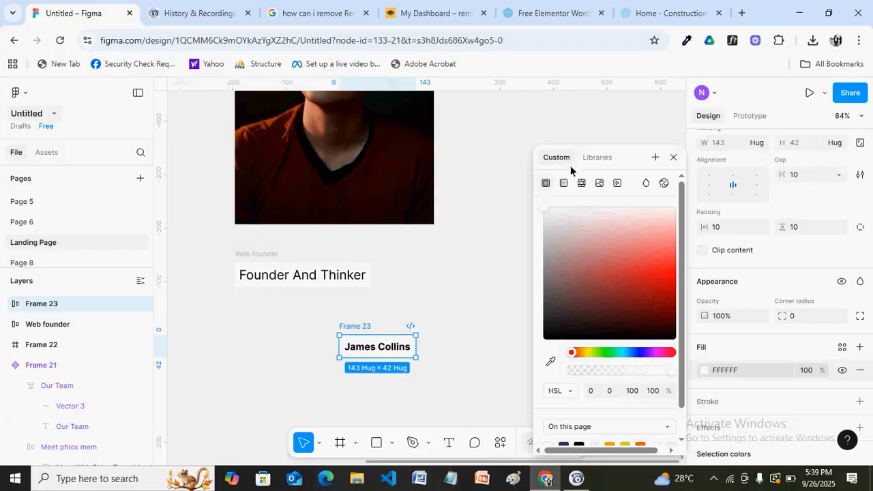
pyautogui.click(673, 157)
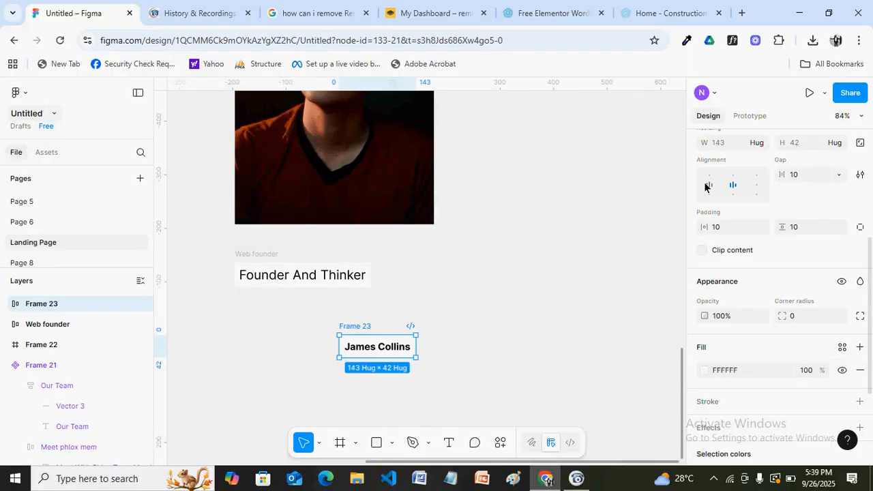
pyautogui.click(709, 185)
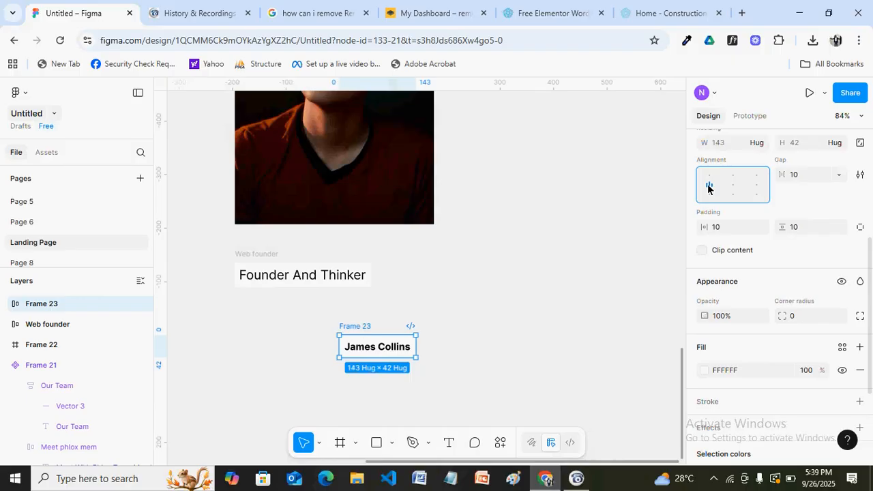
pyautogui.click(796, 230)
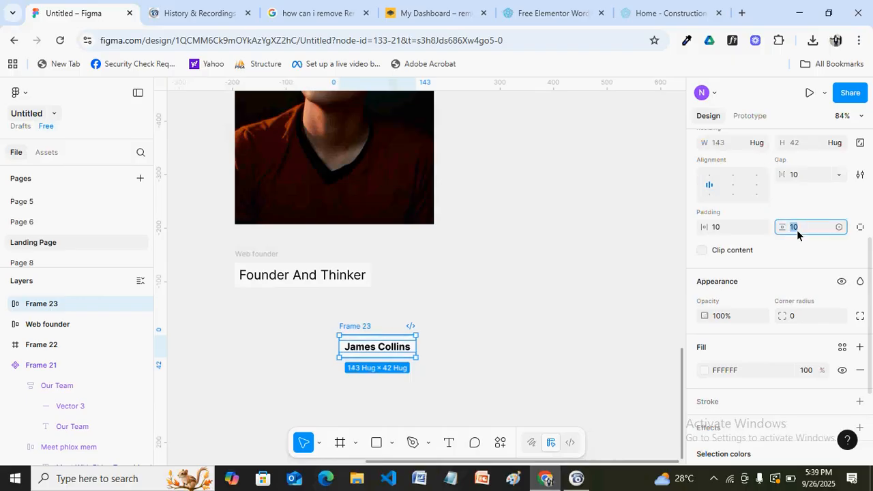
pyautogui.write('8')
pyautogui.click(746, 229)
pyautogui.write('8')
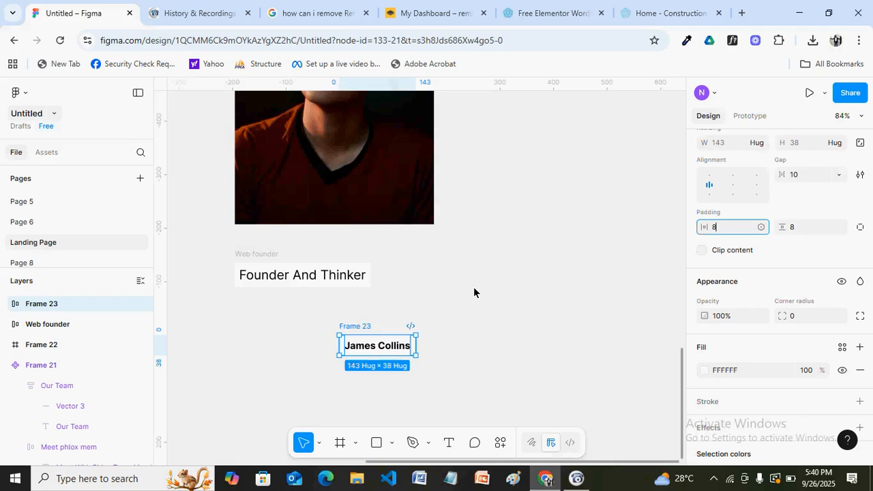
# Rename the name frame to 'web name'
pyautogui.hotkey('ctrl', 'r')
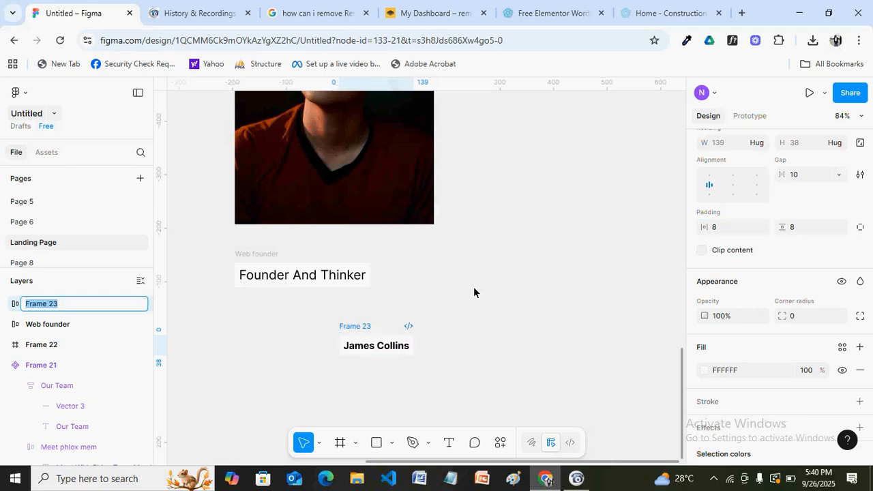
pyautogui.write('web name')
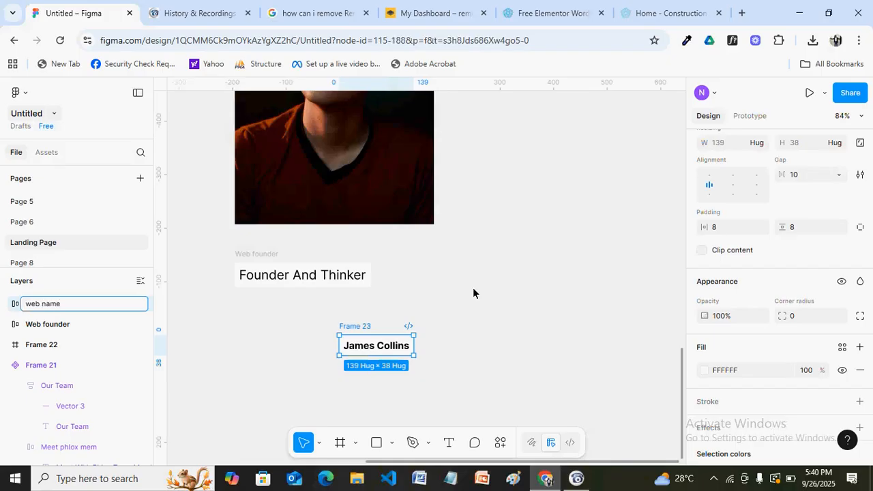
pyautogui.click(473, 293)
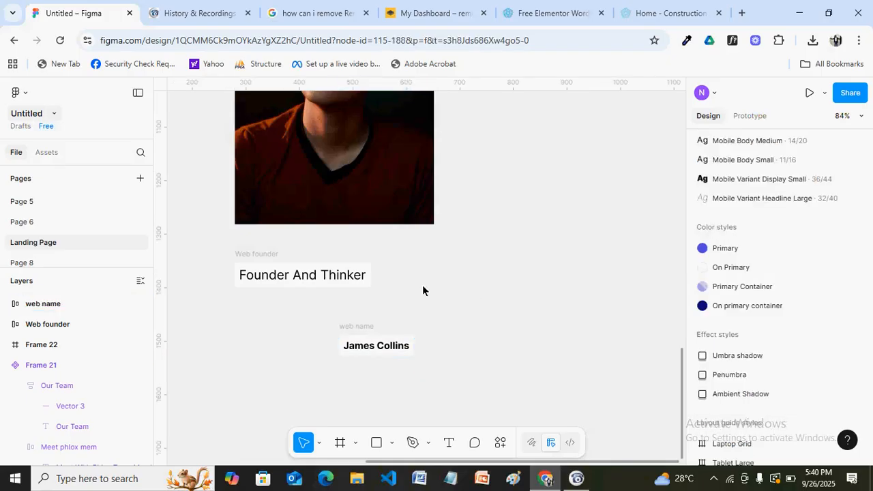
# Widen the Web founder frame and set its role text width to Fill container
pyautogui.click(347, 276)
pyautogui.moveTo(370, 275)
pyautogui.mouseDown()
pyautogui.moveTo(331, 275)
pyautogui.moveTo(382, 279)
pyautogui.mouseUp()
pyautogui.click(351, 279)
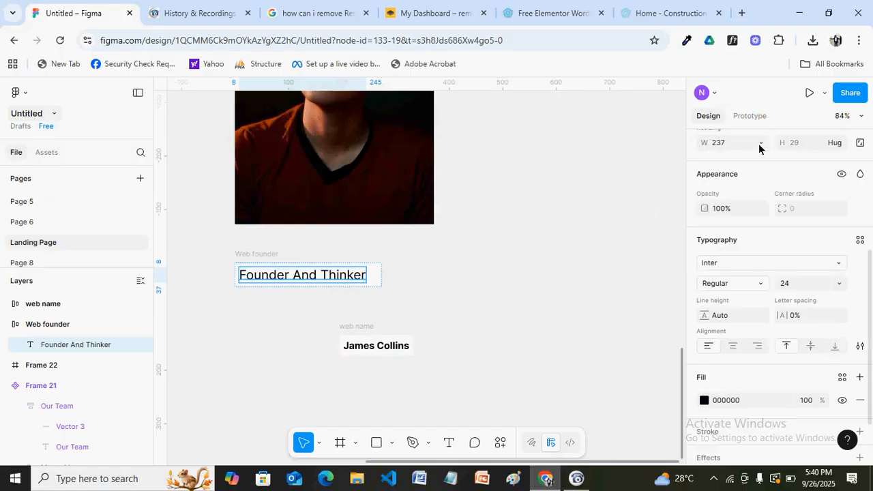
pyautogui.click(759, 143)
pyautogui.click(748, 162)
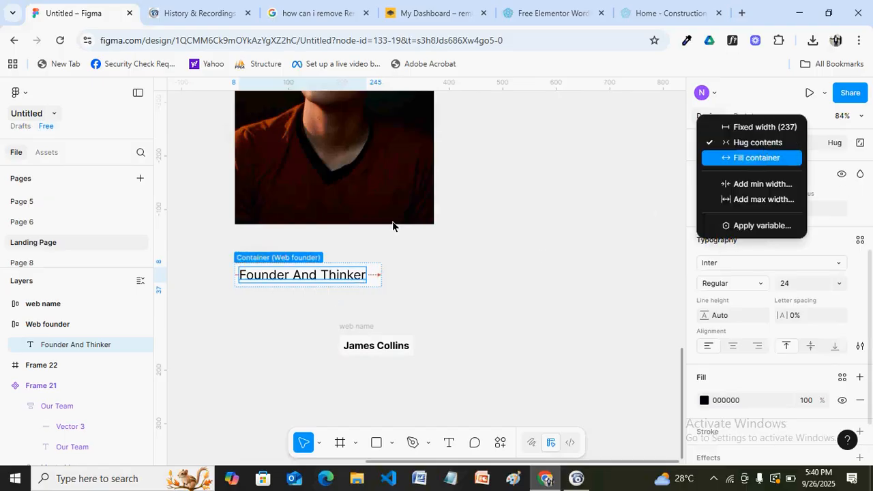
pyautogui.click(271, 255)
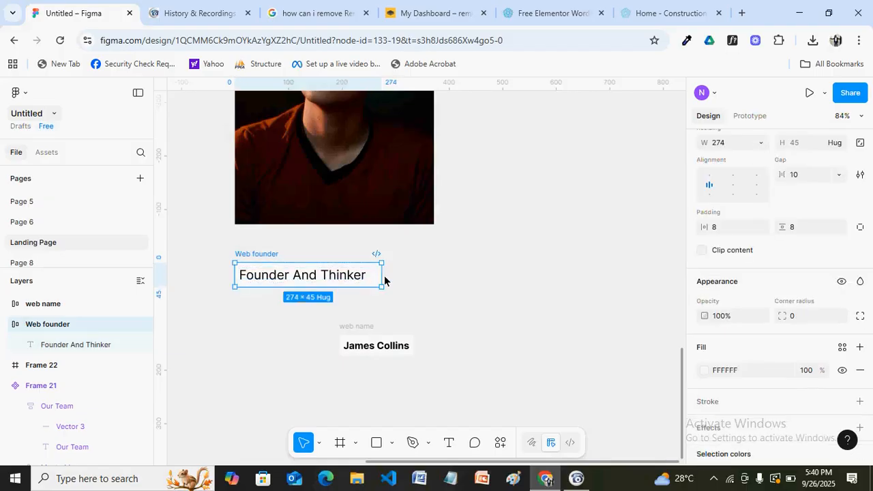
pyautogui.moveTo(380, 280)
pyautogui.mouseDown()
pyautogui.moveTo(331, 279)
pyautogui.moveTo(390, 281)
pyautogui.mouseUp()
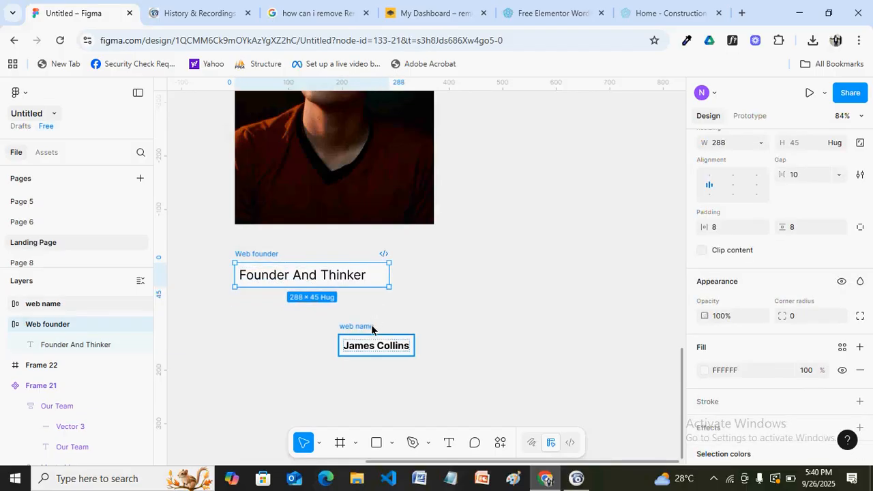
# Widen web name to 148, make its text Fill container, and place it under the role
pyautogui.click(371, 325)
pyautogui.moveTo(414, 344); pyautogui.dragTo(418, 343)
pyautogui.doubleClick(391, 352)
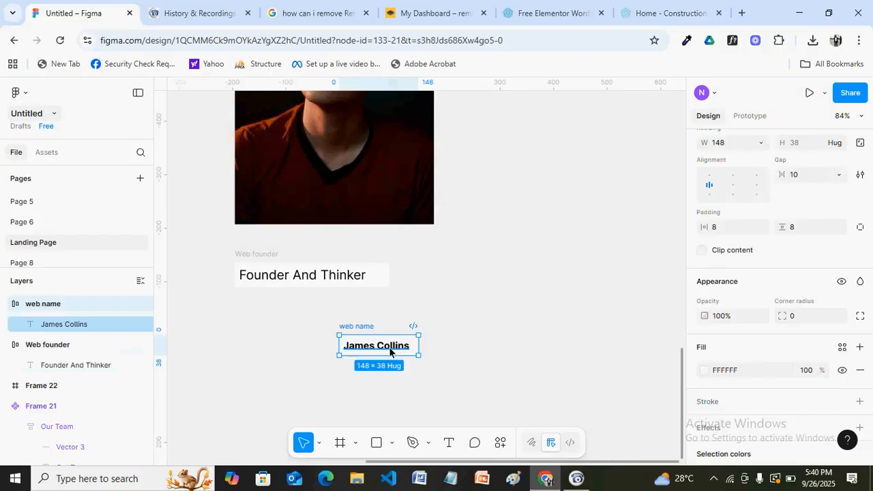
pyautogui.click(761, 141)
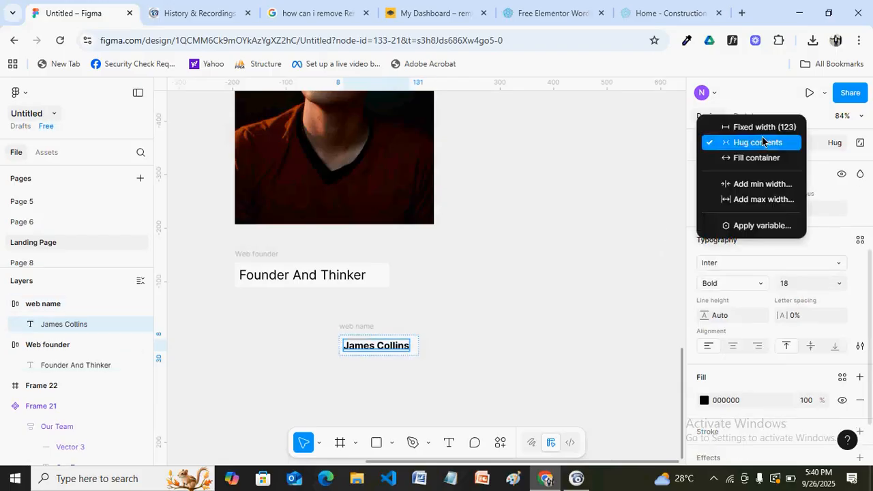
pyautogui.click(738, 159)
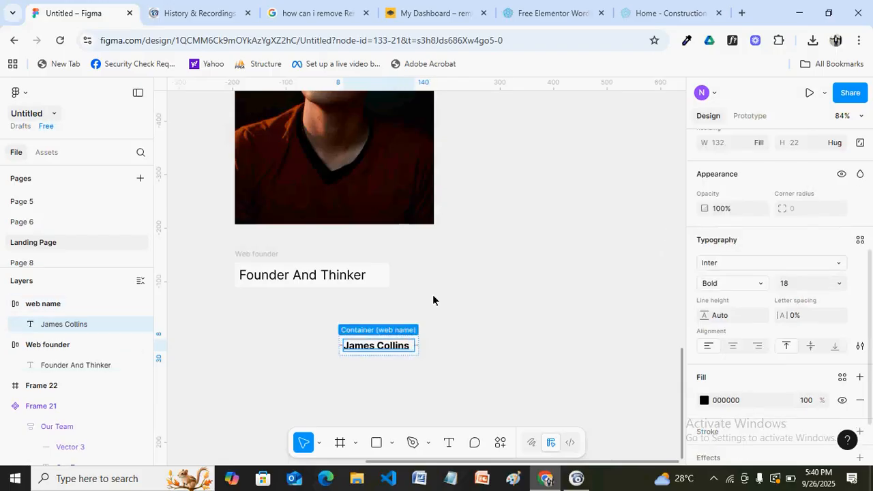
pyautogui.click(355, 334)
pyautogui.moveTo(355, 334); pyautogui.dragTo(250, 300)
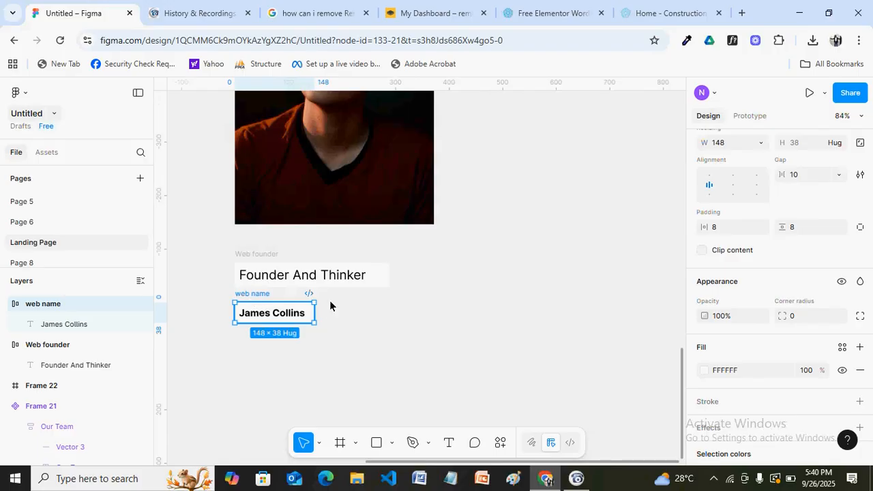
# Wrap the role and name frames in one auto-layout frame with gap 8 and a white fill
pyautogui.moveTo(411, 344); pyautogui.dragTo(235, 263)
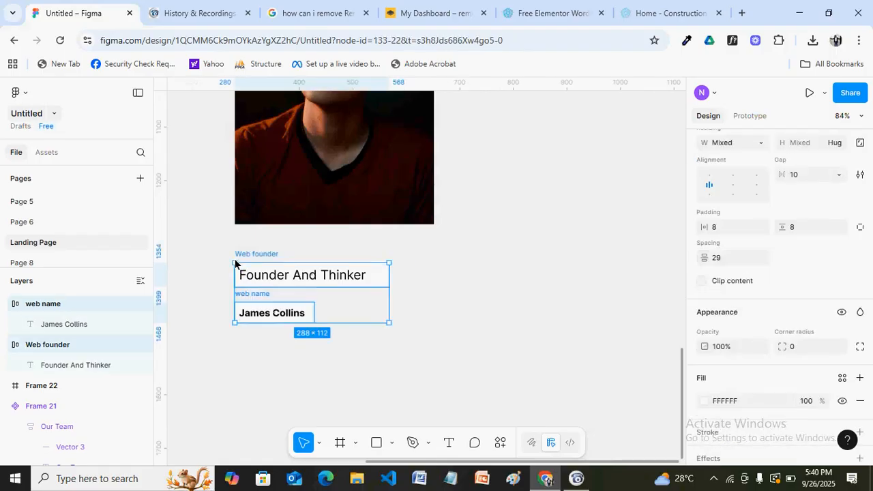
pyautogui.hotkey('shift', 'a')
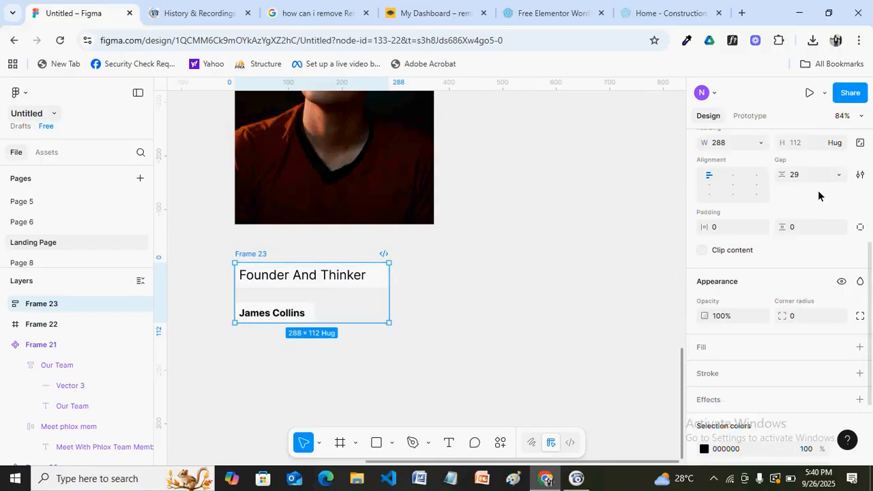
pyautogui.click(800, 176)
pyautogui.write('8')
pyautogui.press('Return')
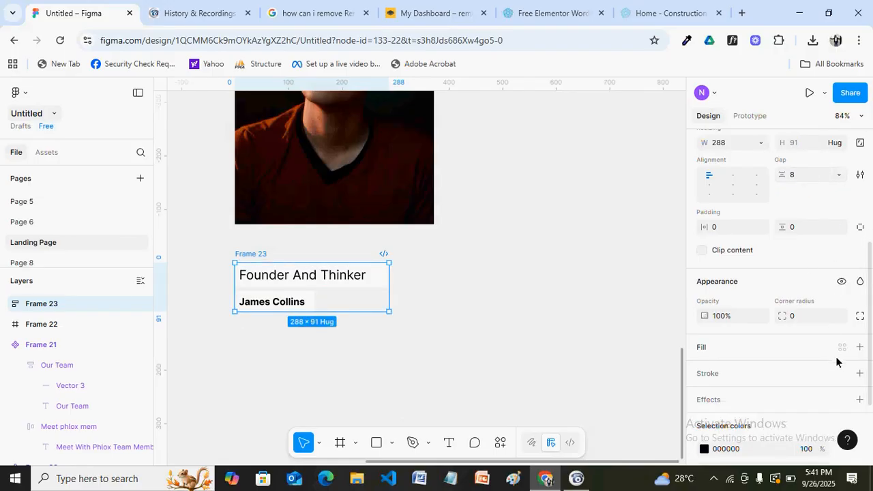
pyautogui.click(860, 349)
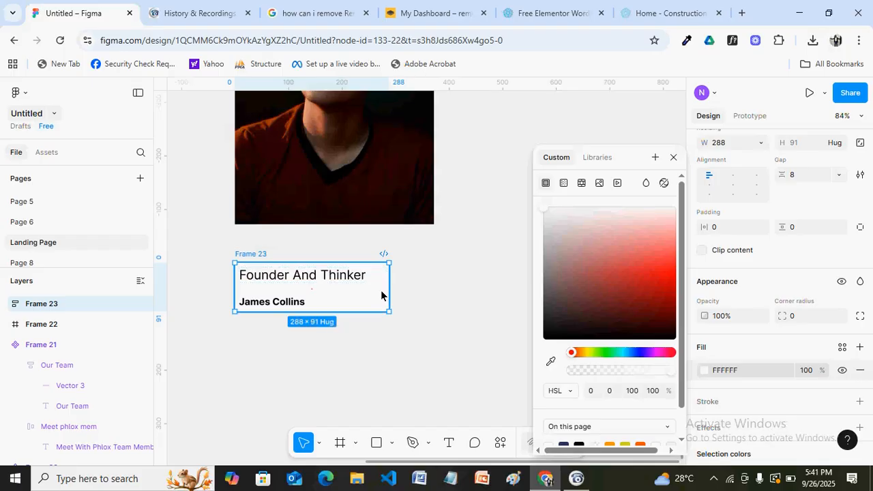
# Rename the new auto-layout frame 'complete name'
pyautogui.hotkey('ctrl', 'r')
pyautogui.write('complete')
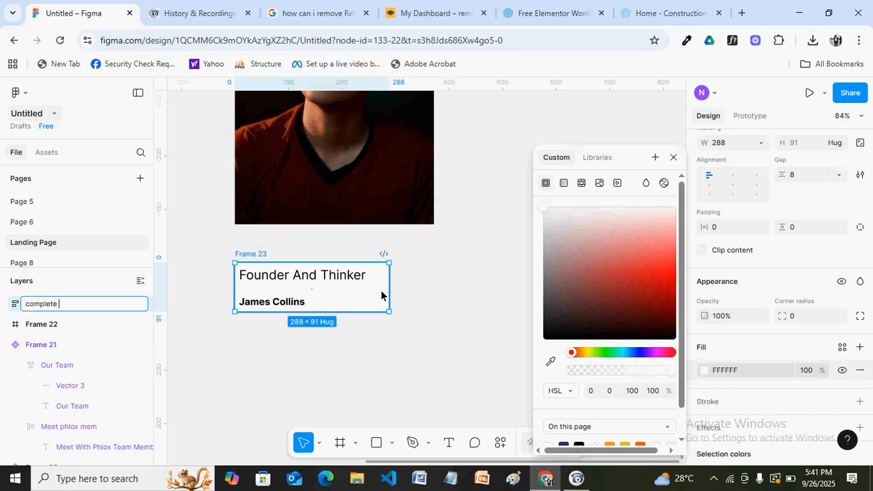
pyautogui.write(' name')
pyautogui.click(429, 322)
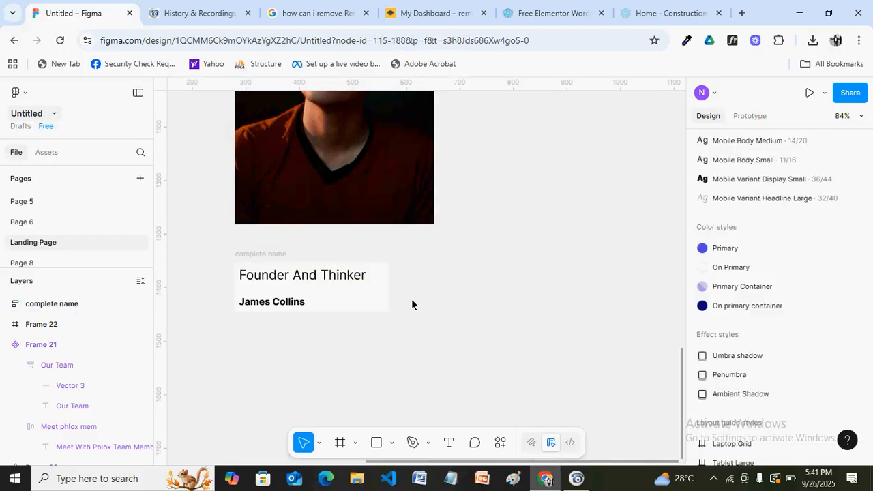
# Set the web name row to Fill container and resize complete name to 272 px wide
pyautogui.click(274, 252)
pyautogui.moveTo(390, 285); pyautogui.dragTo(328, 301)
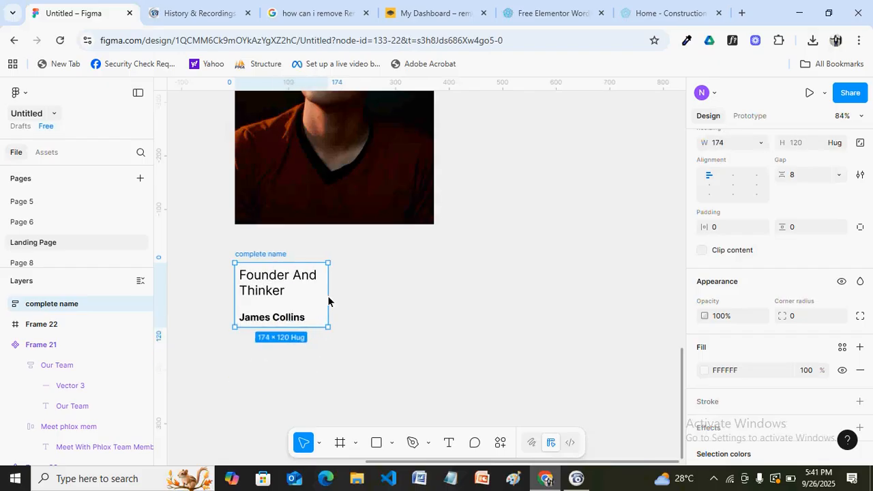
pyautogui.click(288, 319)
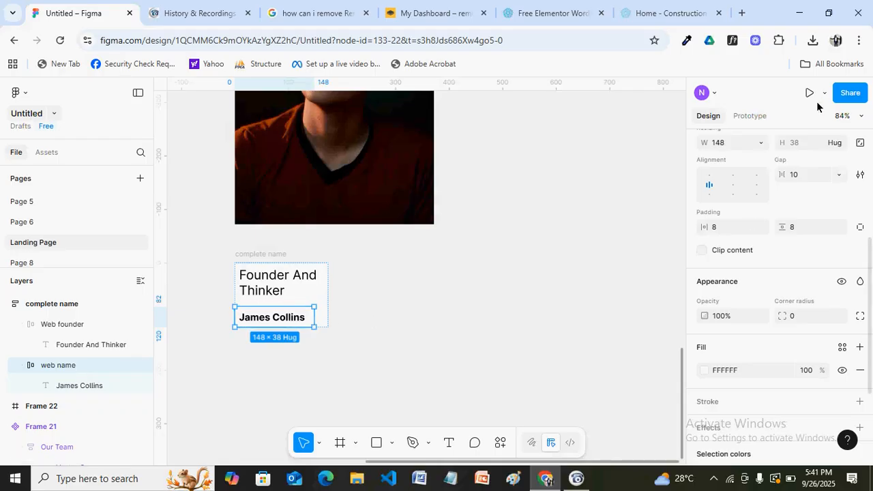
pyautogui.click(760, 142)
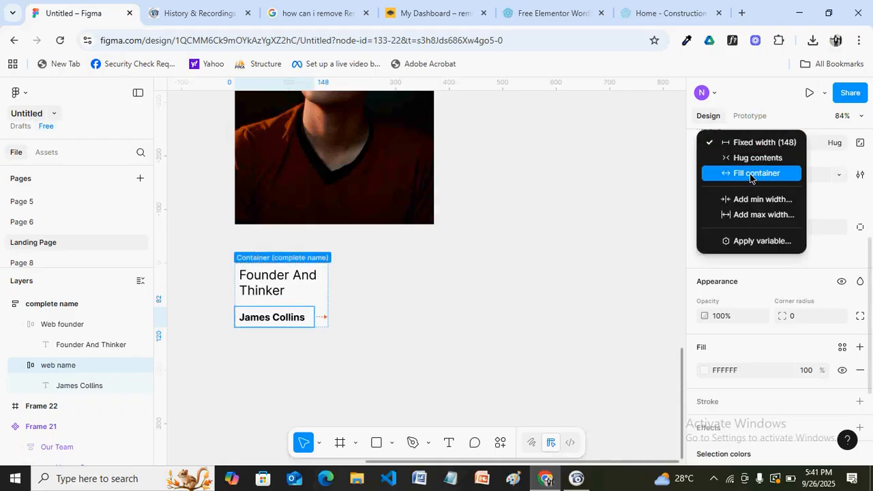
pyautogui.click(750, 174)
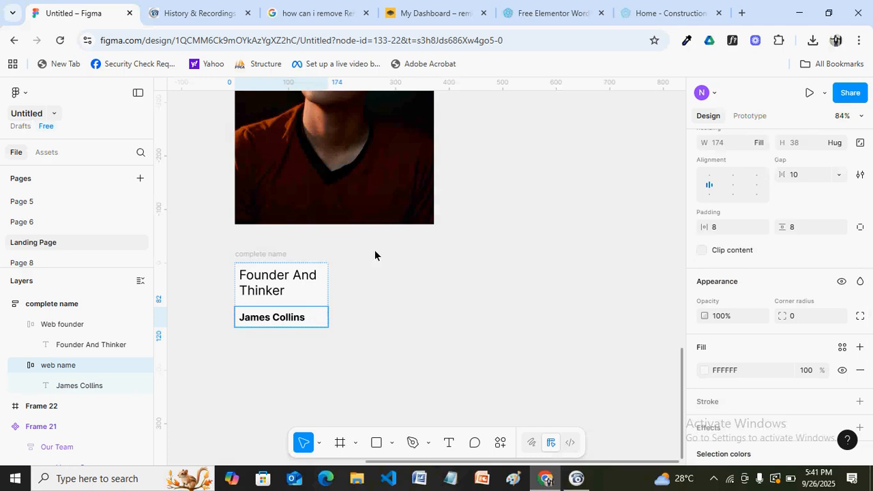
pyautogui.click(254, 252)
pyautogui.moveTo(327, 285); pyautogui.dragTo(384, 294)
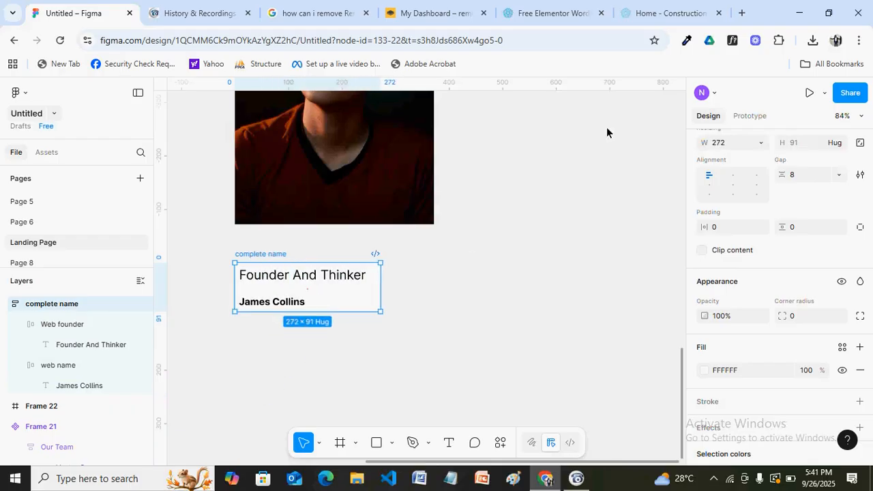
pyautogui.click(644, 13)
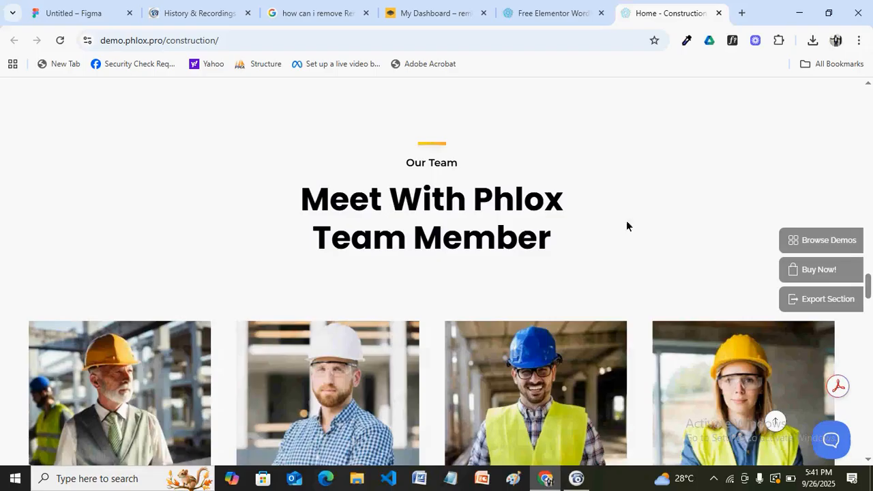
pyautogui.moveTo(868, 283); pyautogui.dragTo(868, 314)
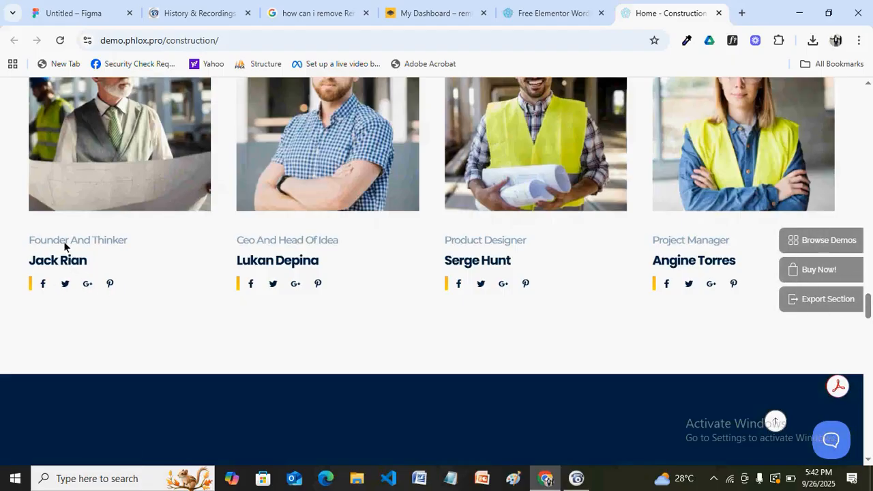
pyautogui.click(78, 13)
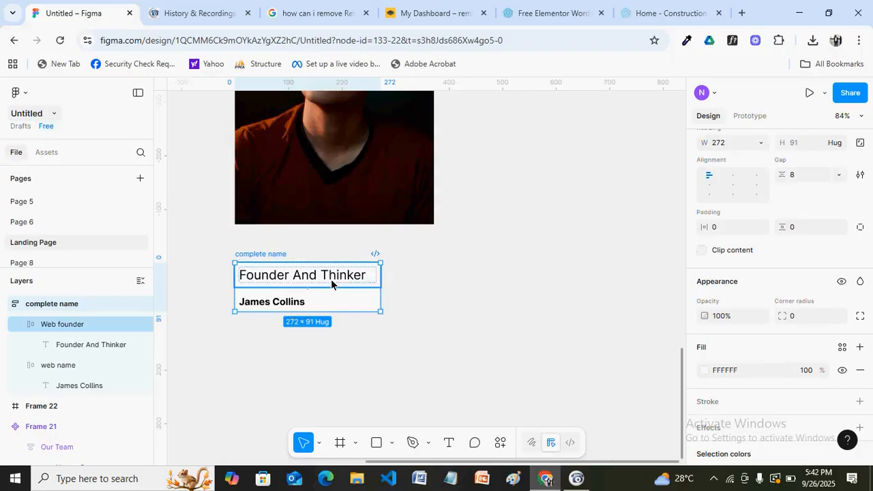
# Recolour the 'Founder And Thinker' text fill to light grey D9D4D4
pyautogui.click(332, 284)
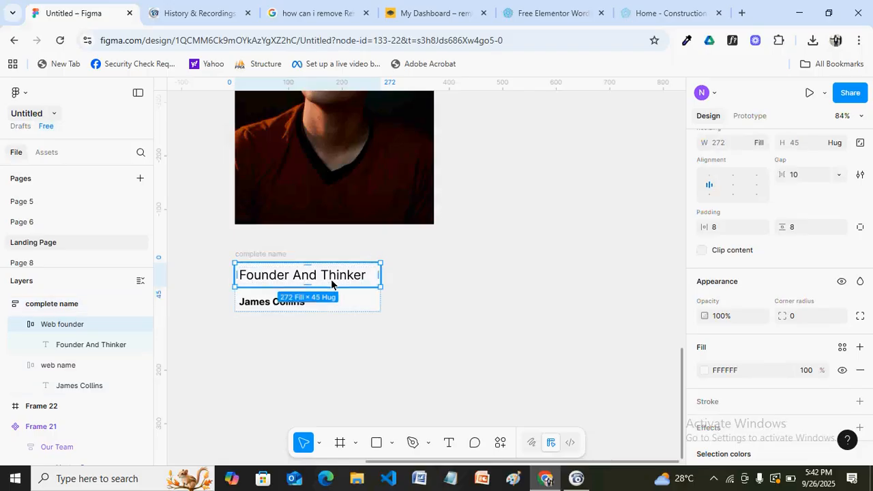
pyautogui.click(332, 284)
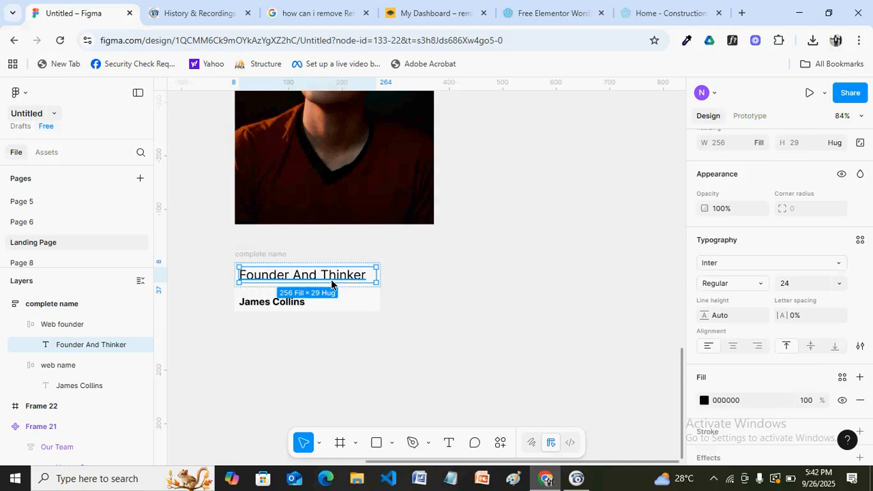
pyautogui.moveTo(871, 321); pyautogui.dragTo(870, 354)
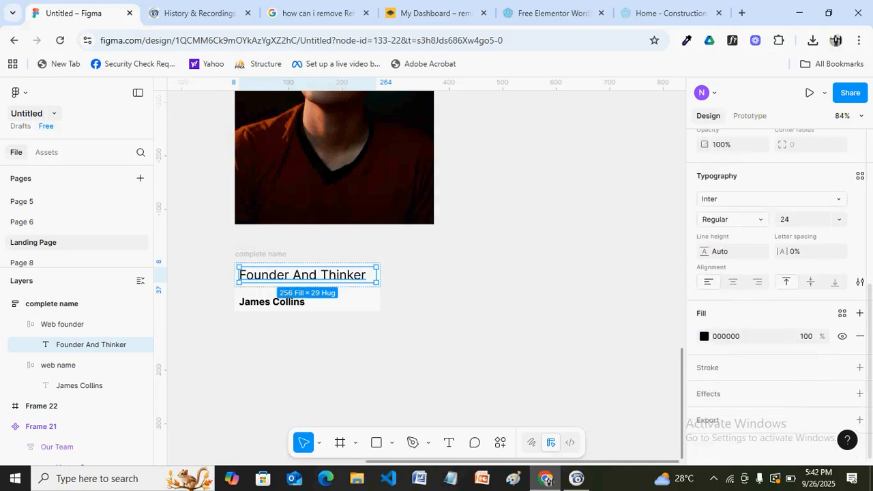
pyautogui.click(705, 336)
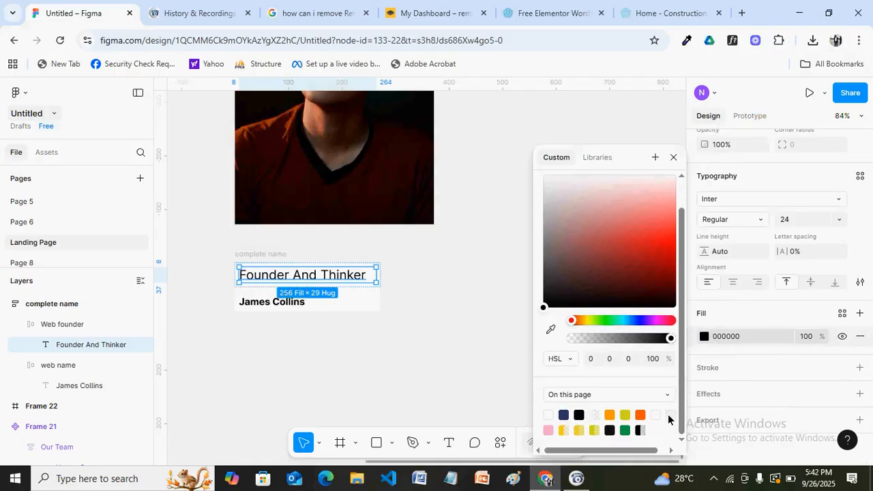
pyautogui.click(672, 414)
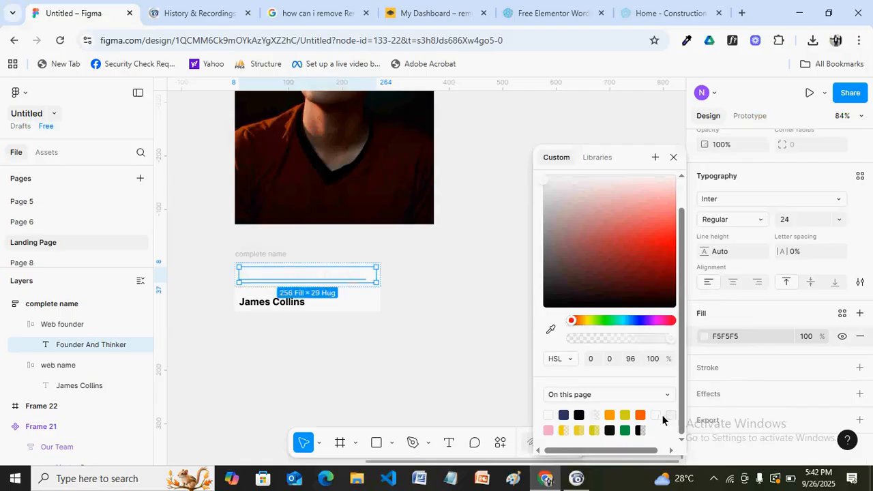
pyautogui.click(557, 219)
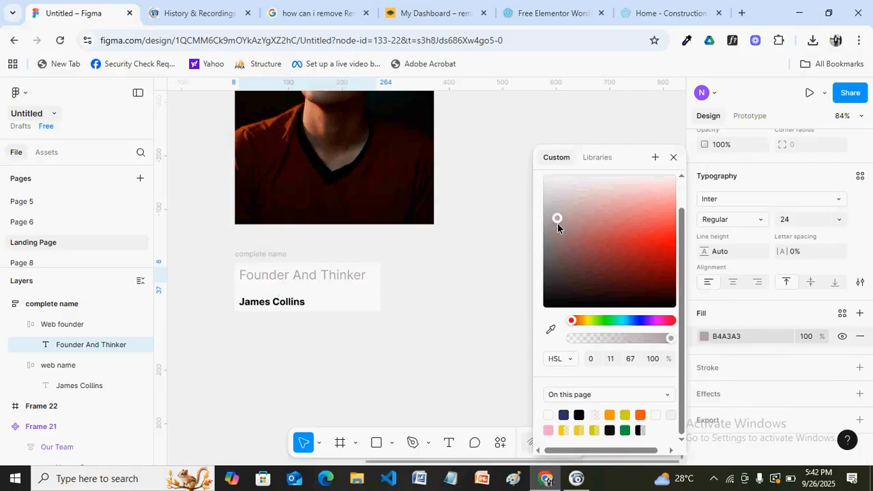
pyautogui.click(557, 195)
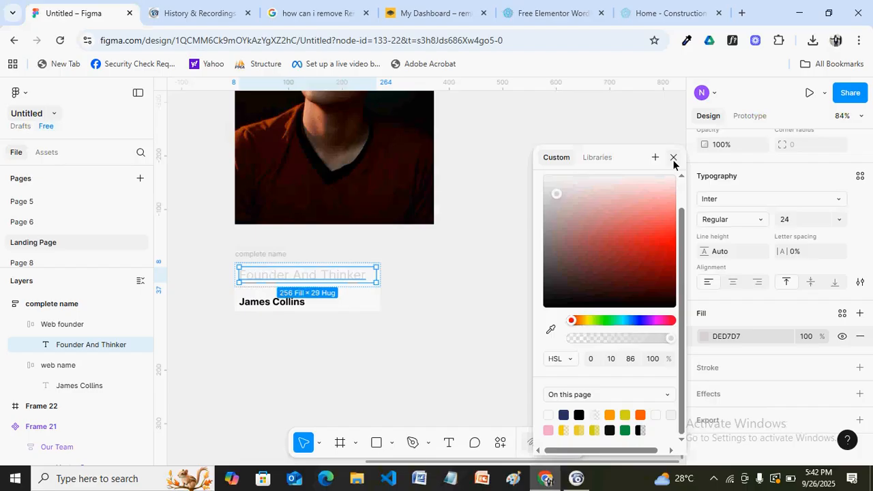
pyautogui.moveTo(553, 196); pyautogui.dragTo(552, 201)
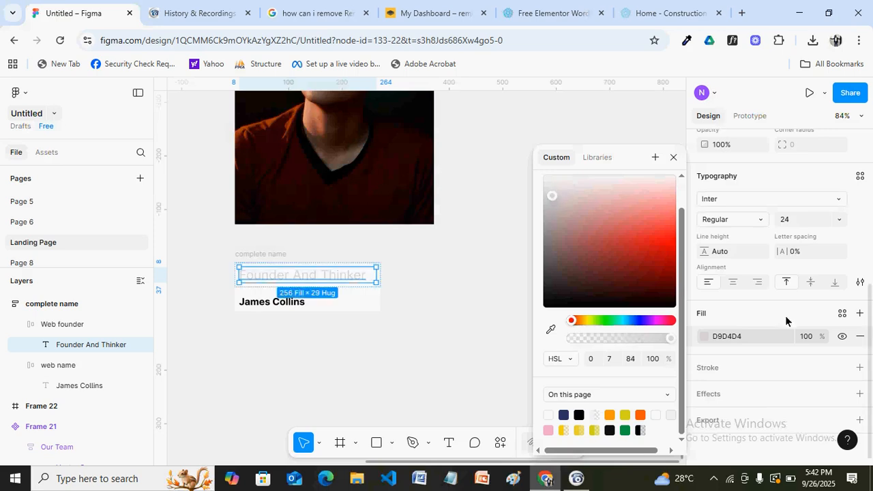
pyautogui.click(746, 336)
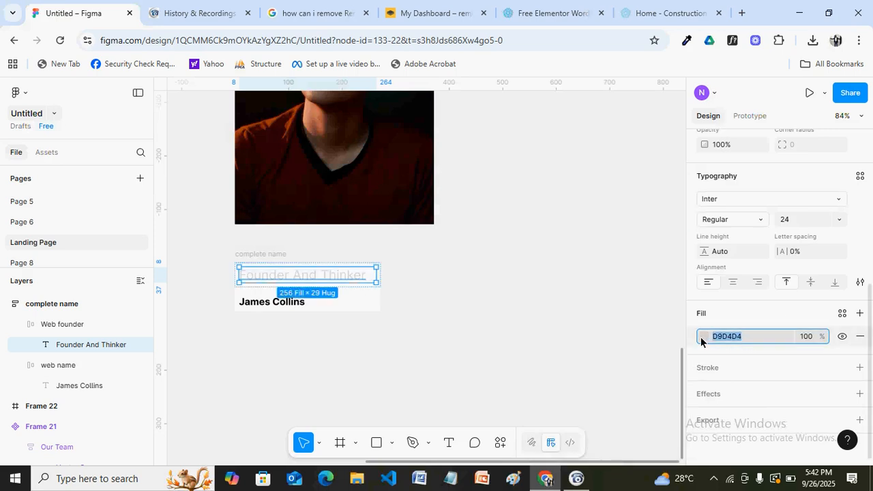
pyautogui.click(417, 311)
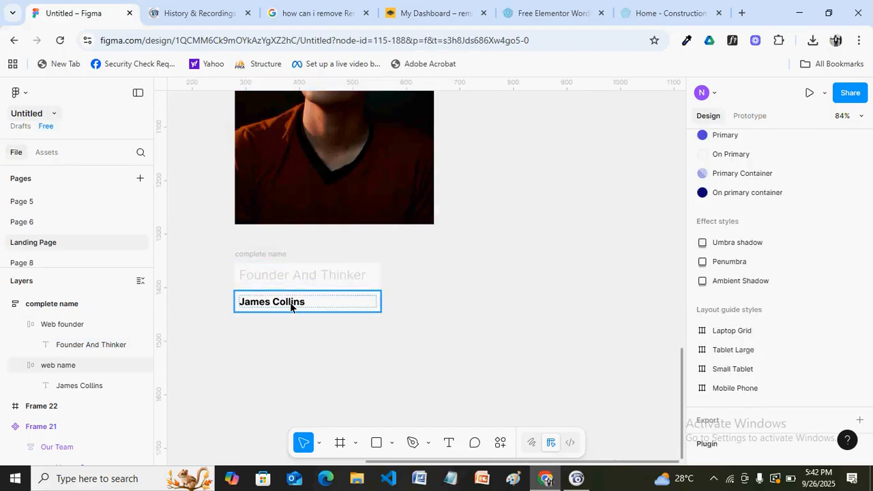
# Check the name row and complete name frame against the reference team card
pyautogui.click(290, 302)
pyautogui.click(448, 298)
pyautogui.click(268, 256)
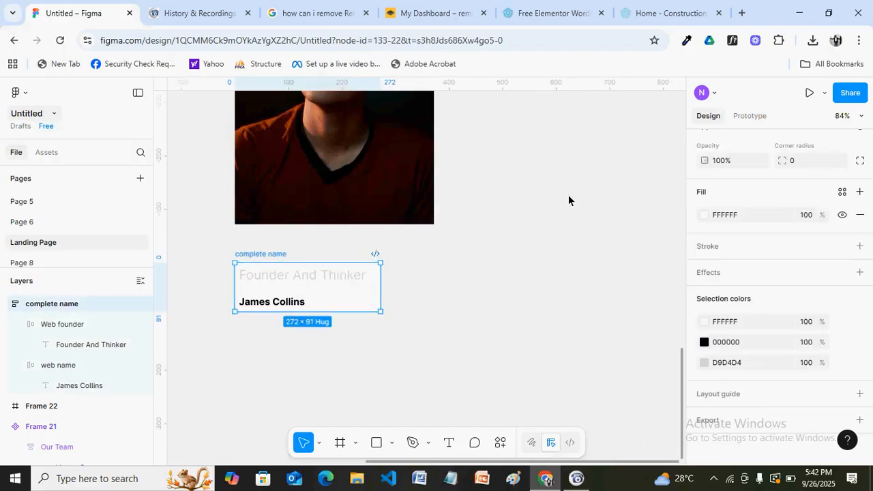
pyautogui.click(664, 13)
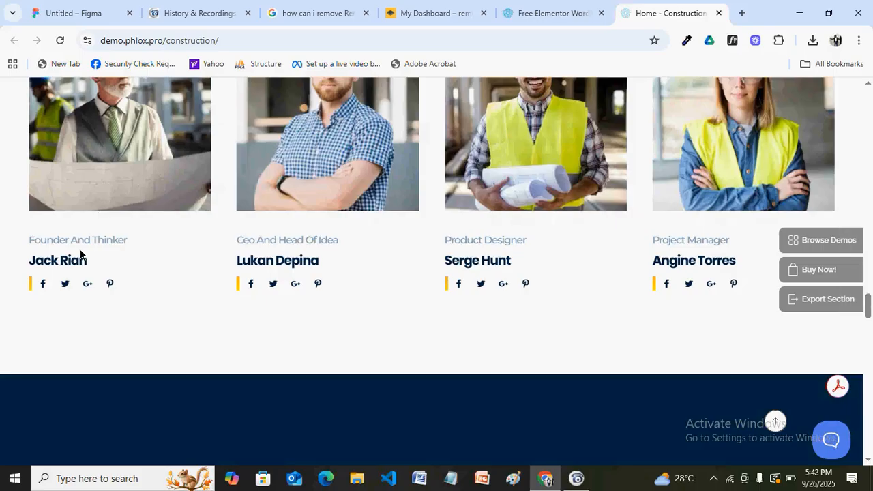
pyautogui.click(70, 17)
# Tighten the gap between role and name in complete name to 2
pyautogui.scroll(5, 777, 286)
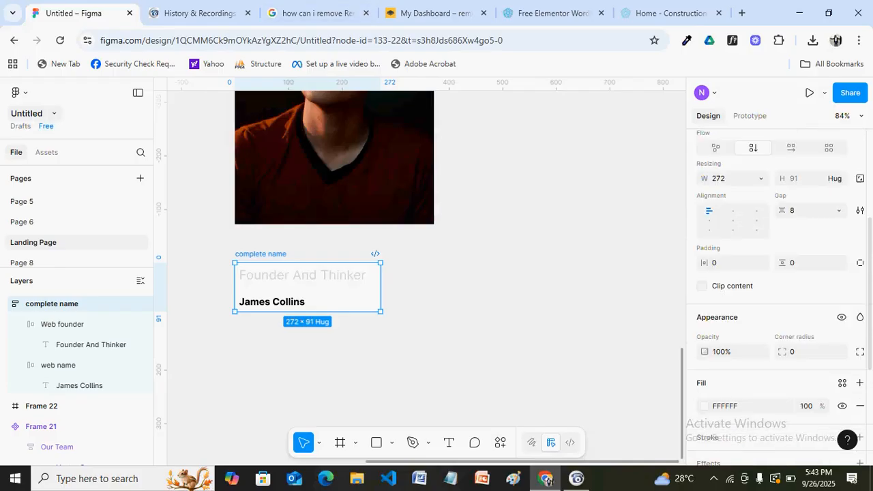
pyautogui.click(798, 213)
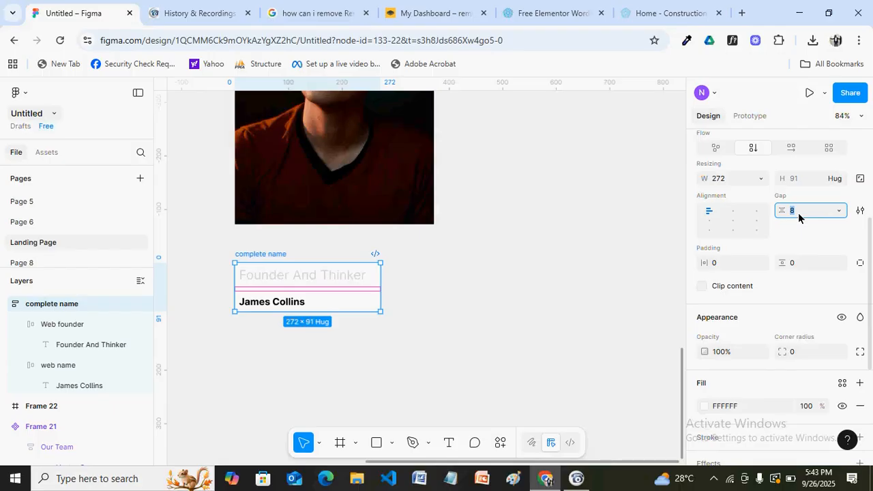
pyautogui.press('Return')
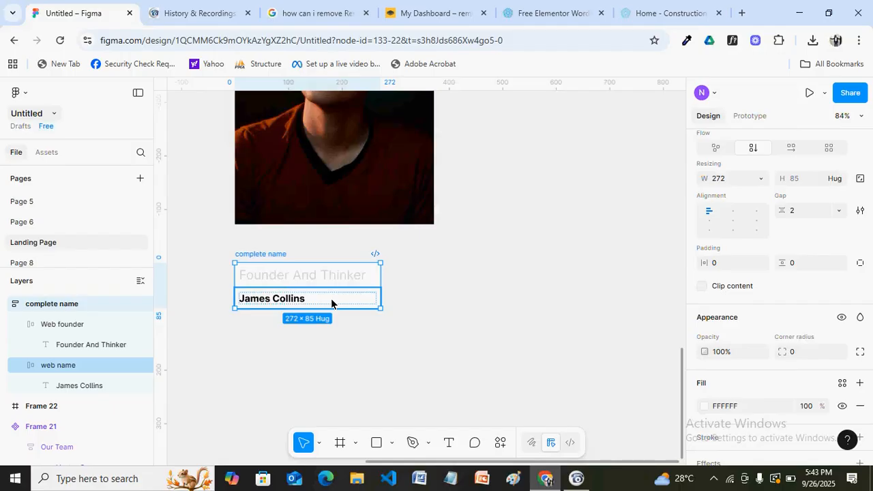
pyautogui.click(355, 293)
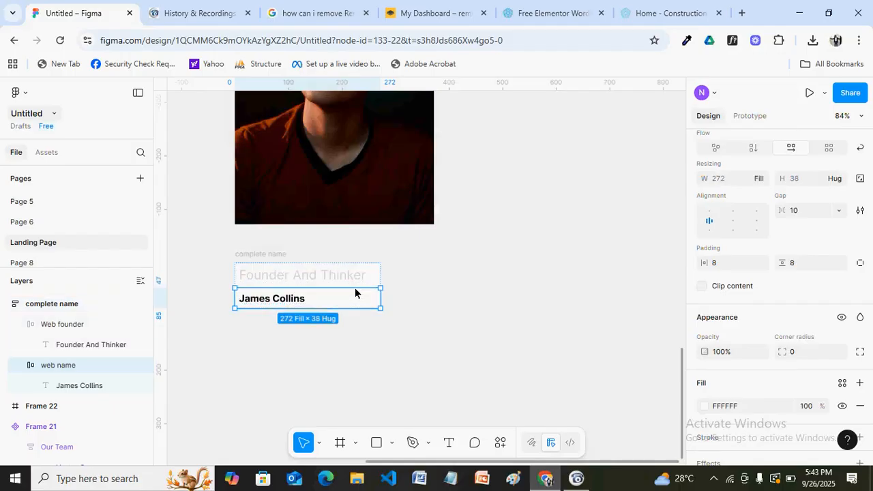
# Set the web name frame's vertical padding to 4, leaving horizontal padding unchanged
pyautogui.click(719, 266)
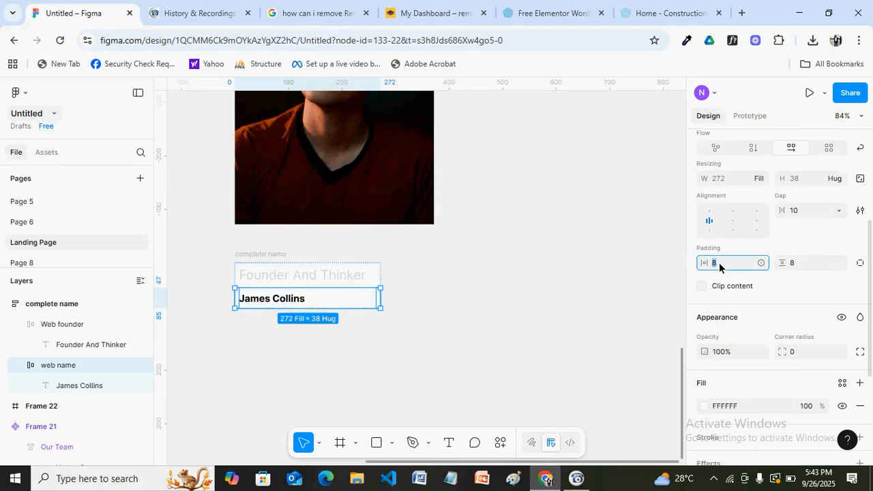
pyautogui.write('4')
pyautogui.press('Return')
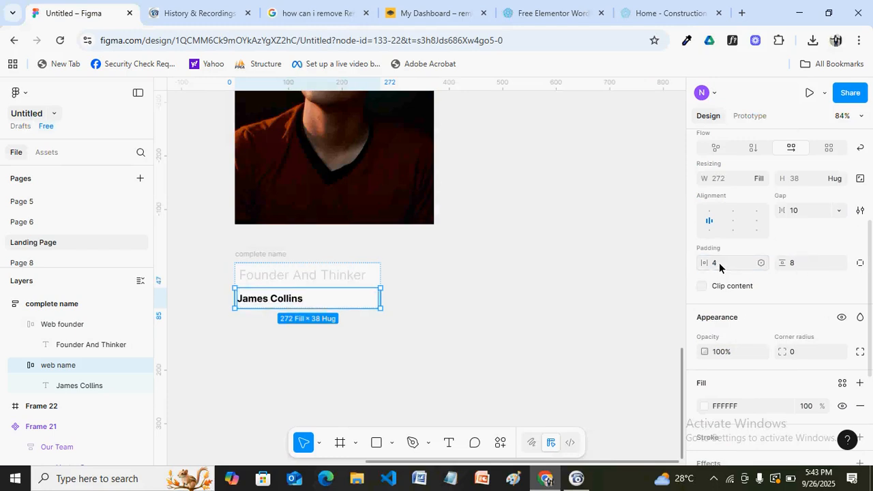
pyautogui.hotkey('ctrl', 'z')
pyautogui.click(797, 262)
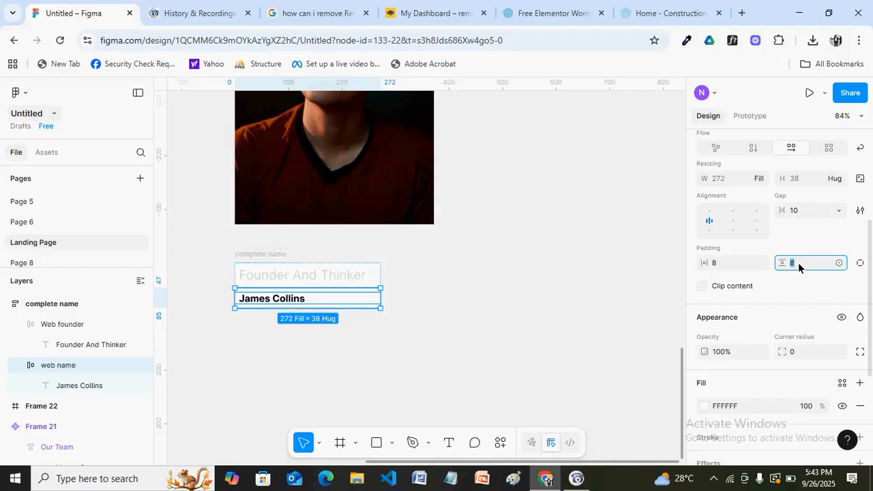
pyautogui.write('4')
pyautogui.press('Return')
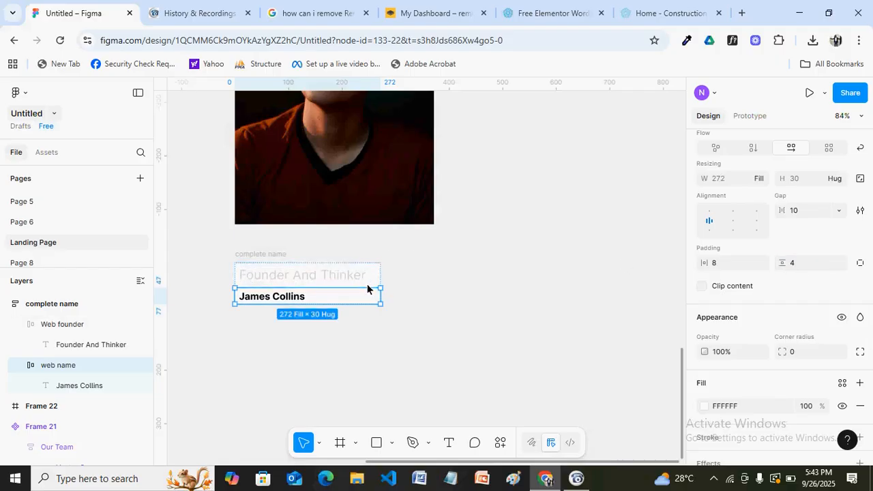
# Set the Web founder frame's vertical padding to 4, tightening complete name to 272×69
pyautogui.click(367, 279)
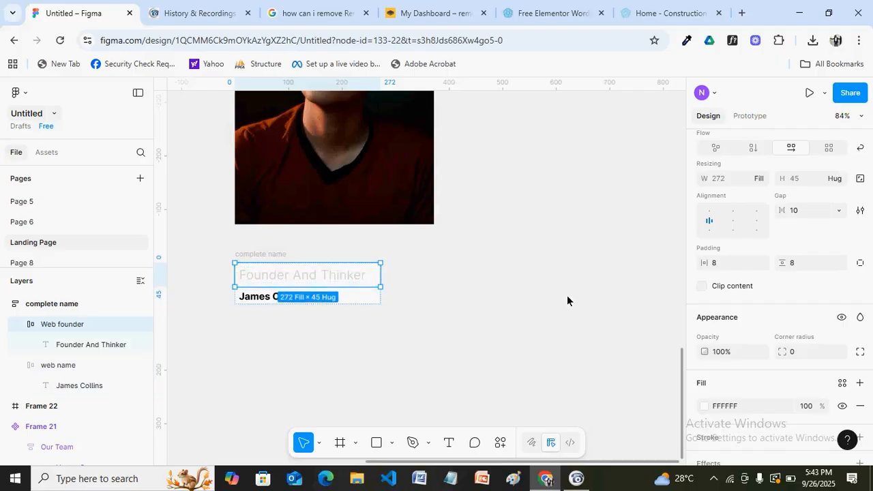
pyautogui.click(795, 263)
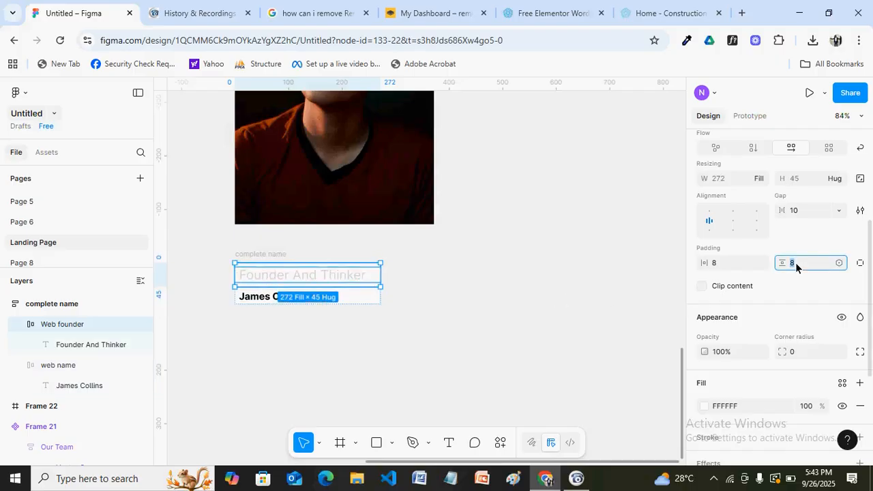
pyautogui.write('4')
pyautogui.press('Return')
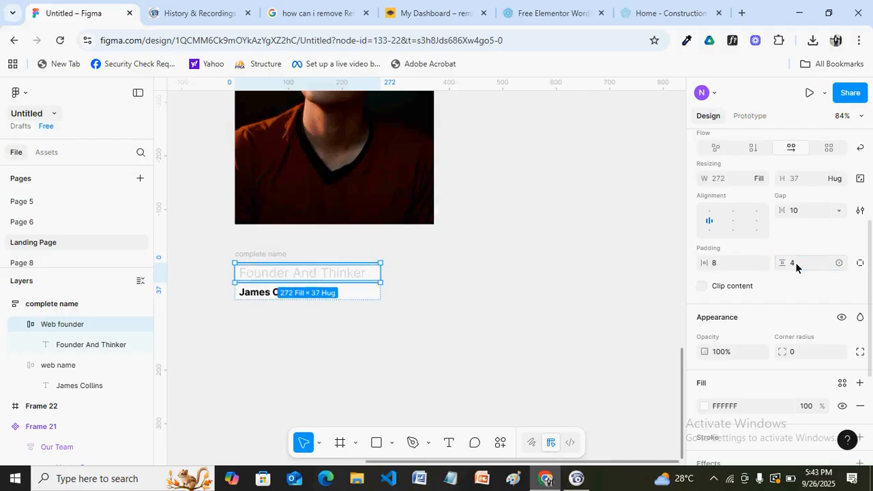
pyautogui.click(666, 262)
pyautogui.click(255, 253)
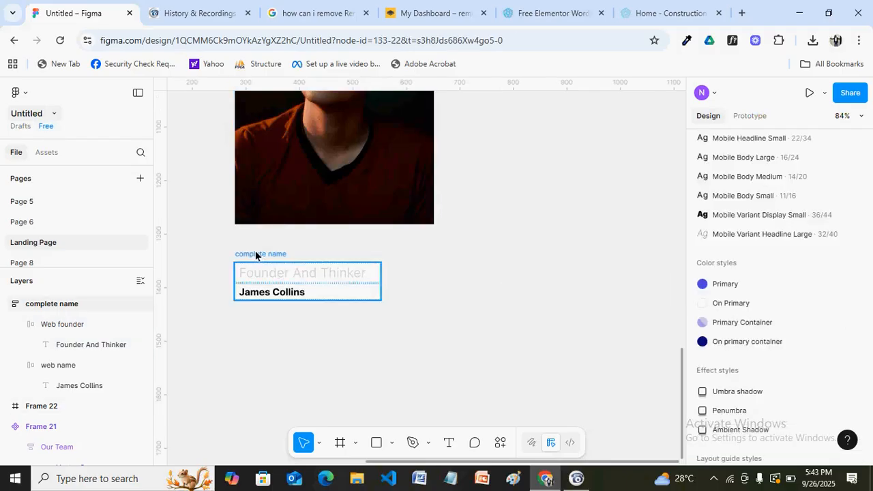
pyautogui.rightClick(441, 322)
# Find the Bootstrap Icons plugin by searching 'bootstrap' in Manage plugins, and run it
pyautogui.moveTo(495, 394)
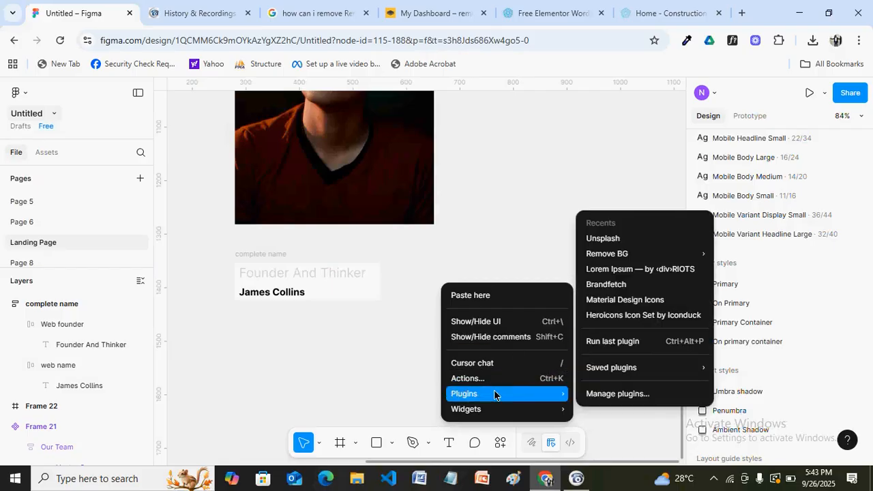
pyautogui.click(620, 396)
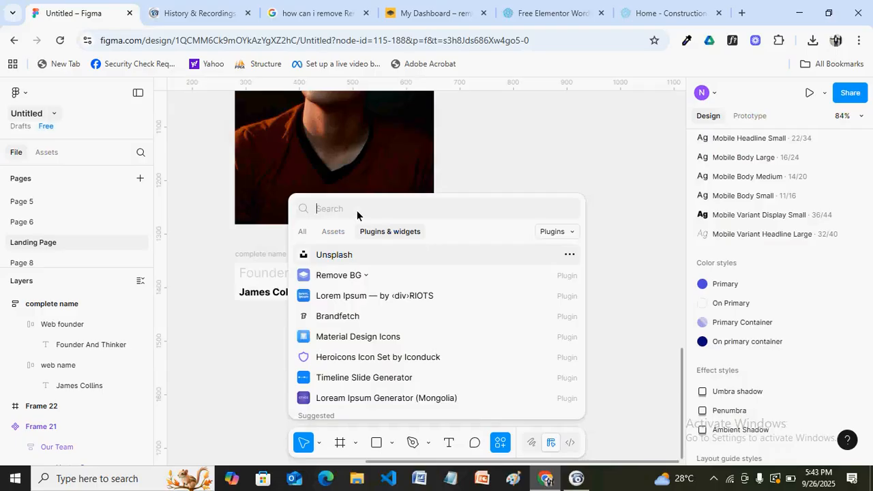
pyautogui.write('boostr')
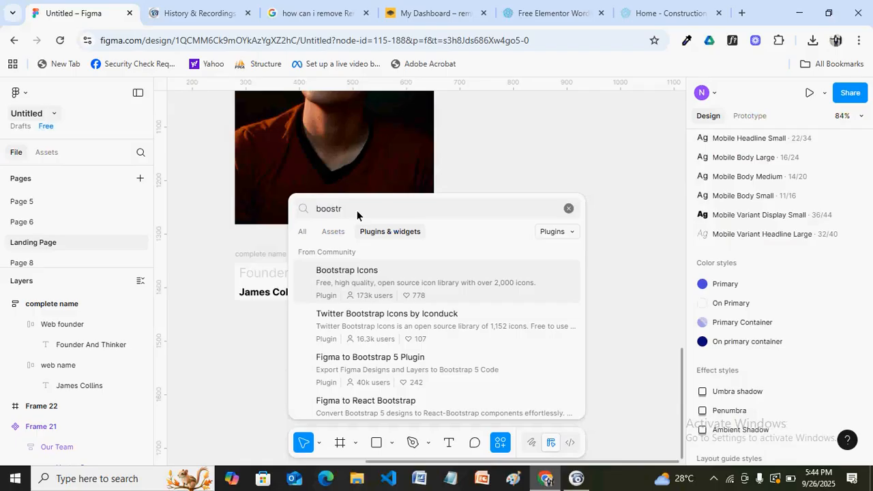
pyautogui.write('ap')
pyautogui.click(367, 278)
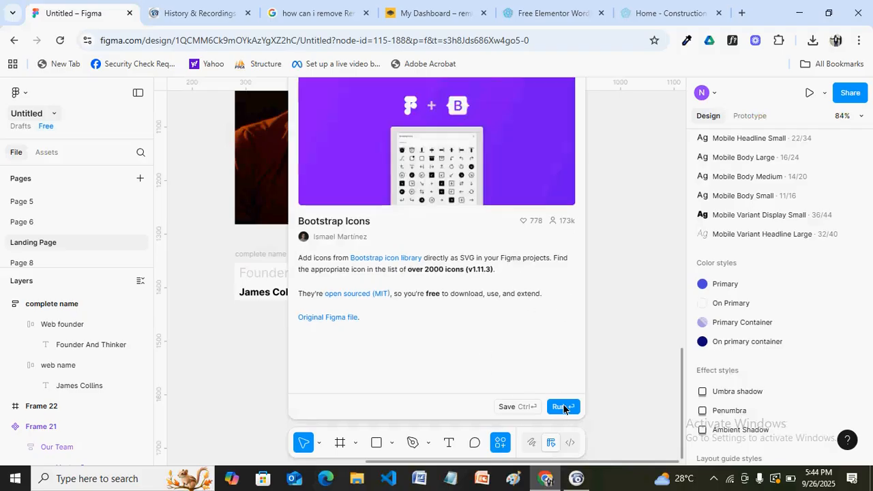
pyautogui.click(563, 405)
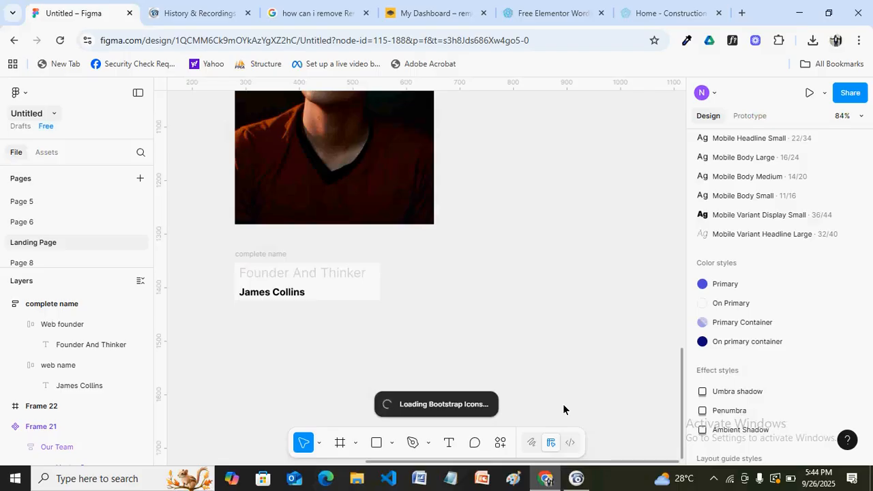
pyautogui.click(633, 14)
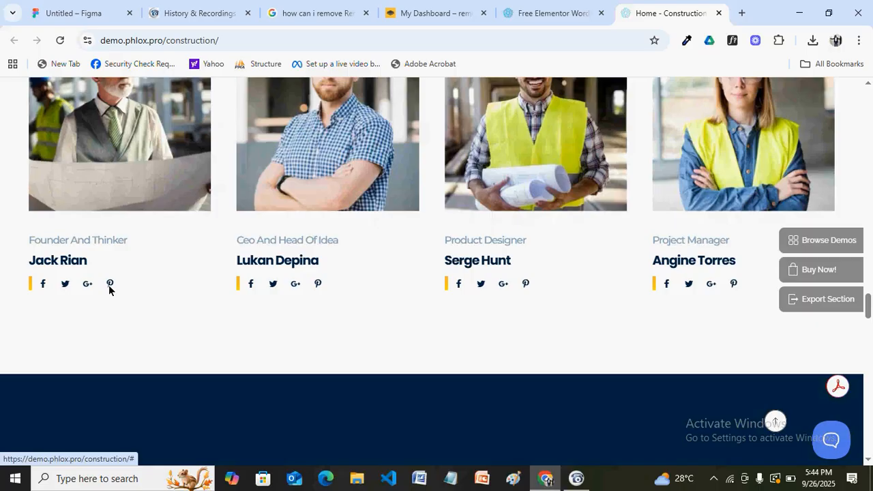
# Return to the Figma tab after viewing the demo site's team social icons
pyautogui.click(68, 13)
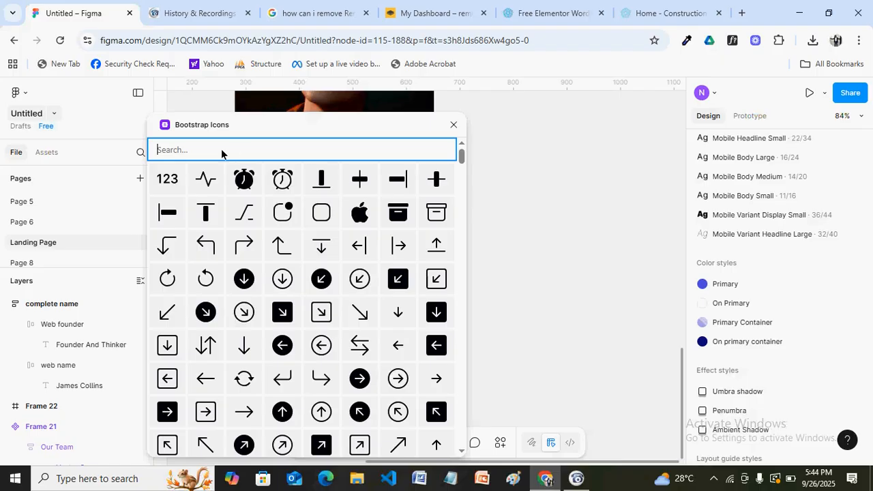
# Try searching the Bootstrap Icons library for 'face', rechecking the demo site's social icons
pyautogui.click(222, 152)
pyautogui.write('fce')
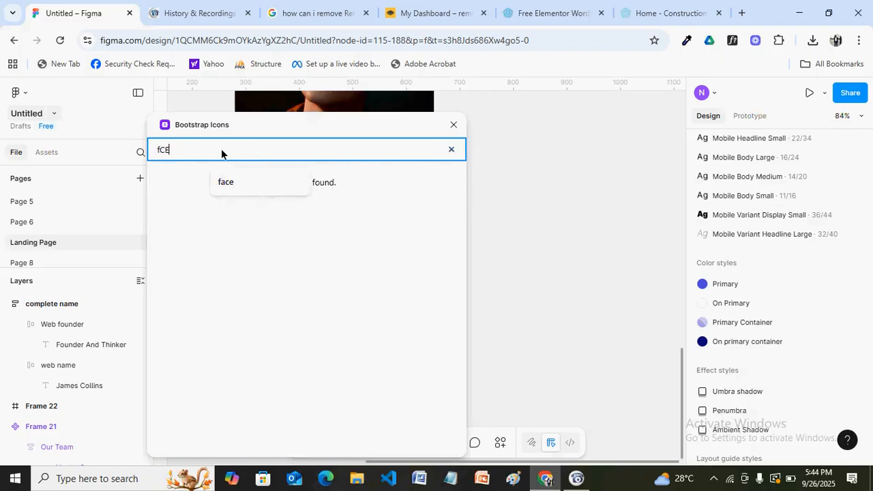
pyautogui.press('BackSpace')
pyautogui.press('BackSpace')
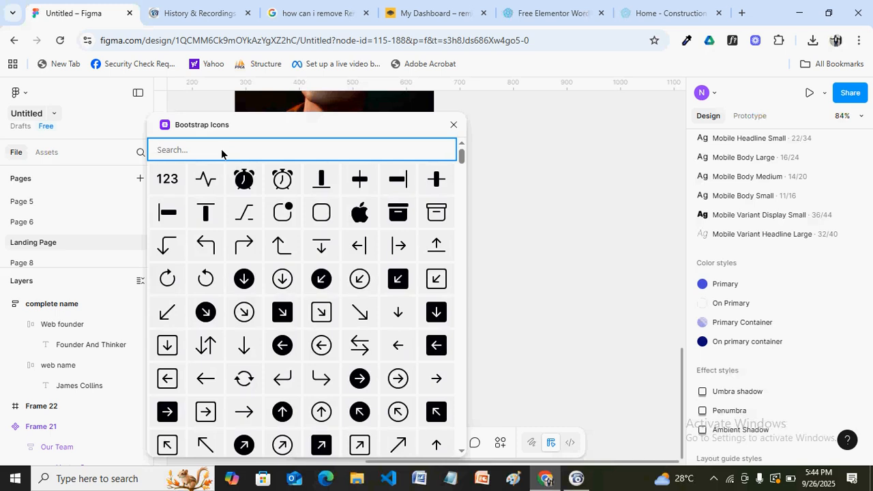
pyautogui.write('face')
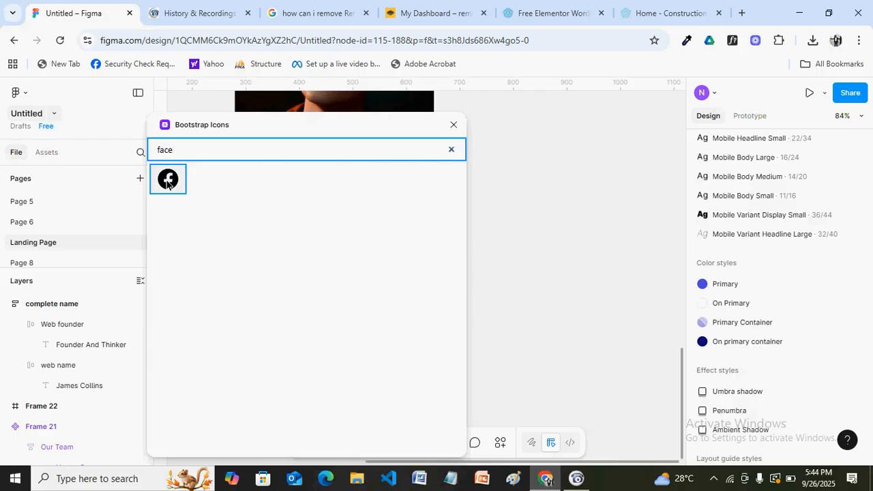
pyautogui.click(657, 15)
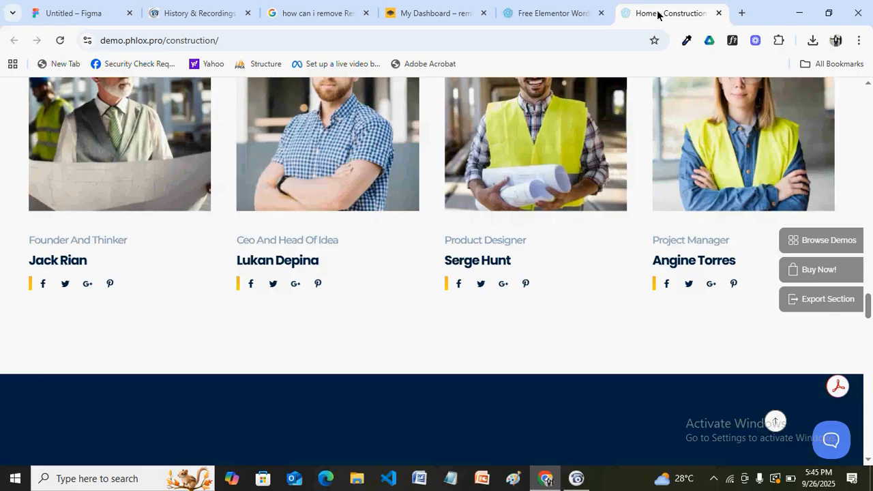
pyautogui.click(77, 13)
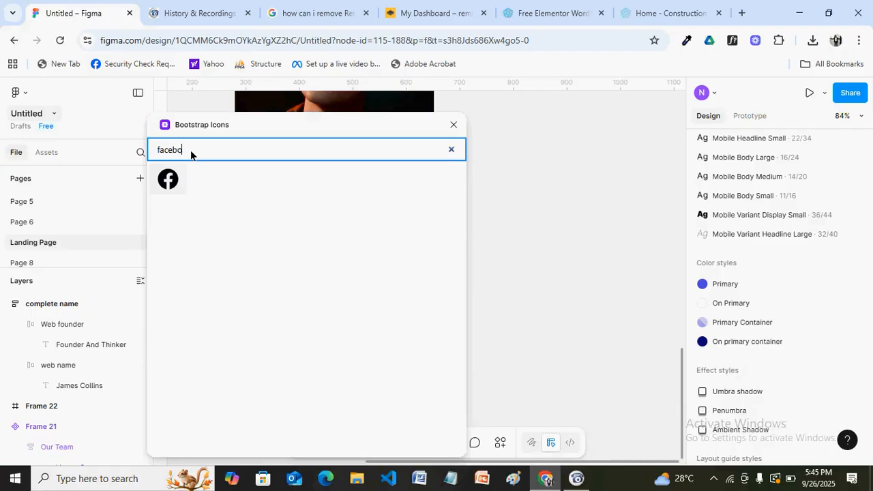
pyautogui.write('ok')
pyautogui.moveTo(212, 148); pyautogui.dragTo(143, 151)
pyautogui.write('fa')
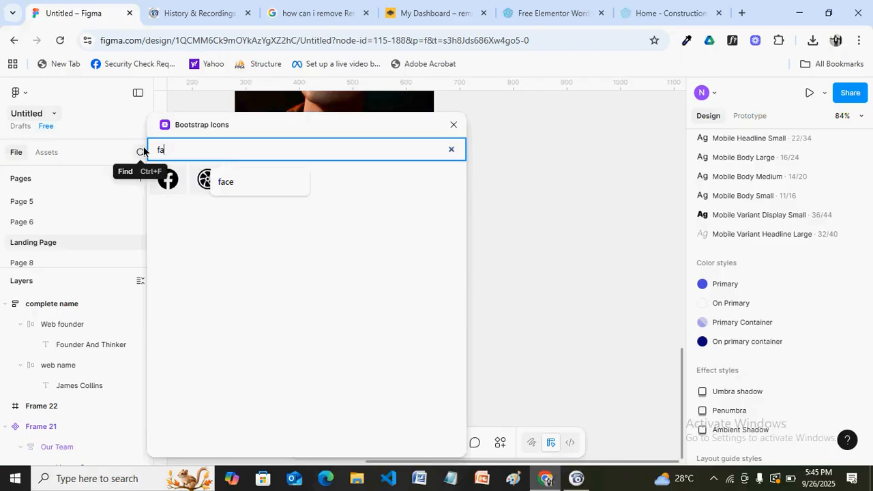
pyautogui.press('BackSpace')
pyautogui.press('BackSpace')
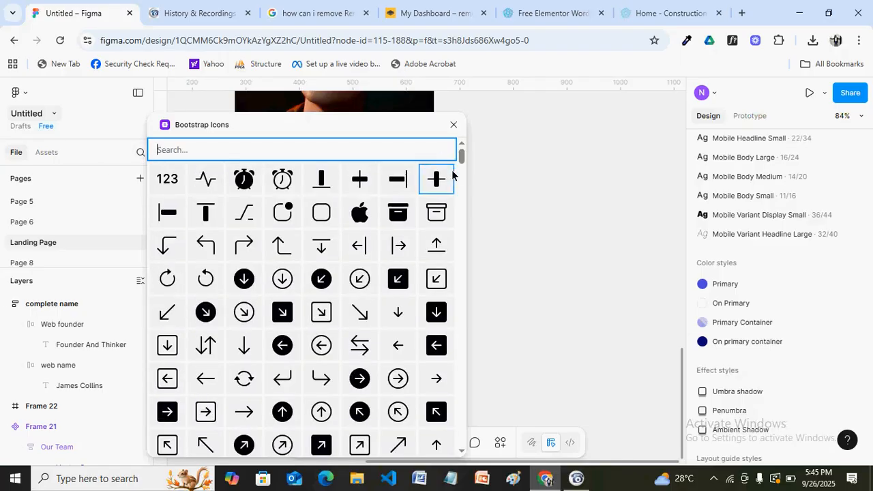
pyautogui.moveTo(461, 163); pyautogui.dragTo(460, 291)
pyautogui.scroll(15, 457, 217)
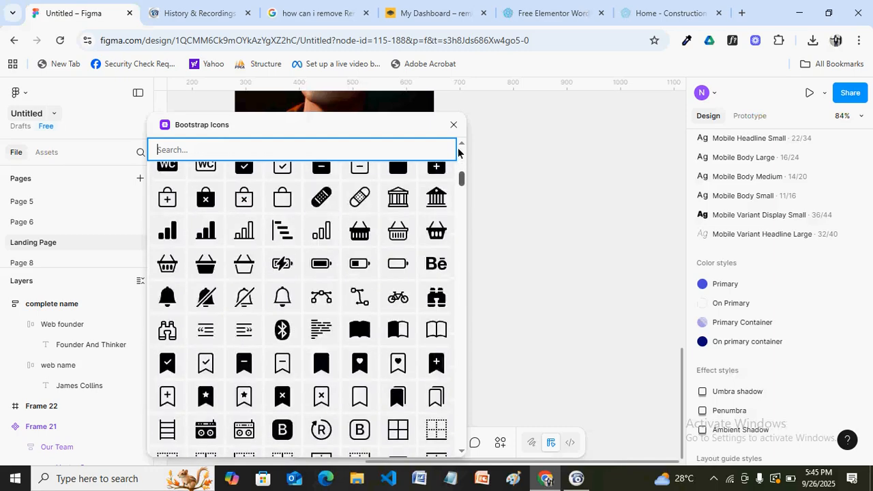
# Search 'facebook', insert the 100×100 Facebook icon, and close the plugin
pyautogui.click(268, 159)
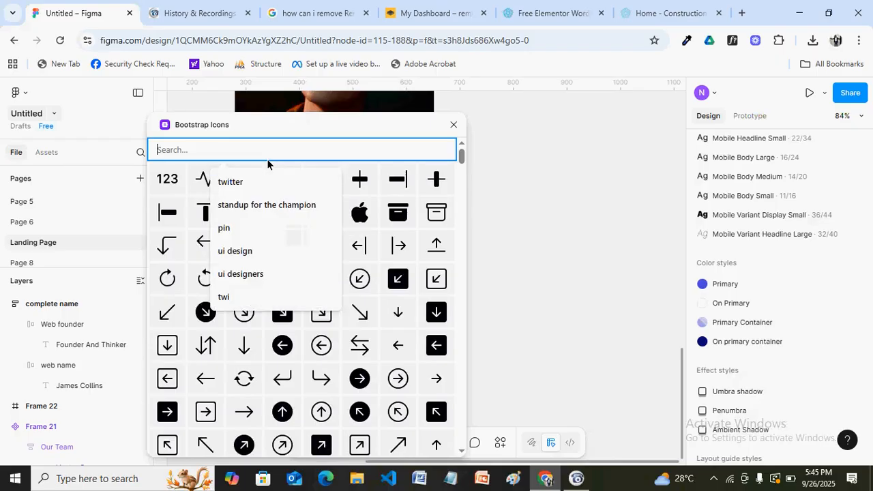
pyautogui.write('facebook')
pyautogui.click(183, 181)
pyautogui.click(449, 150)
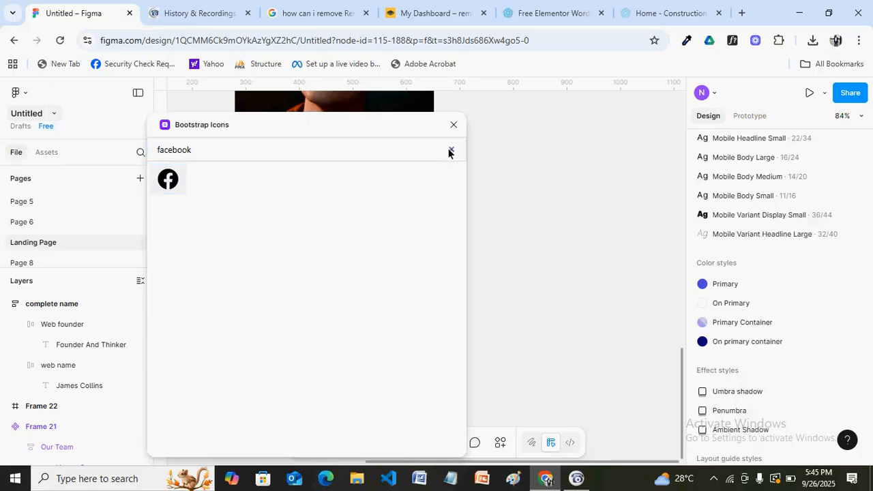
pyautogui.click(452, 127)
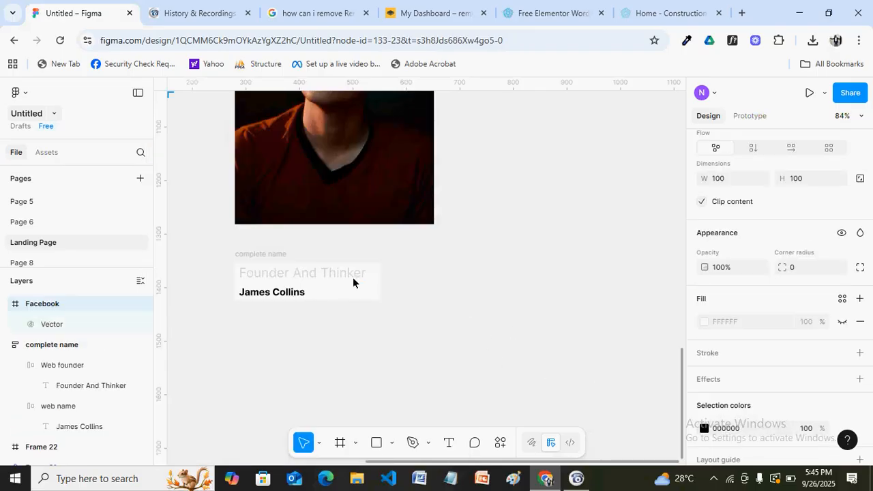
# Relaunch the Bootstrap Icons plugin from the canvas context menu
pyautogui.scroll(-10, 561, 310)
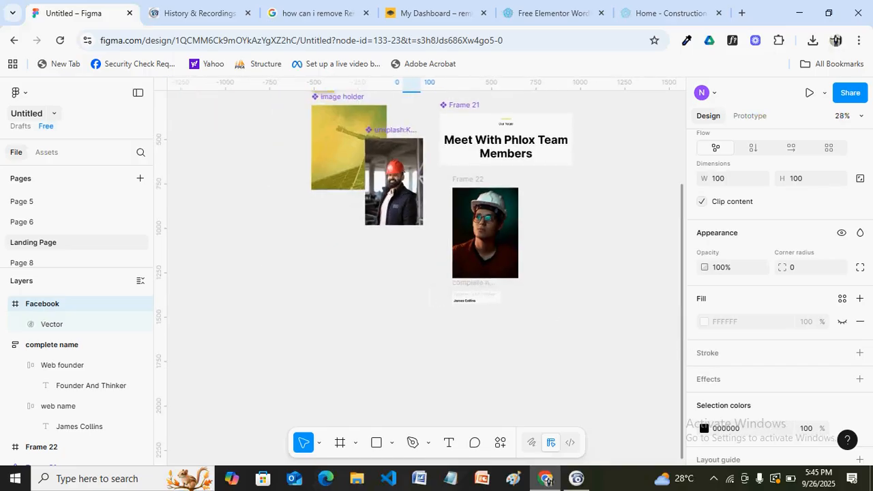
pyautogui.scroll(5, 654, 329)
pyautogui.scroll(3, 549, 303)
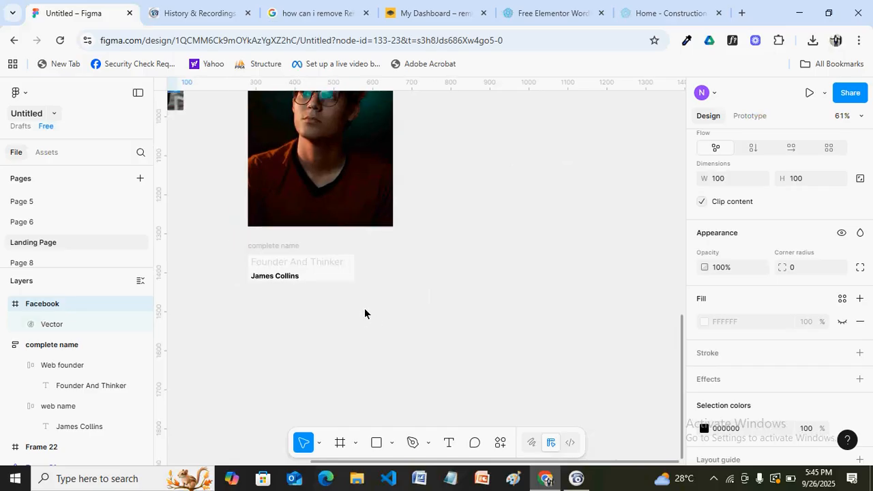
pyautogui.press('h')
pyautogui.scroll(2, 376, 302)
pyautogui.scroll(2, 392, 333)
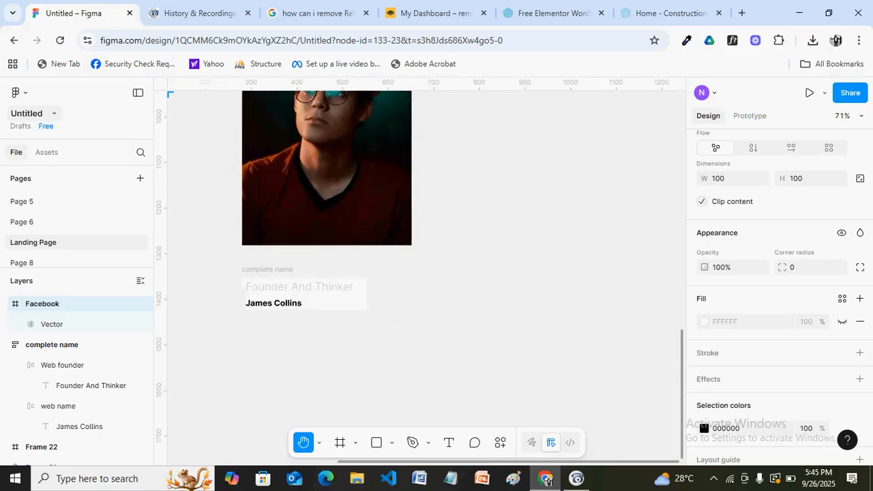
pyautogui.rightClick(356, 265)
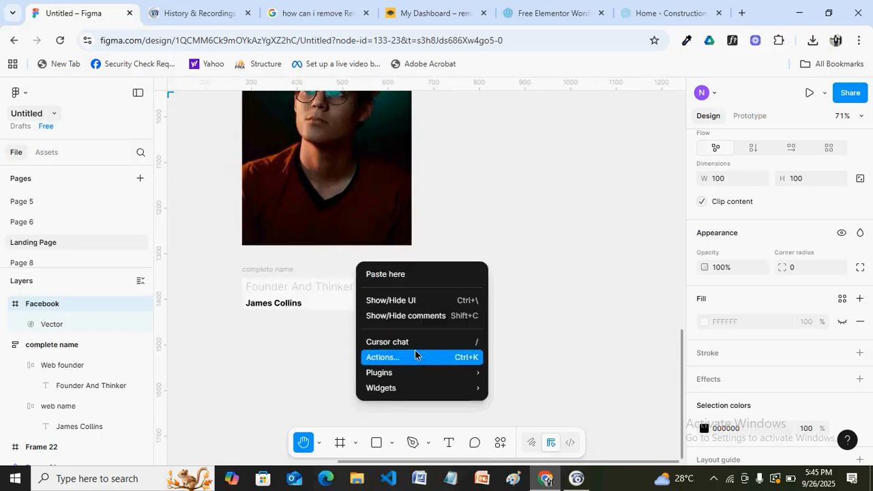
pyautogui.moveTo(437, 372)
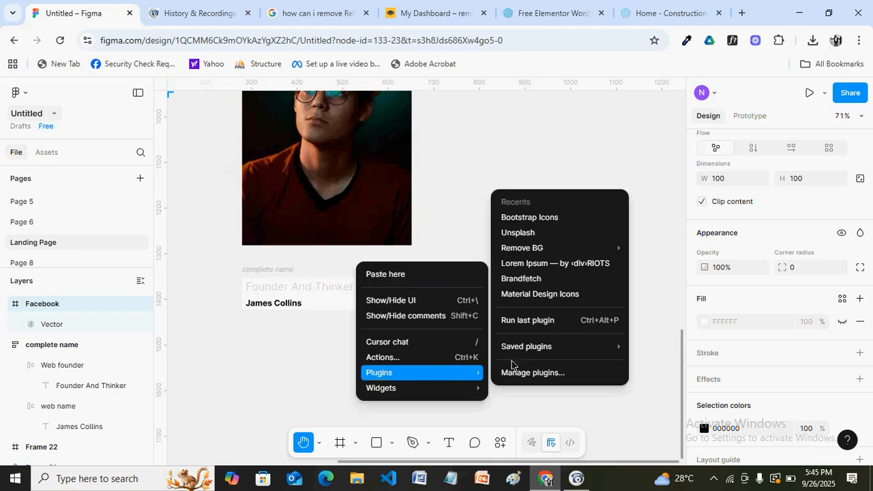
pyautogui.click(542, 217)
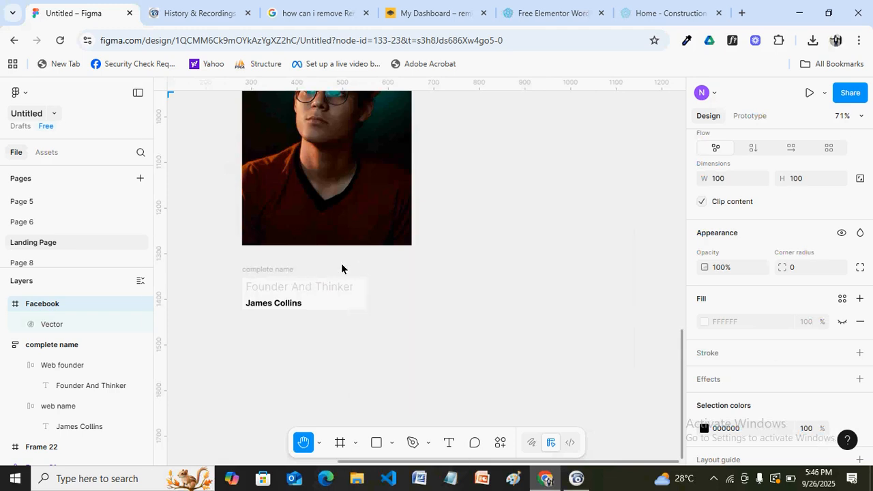
# Search 'face', insert a second Facebook icon, and close the library
pyautogui.click(224, 154)
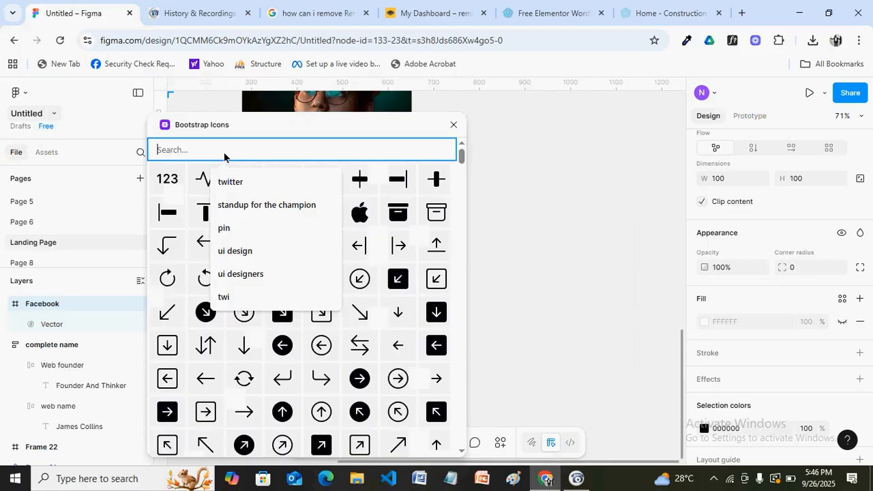
pyautogui.write('face')
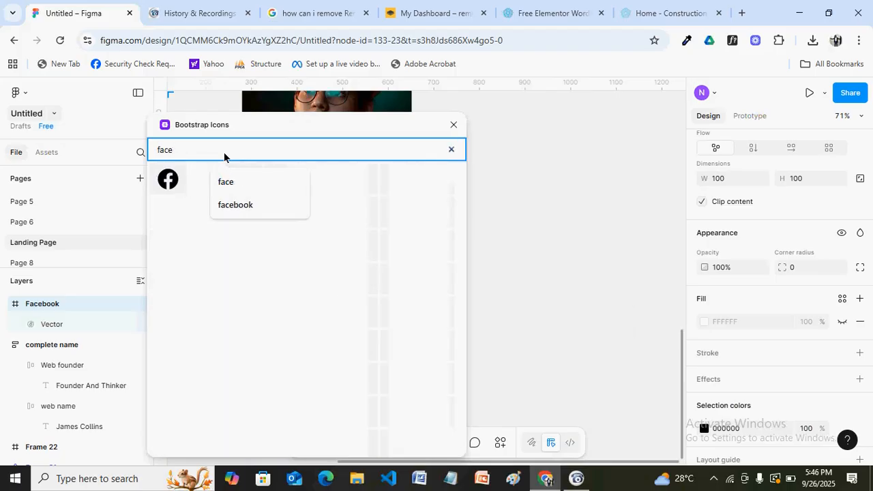
pyautogui.click(169, 184)
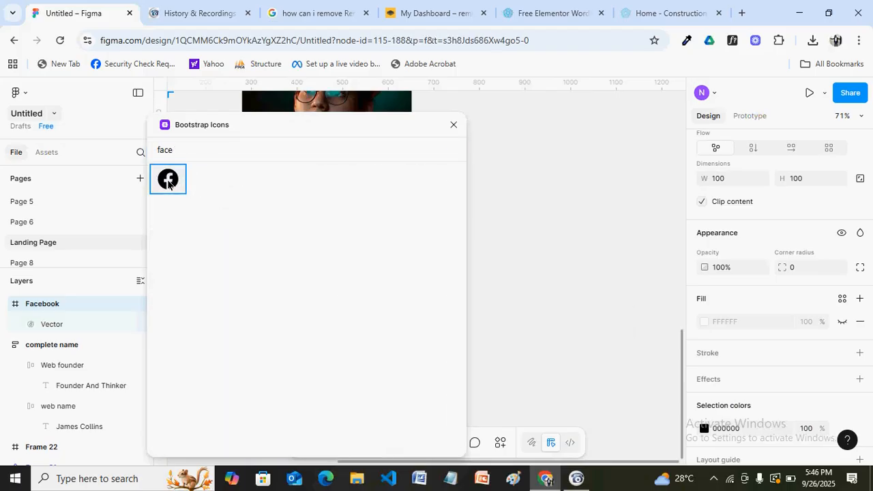
pyautogui.click(169, 182)
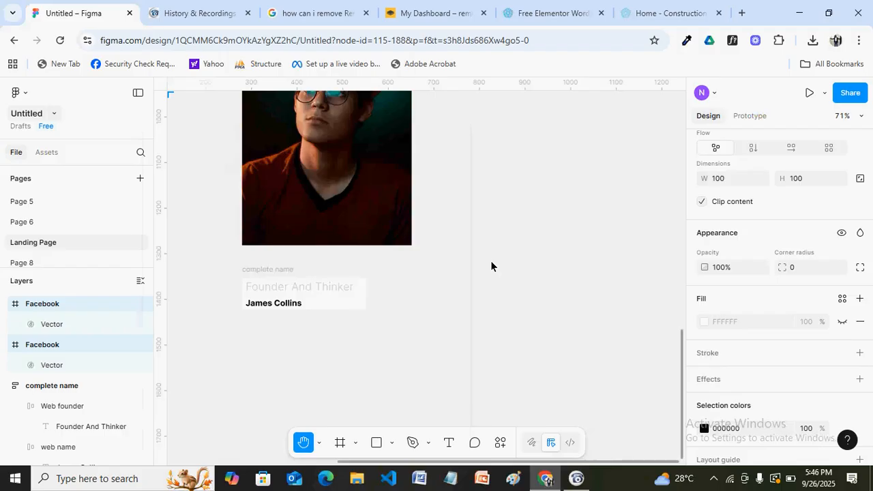
# Move the Facebook icon below the member card
pyautogui.scroll(-1, 448, 285)
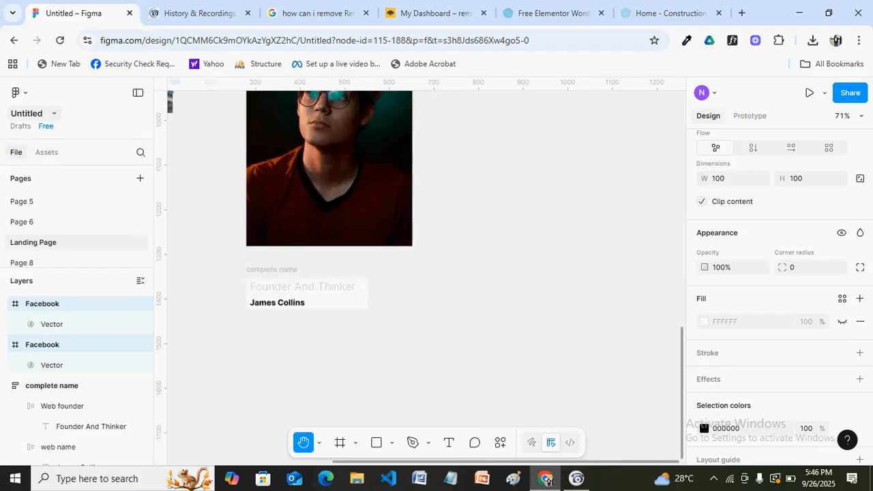
pyautogui.scroll(-2, 442, 276)
pyautogui.scroll(-6, 446, 280)
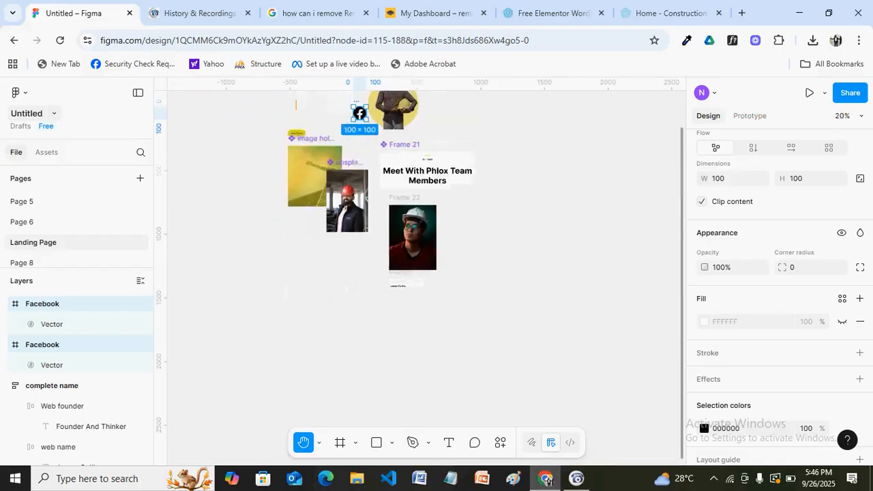
pyautogui.scroll(-1, 380, 145)
pyautogui.press('v')
pyautogui.moveTo(372, 137); pyautogui.dragTo(402, 307)
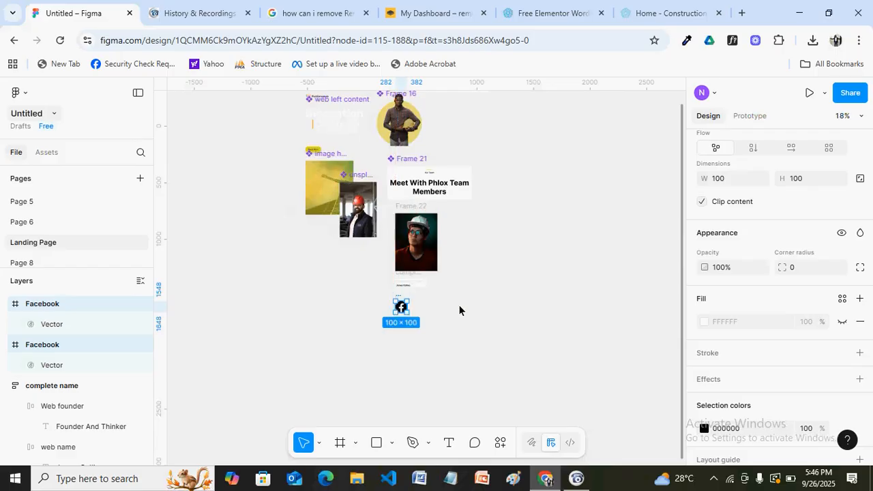
# Insert a Twitter icon from Bootstrap Icons ('tw') and place it beside the Facebook icon
pyautogui.rightClick(458, 310)
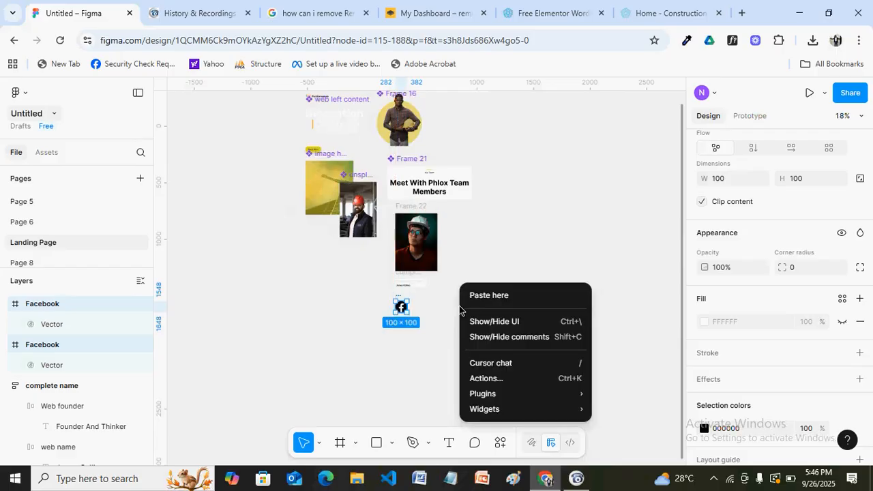
pyautogui.click(502, 261)
pyautogui.rightClick(503, 261)
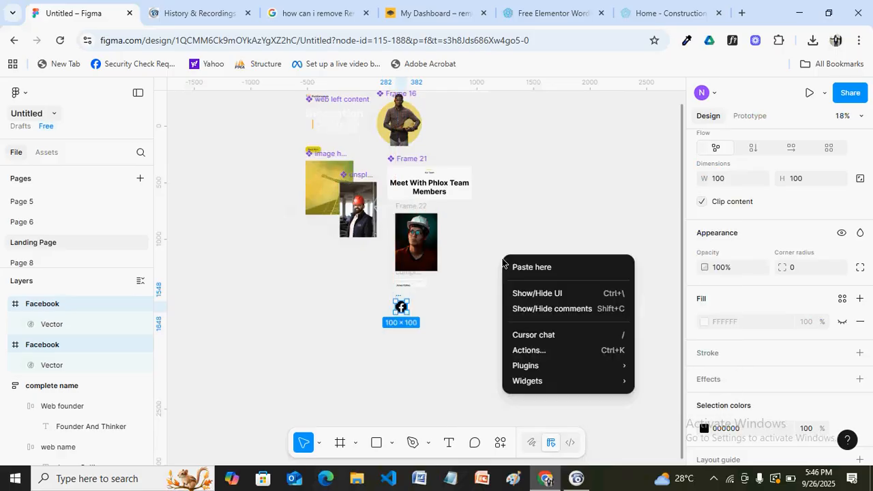
pyautogui.click(487, 293)
pyautogui.click(487, 293)
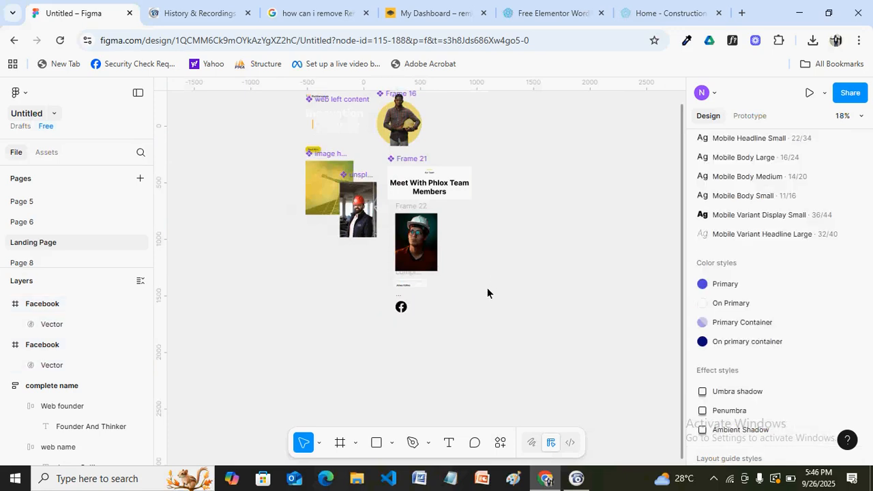
pyautogui.rightClick(487, 293)
pyautogui.moveTo(572, 395)
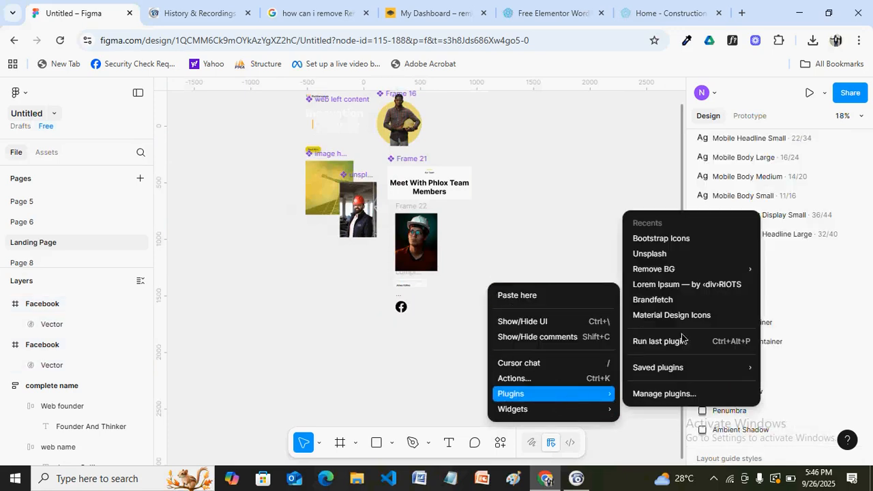
pyautogui.click(651, 238)
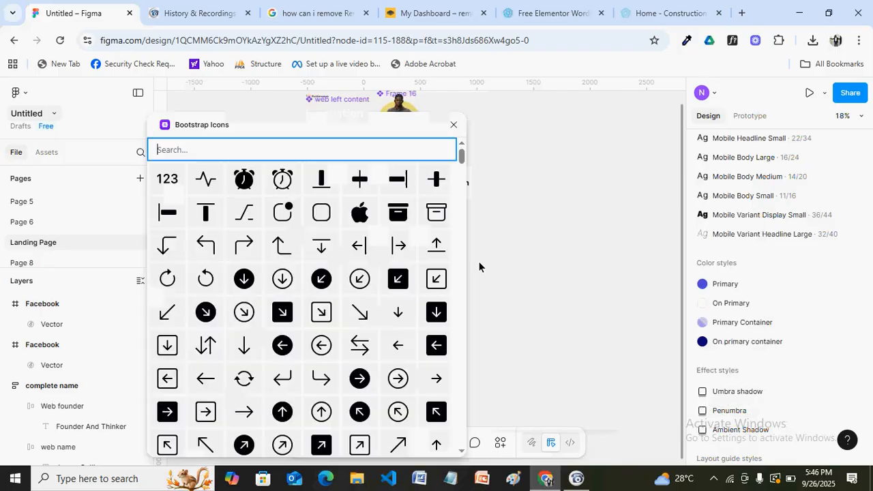
pyautogui.write('tw')
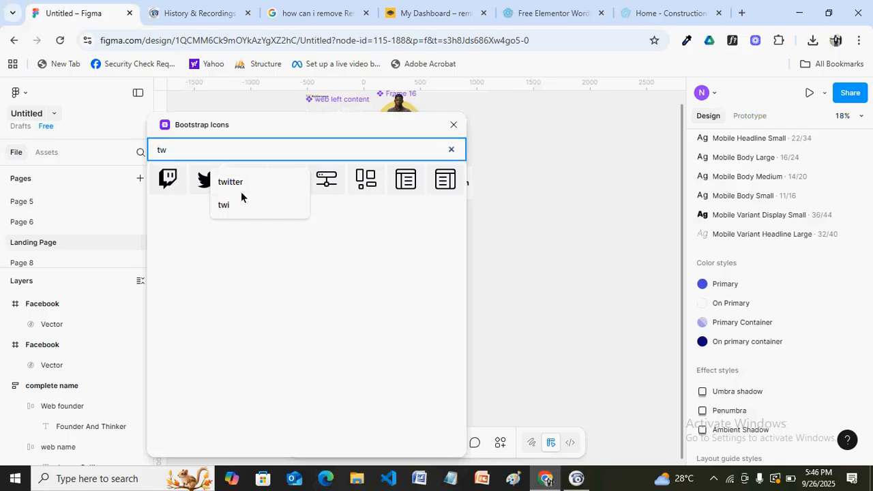
pyautogui.click(198, 184)
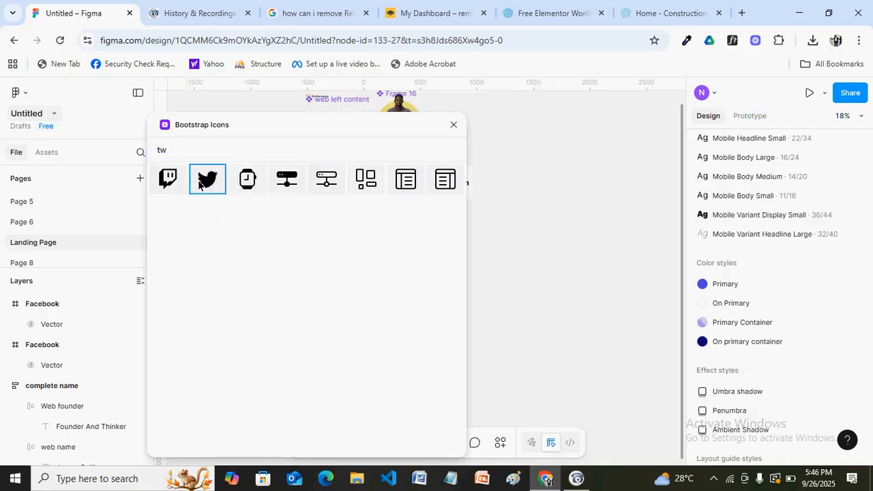
pyautogui.click(368, 133)
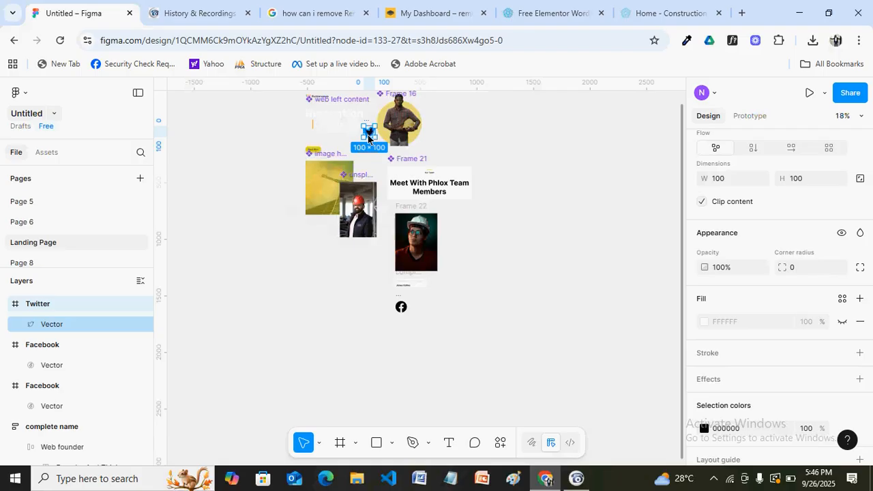
pyautogui.moveTo(368, 136); pyautogui.dragTo(436, 312)
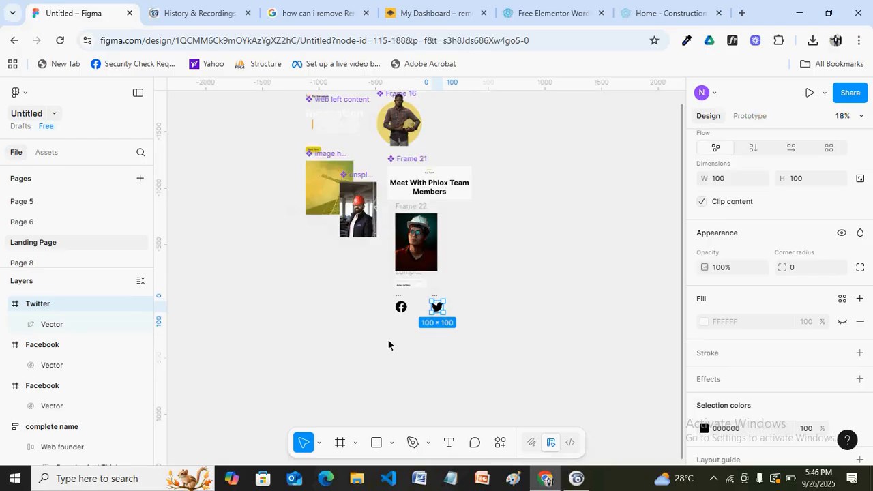
# Insert the Google G icon from Bootstrap Icons ('goog') and move it beside Twitter
pyautogui.rightClick(388, 344)
pyautogui.moveTo(422, 394)
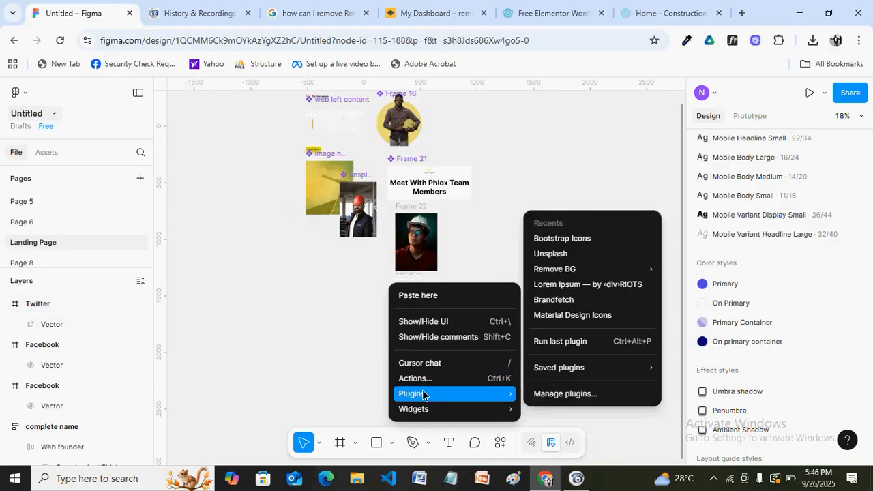
pyautogui.click(540, 240)
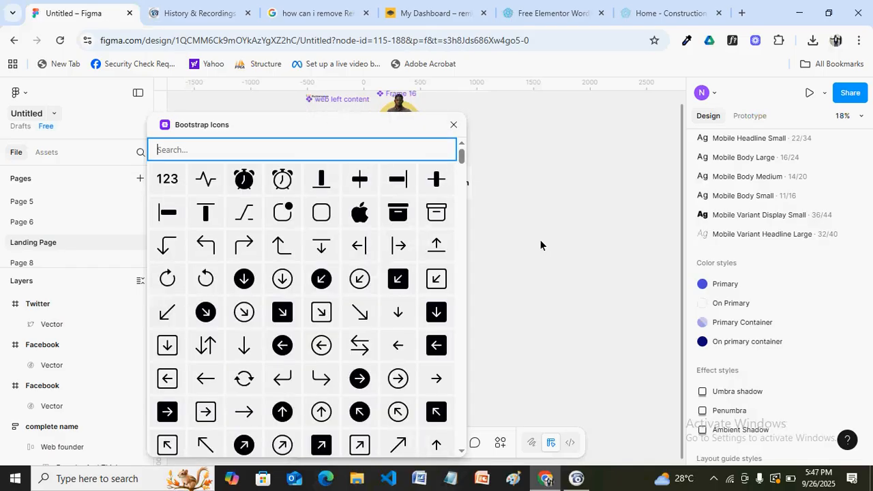
pyautogui.write('goog')
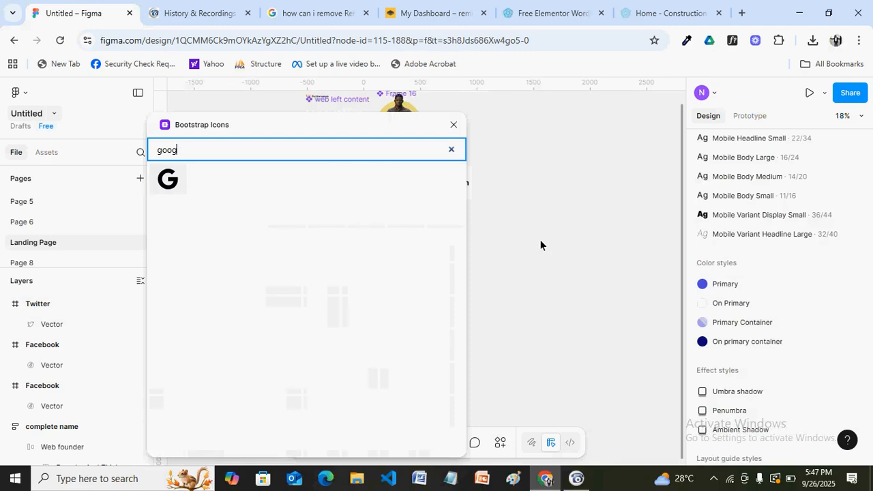
pyautogui.write('le ')
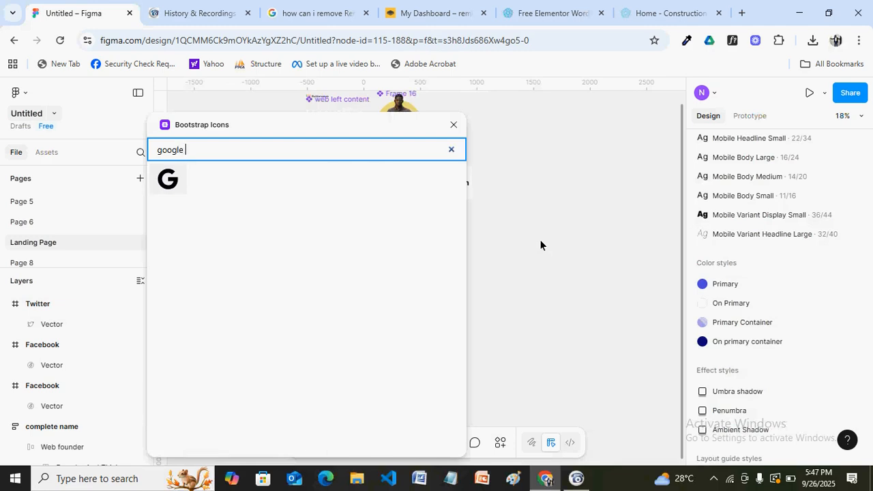
pyautogui.write('plus')
pyautogui.press('BackSpace')
pyautogui.press('BackSpace')
pyautogui.press('BackSpace')
pyautogui.press('BackSpace')
pyautogui.press('BackSpace')
pyautogui.press('BackSpace')
pyautogui.press('BackSpace')
pyautogui.press('BackSpace')
pyautogui.press('BackSpace')
pyautogui.press('BackSpace')
pyautogui.press('BackSpace')
pyautogui.write('g')
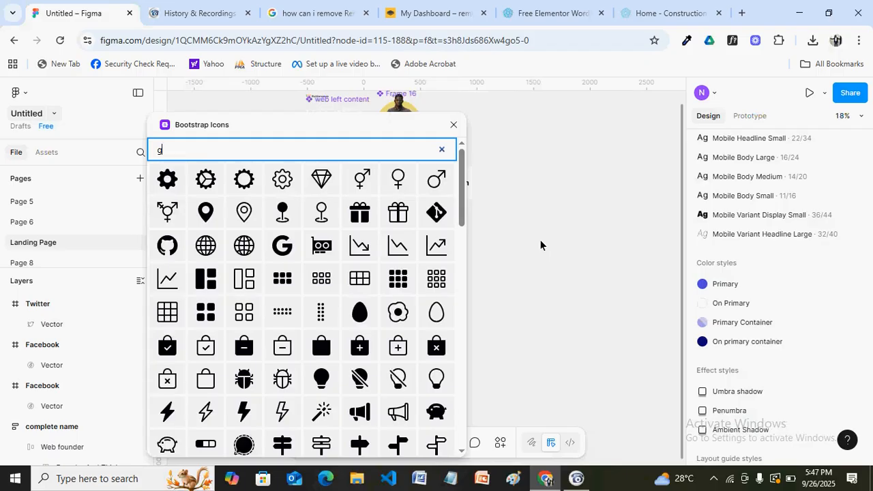
pyautogui.write('oog')
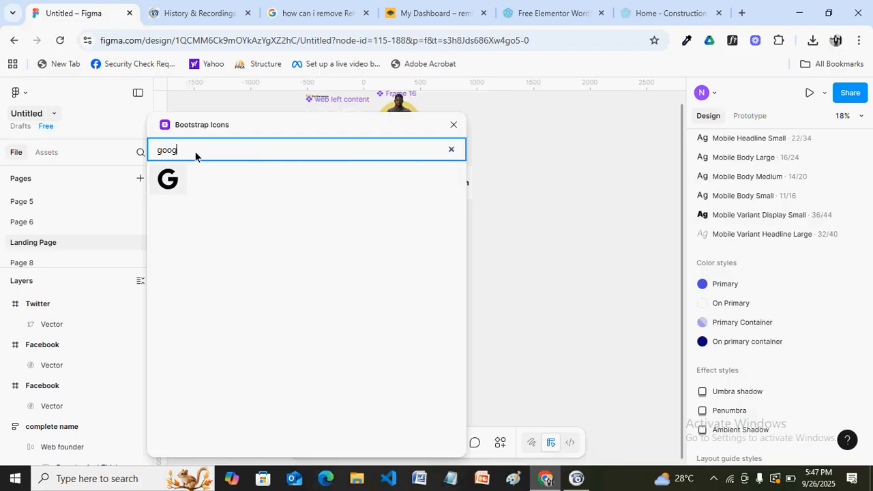
pyautogui.click(163, 184)
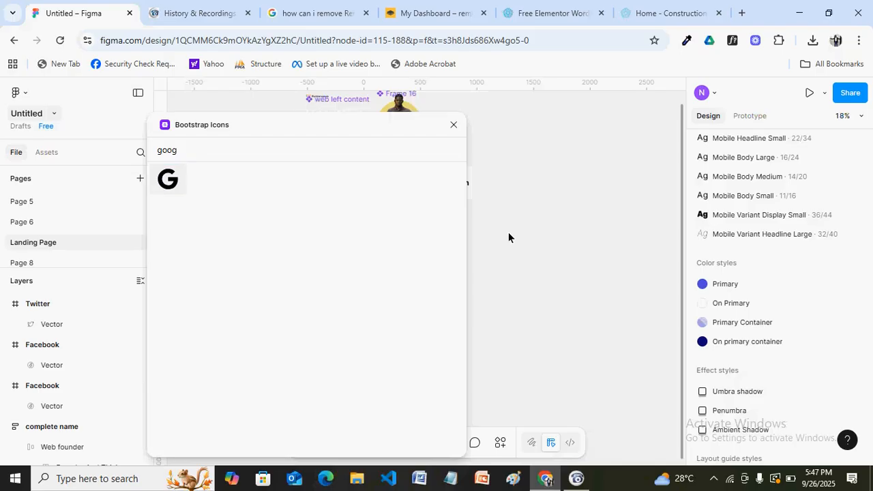
pyautogui.click(455, 122)
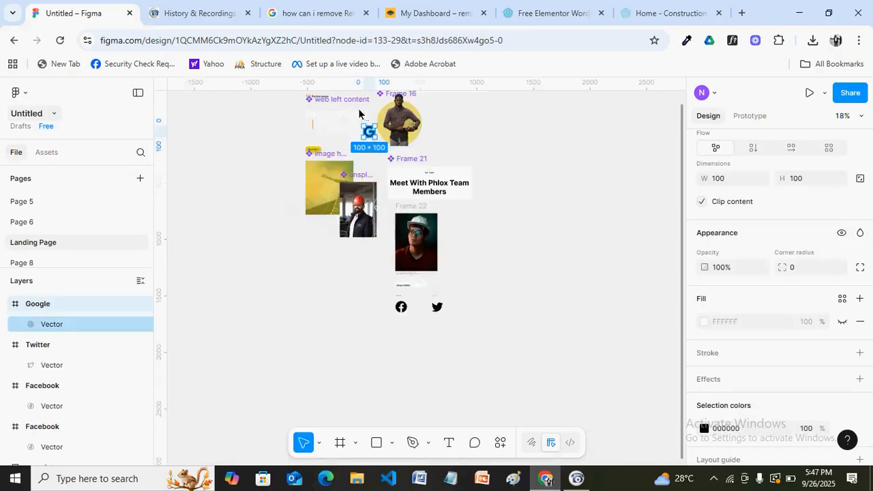
pyautogui.moveTo(461, 251); pyautogui.dragTo(461, 315)
pyautogui.click(499, 329)
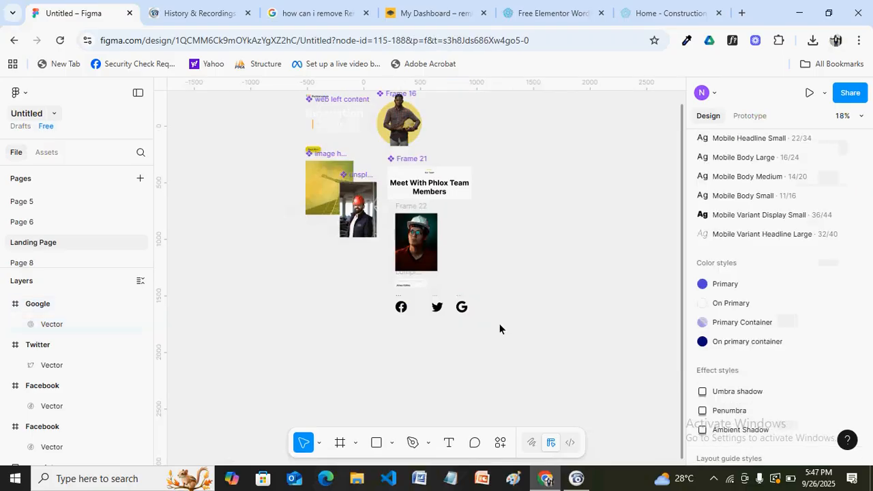
# Insert a Pinterest icon via Bootstrap Icons search 'pinterest' and place it right of the G icon
pyautogui.rightClick(499, 325)
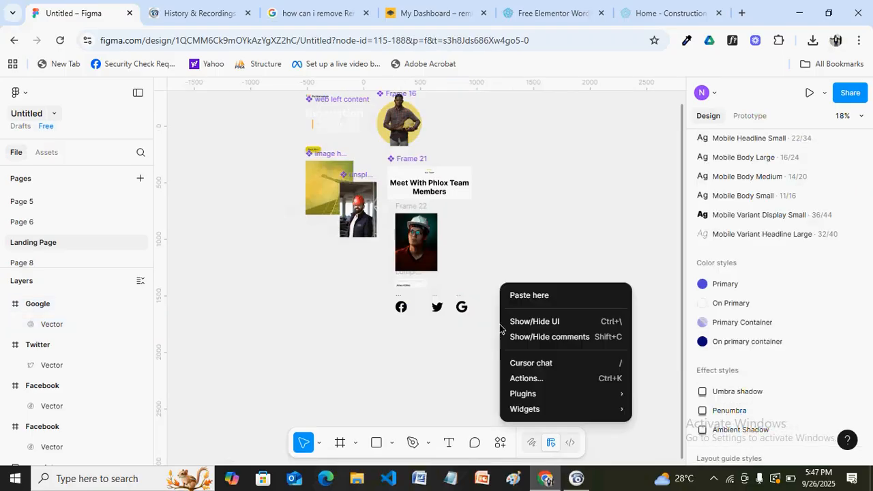
pyautogui.moveTo(532, 395)
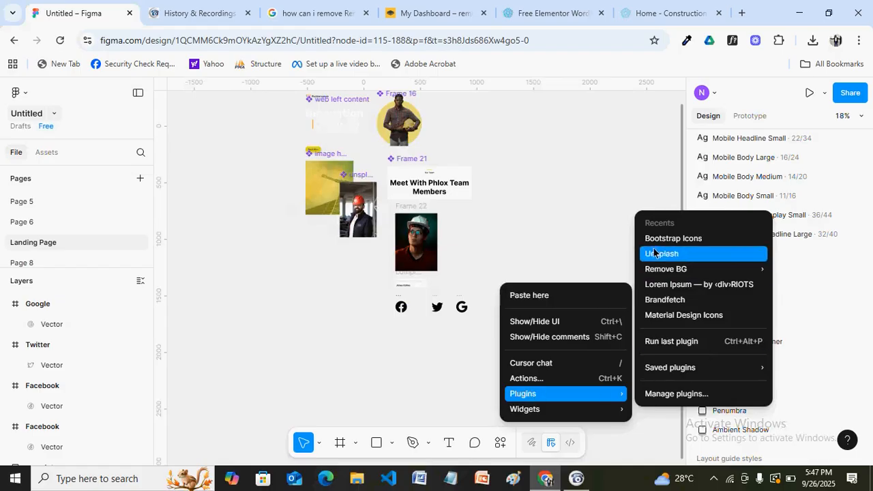
pyautogui.click(462, 253)
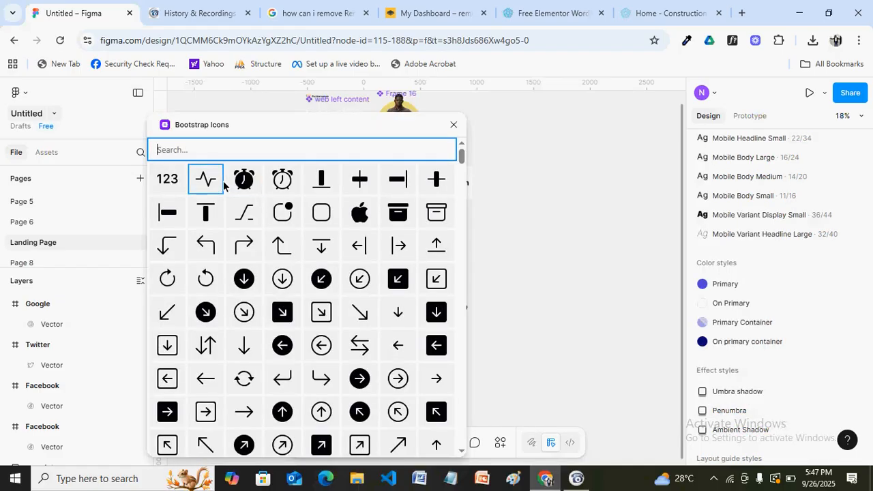
pyautogui.write('pin')
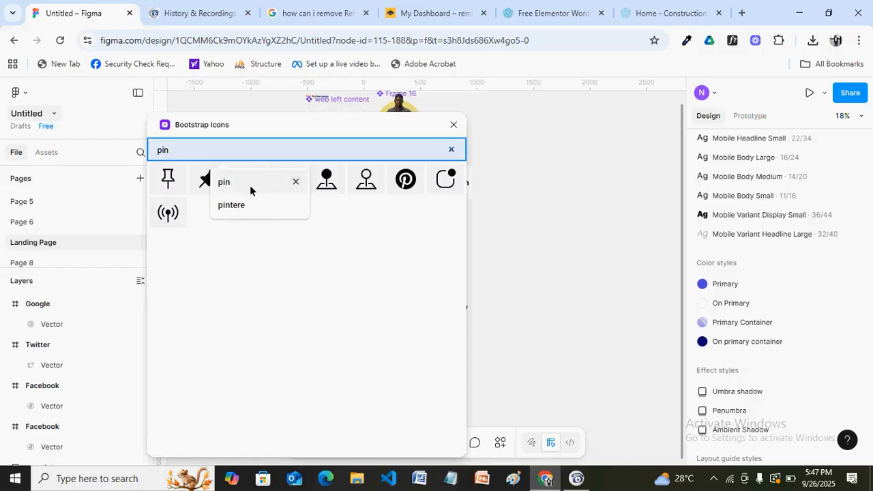
pyautogui.click(295, 182)
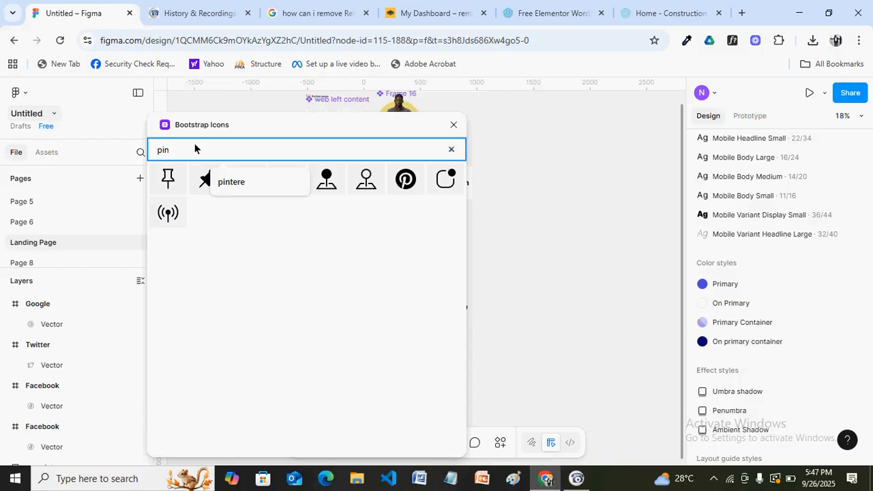
pyautogui.write('teres')
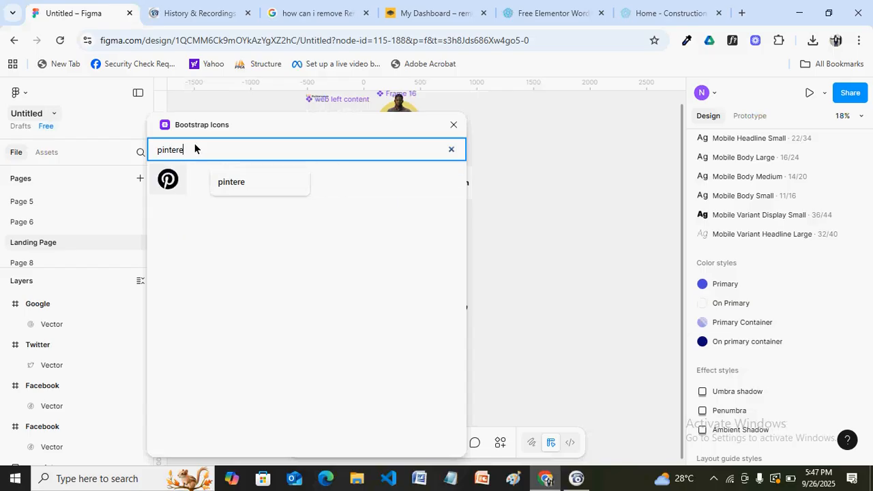
pyautogui.click(169, 177)
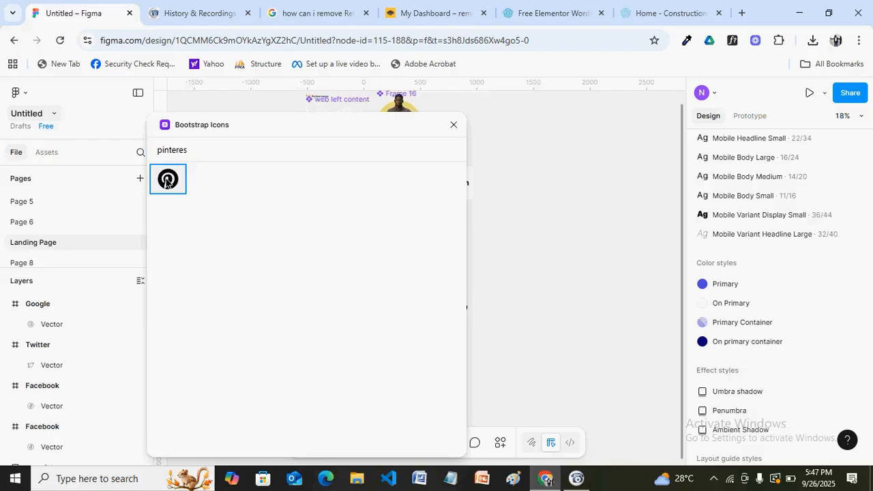
pyautogui.click(453, 124)
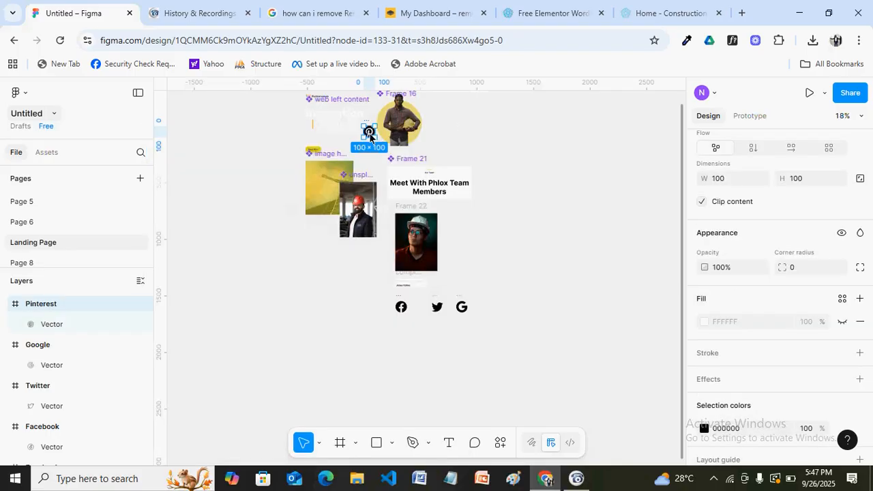
pyautogui.moveTo(368, 135); pyautogui.dragTo(494, 310)
pyautogui.click(463, 316)
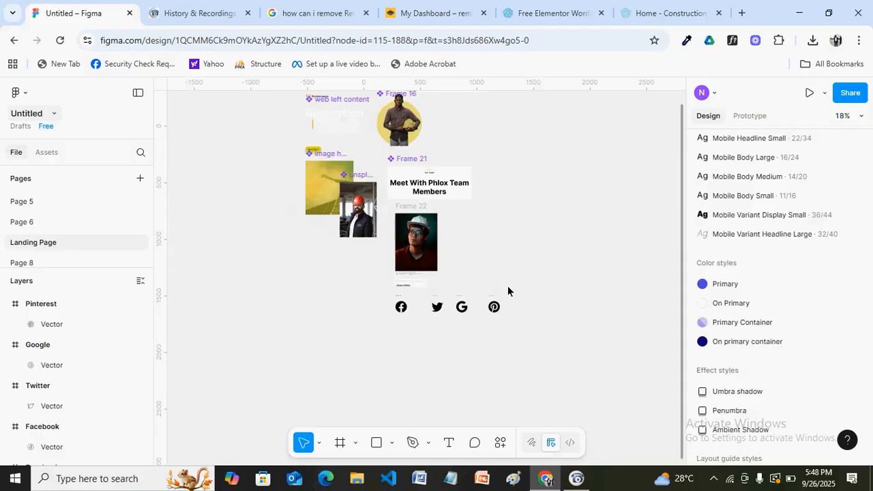
pyautogui.keyDown('ctrl'); pyautogui.scroll(5, 507, 285); pyautogui.keyUp('ctrl')
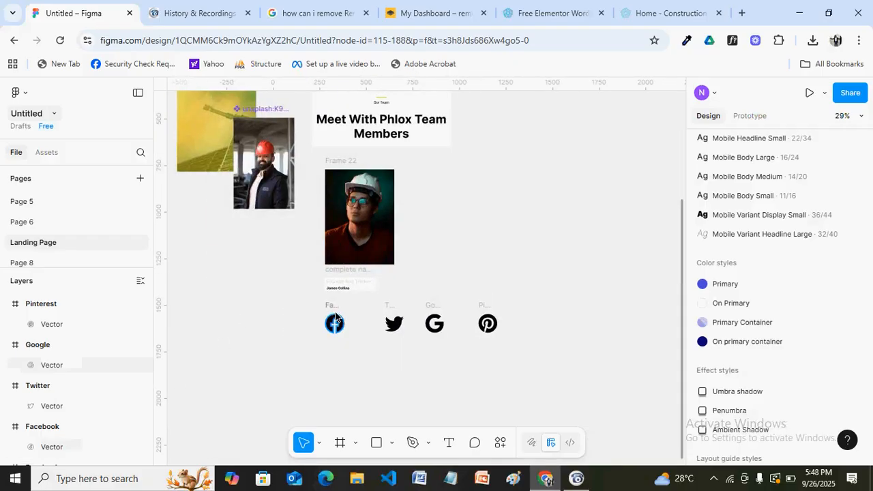
# Resize the Facebook icon frame to 24×24
pyautogui.click(336, 318)
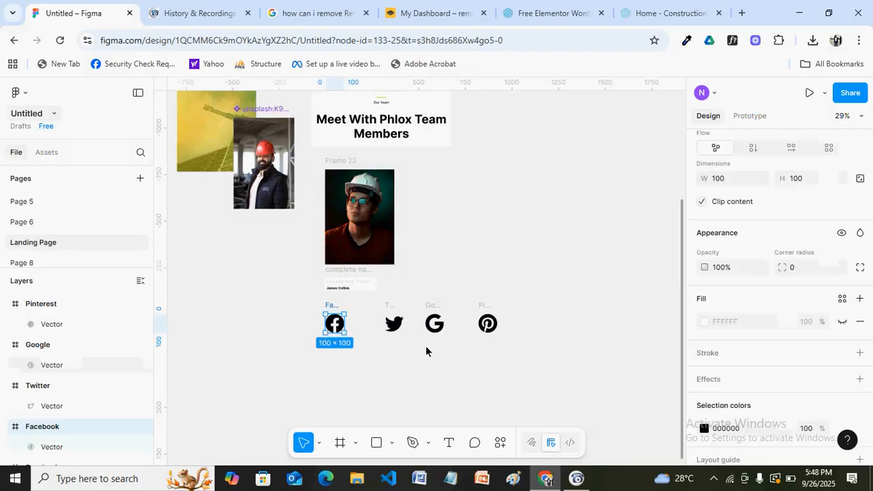
pyautogui.moveTo(869, 279); pyautogui.dragTo(867, 193)
pyautogui.scroll(-3, 867, 194)
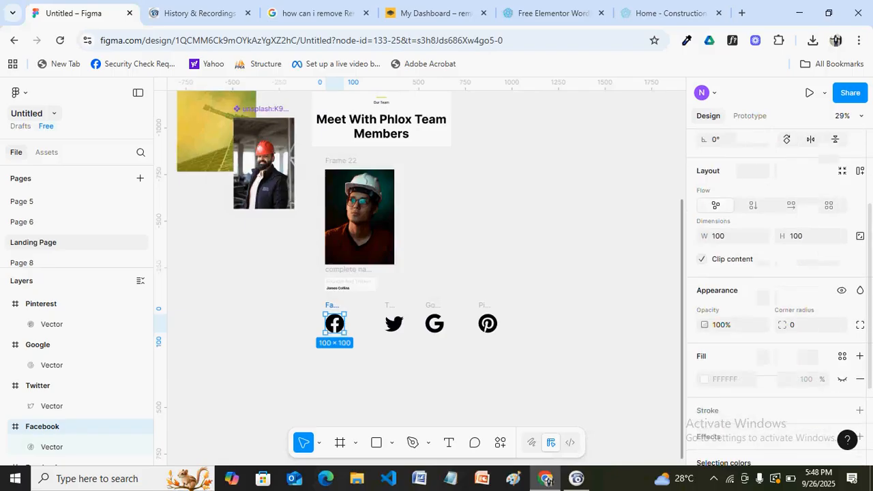
pyautogui.moveTo(870, 250); pyautogui.dragTo(864, 172)
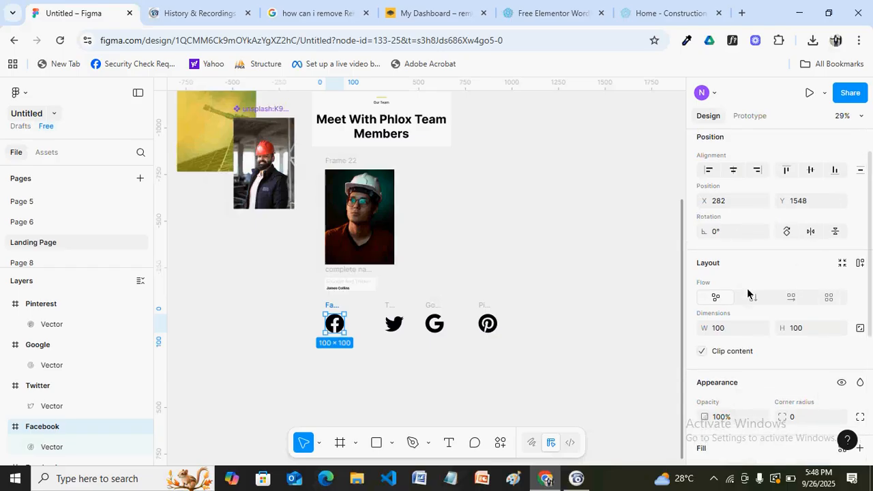
pyautogui.click(724, 333)
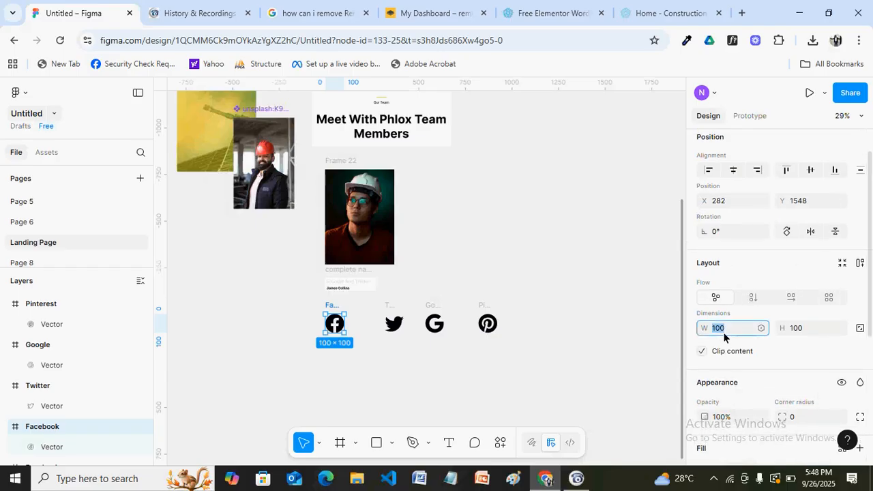
pyautogui.write('24')
pyautogui.press('Return')
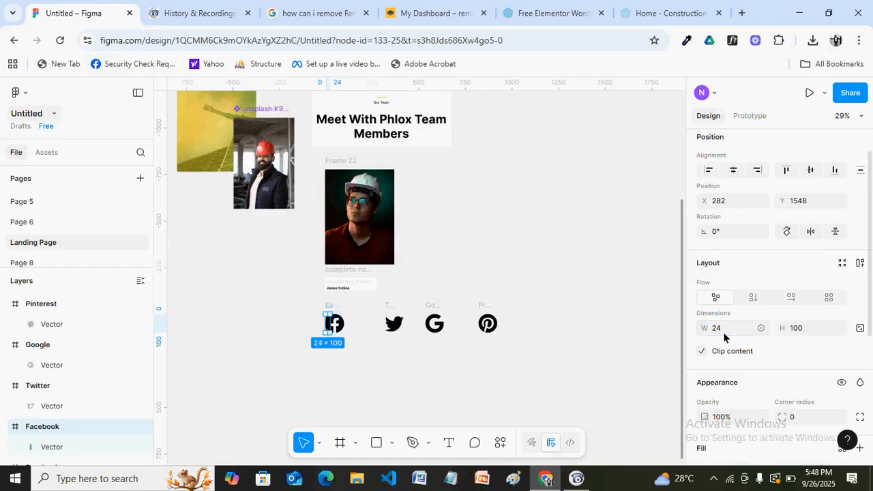
pyautogui.click(808, 333)
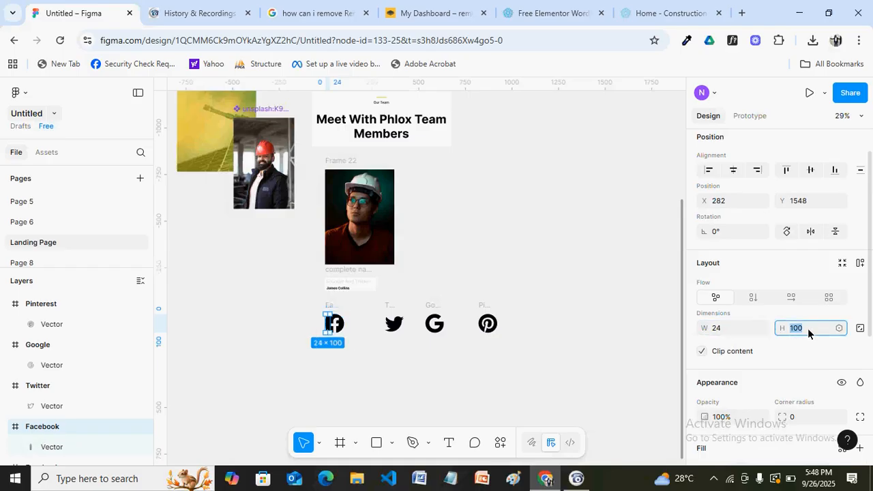
pyautogui.write('24')
pyautogui.press('Return')
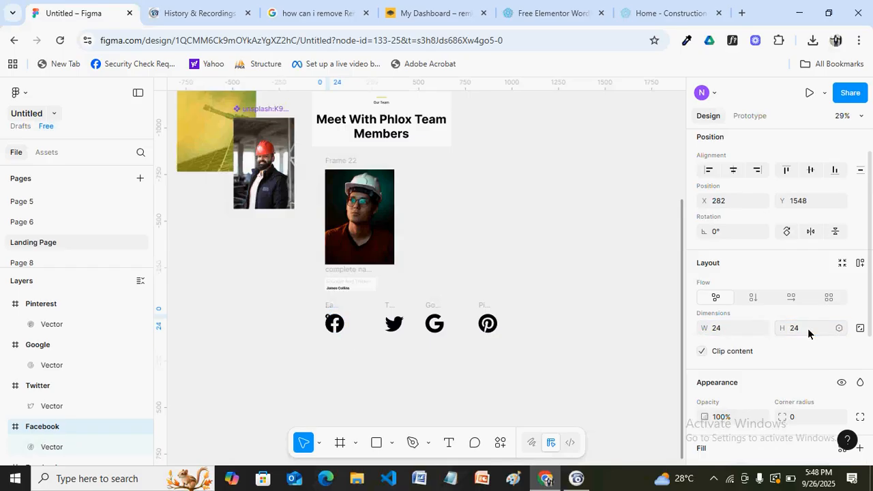
# Delete the yellow image holder frame and the loose Facebook vector
pyautogui.doubleClick(341, 346)
pyautogui.moveTo(348, 351); pyautogui.dragTo(353, 359)
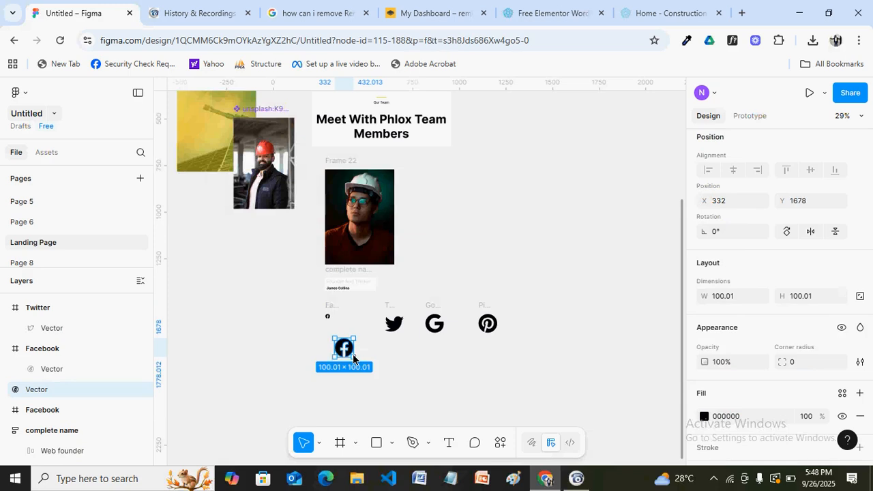
pyautogui.press('Tab')
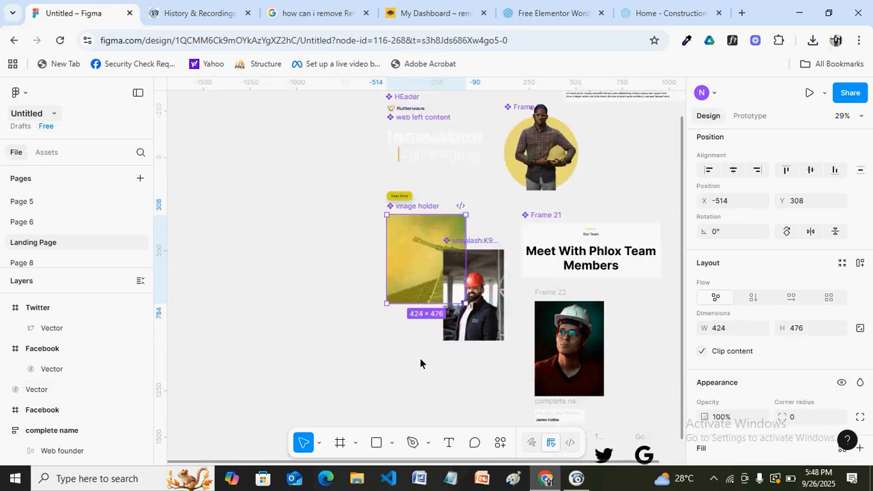
pyautogui.press('h')
pyautogui.moveTo(636, 364); pyautogui.dragTo(467, 203)
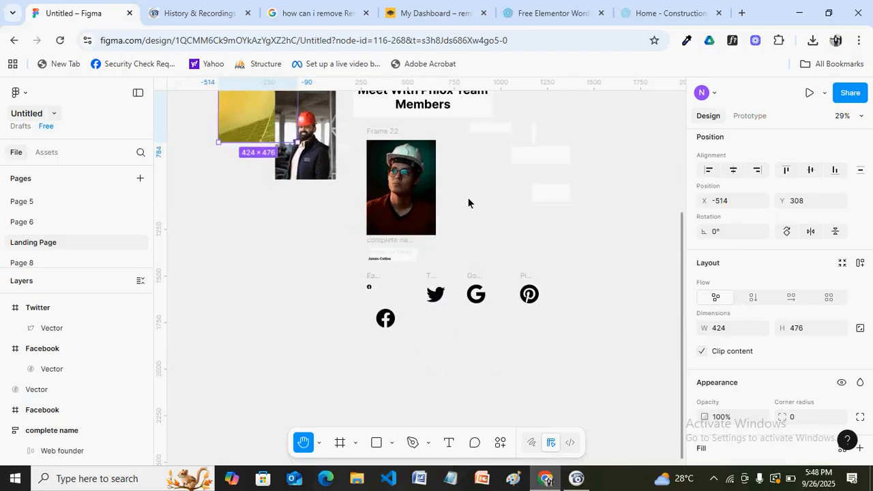
pyautogui.press('v')
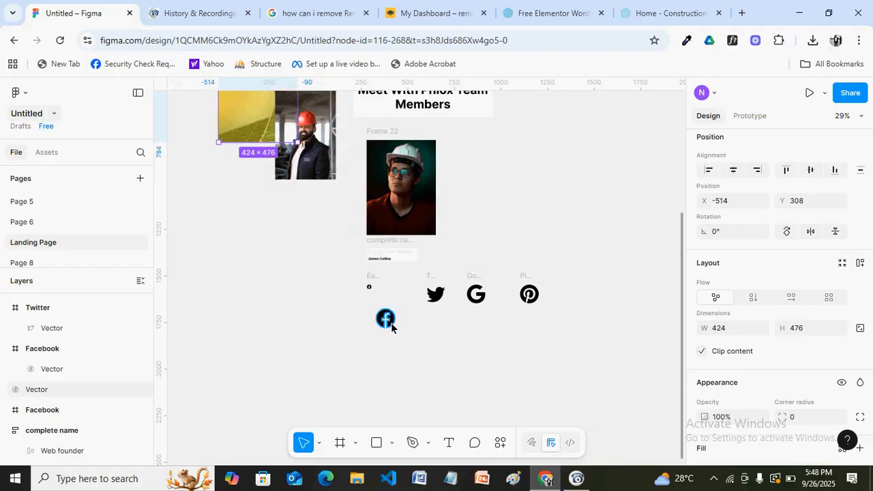
pyautogui.press('Delete')
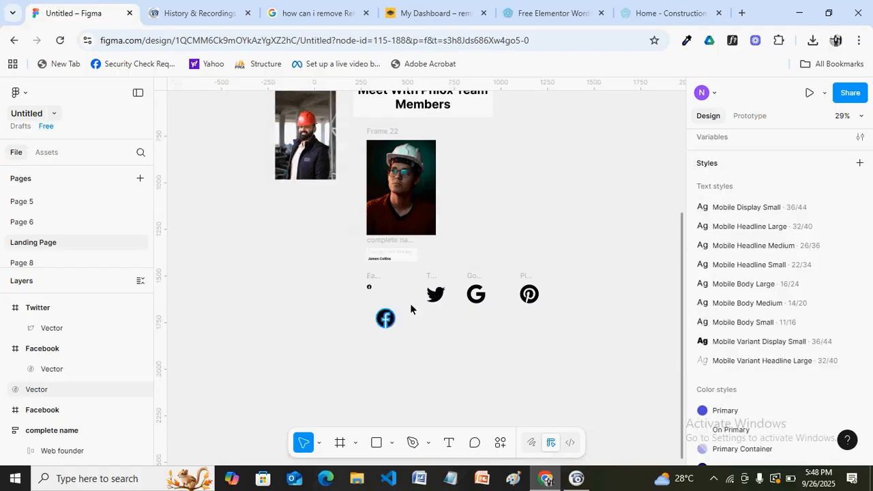
pyautogui.click(392, 321)
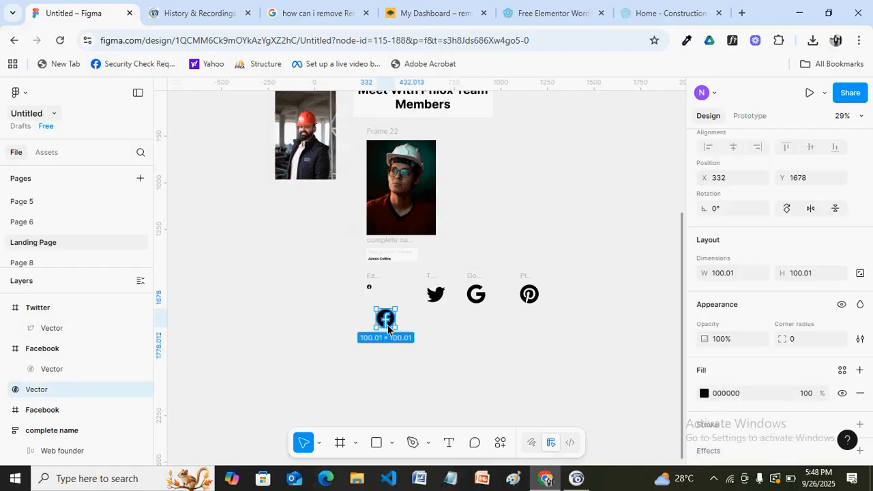
pyautogui.press('Delete')
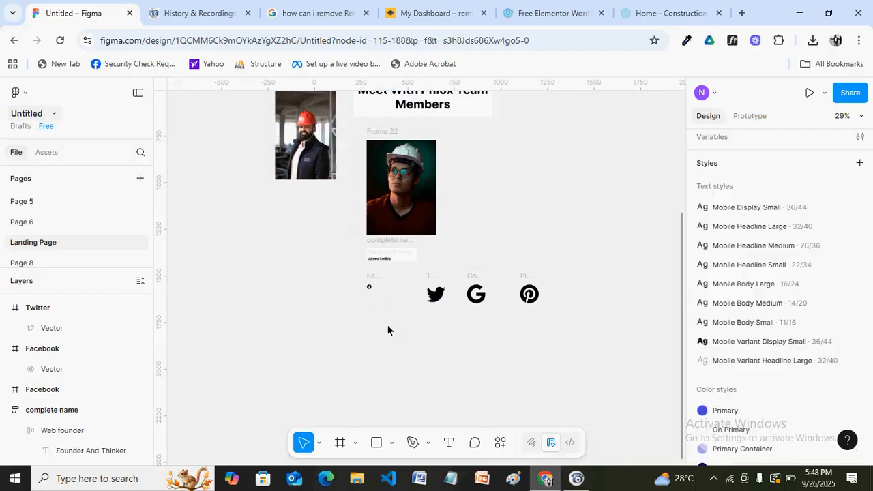
# Resize the Twitter icon to 28×24 and move it beside the Facebook icon
pyautogui.click(436, 295)
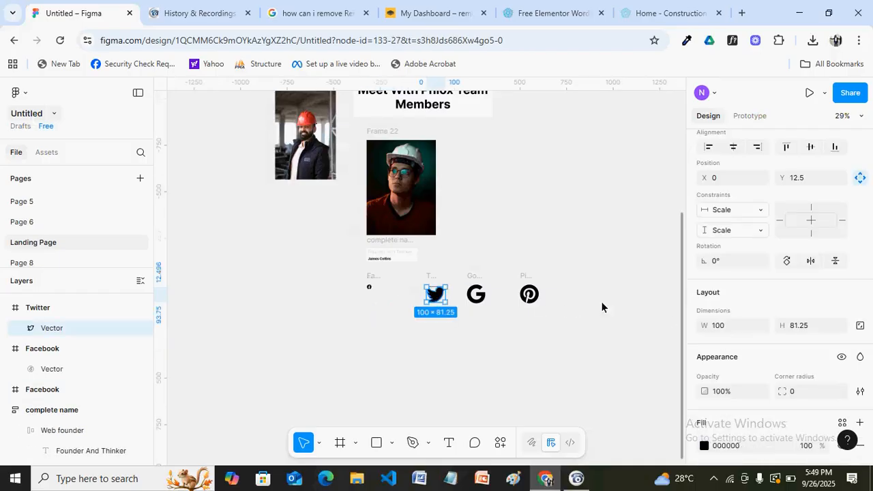
pyautogui.click(736, 327)
pyautogui.write('24')
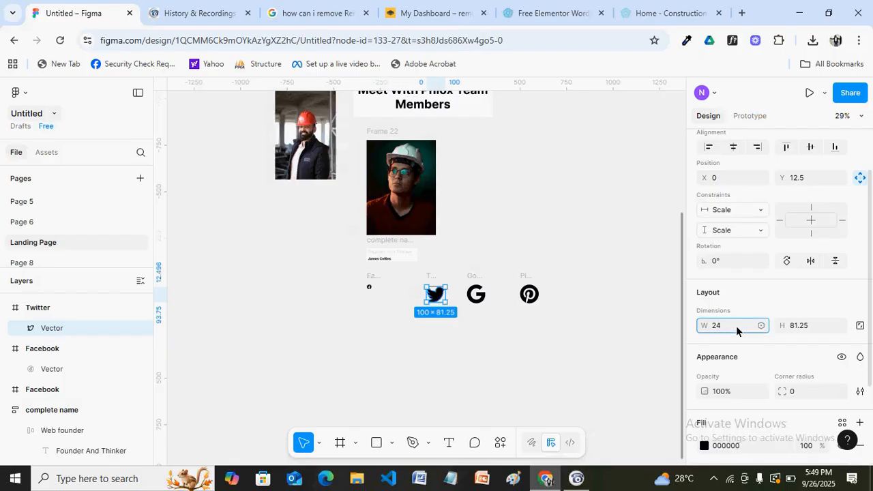
pyautogui.click(808, 327)
pyautogui.write('24')
pyautogui.press('Return')
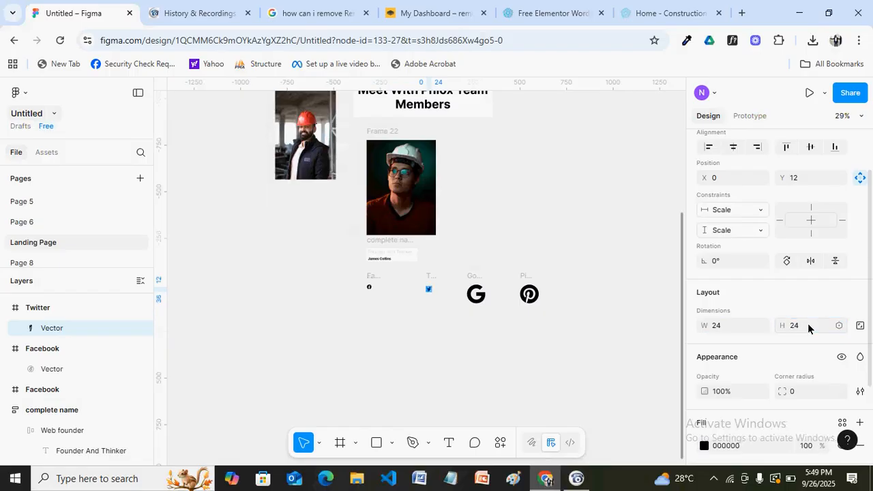
pyautogui.click(440, 302)
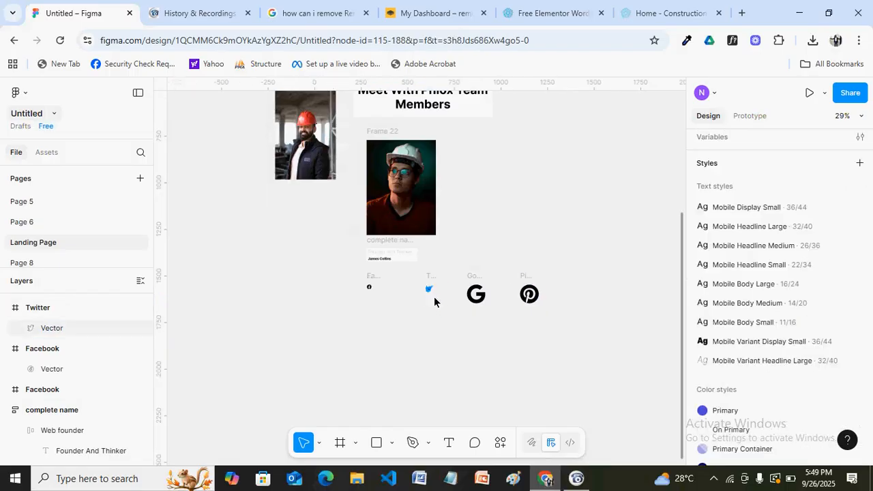
pyautogui.scroll(5, 483, 324)
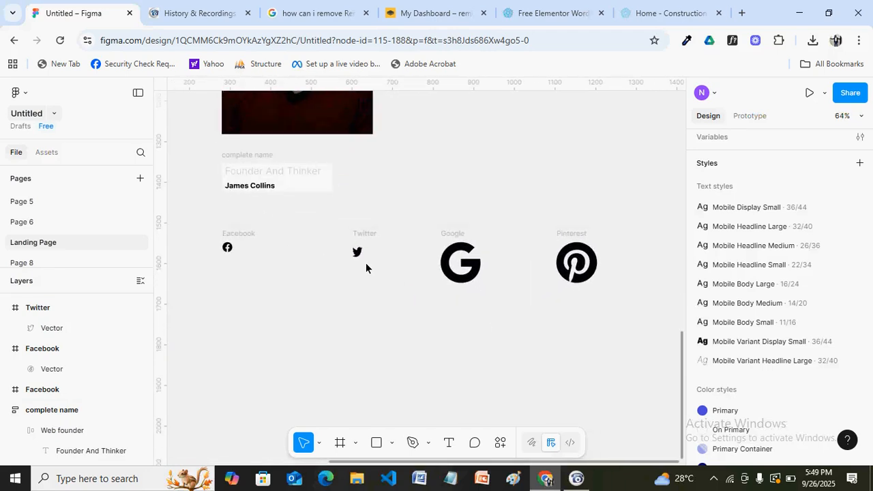
pyautogui.click(357, 252)
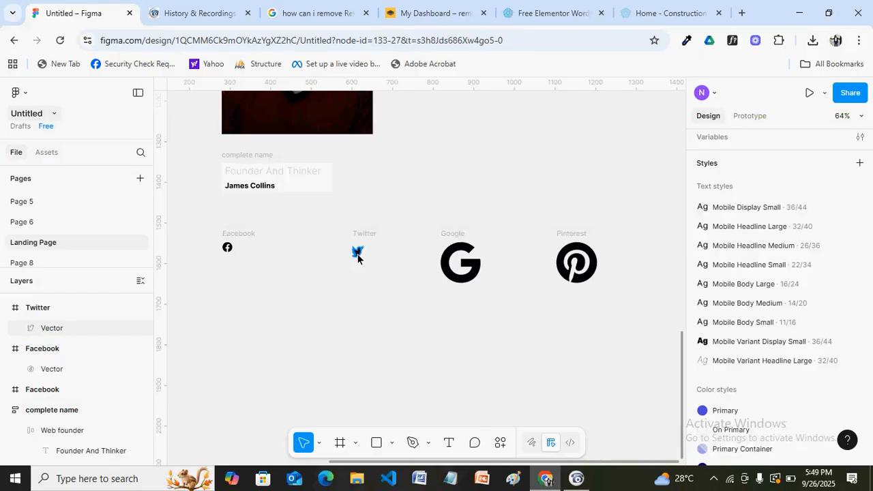
pyautogui.click(727, 329)
pyautogui.write('28')
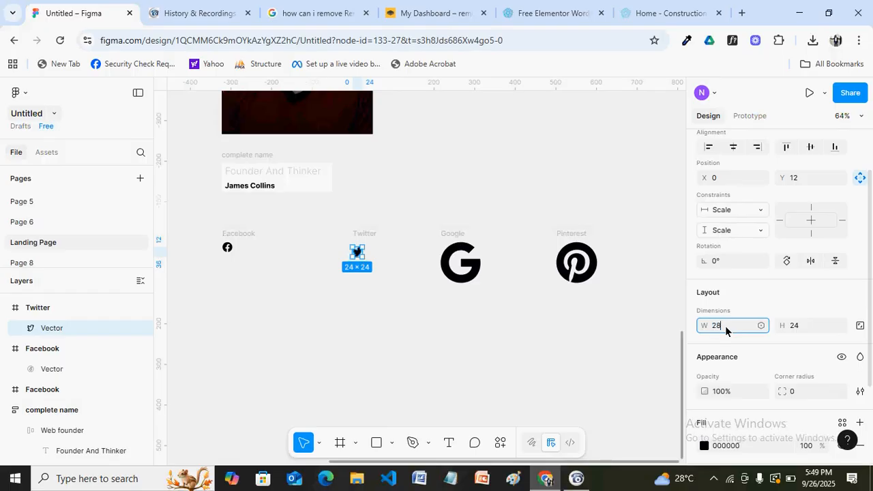
pyautogui.click(450, 302)
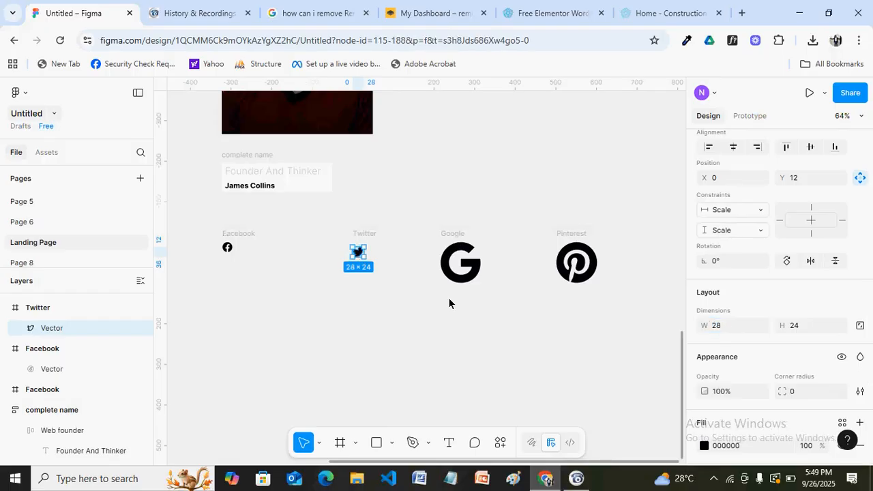
pyautogui.moveTo(345, 251); pyautogui.dragTo(289, 247)
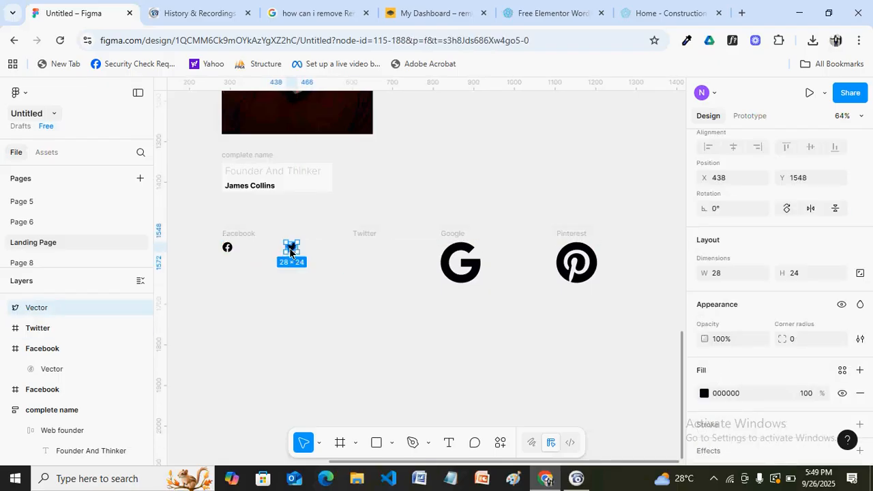
# Resize the Google G to 24×26 and move it next to the Twitter icon
pyautogui.click(468, 268)
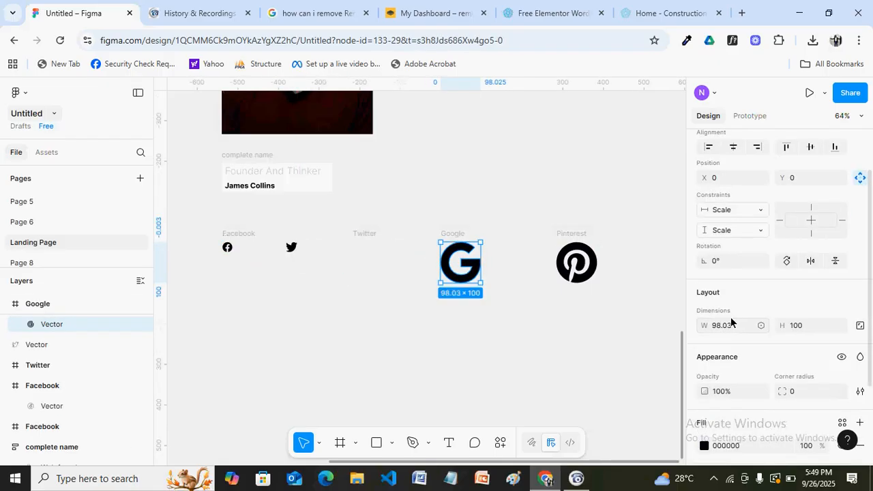
pyautogui.click(739, 325)
pyautogui.click(801, 324)
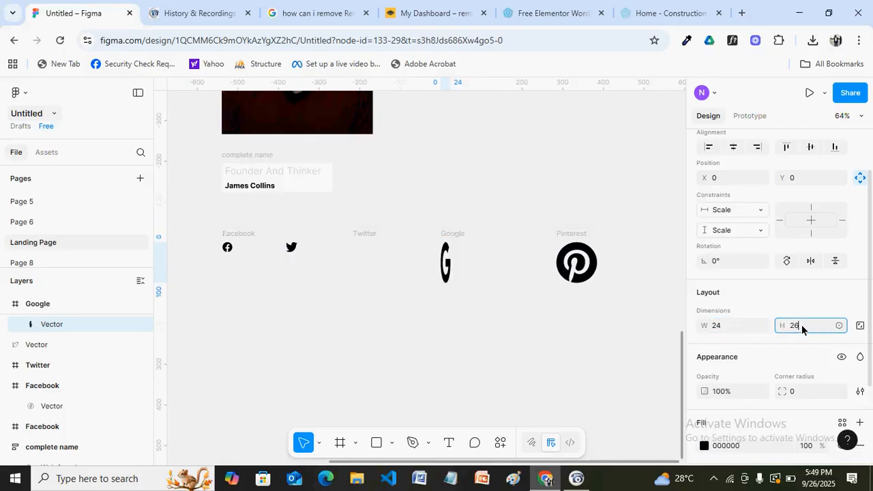
pyautogui.press('Return')
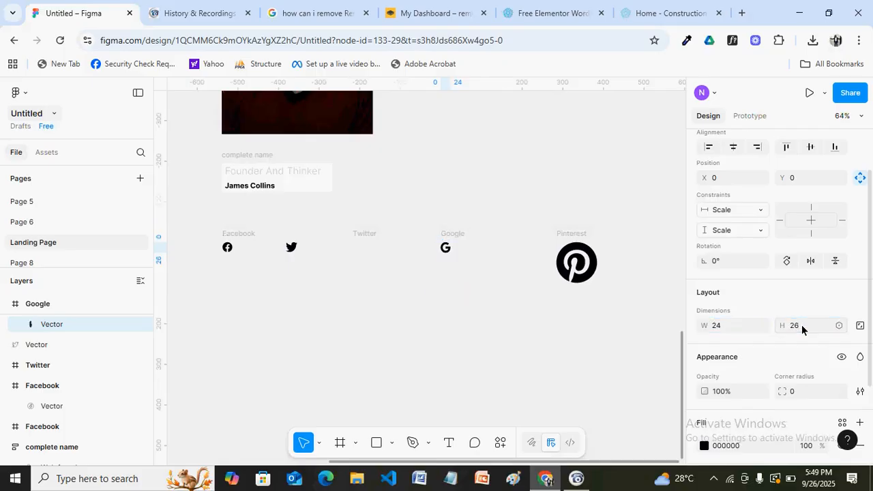
pyautogui.click(444, 248)
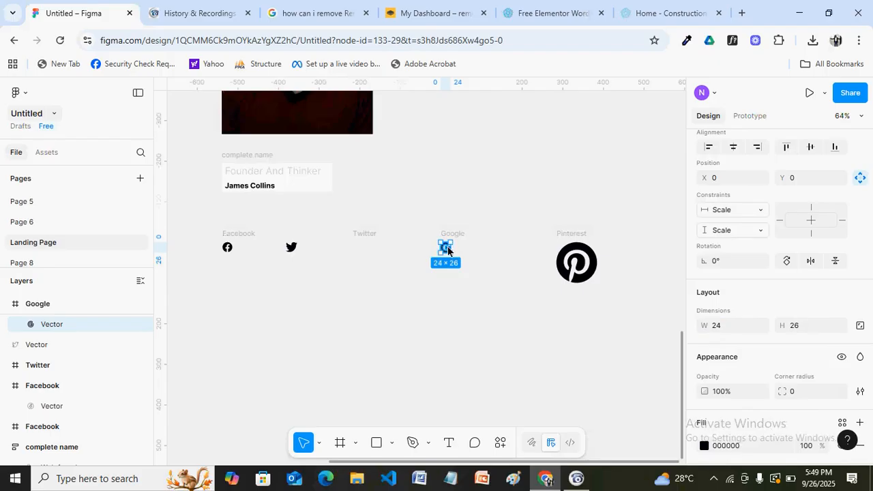
pyautogui.moveTo(447, 250); pyautogui.dragTo(334, 249)
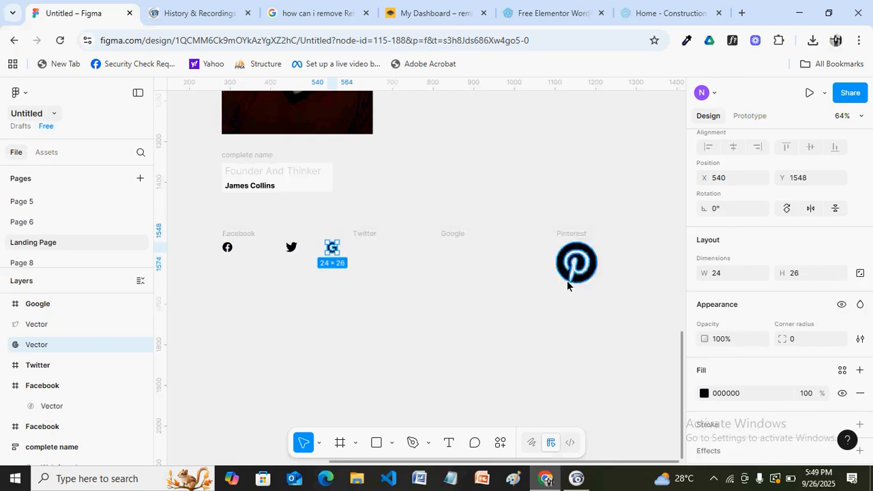
# Change the Google G icon's height to 24
pyautogui.click(807, 275)
pyautogui.doubleClick(806, 274)
pyautogui.write('24')
pyautogui.press('Return')
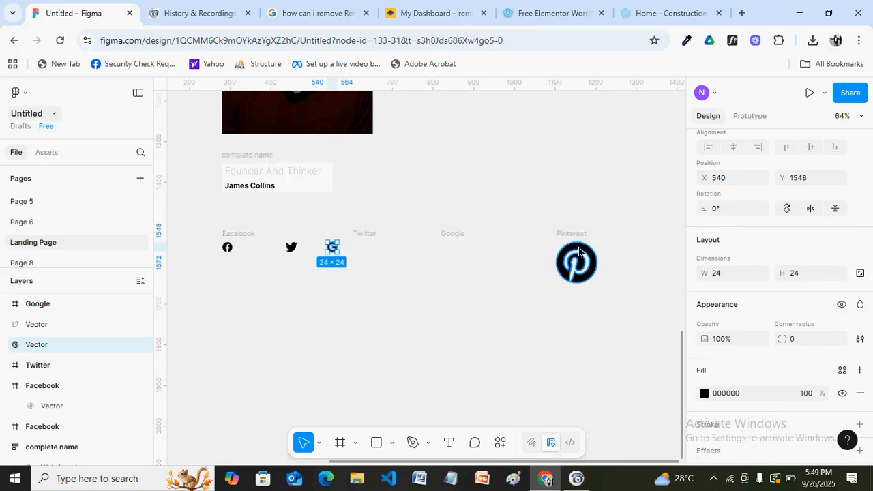
# Shrink the Pinterest icon to 24×24 and pull it toward the icon row
pyautogui.click(577, 253)
pyautogui.doubleClick(730, 327)
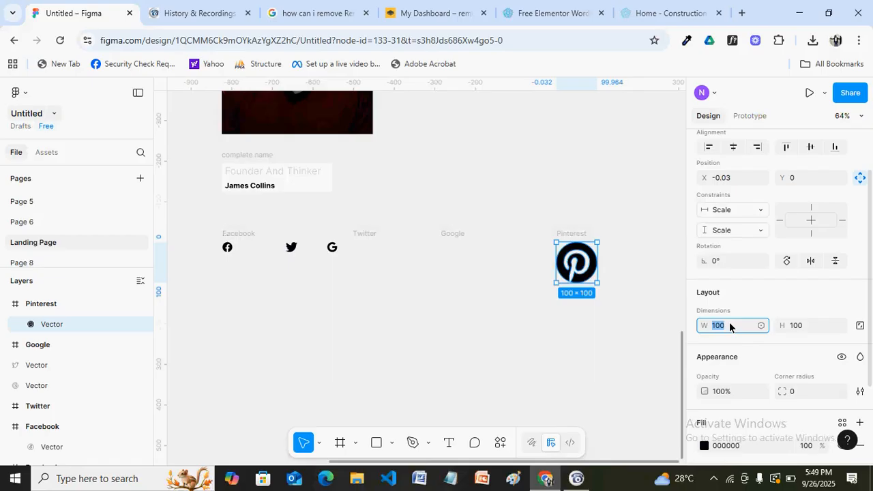
pyautogui.write('24')
pyautogui.doubleClick(791, 325)
pyautogui.write('24')
pyautogui.press('Return')
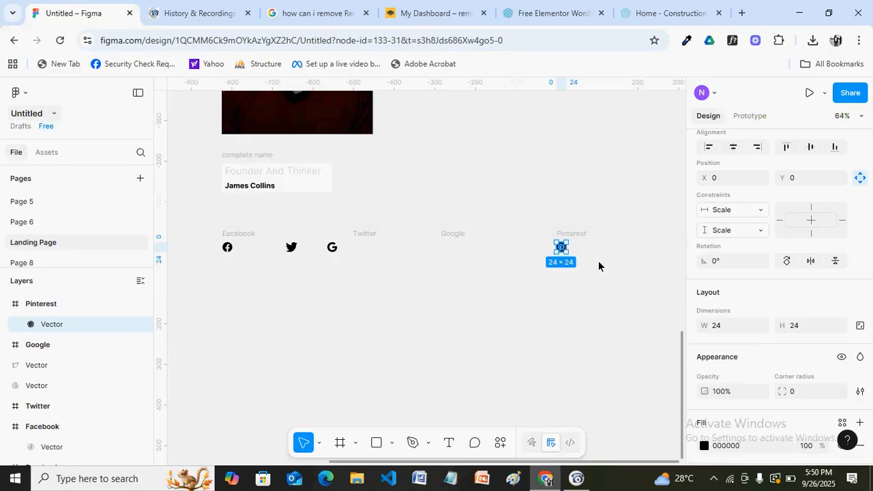
pyautogui.moveTo(562, 246); pyautogui.dragTo(363, 252)
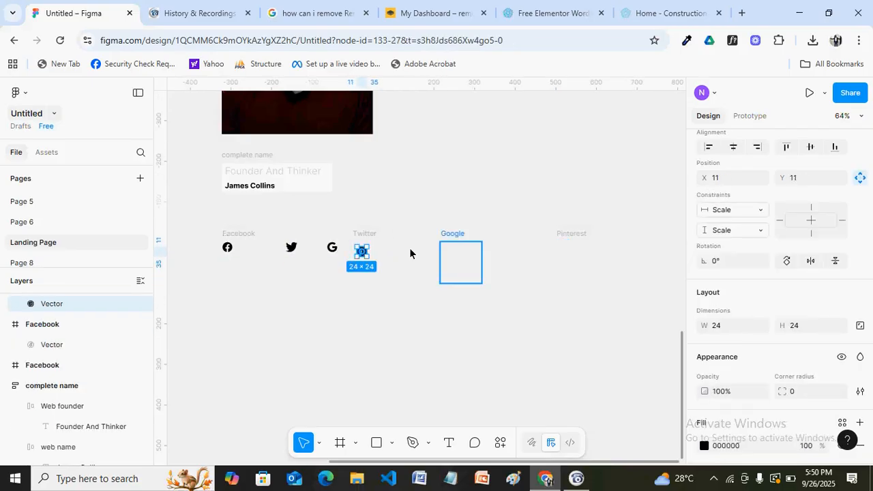
# Undo the stray move, delete the empty Twitter and Google frames, and place Pinterest beside G
pyautogui.hotkey('ctrl', 'z')
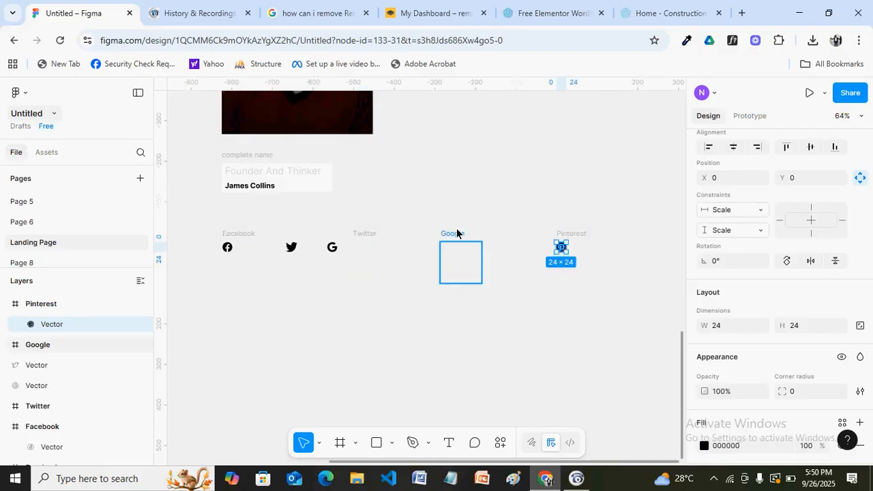
pyautogui.click(364, 235)
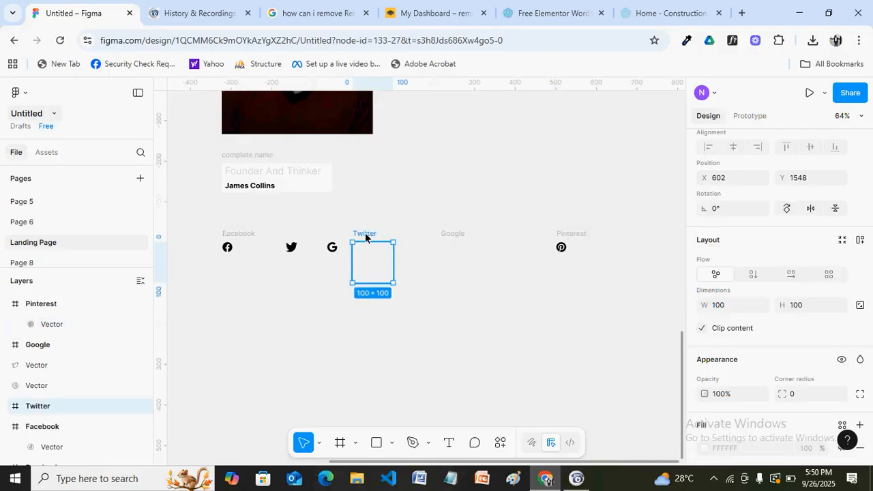
pyautogui.press('Delete')
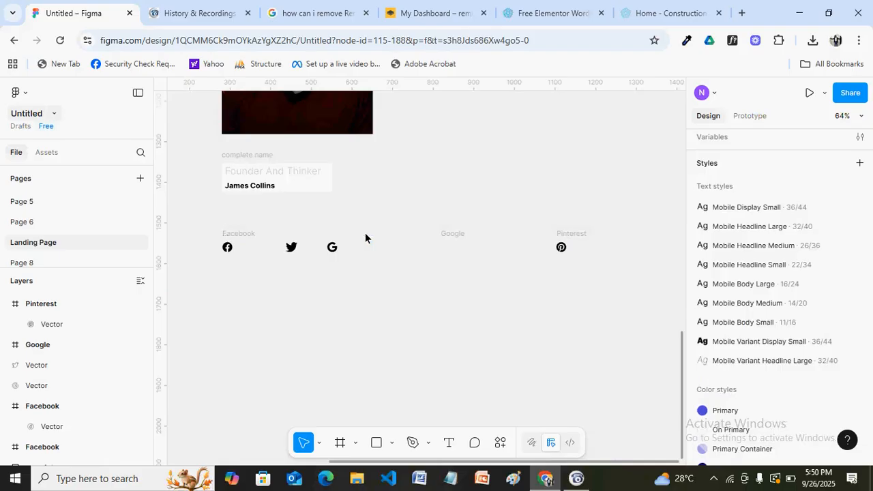
pyautogui.click(458, 238)
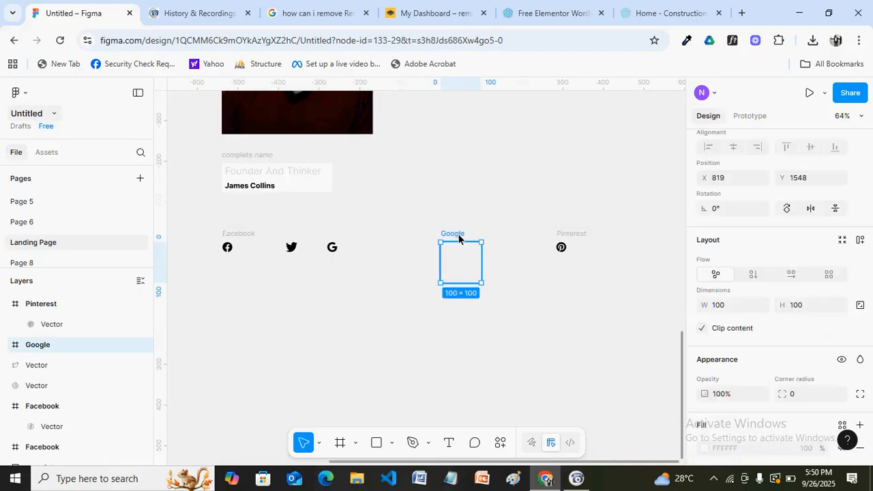
pyautogui.press('Delete')
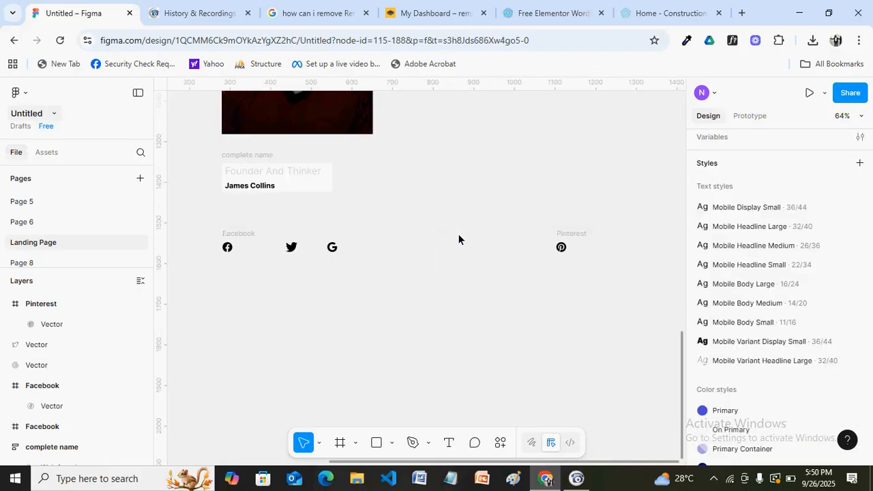
pyautogui.click(562, 248)
pyautogui.moveTo(562, 249); pyautogui.dragTo(371, 250)
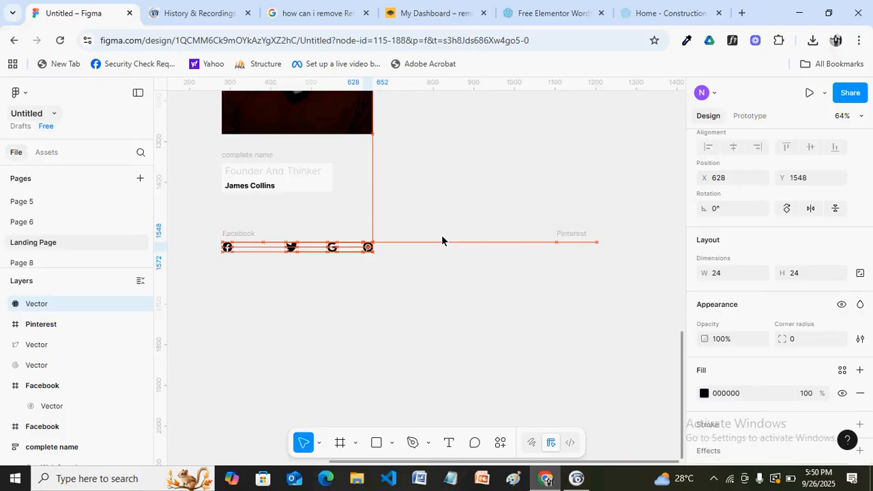
# Delete the empty Pinterest and Facebook frames and put the Facebook icon at the row's left end
pyautogui.click(575, 234)
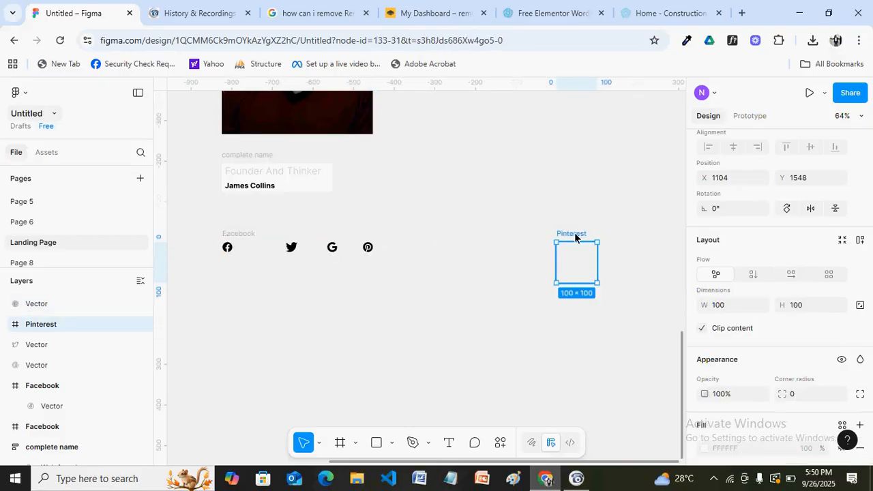
pyautogui.press('Delete')
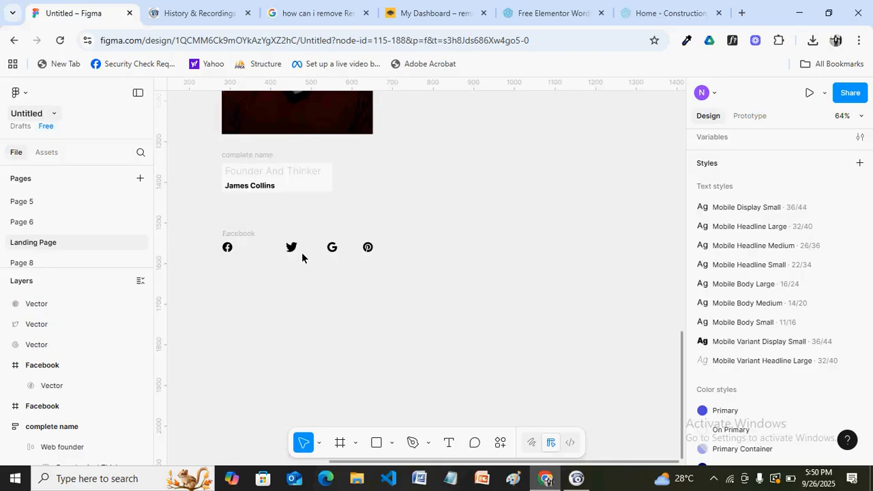
pyautogui.moveTo(230, 252); pyautogui.dragTo(300, 280)
pyautogui.click(237, 232)
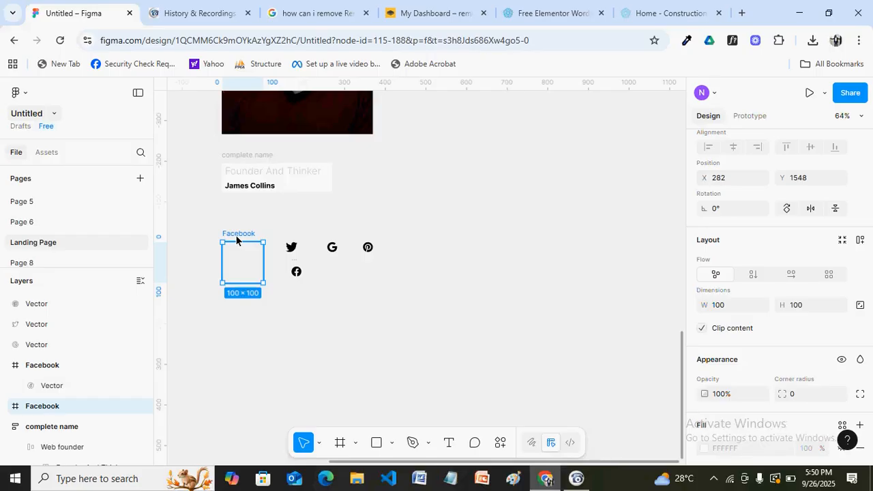
pyautogui.press('Delete')
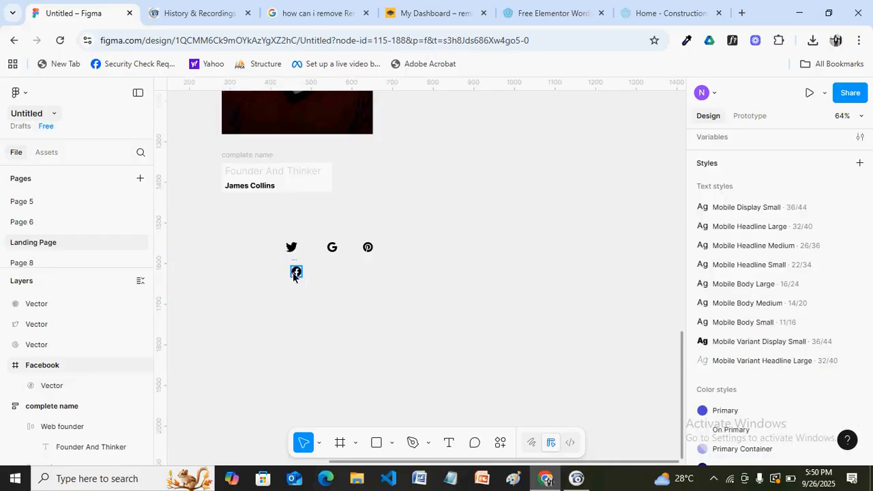
pyautogui.moveTo(296, 271); pyautogui.dragTo(264, 246)
pyautogui.click(605, 308)
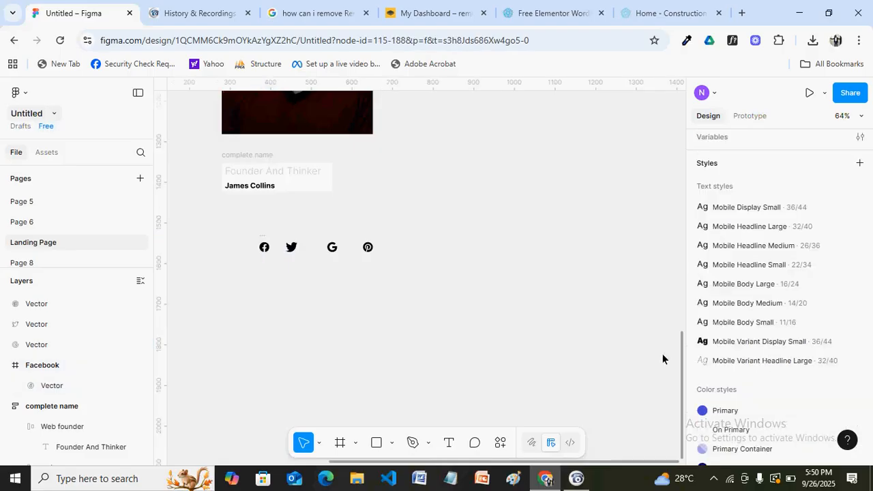
# Enter path editing on the yellow accent line above Our Team and select all its points
pyautogui.moveTo(683, 369); pyautogui.dragTo(680, 234)
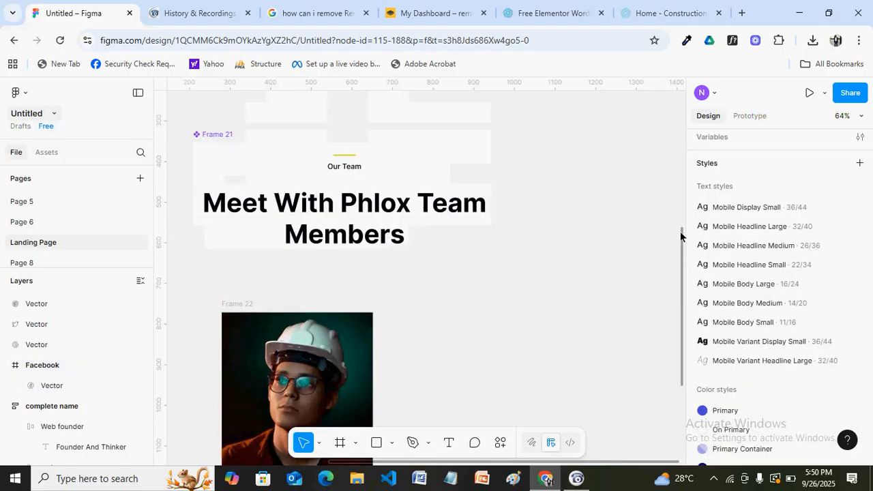
pyautogui.click(349, 160)
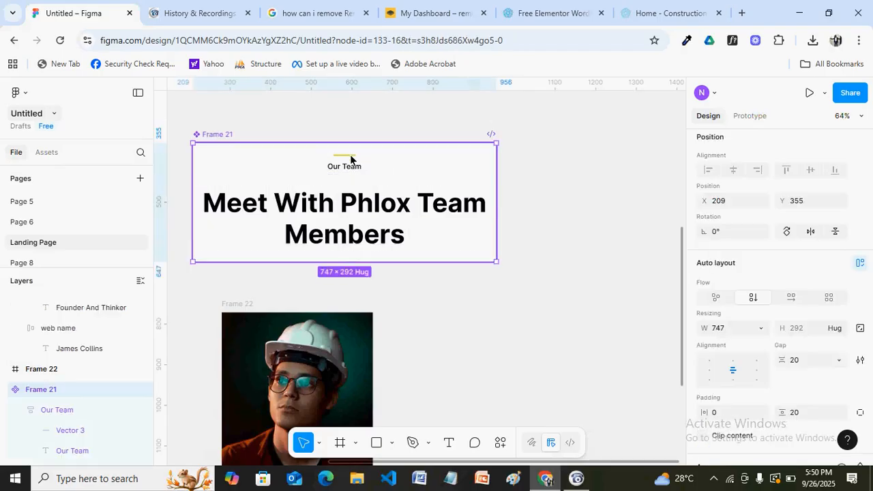
pyautogui.click(346, 161)
pyautogui.doubleClick(345, 161)
pyautogui.doubleClick(345, 161)
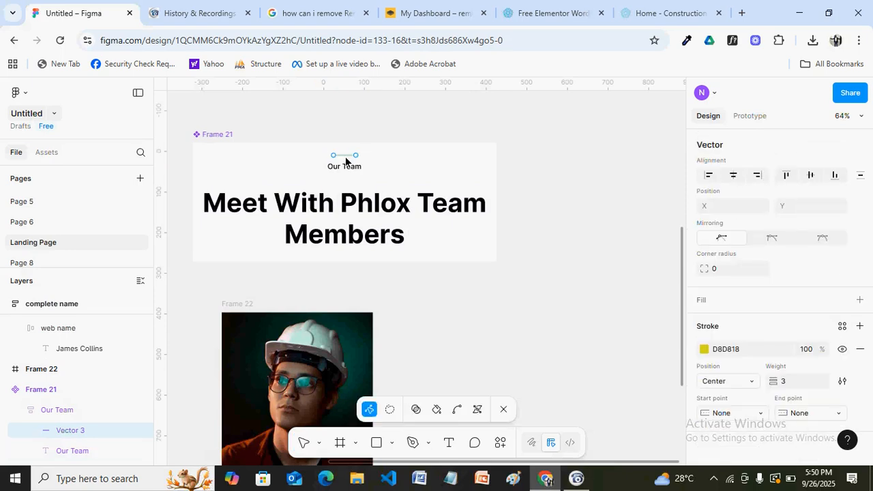
pyautogui.press('ctrl')
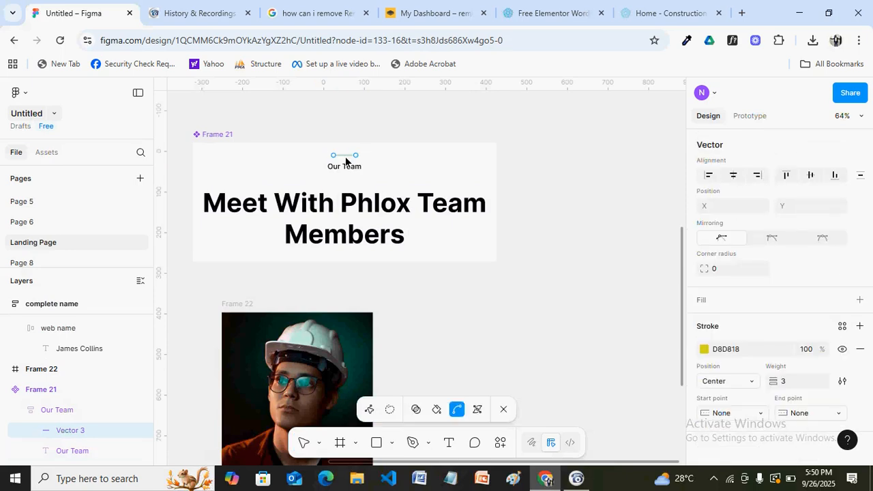
pyautogui.hotkey('ctrl', 'a')
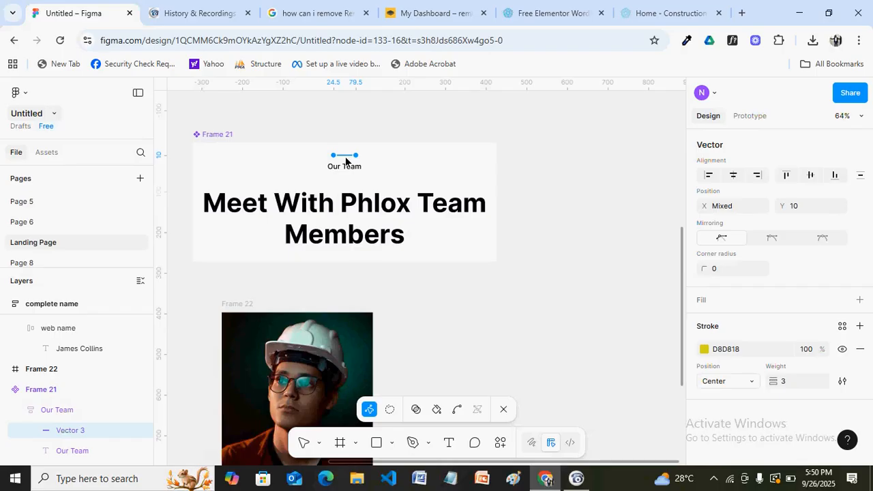
pyautogui.moveTo(345, 160); pyautogui.dragTo(480, 313)
# Undo the accidental move of the line and exit path editing
pyautogui.hotkey('ctrl', 'z')
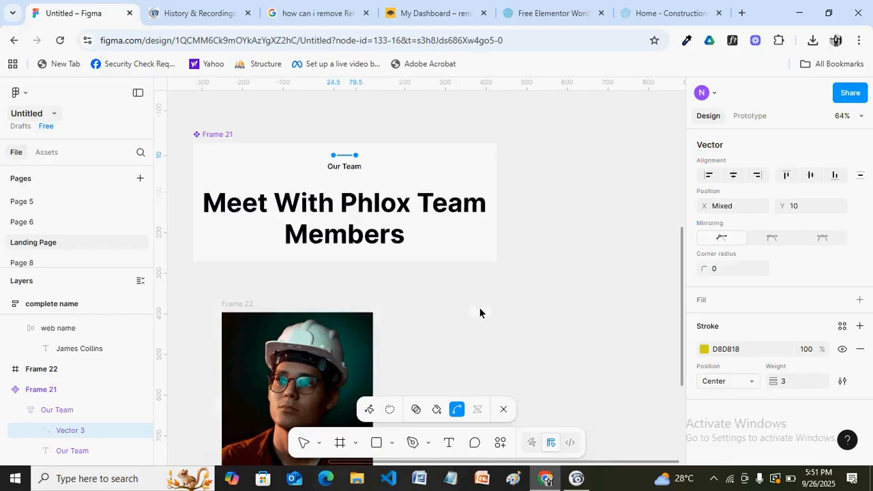
pyautogui.click(383, 124)
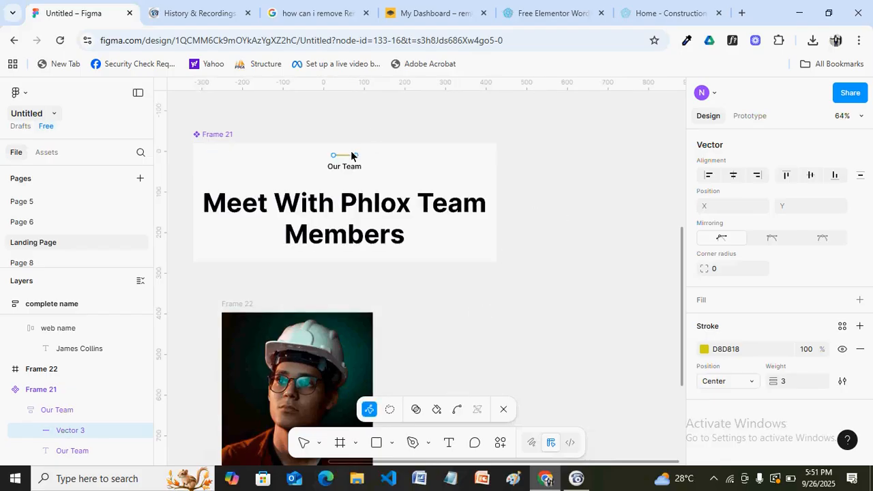
pyautogui.click(448, 153)
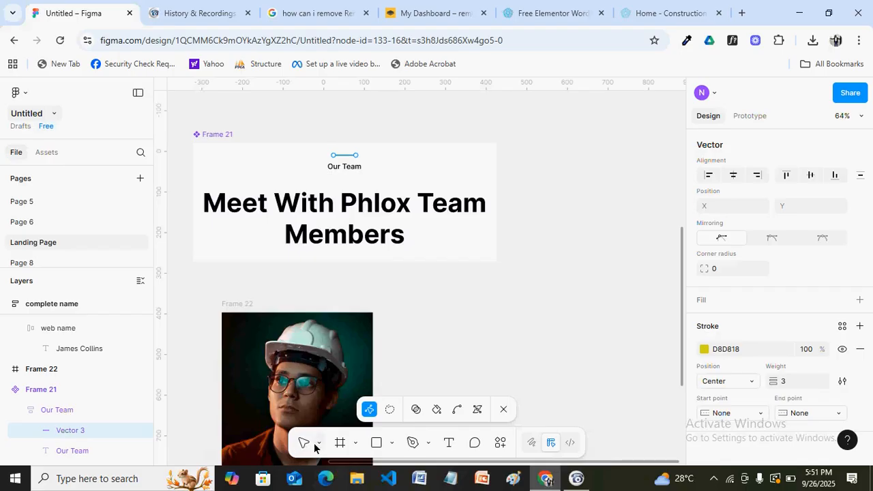
pyautogui.press('ctrl')
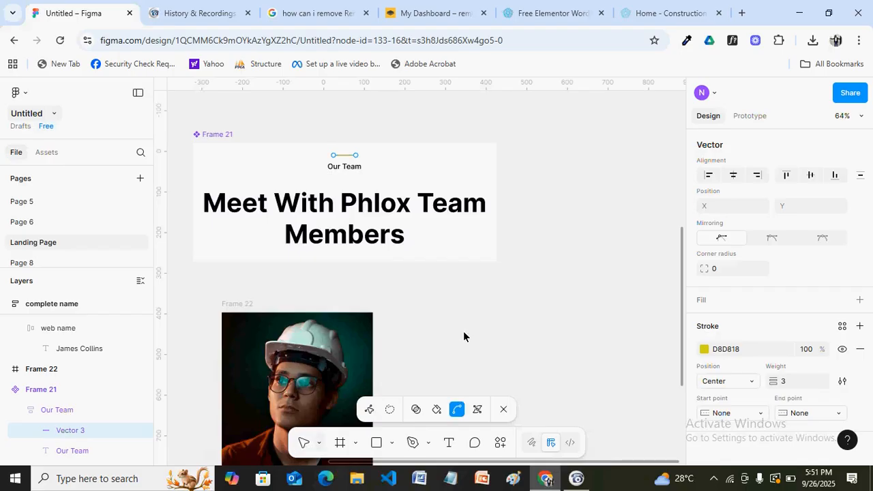
pyautogui.press('Escape')
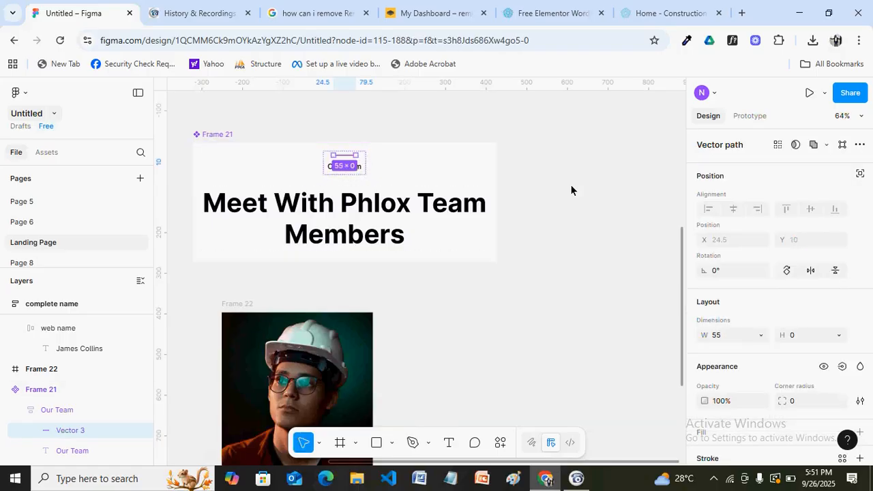
# Duplicate the Vector 3 accent line and drag the Vector 4 copy out of Frame 21
pyautogui.press('Escape')
pyautogui.click(347, 158)
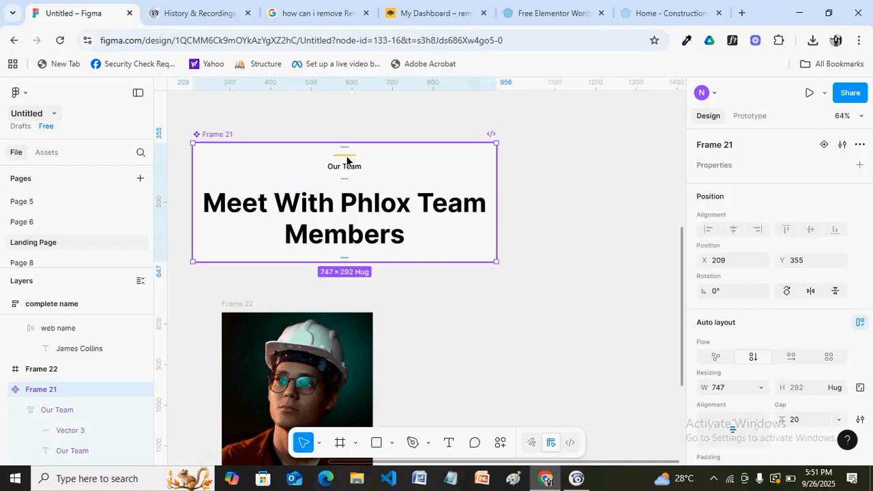
pyautogui.click(347, 158)
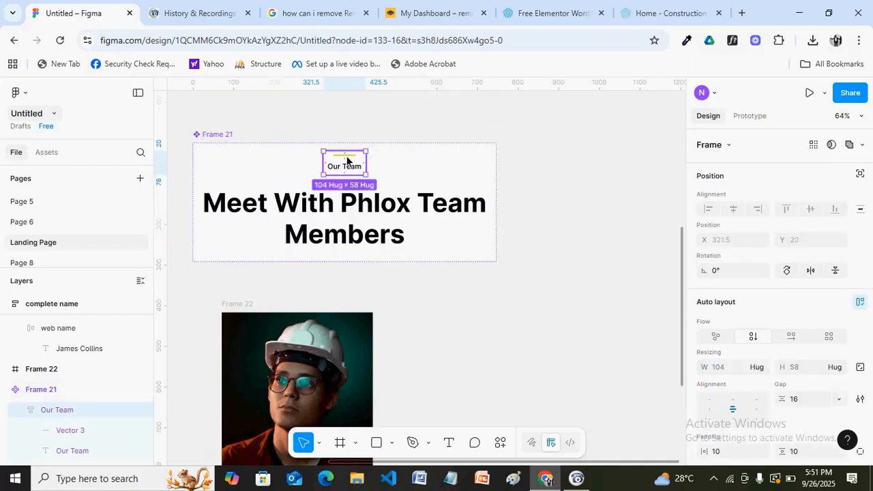
pyautogui.click(347, 161)
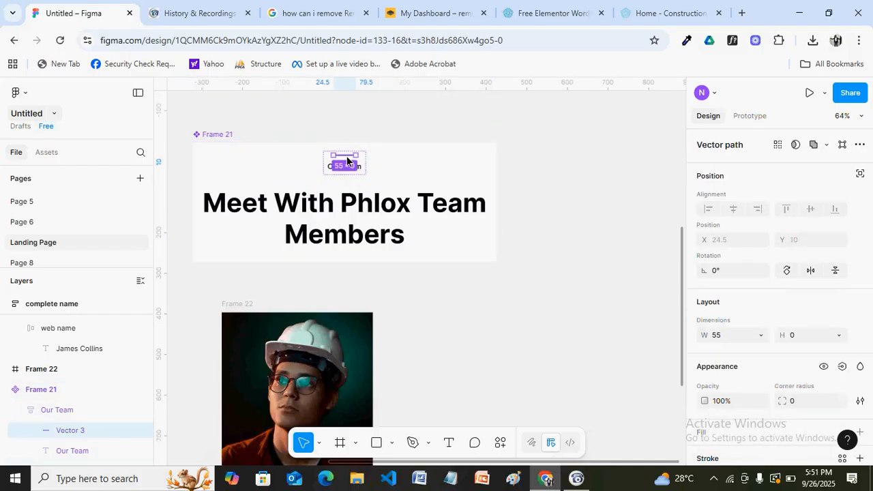
pyautogui.moveTo(347, 158); pyautogui.dragTo(538, 244)
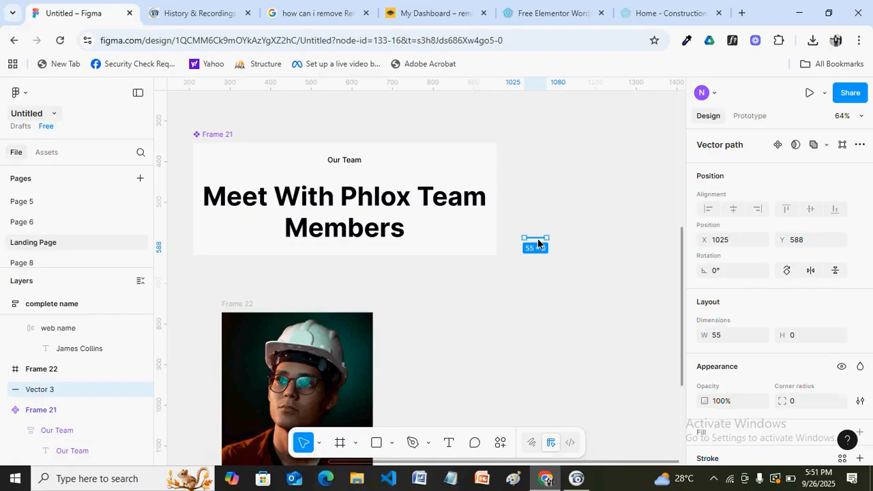
pyautogui.hotkey('ctrl', 'z')
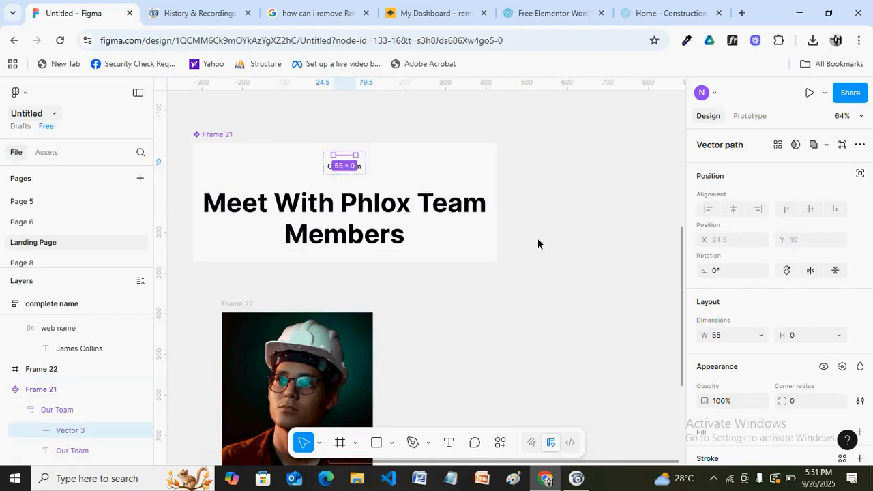
pyautogui.hotkey('ctrl', 'd')
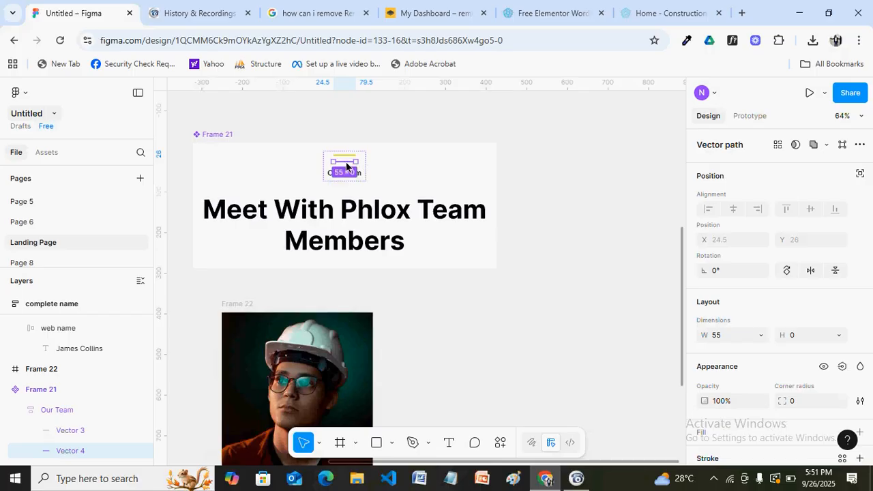
pyautogui.moveTo(346, 166); pyautogui.dragTo(434, 408)
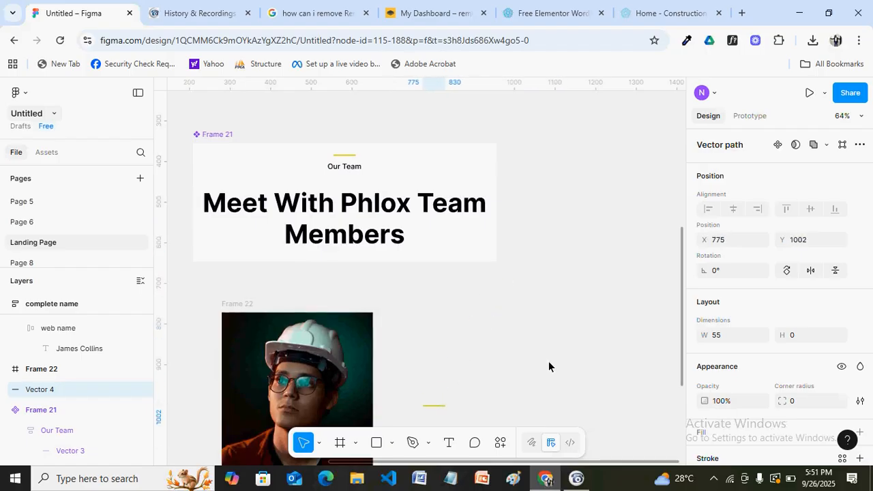
pyautogui.moveTo(684, 316); pyautogui.dragTo(681, 396)
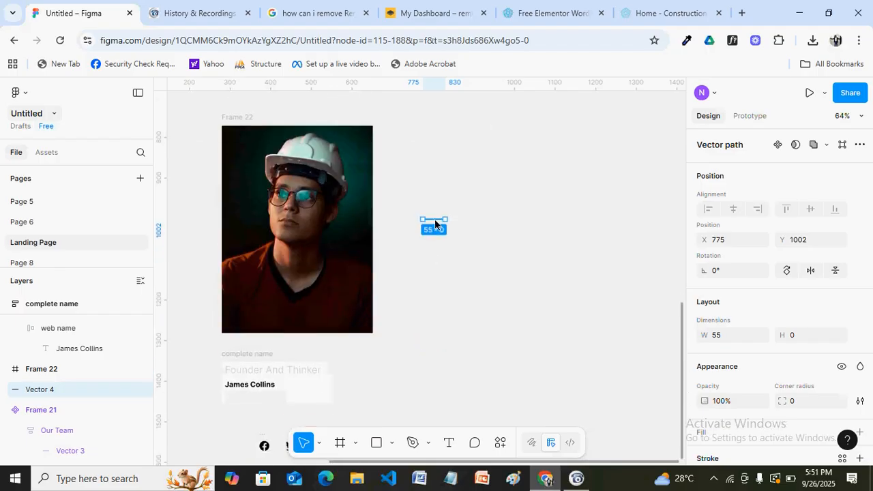
pyautogui.moveTo(351, 311); pyautogui.dragTo(249, 428)
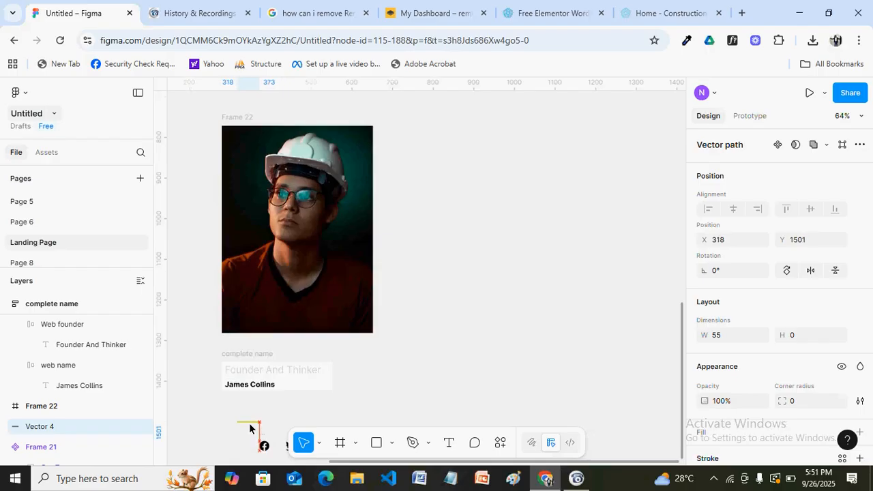
pyautogui.moveTo(250, 428); pyautogui.dragTo(249, 429)
# Centre the icon row on the canvas and glance at the Home - Construction demo for reference
pyautogui.scroll(-3, 309, 325)
pyautogui.press('h')
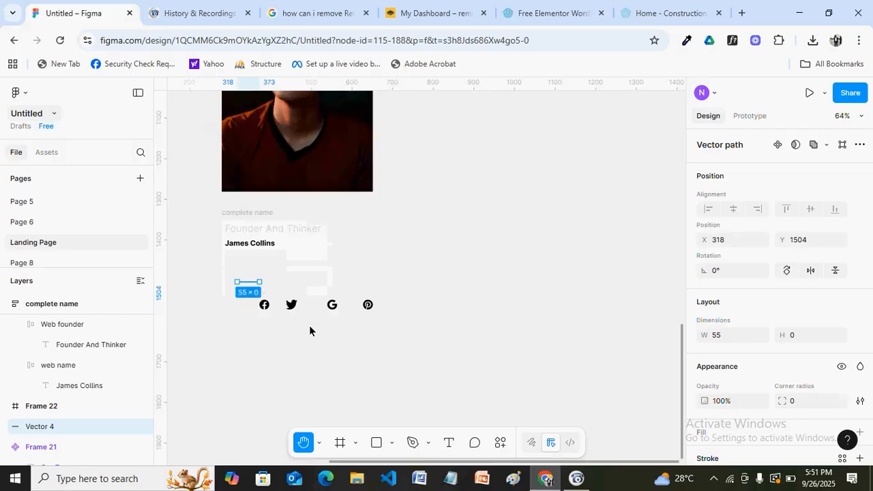
pyautogui.scroll(5, 309, 331)
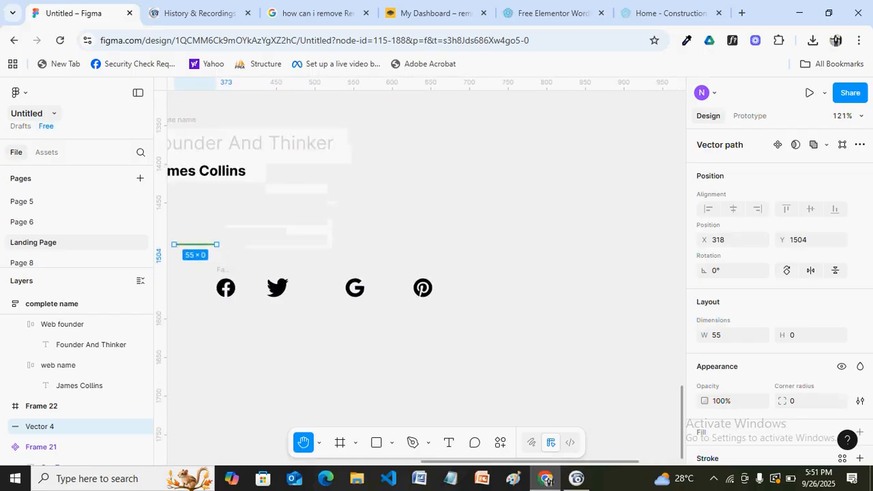
pyautogui.moveTo(301, 270); pyautogui.dragTo(391, 269)
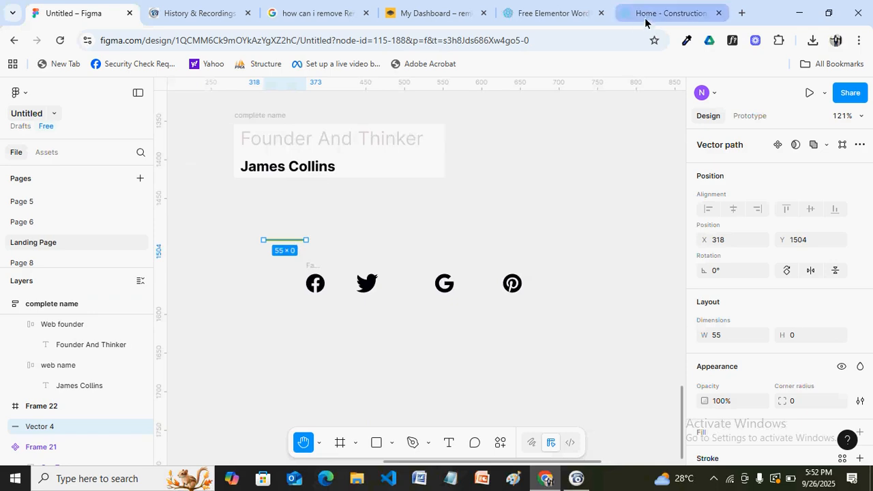
pyautogui.click(671, 13)
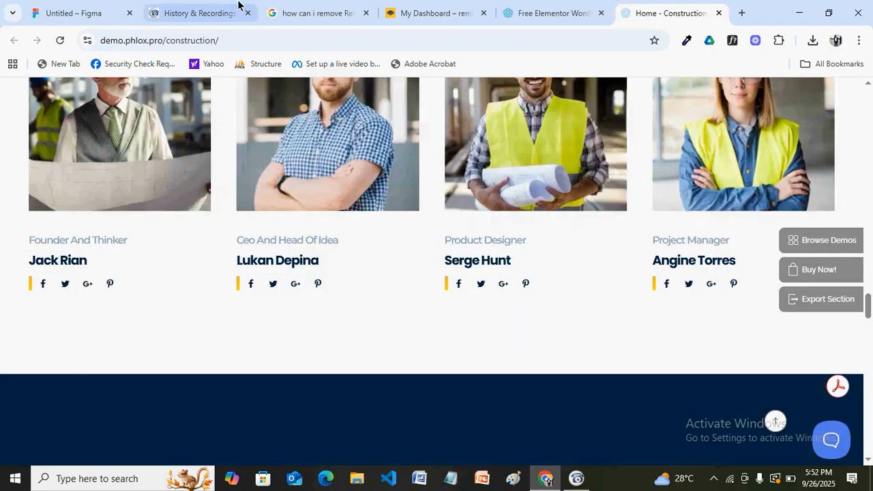
pyautogui.click(79, 10)
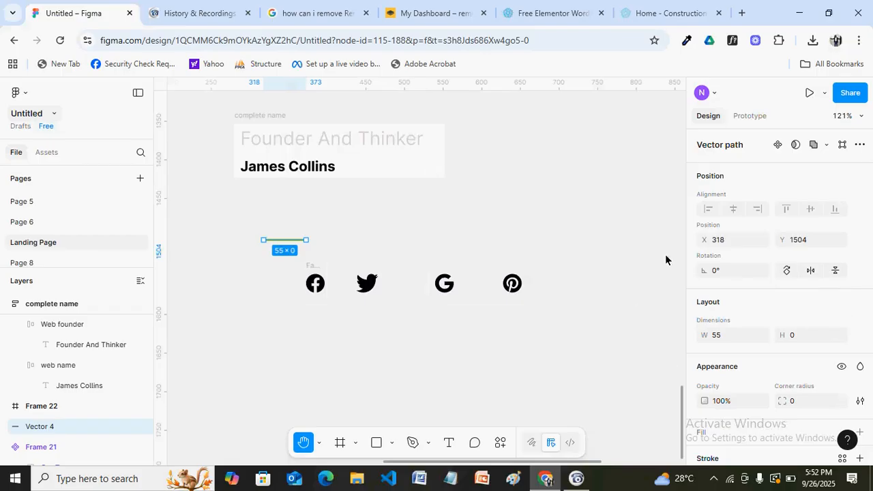
# Rotate the copied accent line by 90° to stand it upright
pyautogui.click(722, 270)
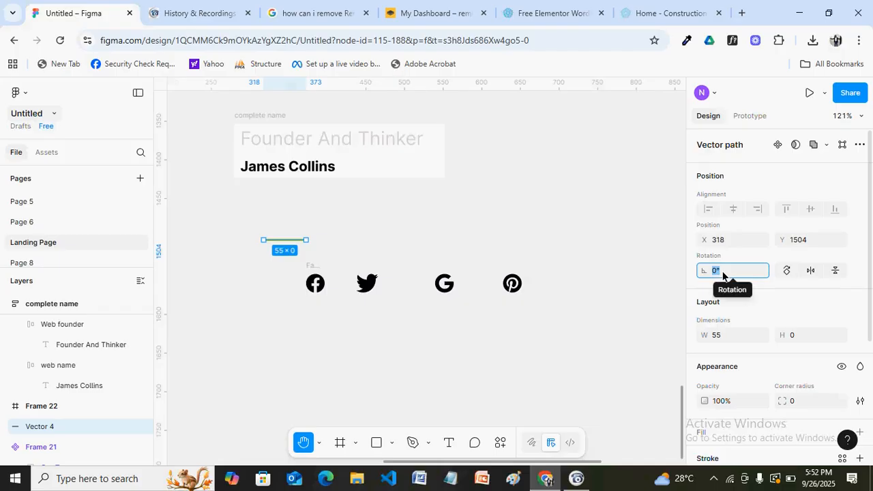
pyautogui.write('90')
pyautogui.press('Return')
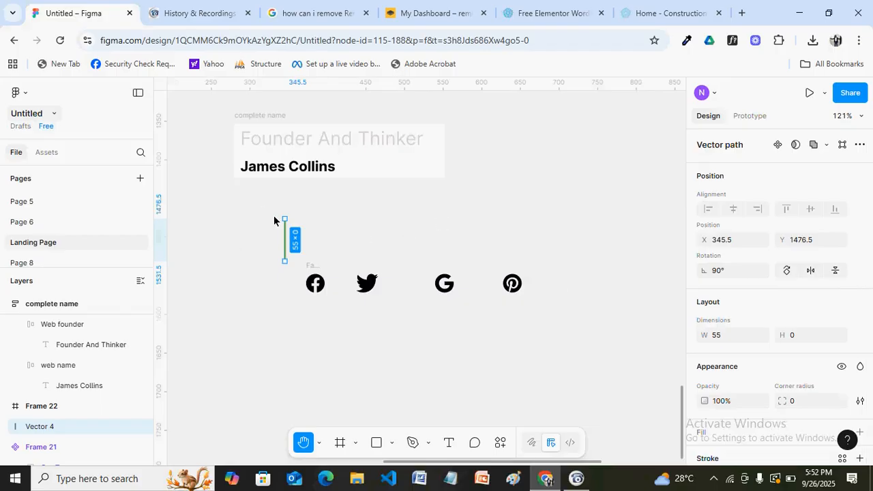
# Shorten the vertical line to about 30 px and place it just left of the Facebook icon
pyautogui.press('v')
pyautogui.moveTo(285, 219); pyautogui.dragTo(285, 246)
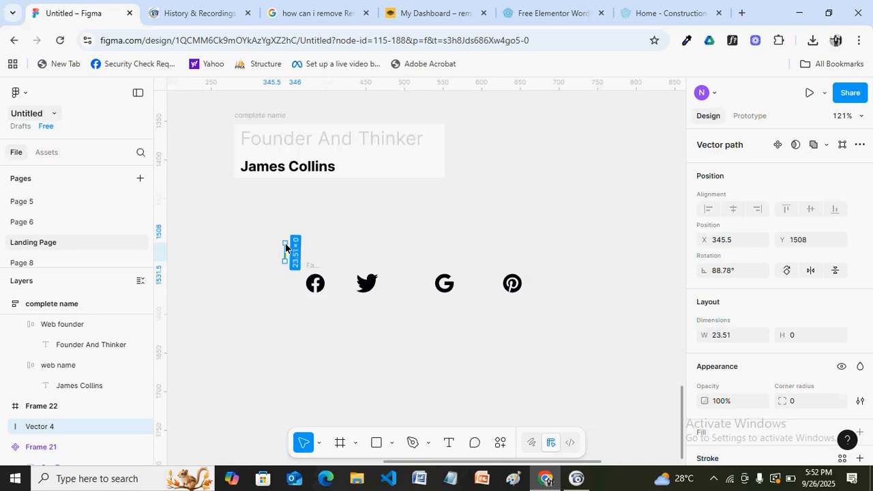
pyautogui.click(360, 246)
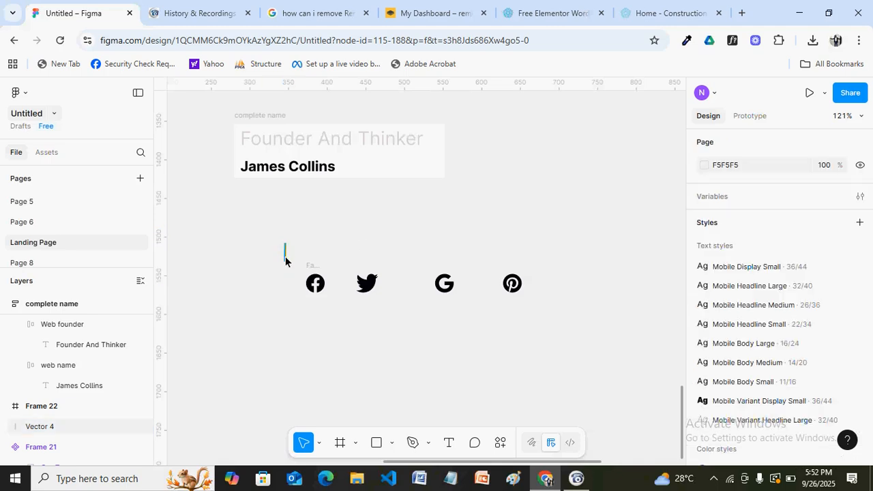
pyautogui.moveTo(285, 257); pyautogui.dragTo(272, 276)
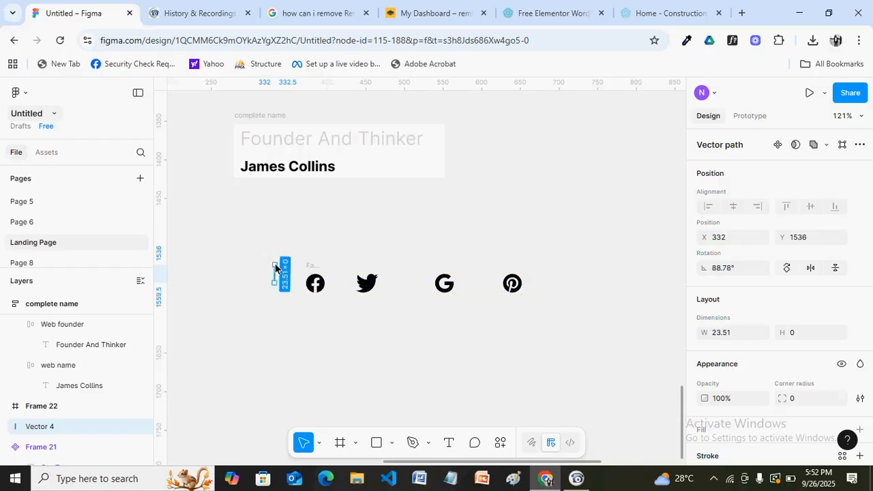
pyautogui.moveTo(276, 267); pyautogui.dragTo(275, 263)
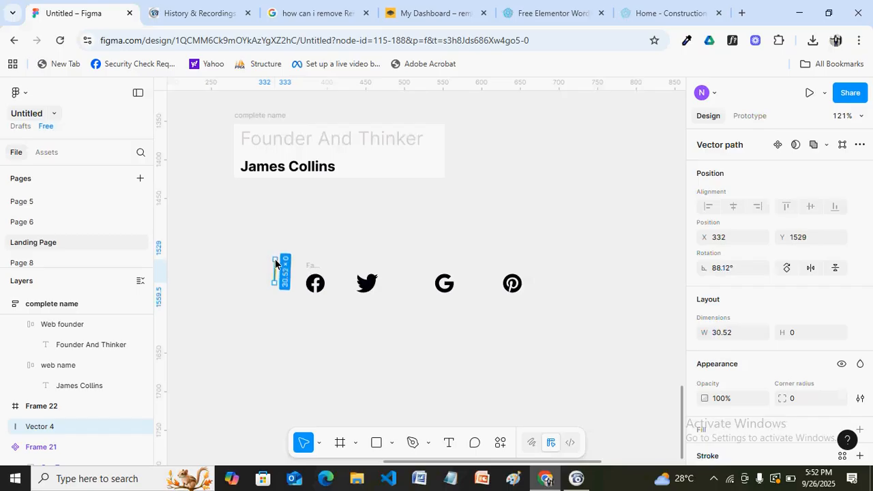
pyautogui.click(357, 240)
pyautogui.click(311, 271)
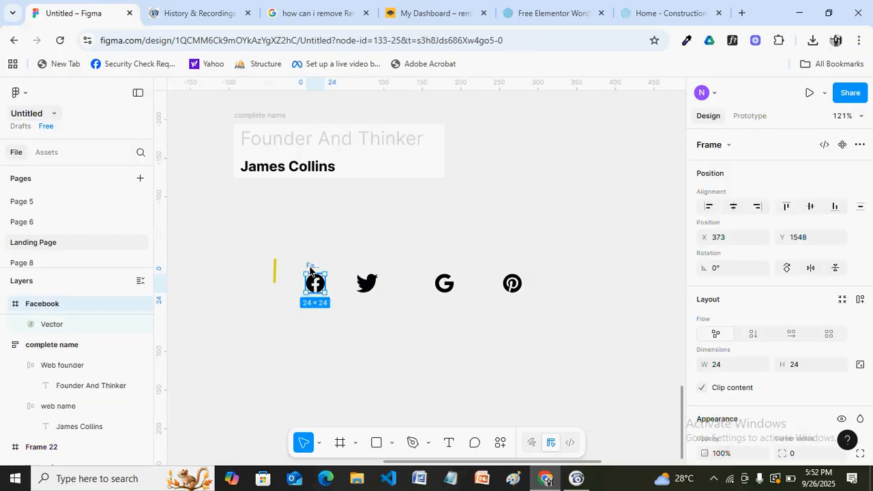
# Wrap the Facebook, Twitter, Google and Pinterest icons in an auto-layout row
pyautogui.keyDown('shift'); pyautogui.click(362, 285); pyautogui.keyUp('shift')
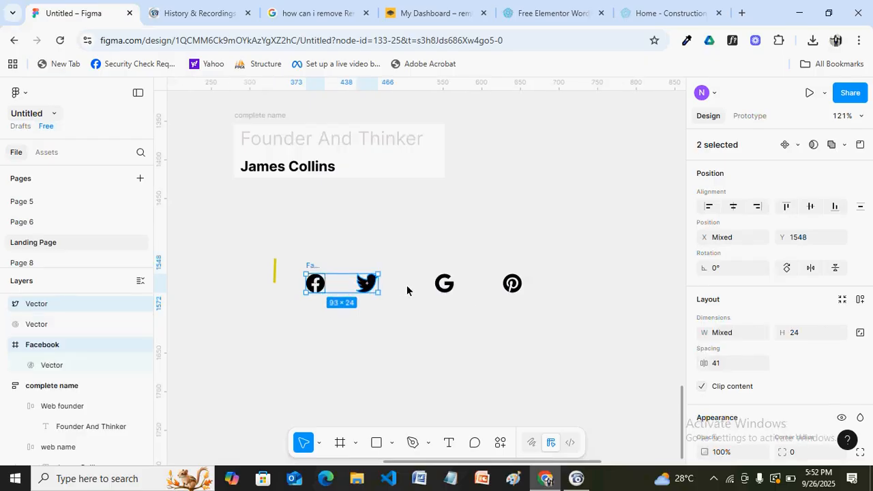
pyautogui.keyDown('shift'); pyautogui.click(443, 284); pyautogui.keyUp('shift')
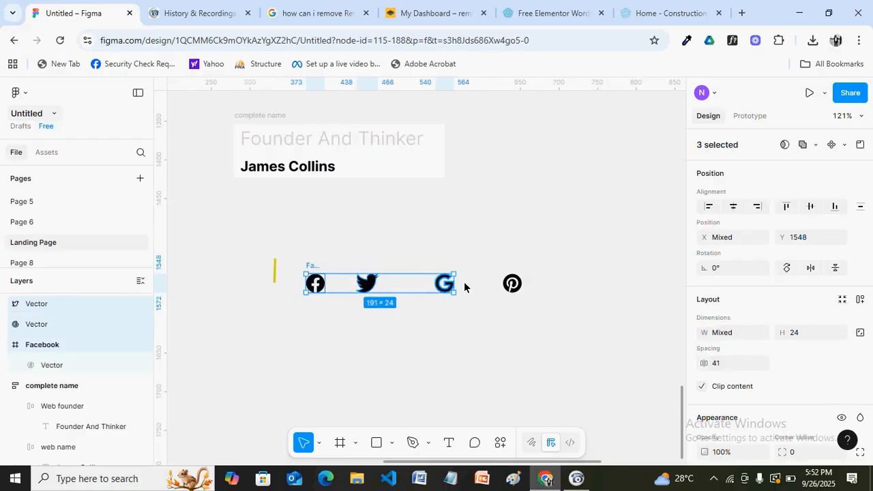
pyautogui.keyDown('shift'); pyautogui.click(517, 291); pyautogui.keyUp('shift')
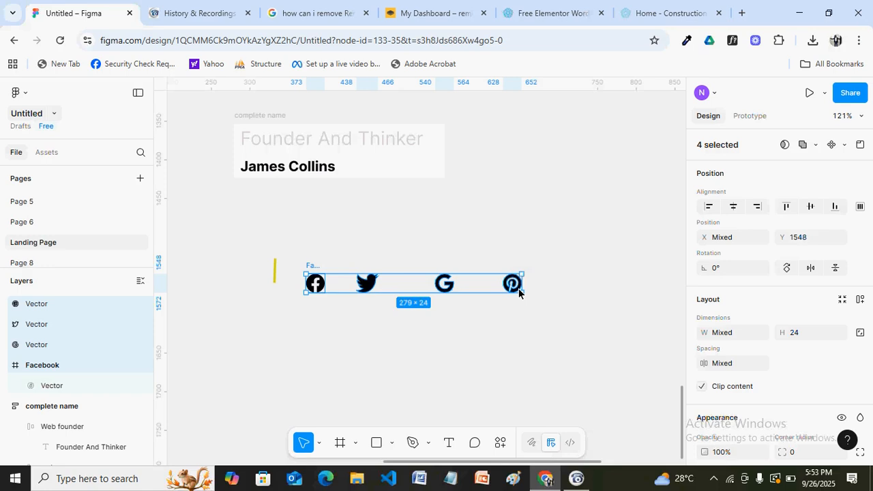
pyautogui.hotkey('shift', 'a')
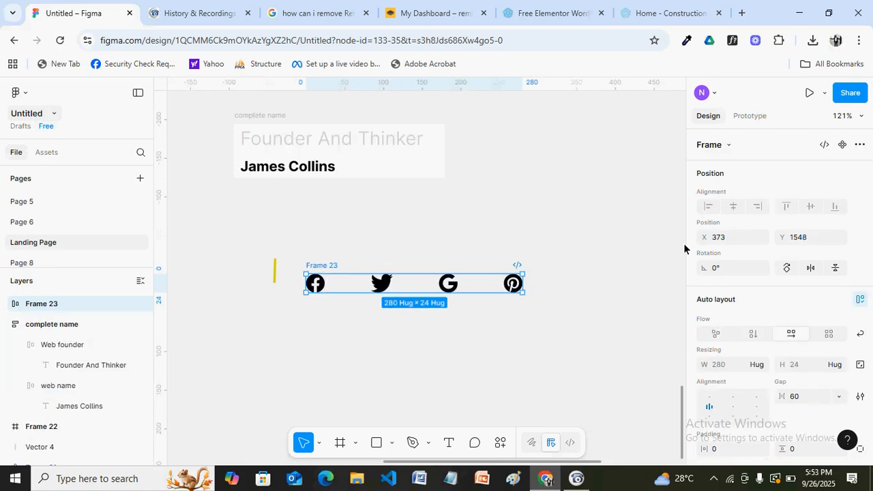
# Give the icon row frame 10 padding horizontally and vertically
pyautogui.scroll(-1, 869, 262)
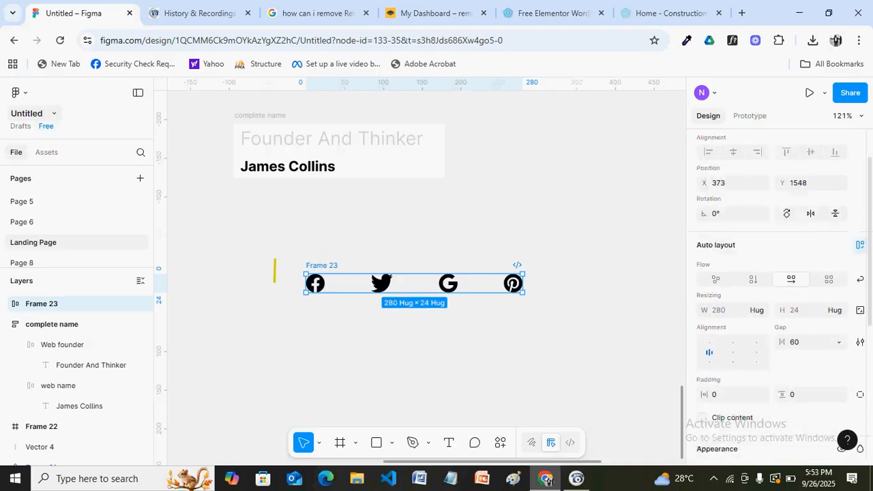
pyautogui.scroll(-1, 733, 355)
pyautogui.click(730, 341)
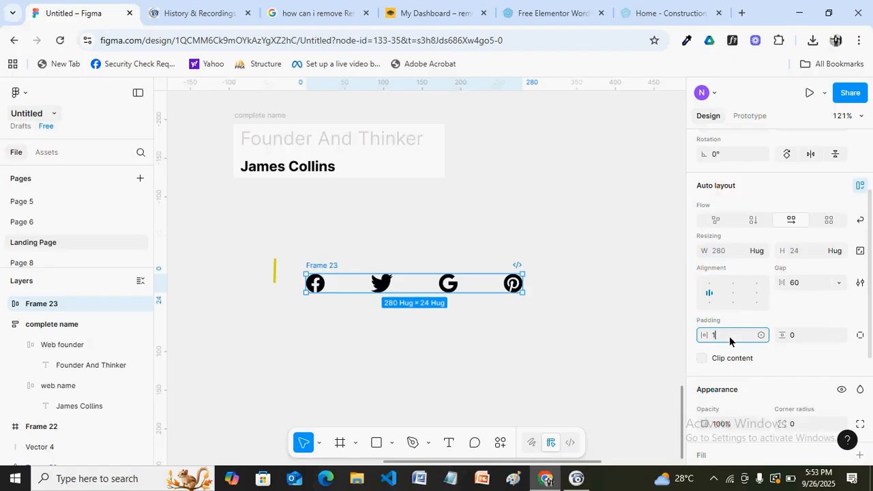
pyautogui.click(805, 334)
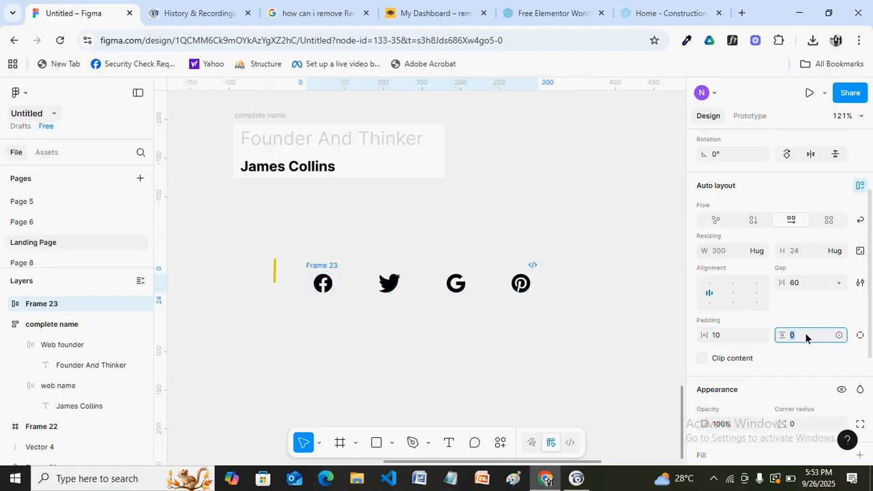
pyautogui.write('1')
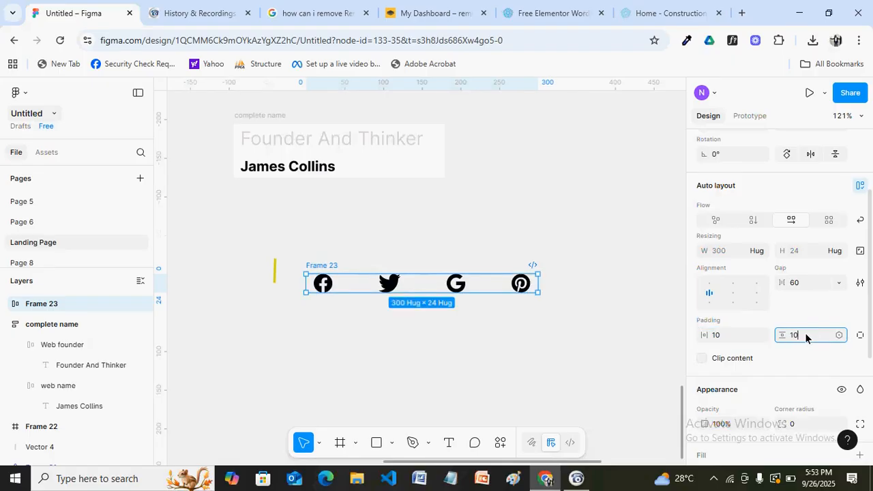
pyautogui.write('0')
pyautogui.press('Return')
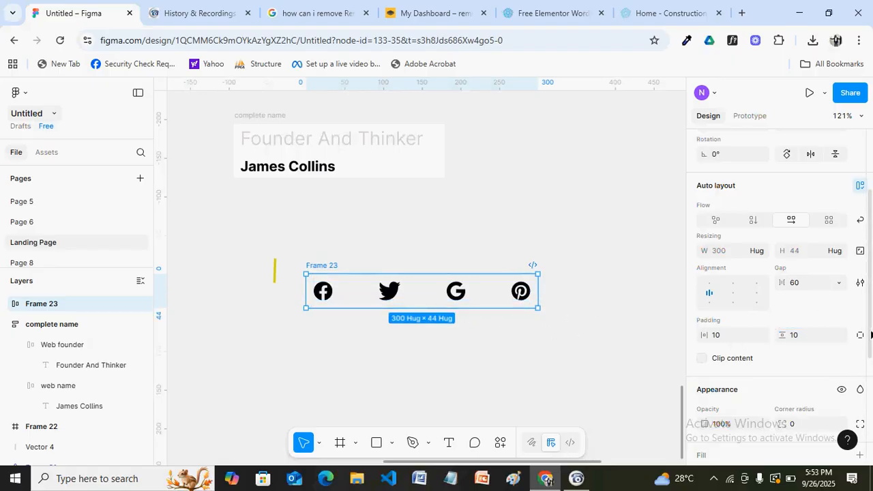
# Add a white FFFFFF fill to the icon row frame
pyautogui.scroll(-3, 870, 334)
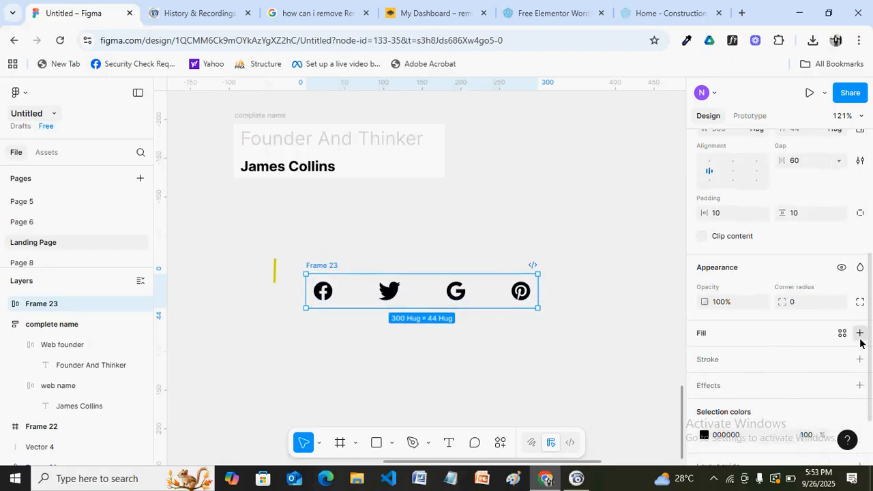
pyautogui.click(859, 334)
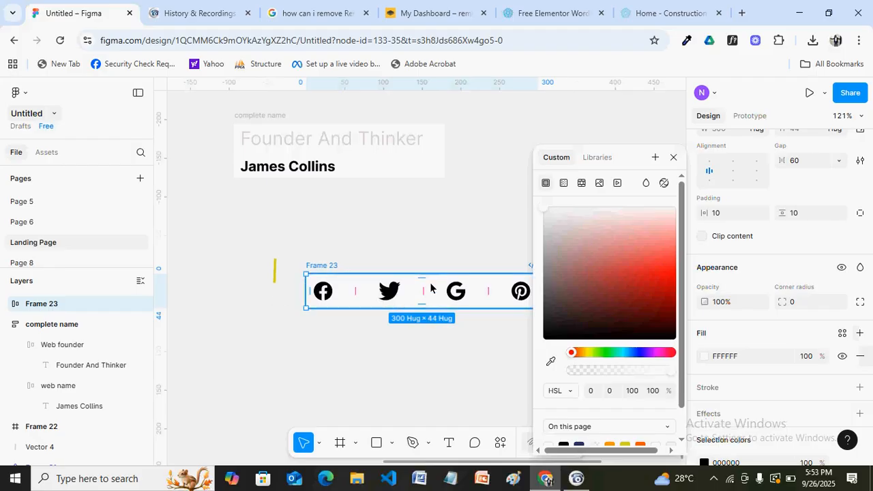
pyautogui.click(682, 164)
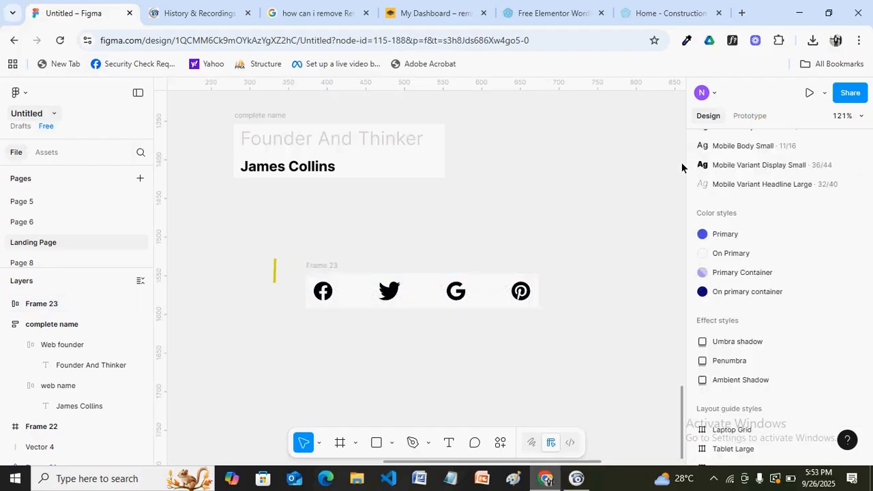
pyautogui.click(334, 275)
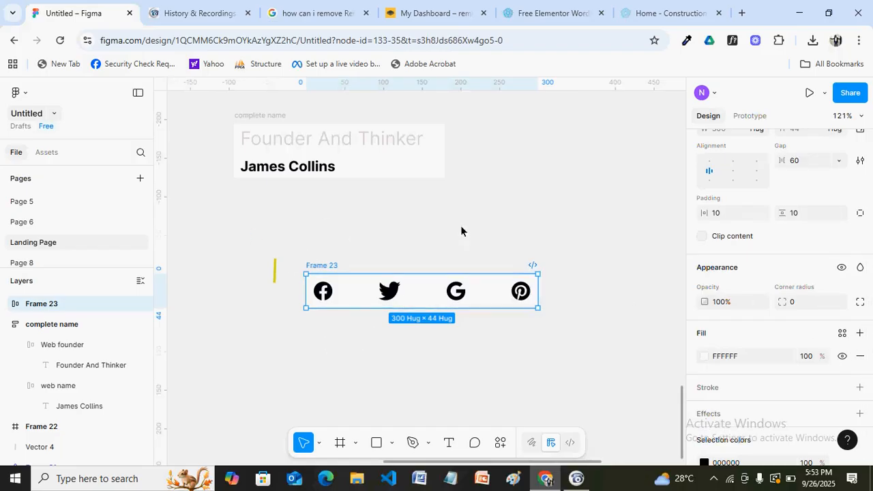
# Set the gap between icons to 16, then compare with the demo site's team cards
pyautogui.moveTo(869, 357); pyautogui.dragTo(869, 304)
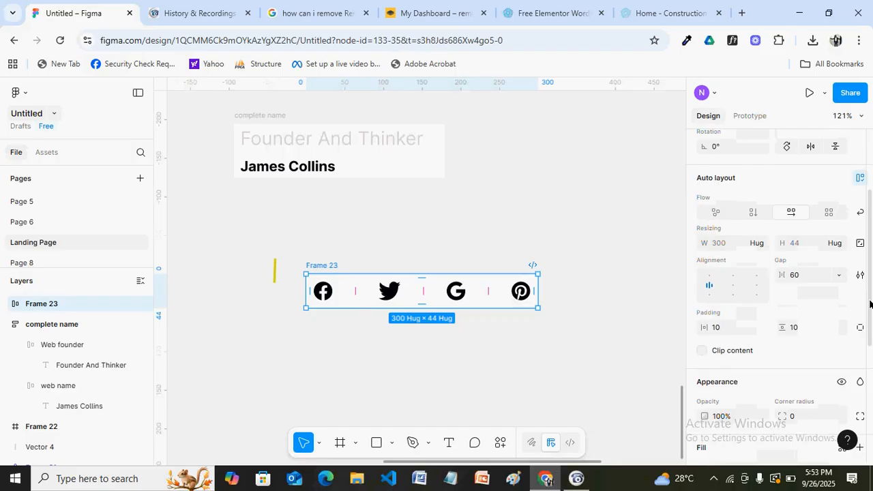
pyautogui.moveTo(869, 304); pyautogui.dragTo(868, 290)
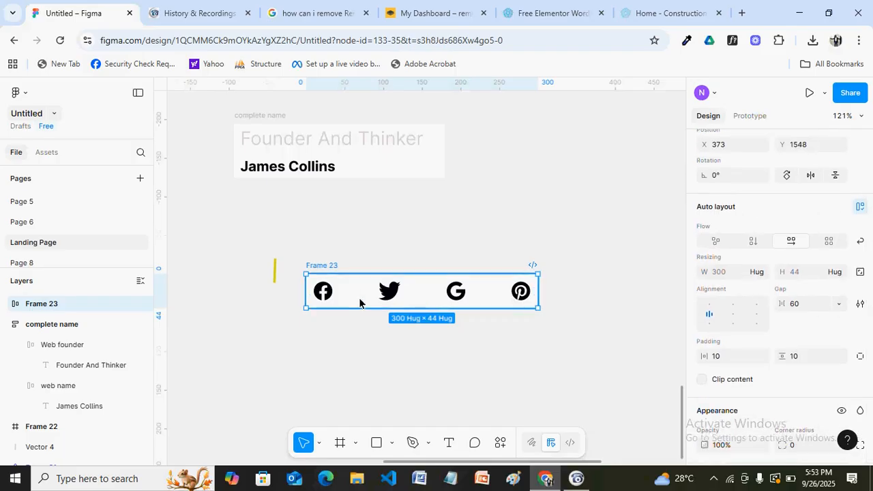
pyautogui.click(800, 310)
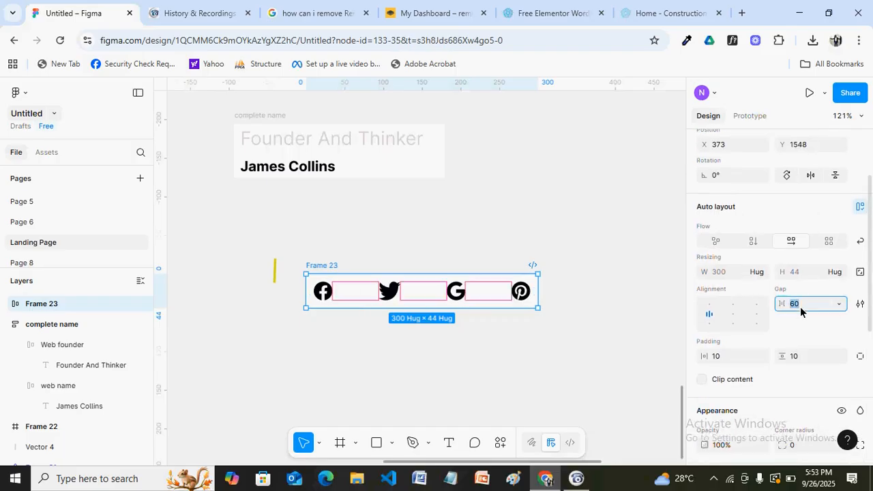
pyautogui.write('4')
pyautogui.press('Return')
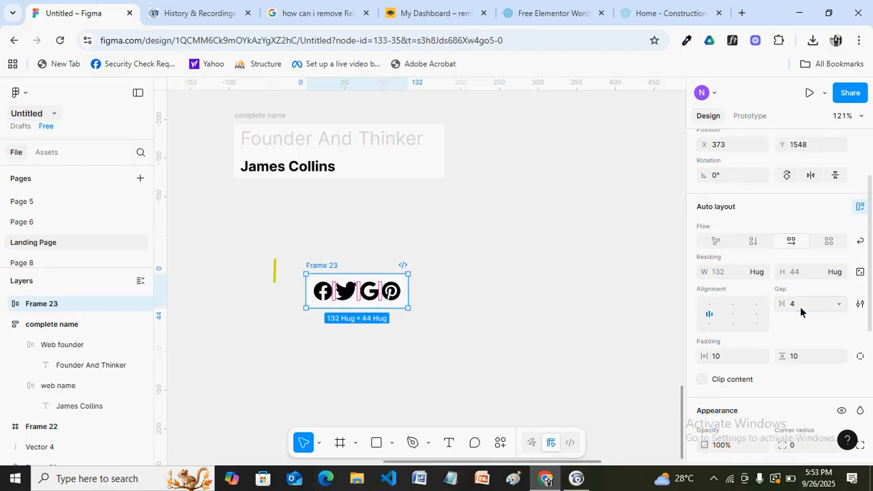
pyautogui.click(799, 308)
pyautogui.write('16')
pyautogui.press('Return')
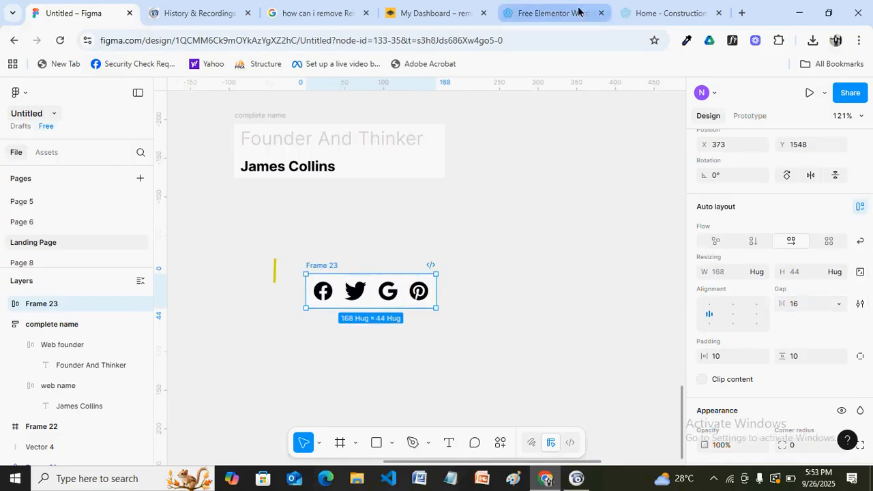
pyautogui.click(654, 15)
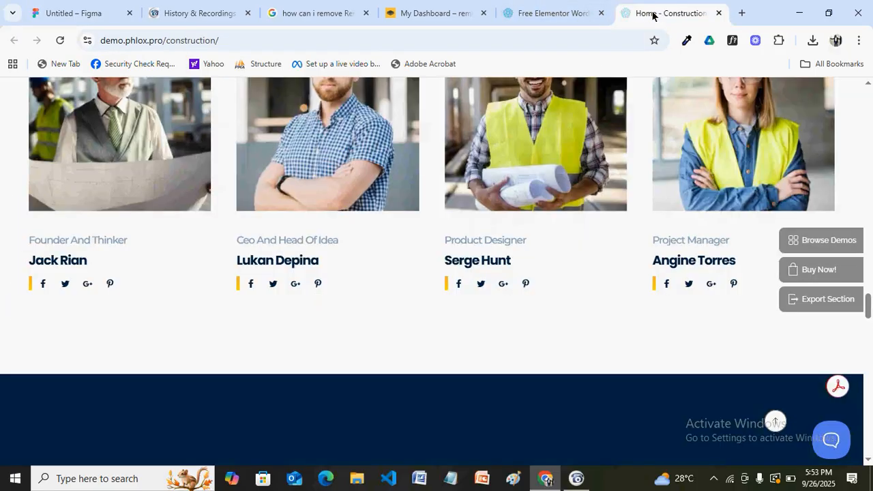
pyautogui.click(98, 15)
# Change the icon row's auto-layout gap to 20
pyautogui.click(805, 304)
pyautogui.write('20')
pyautogui.press('Return')
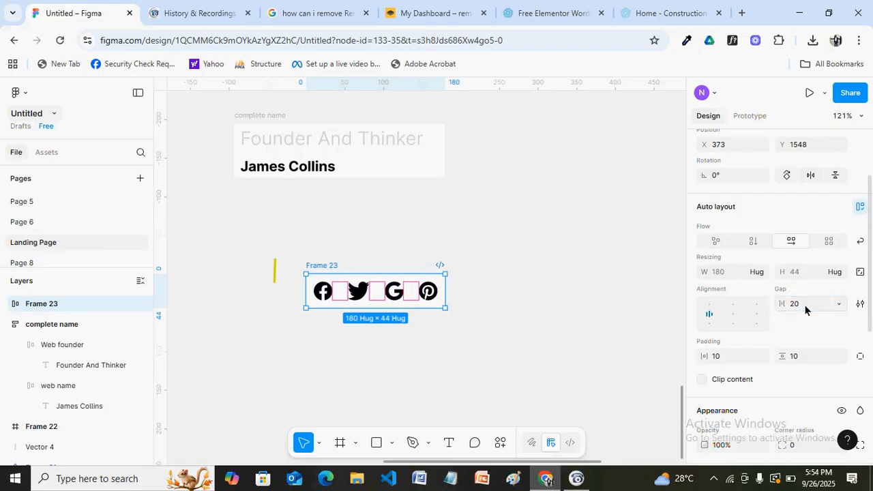
pyautogui.click(273, 271)
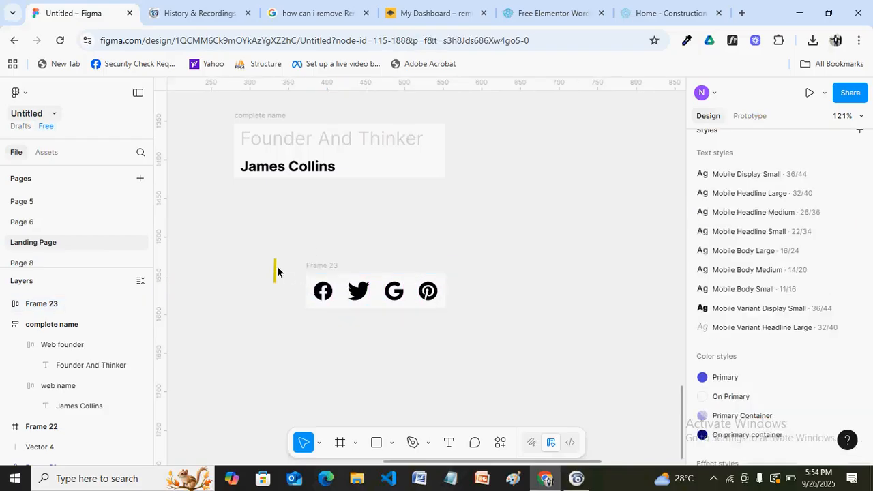
pyautogui.click(317, 271)
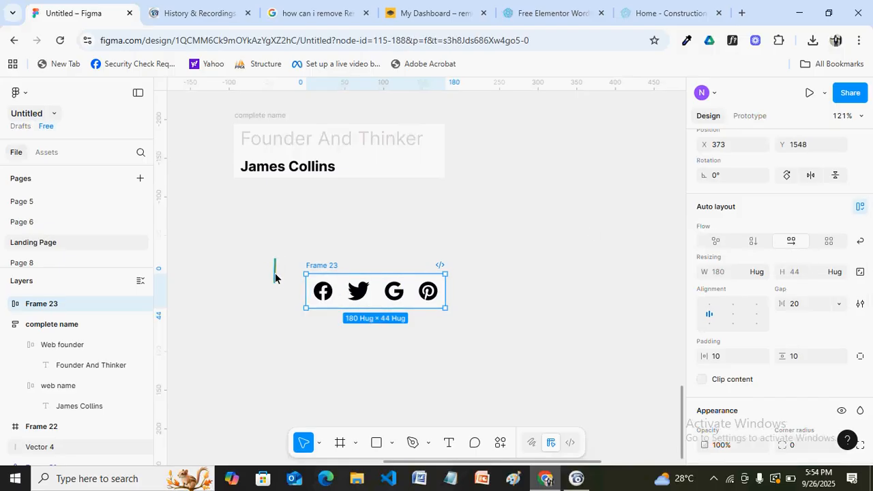
# Drag the yellow accent line into the icon row as its first item, ahead of Facebook
pyautogui.click(275, 273)
pyautogui.moveTo(274, 273); pyautogui.dragTo(314, 294)
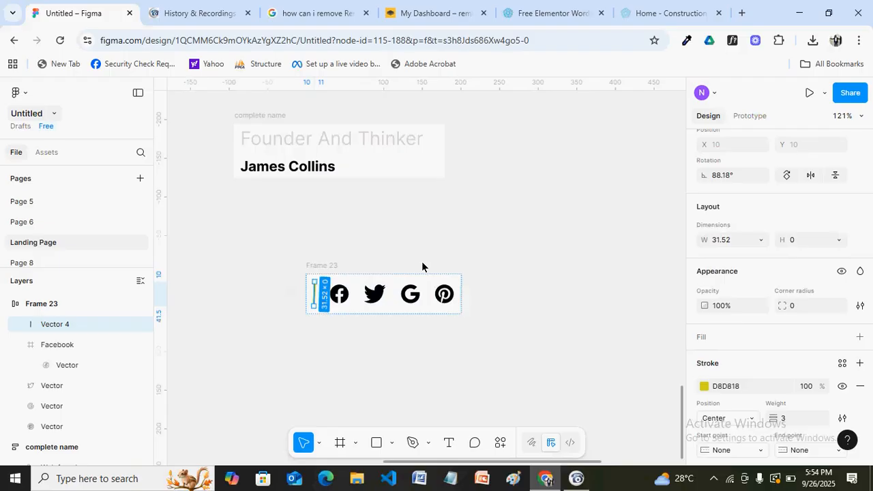
pyautogui.click(422, 267)
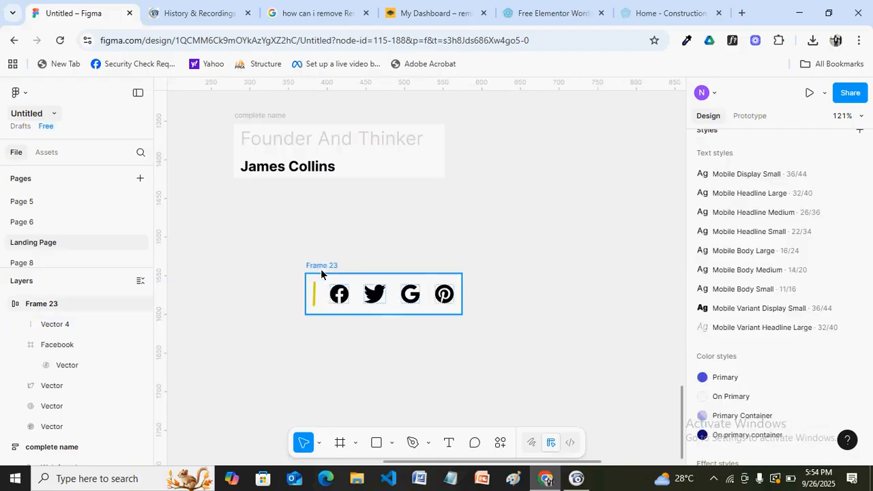
pyautogui.click(358, 286)
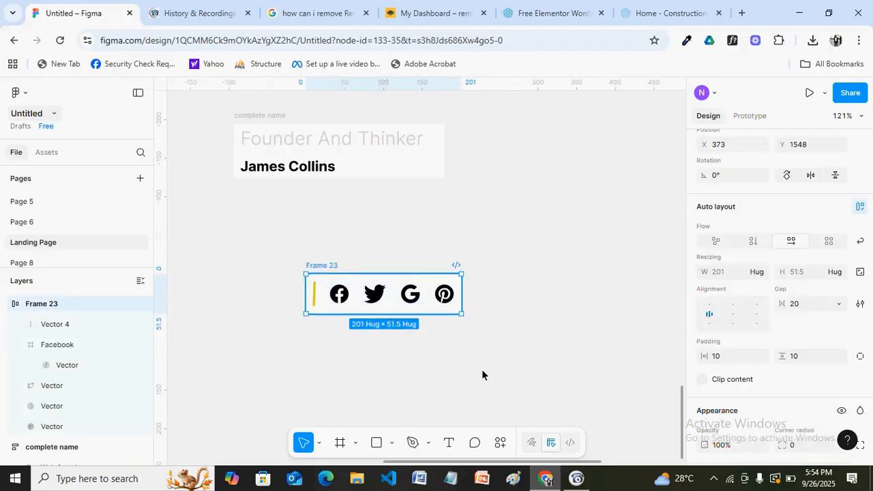
pyautogui.click(672, 13)
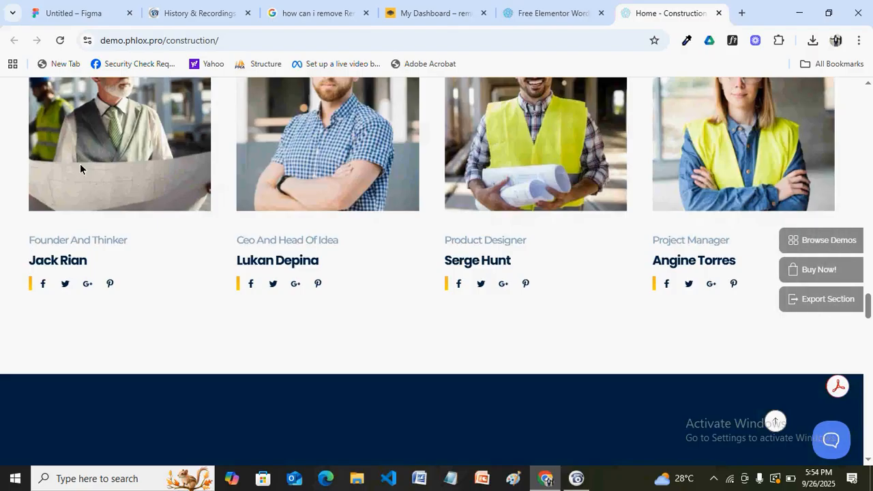
# Return from the construction demo's team cards to the Untitled – Figma tab
pyautogui.click(52, 19)
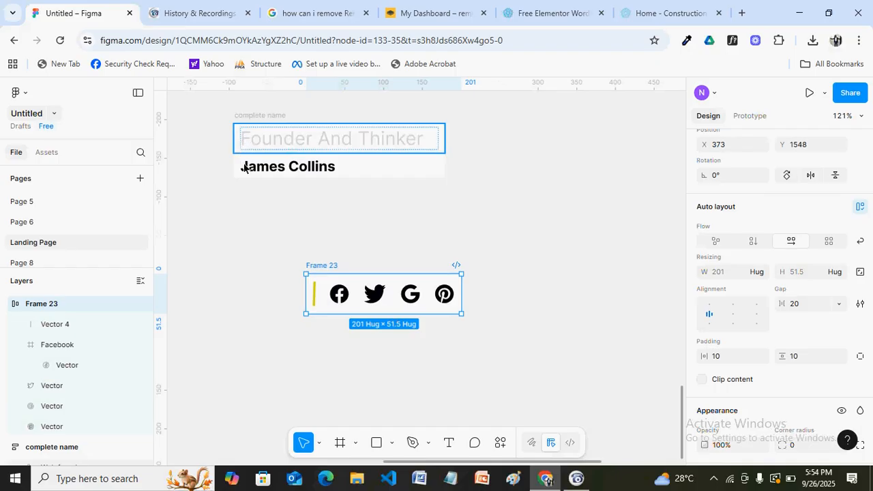
# Move the icon row directly under the name block and rename its layer 'social iocns'
pyautogui.moveTo(330, 284); pyautogui.dragTo(250, 195)
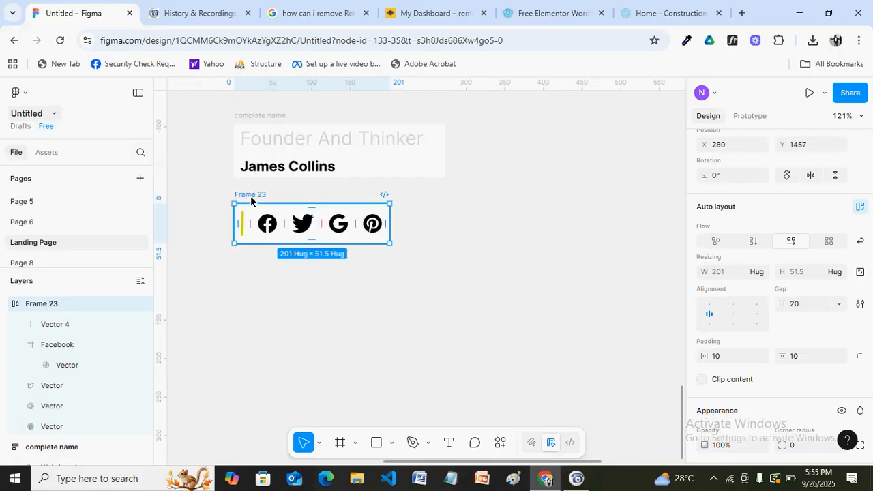
pyautogui.hotkey('ctrl', 'r')
pyautogui.write('socia')
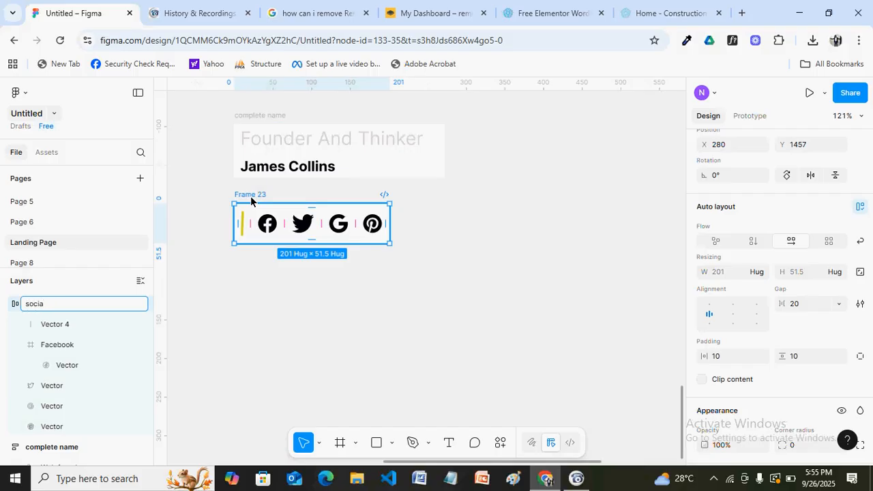
pyautogui.write('l iocns')
pyautogui.click(399, 279)
pyautogui.click(263, 221)
pyautogui.click(261, 221)
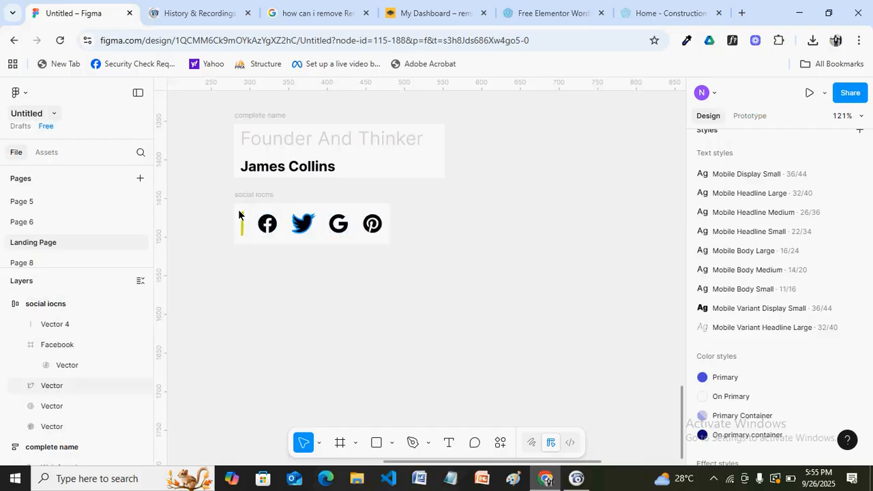
pyautogui.click(251, 204)
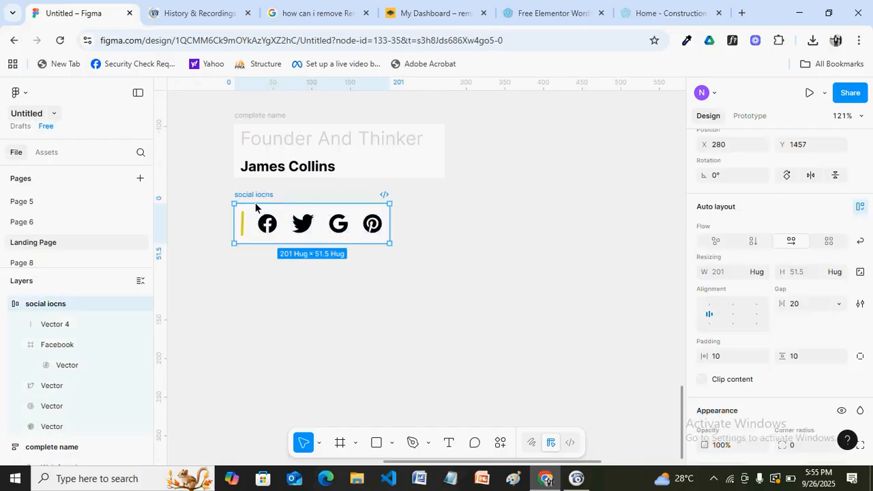
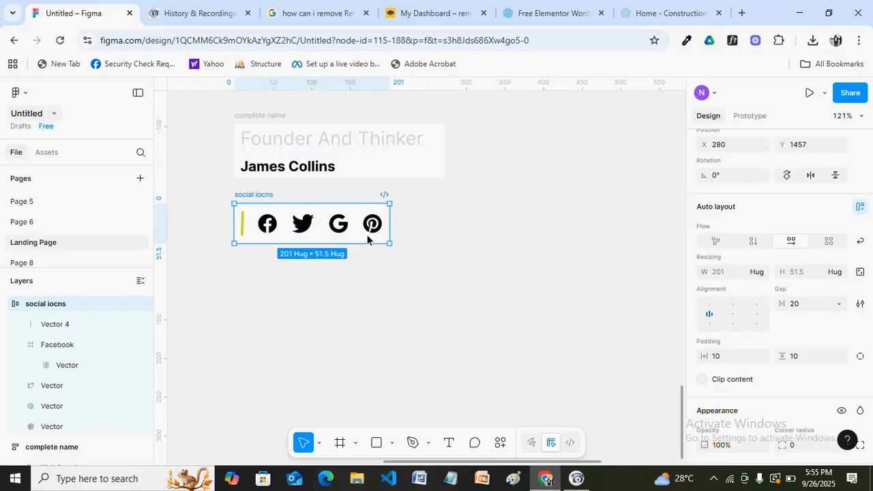
# Try wrapping the name block and social icons in auto layout, then undo it
pyautogui.click(401, 250)
pyautogui.hotkey('ctrl', 'a')
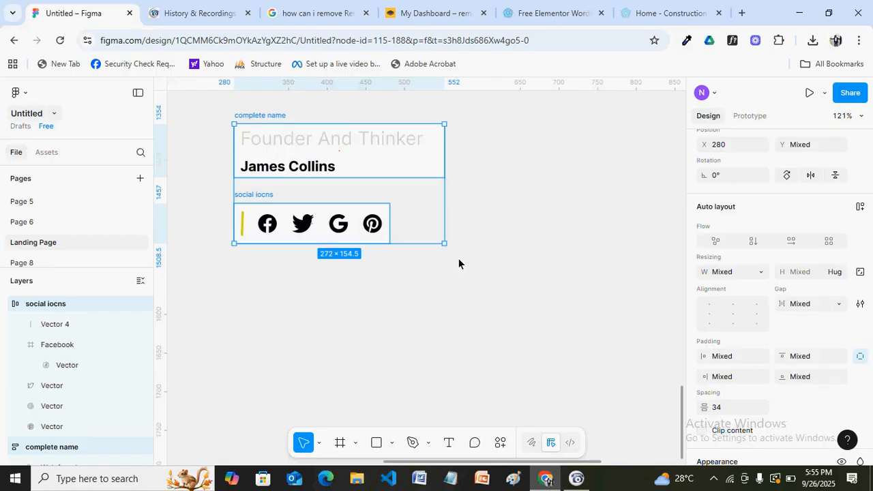
pyautogui.hotkey('shift', 'a')
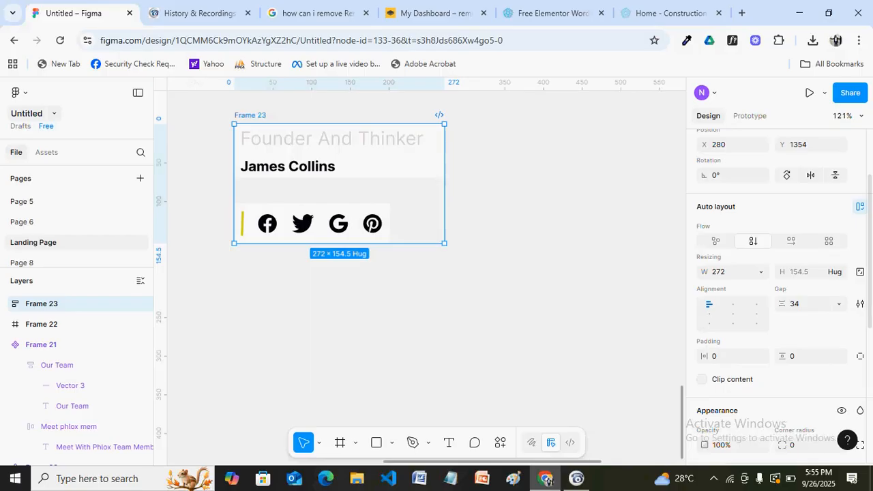
pyautogui.scroll(3, 870, 257)
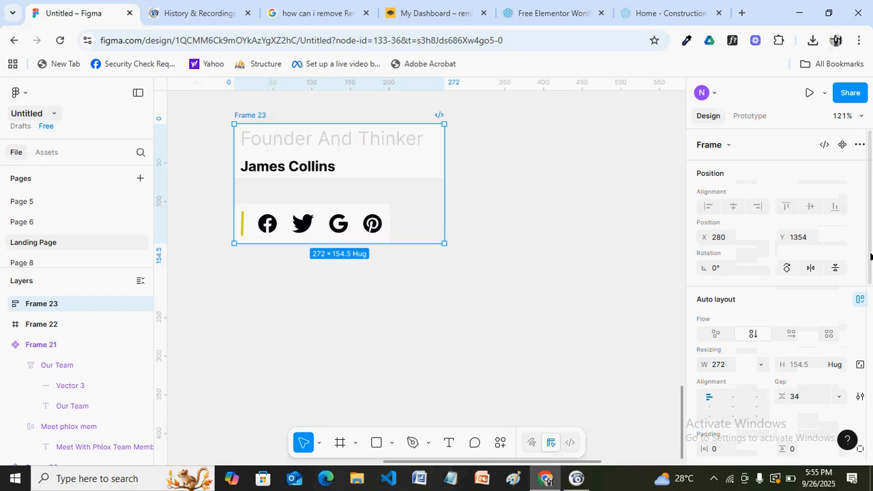
pyautogui.press('Return')
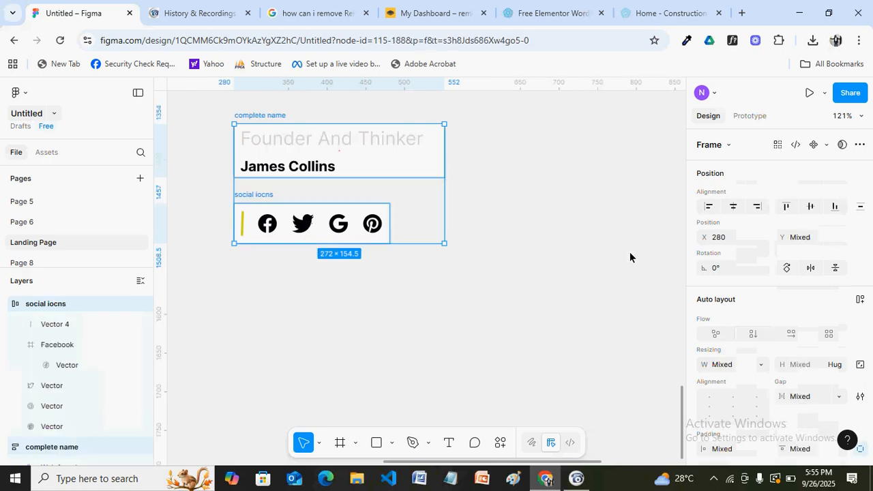
# Move the 'complete name' block up to X 280, Y 1314, just below the photo
pyautogui.click(537, 230)
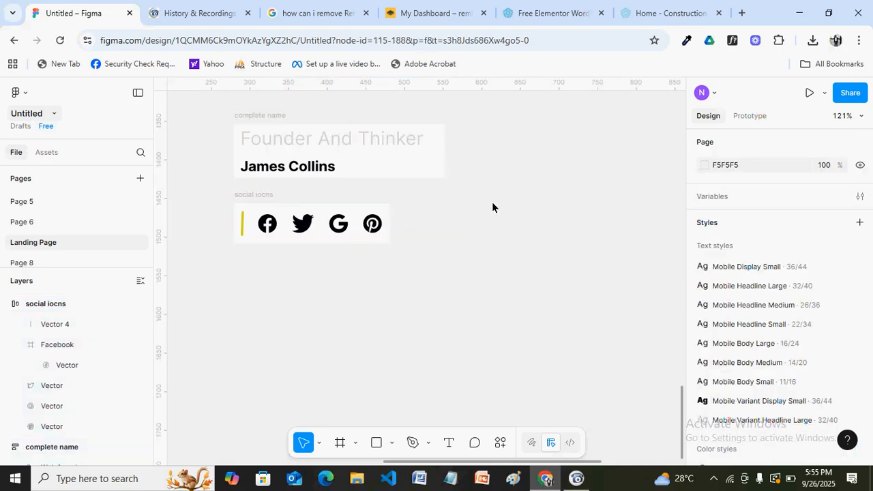
pyautogui.moveTo(680, 405); pyautogui.dragTo(682, 374)
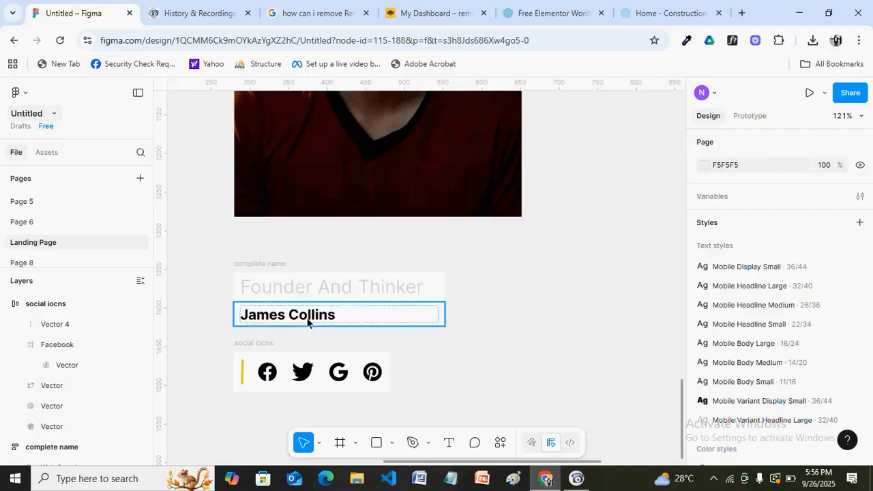
pyautogui.click(253, 265)
pyautogui.moveTo(252, 259); pyautogui.dragTo(254, 240)
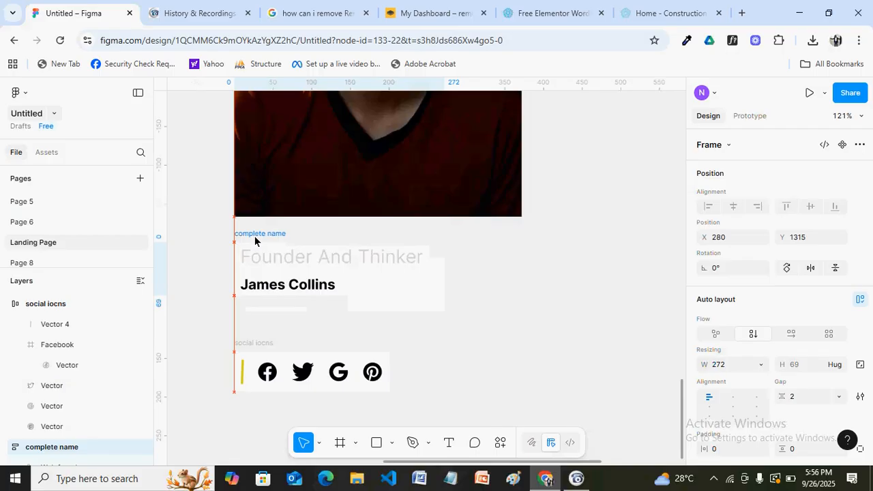
pyautogui.moveTo(254, 240); pyautogui.dragTo(255, 241)
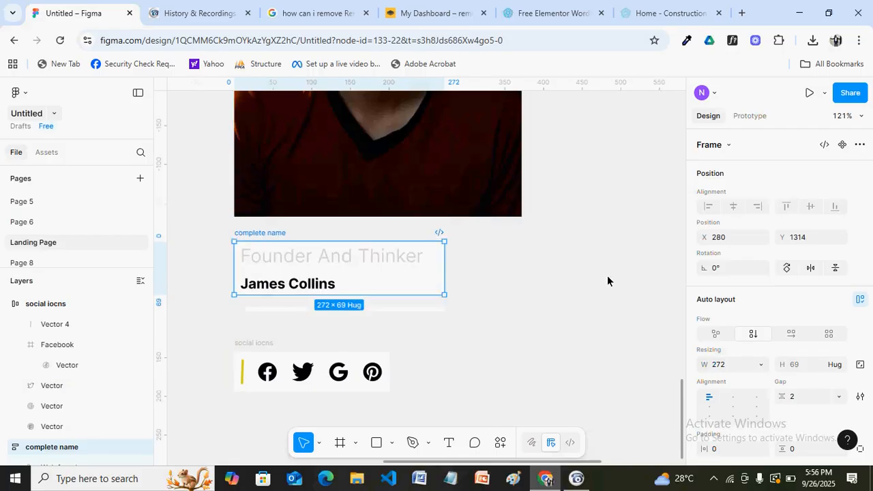
pyautogui.scroll(-2, 607, 276)
pyautogui.scroll(-2, 610, 276)
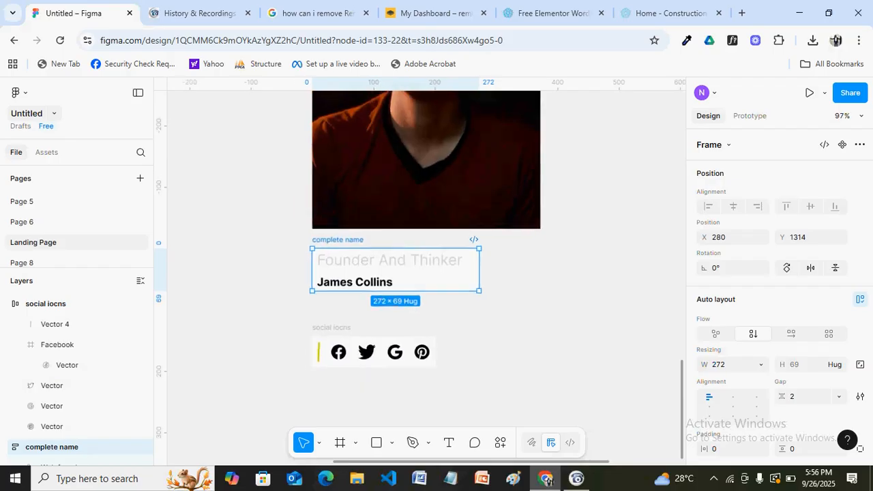
pyautogui.scroll(-5, 608, 290)
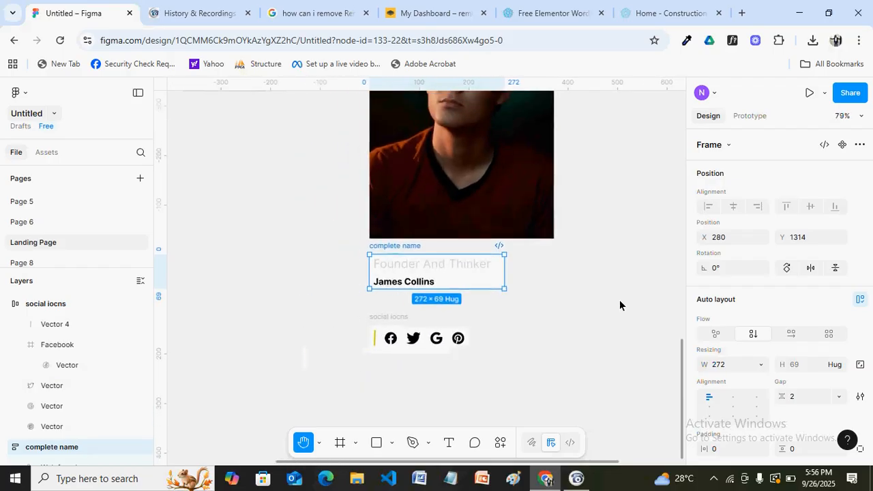
pyautogui.scroll(-4, 584, 278)
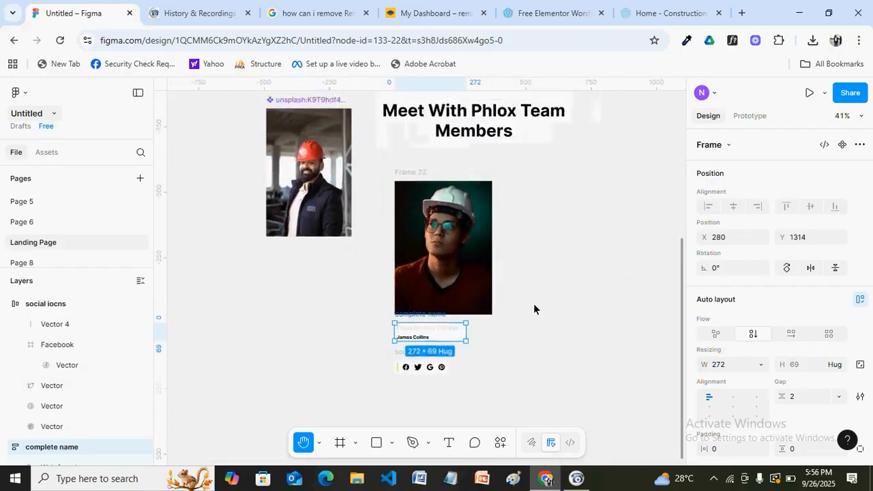
pyautogui.scroll(3, 532, 305)
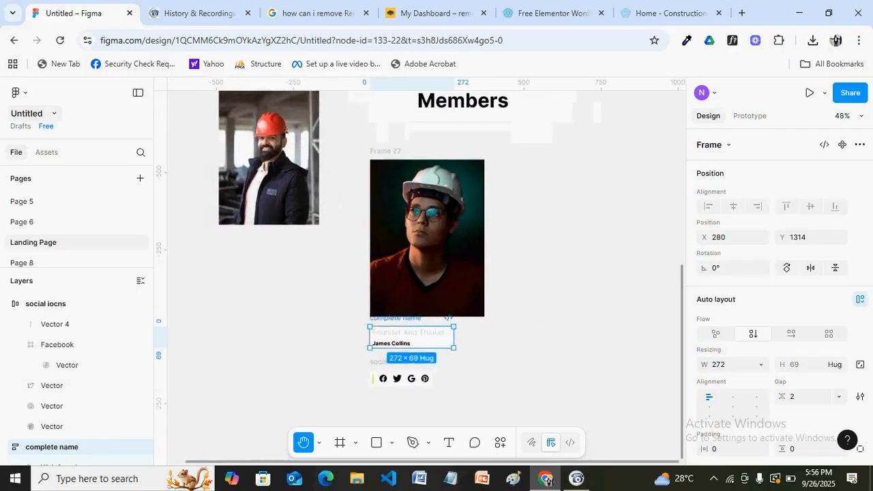
pyautogui.scroll(3, 553, 303)
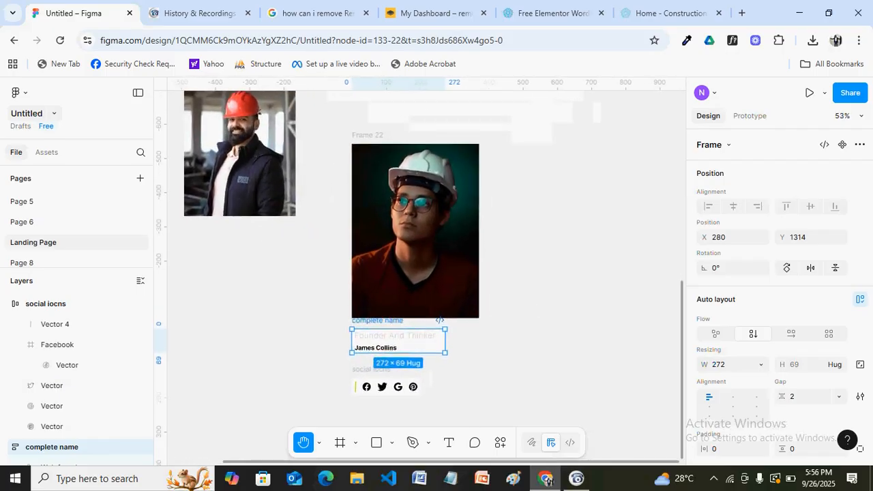
pyautogui.scroll(-2, 553, 305)
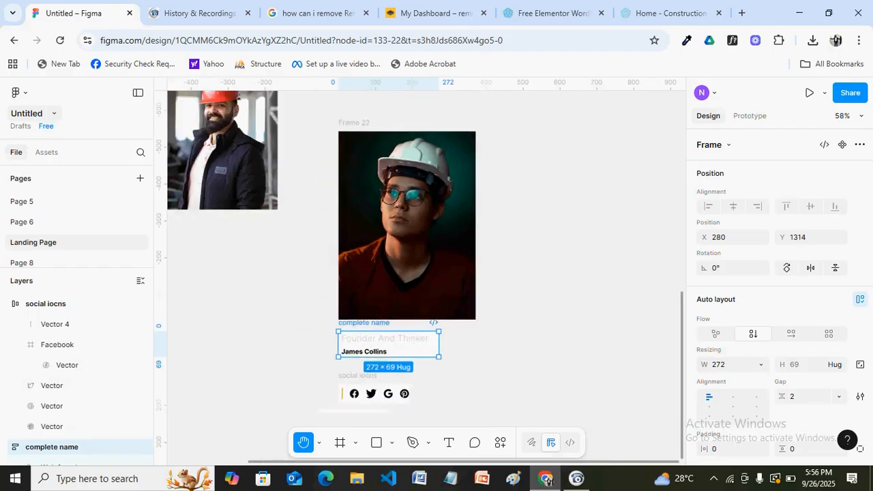
# Scale the portrait Frame 22 down to 253.84 × 348 and align it at X 280
pyautogui.press('v')
pyautogui.click(358, 131)
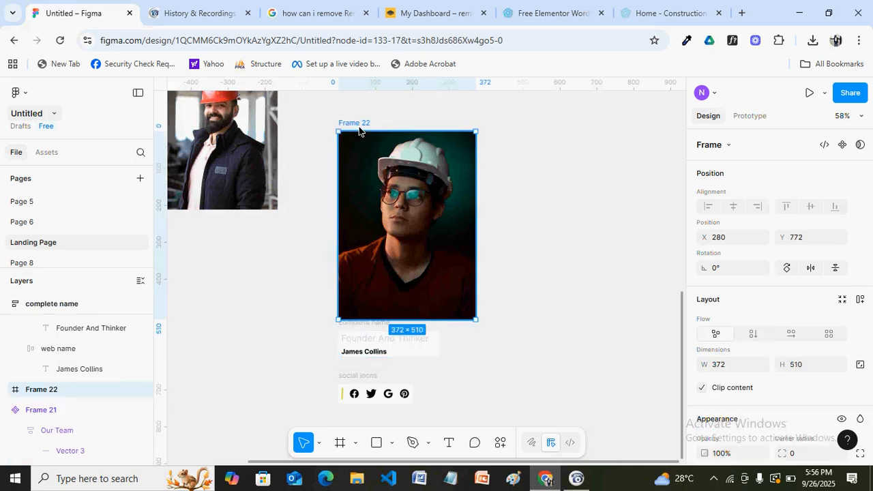
pyautogui.press('k')
pyautogui.moveTo(343, 135); pyautogui.dragTo(386, 196)
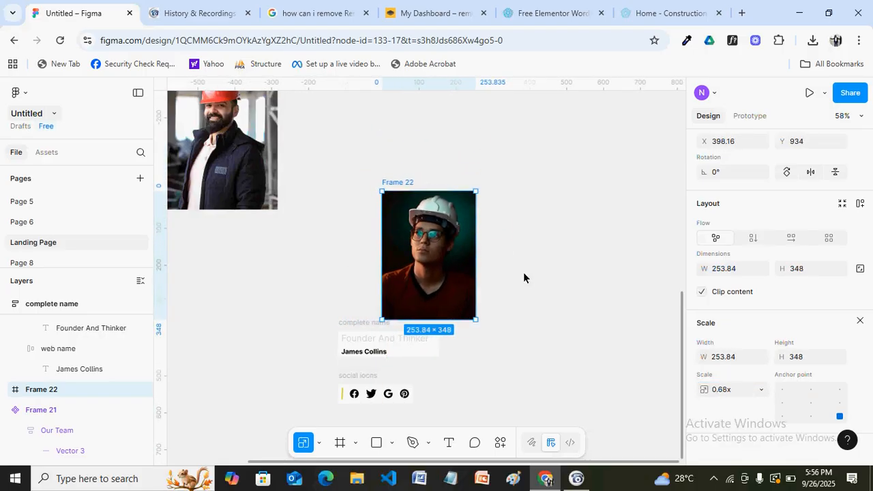
pyautogui.moveTo(418, 267); pyautogui.dragTo(375, 268)
# Wrap the photo and name block together in vertical auto-layout Frame 23
pyautogui.click(470, 363)
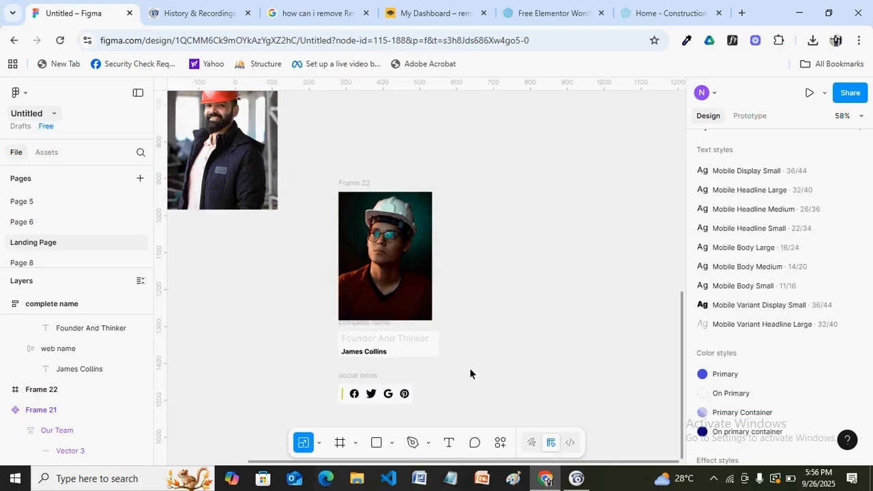
pyautogui.moveTo(469, 367); pyautogui.dragTo(335, 192)
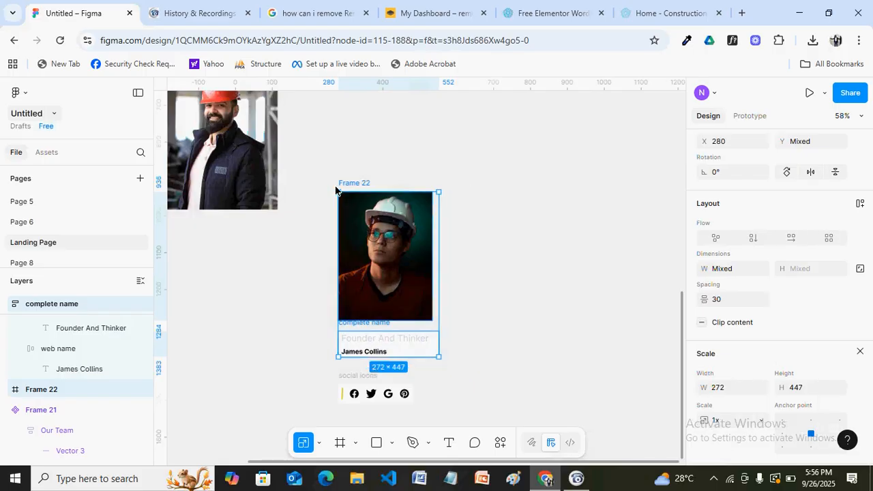
pyautogui.hotkey('shift', 'a')
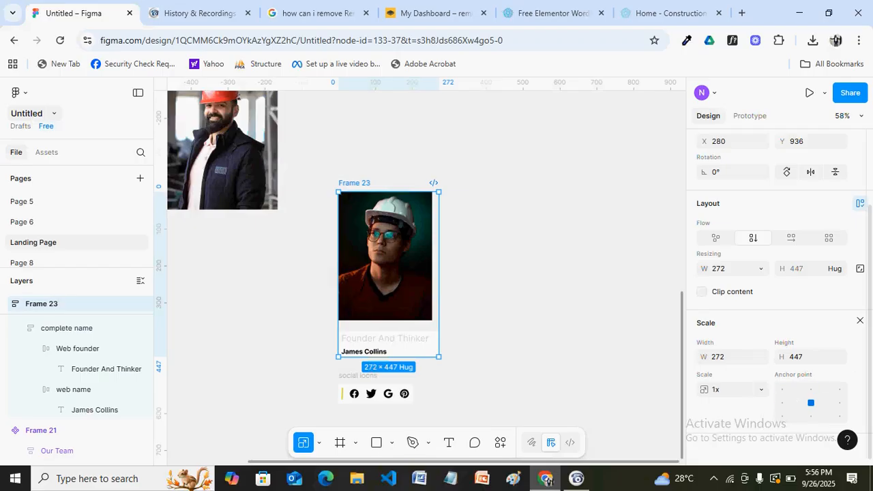
# Select the Frame 23 card and dismiss the scale settings
pyautogui.click(782, 403)
pyautogui.moveTo(870, 317)
pyautogui.mouseDown()
pyautogui.moveTo(870, 263)
pyautogui.moveTo(871, 324)
pyautogui.mouseUp()
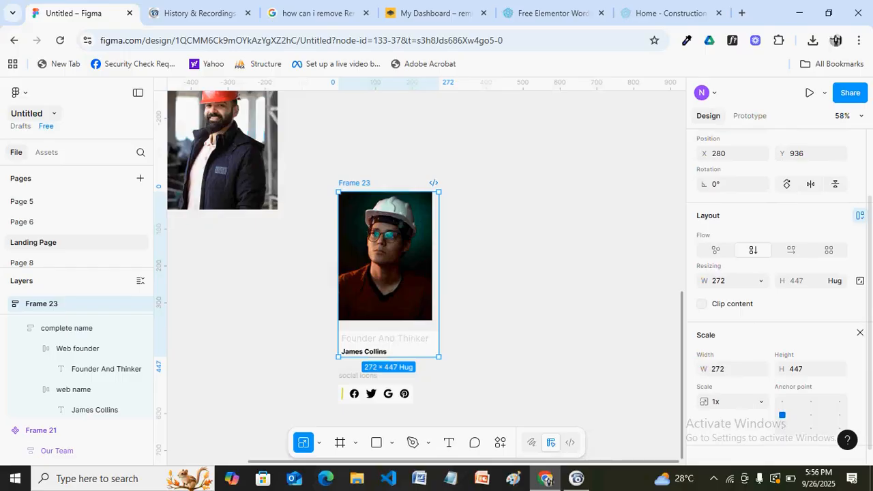
pyautogui.scroll(1, 818, 367)
pyautogui.scroll(-1, 818, 367)
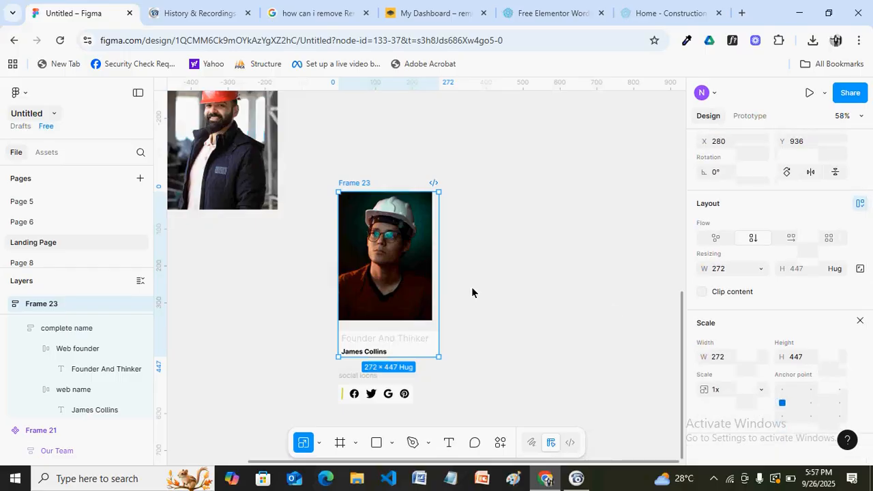
pyautogui.click(197, 248)
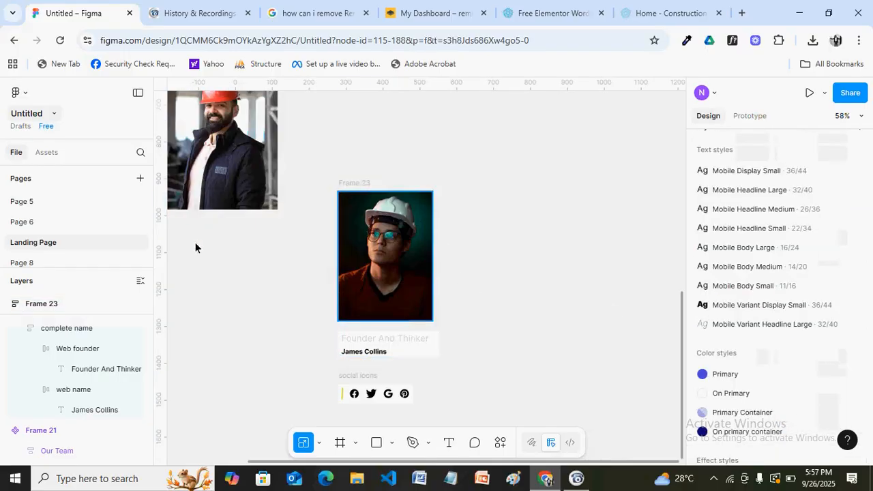
pyautogui.click(351, 219)
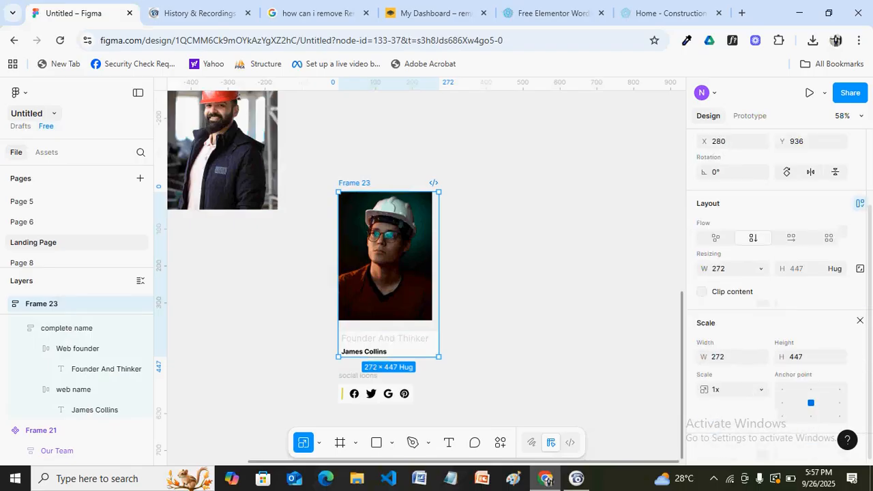
pyautogui.click(861, 321)
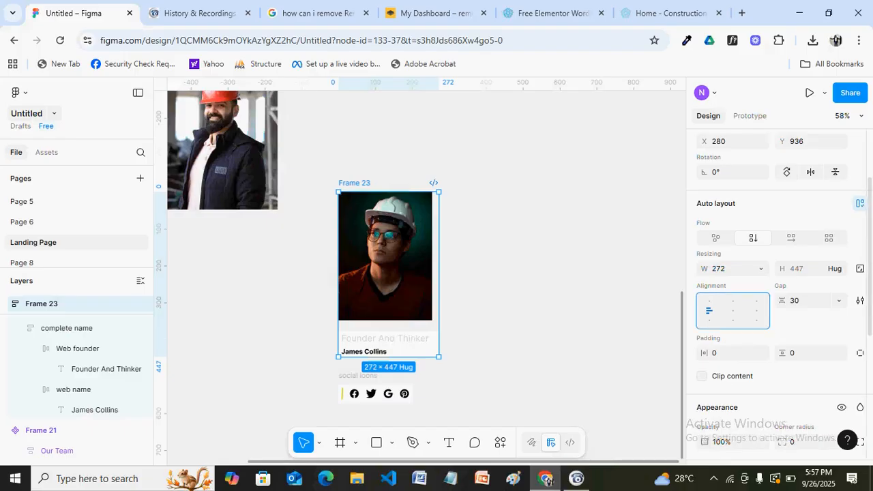
pyautogui.scroll(-5, 749, 300)
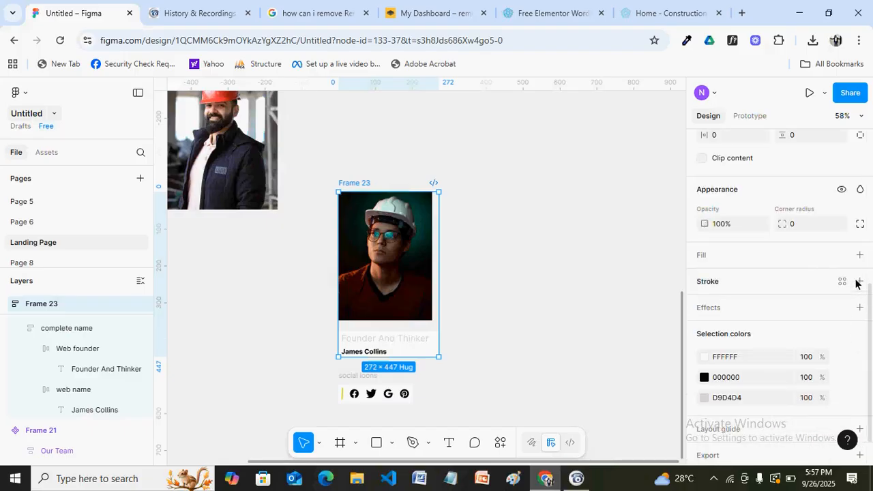
# Give Frame 23 a white FFFFFF fill and set its width to about 275
pyautogui.click(859, 256)
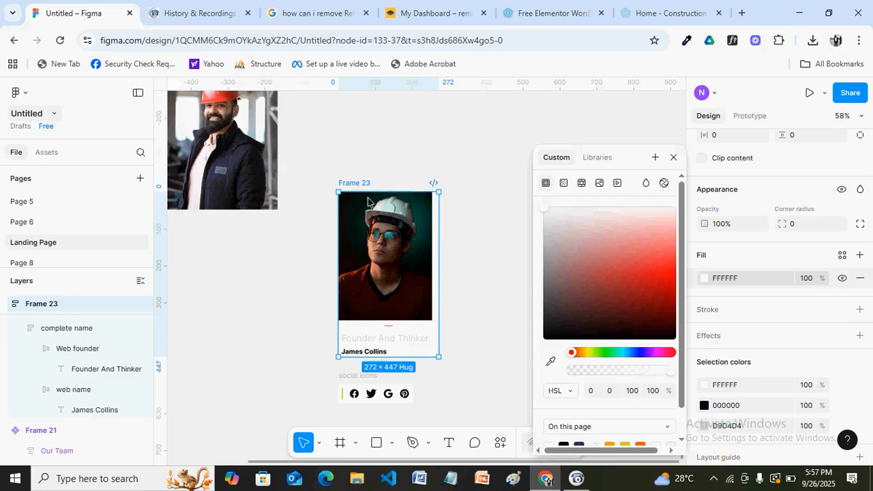
pyautogui.moveTo(440, 237)
pyautogui.mouseDown()
pyautogui.moveTo(419, 236)
pyautogui.moveTo(449, 243)
pyautogui.mouseUp()
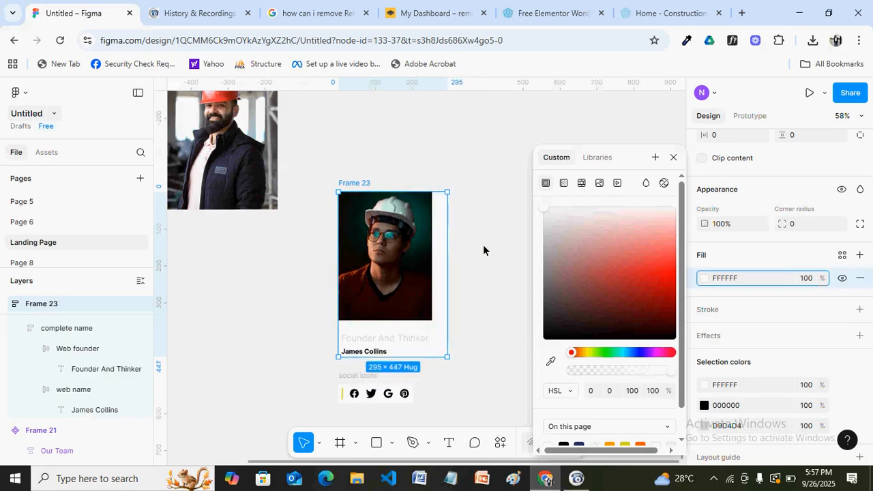
pyautogui.click(673, 157)
pyautogui.moveTo(446, 259)
pyautogui.mouseDown()
pyautogui.moveTo(401, 262)
pyautogui.moveTo(441, 261)
pyautogui.mouseUp()
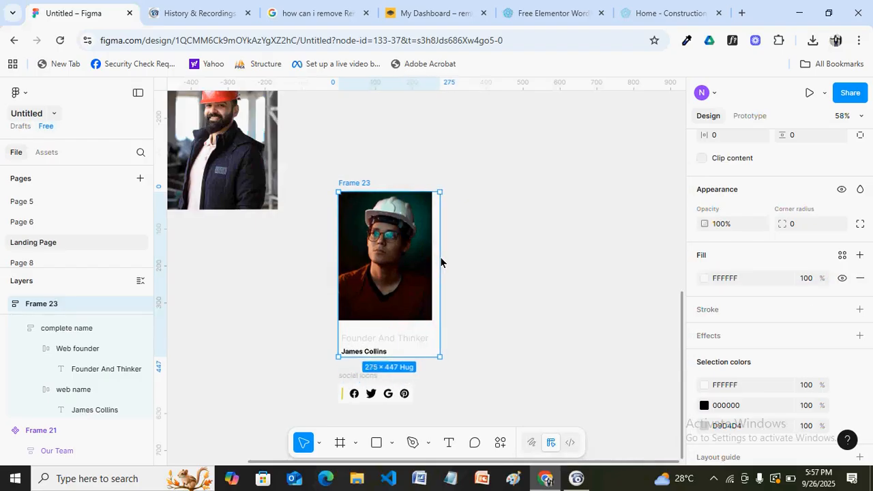
pyautogui.click(364, 259)
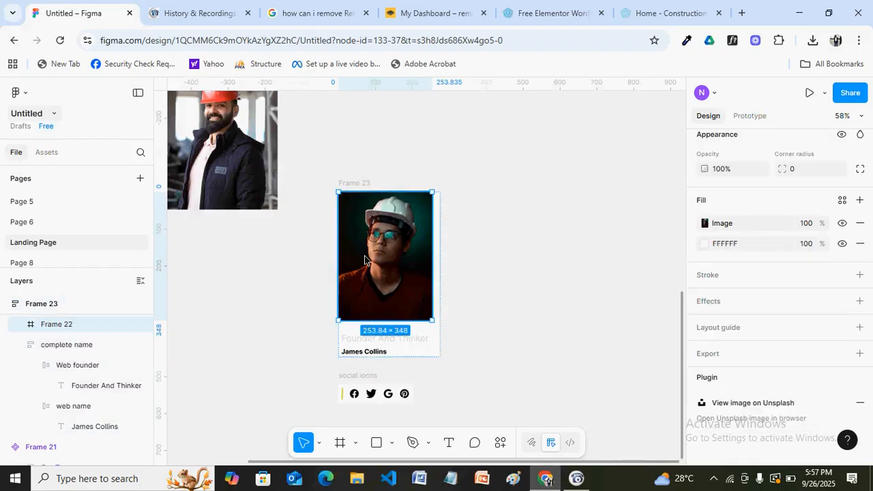
# Set the portrait photo's width to Fill container
pyautogui.scroll(2, 860, 300)
pyautogui.scroll(-1, 782, 236)
pyautogui.scroll(1, 783, 235)
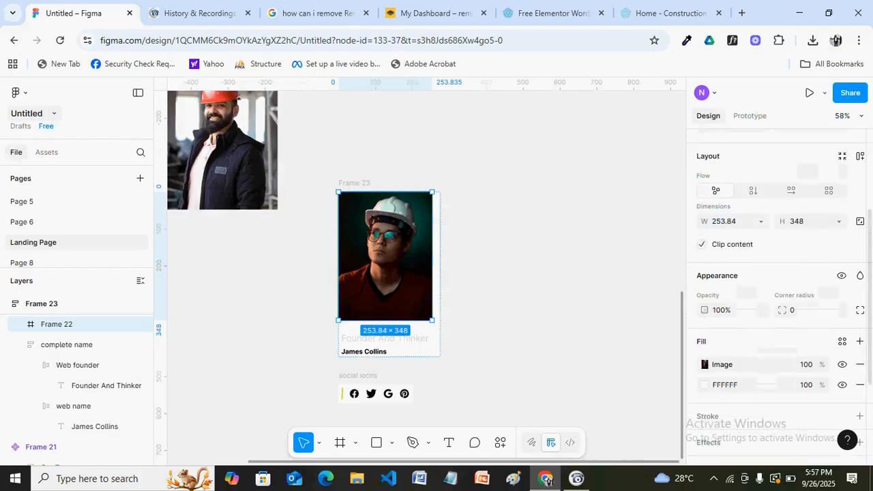
pyautogui.click(761, 222)
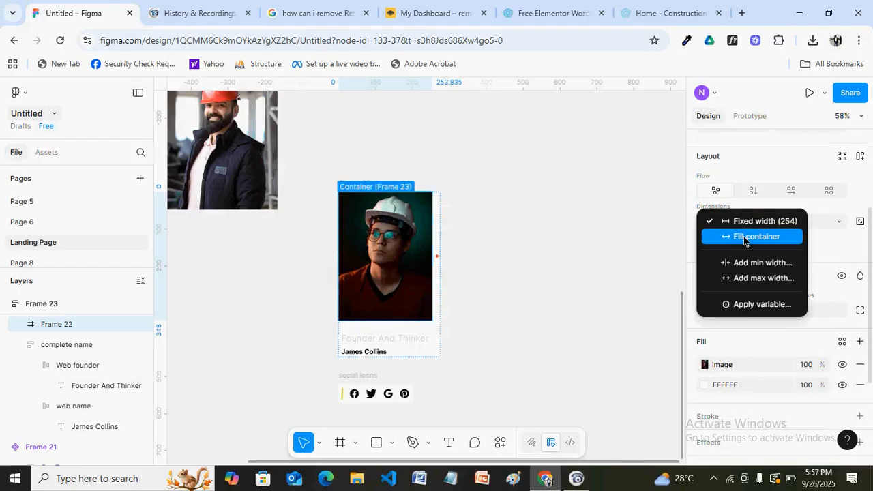
pyautogui.press('Return')
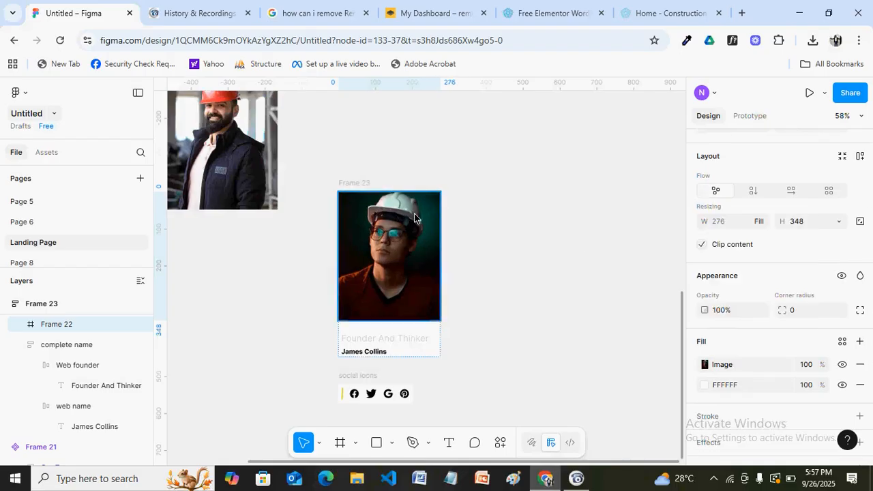
# Widen Frame 23 to 309 × 447 and compare it with the reference team section
pyautogui.click(354, 184)
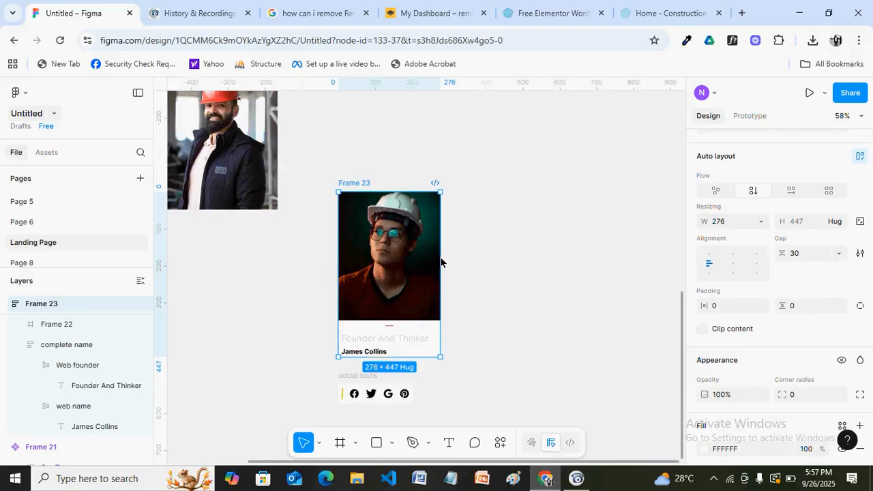
pyautogui.moveTo(441, 263); pyautogui.dragTo(451, 276)
pyautogui.keyDown('ctrl'); pyautogui.scroll(5, 517, 317); pyautogui.keyUp('ctrl')
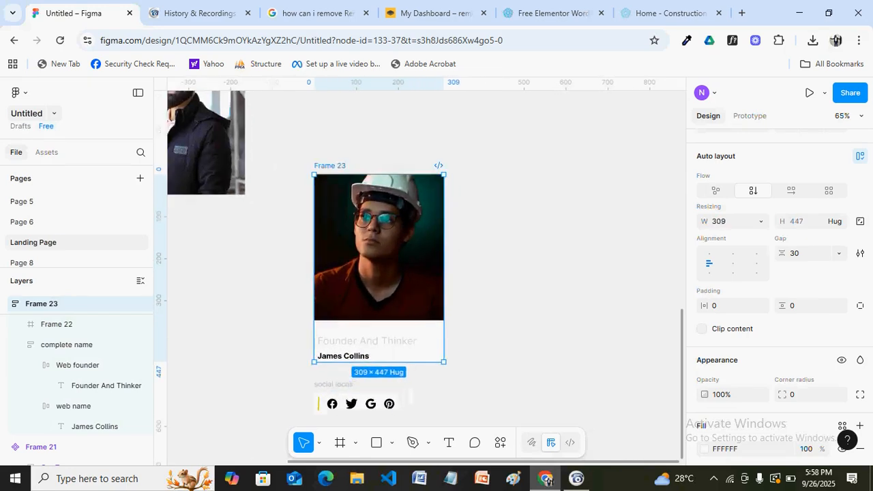
pyautogui.keyDown('ctrl'); pyautogui.scroll(5, 503, 304); pyautogui.keyUp('ctrl')
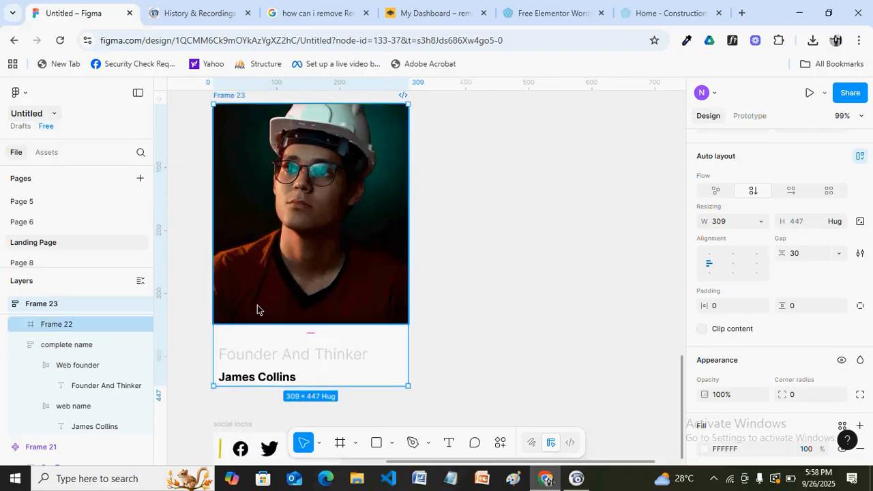
pyautogui.click(637, 17)
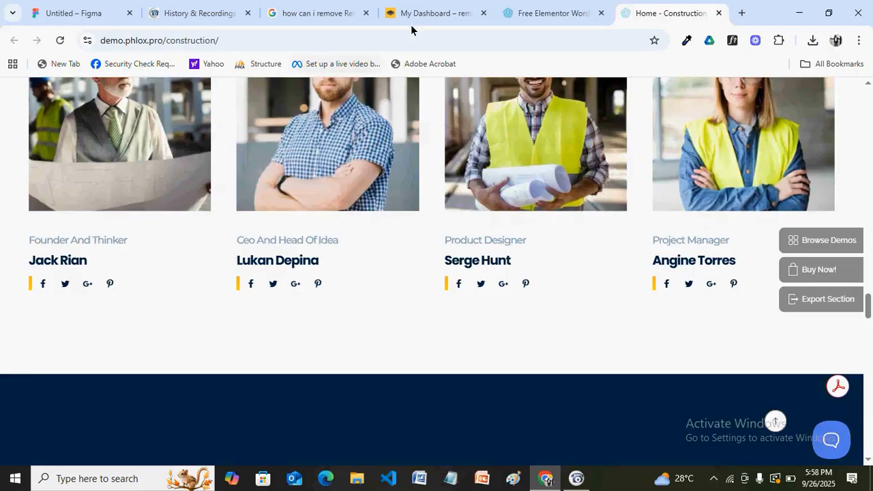
pyautogui.click(74, 13)
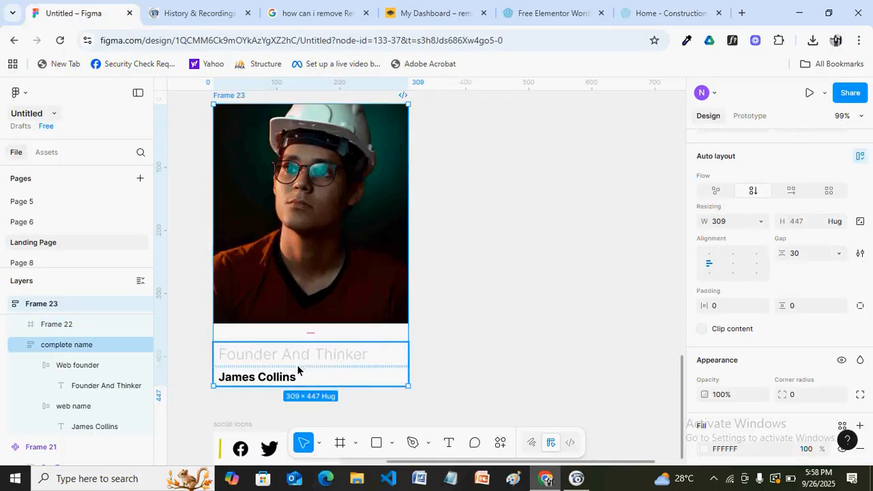
pyautogui.press('Escape')
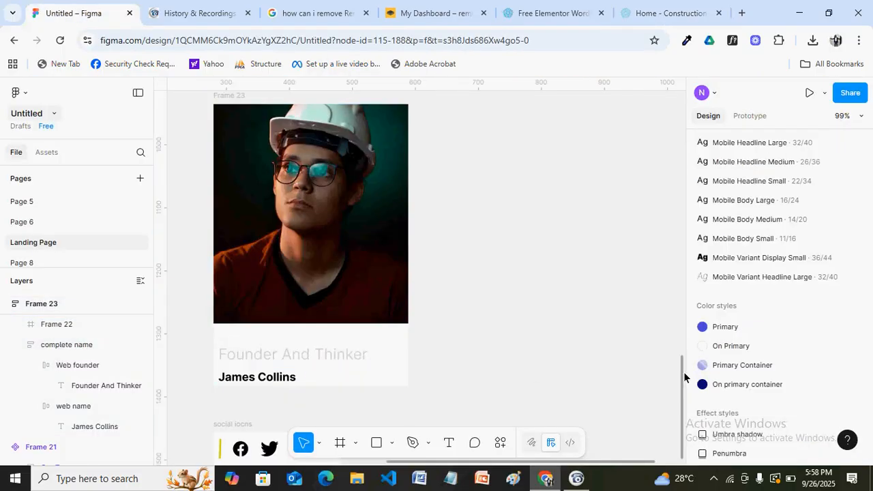
pyautogui.scroll(-2, 682, 395)
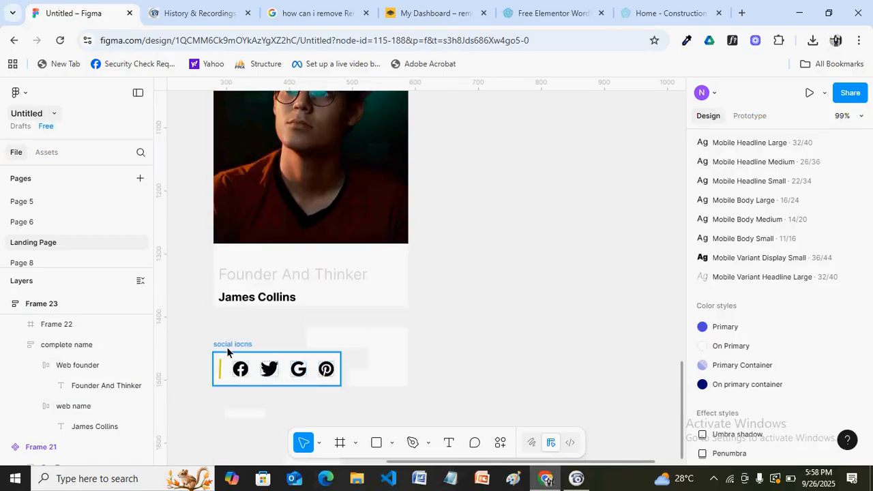
pyautogui.moveTo(227, 349); pyautogui.dragTo(227, 321)
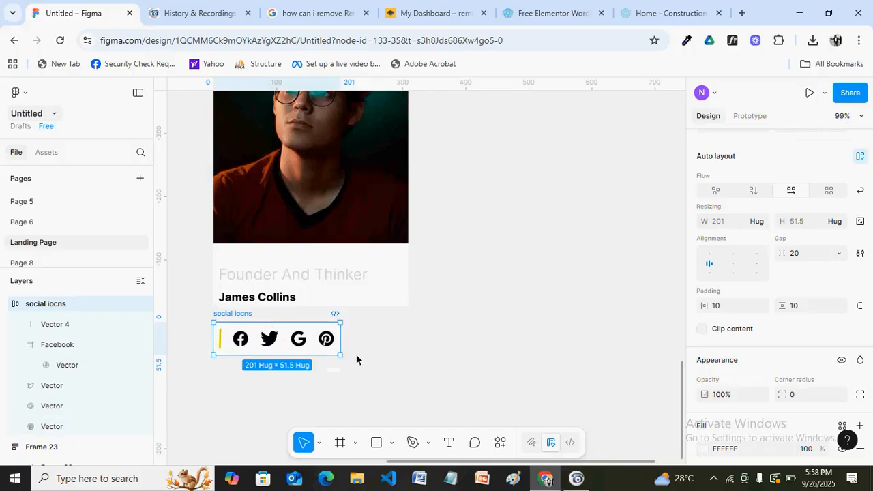
pyautogui.scroll(-3, 484, 331)
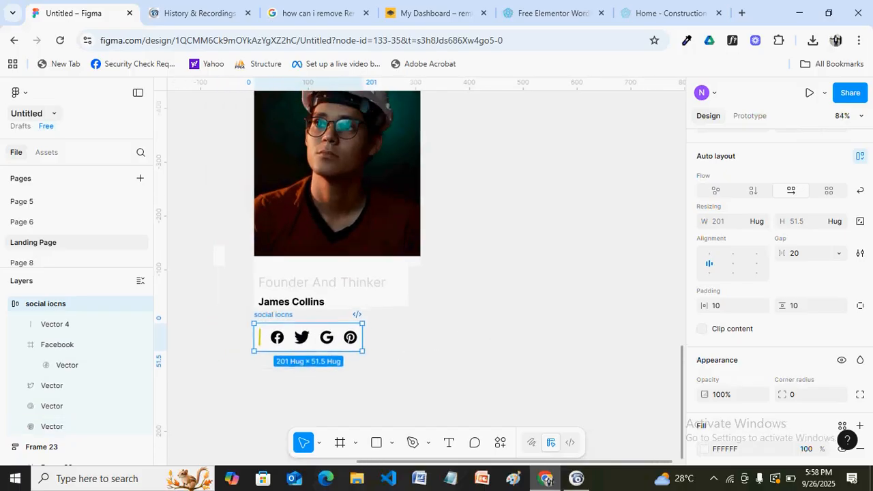
pyautogui.scroll(-1, 548, 481)
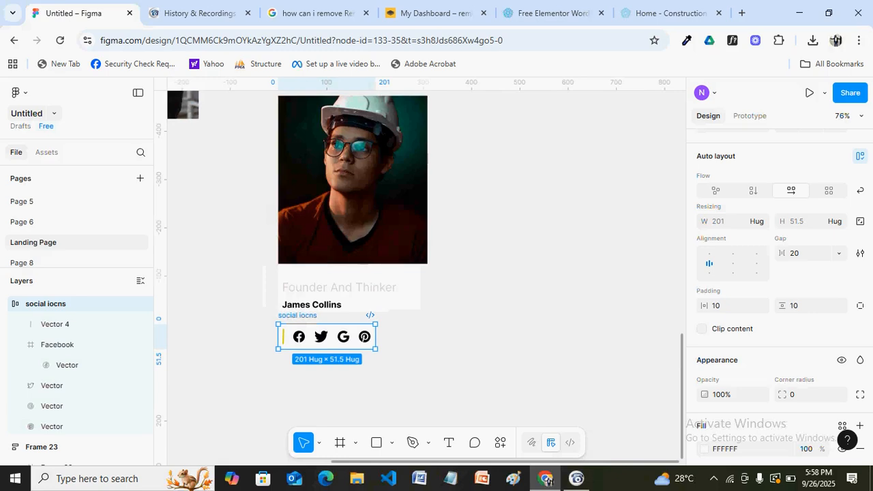
pyautogui.scroll(-1, 485, 321)
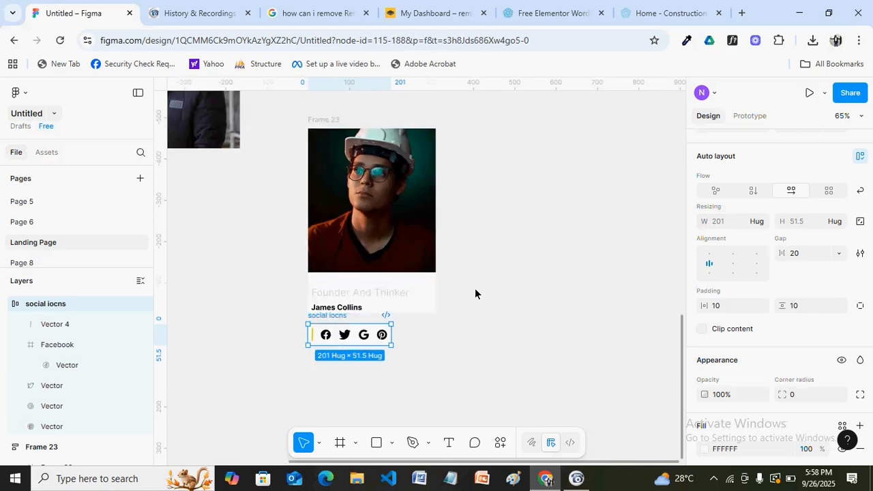
pyautogui.click(306, 117)
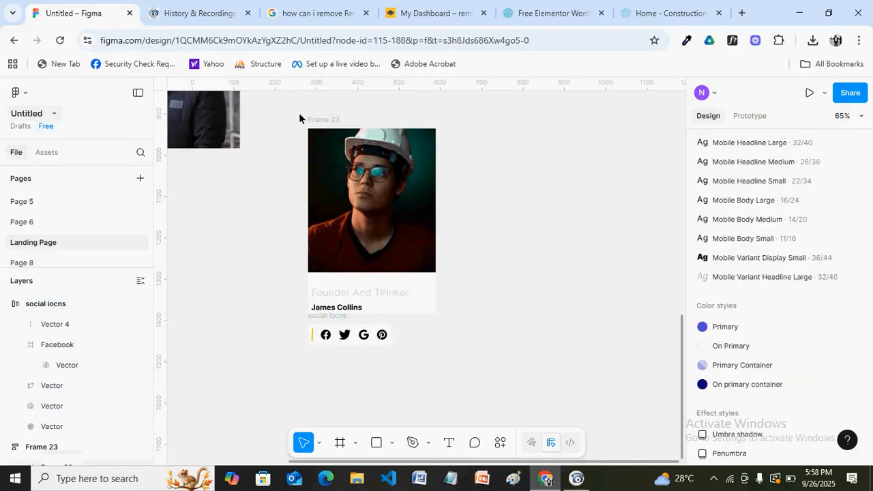
# Wrap the card and social icons in auto-layout Frame 24 with a white fill
pyautogui.moveTo(298, 113); pyautogui.dragTo(445, 366)
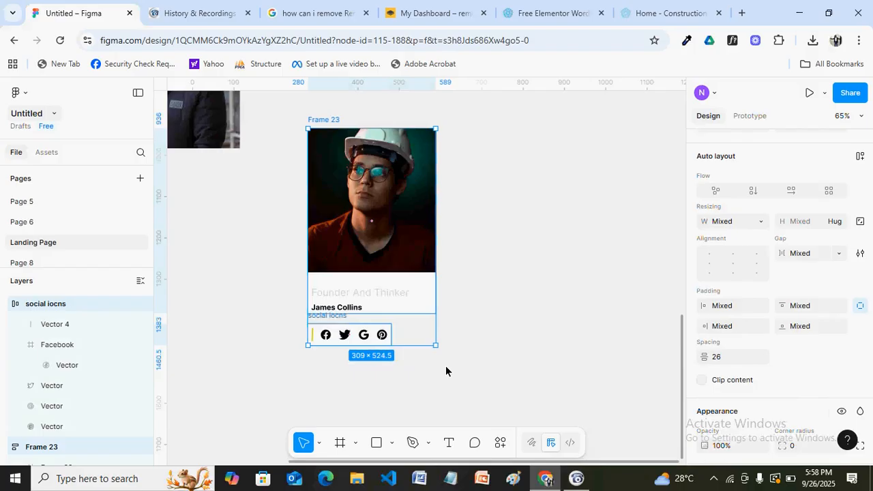
pyautogui.hotkey('shift', 'a')
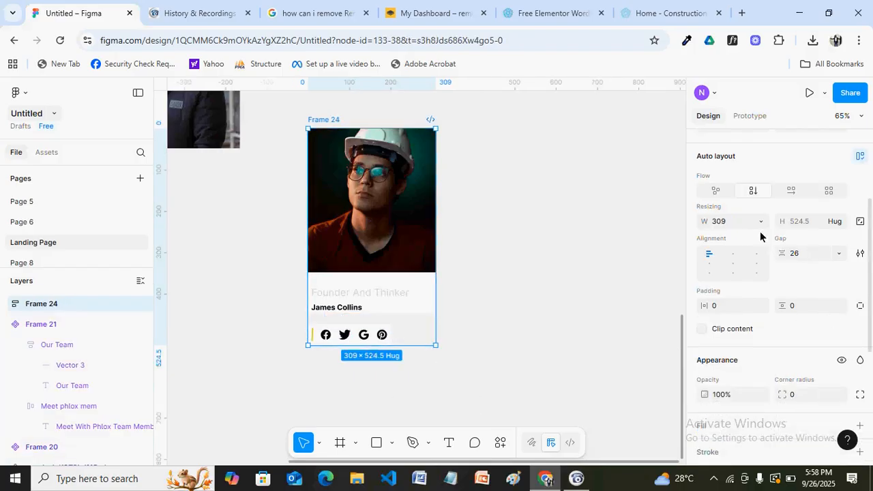
pyautogui.click(707, 266)
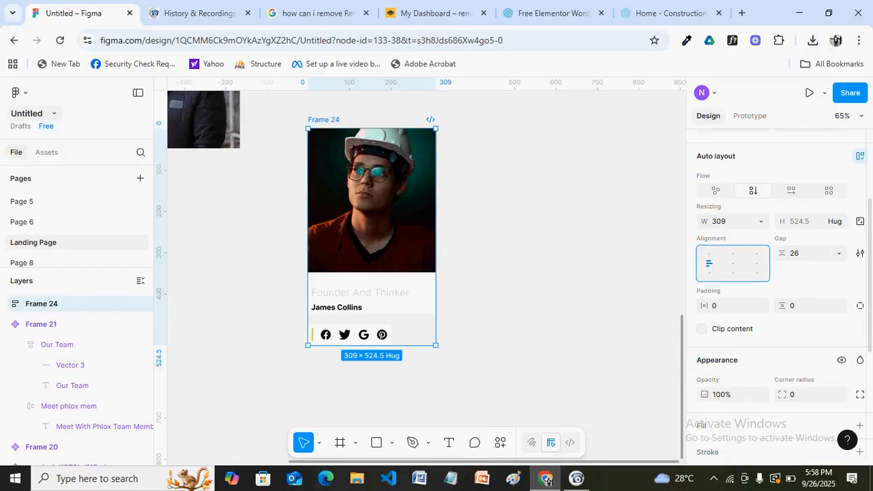
pyautogui.click(859, 425)
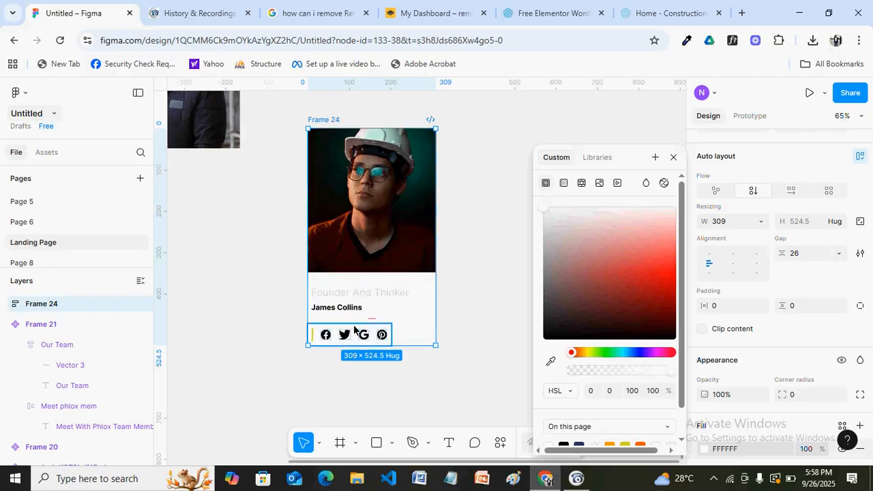
# Set Frame 24's gap to 10 and compare it with the reference team cards
pyautogui.click(799, 255)
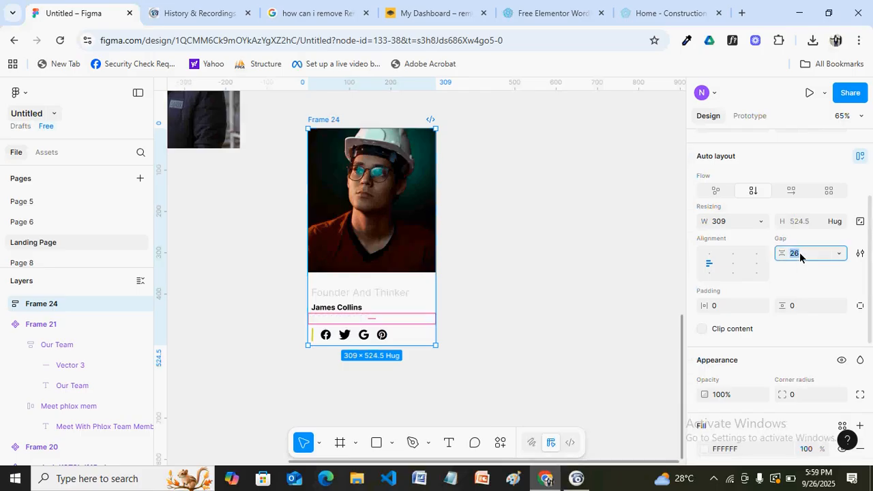
pyautogui.write('10')
pyautogui.press('Return')
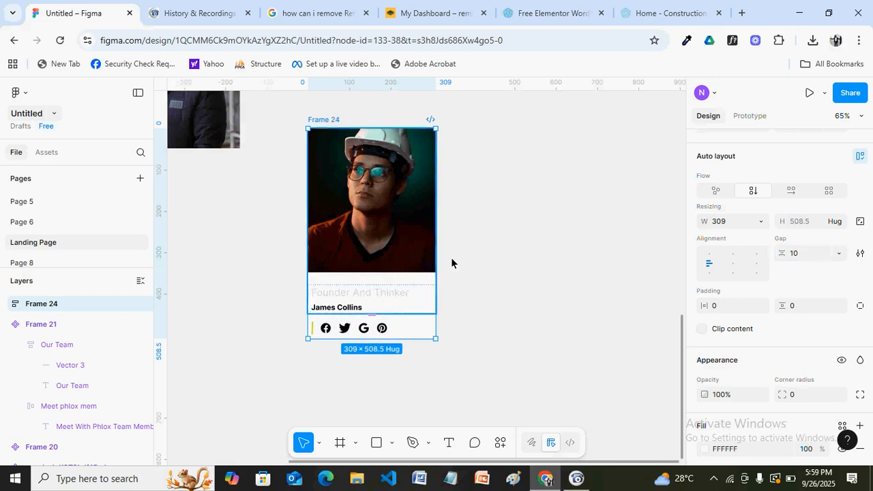
pyautogui.click(666, 15)
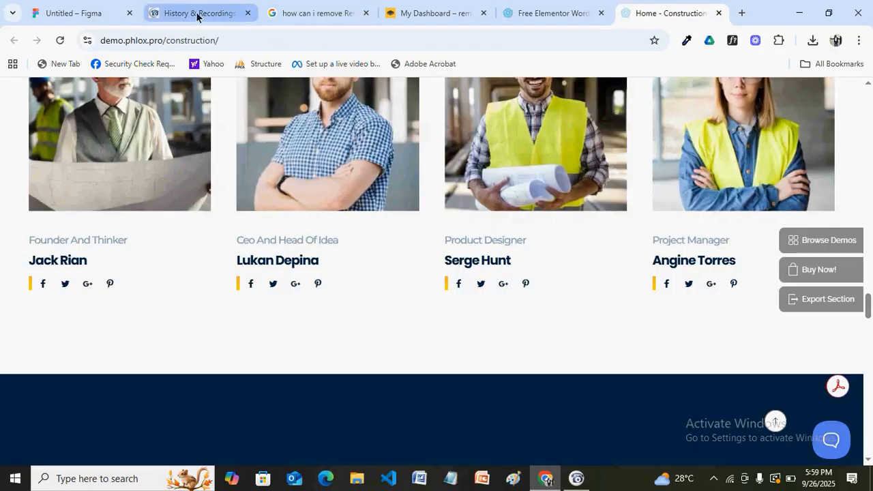
pyautogui.click(93, 15)
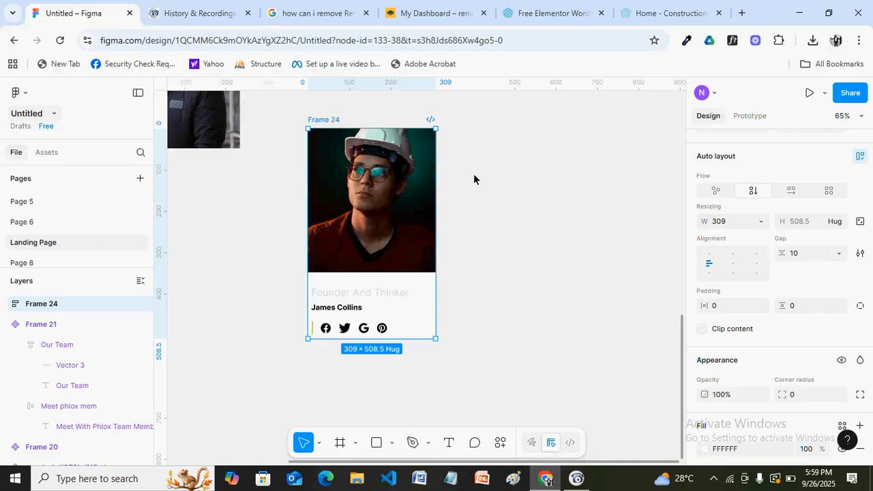
pyautogui.click(351, 314)
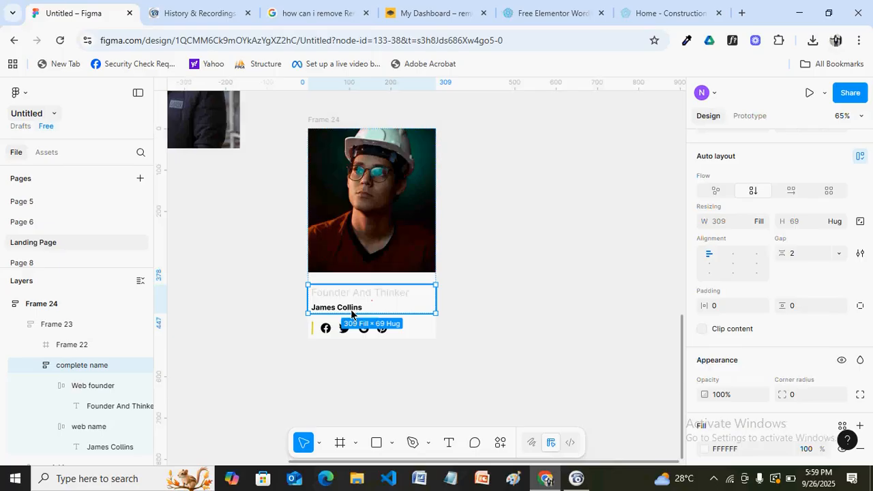
pyautogui.click(351, 313)
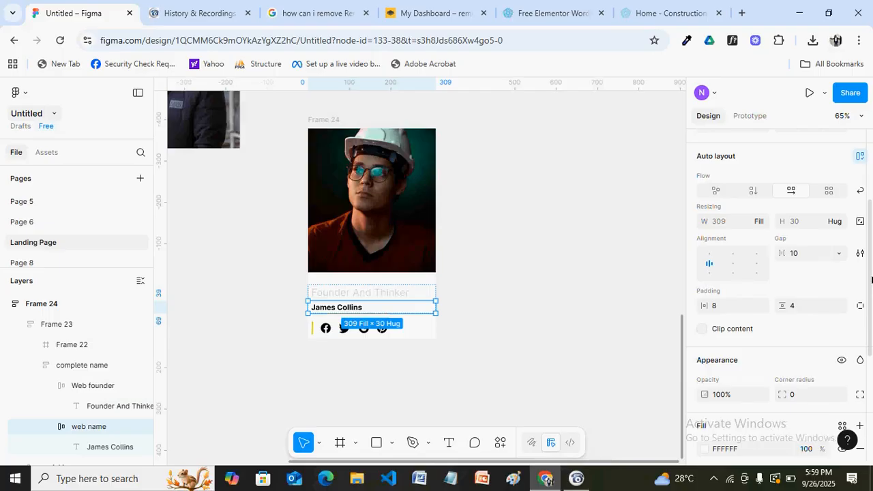
pyautogui.scroll(-4, 871, 280)
pyautogui.scroll(4, 869, 228)
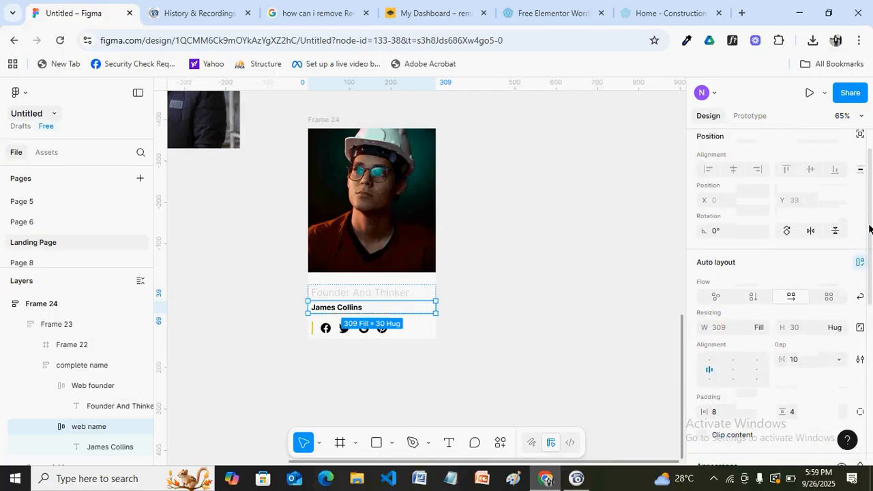
pyautogui.scroll(1, 869, 211)
pyautogui.scroll(-2, 870, 198)
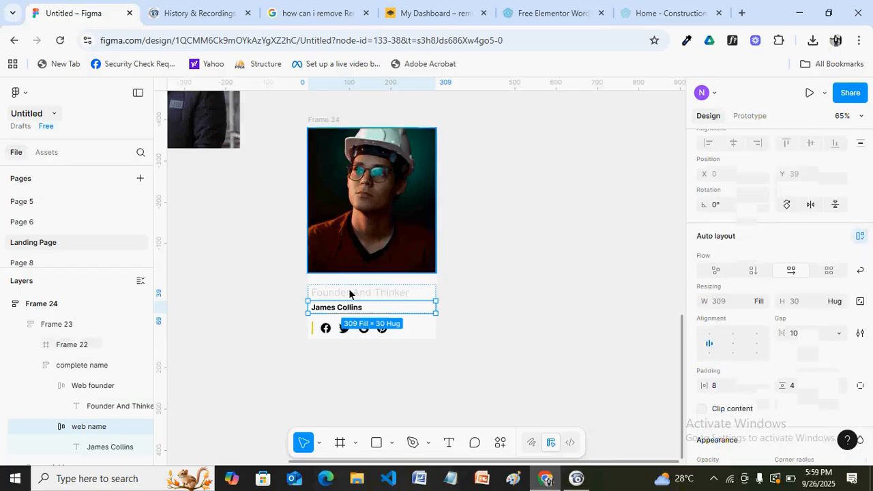
pyautogui.doubleClick(344, 312)
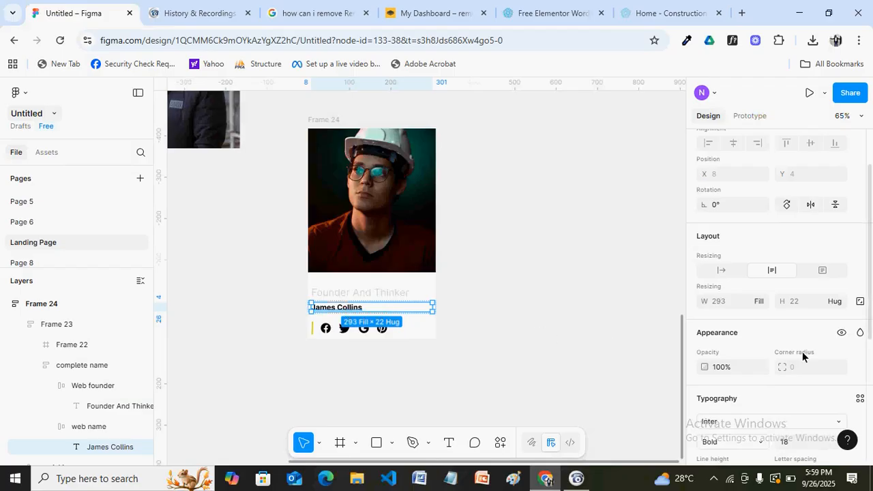
pyautogui.scroll(-2, 777, 297)
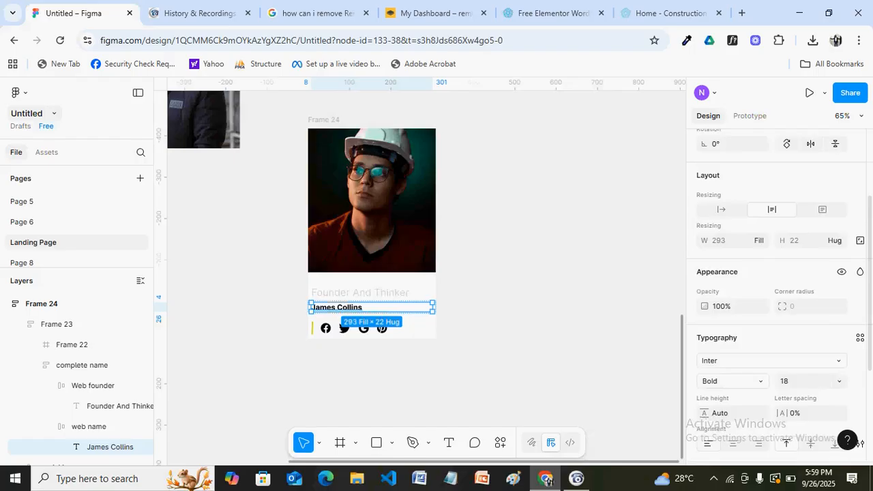
pyautogui.click(498, 342)
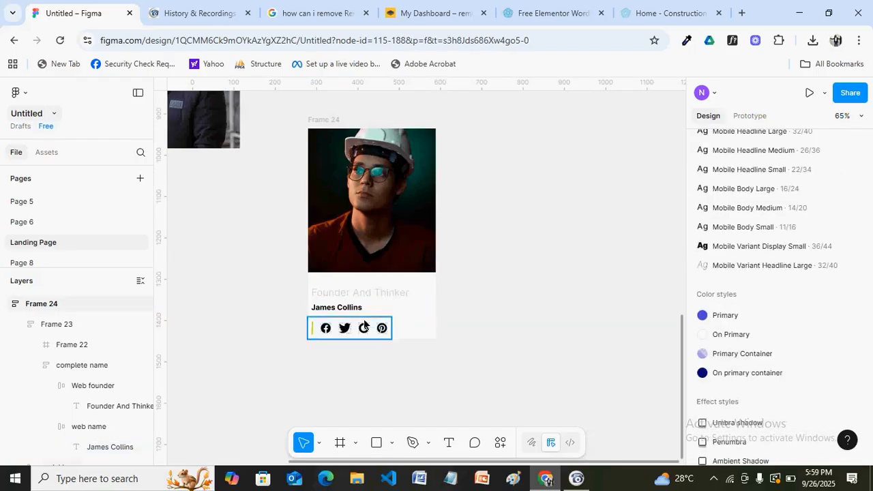
pyautogui.click(333, 171)
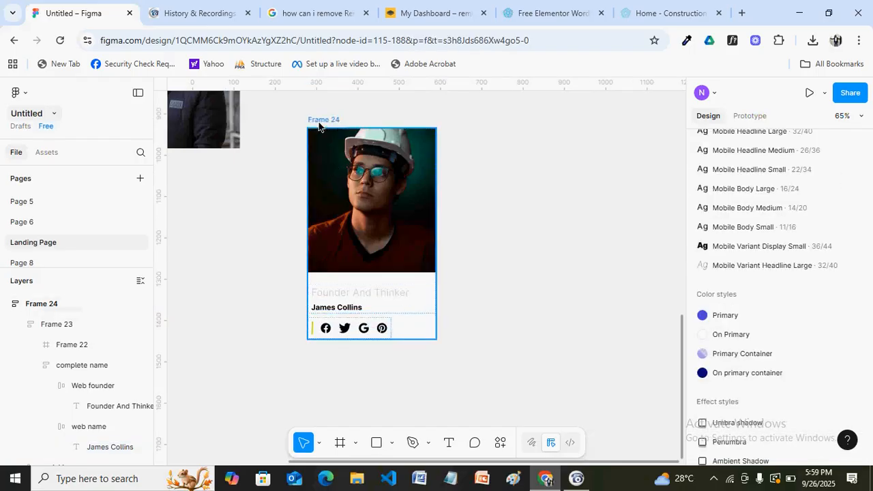
# Resize the Facebook and Twitter icons to 18 × 18
pyautogui.click(331, 333)
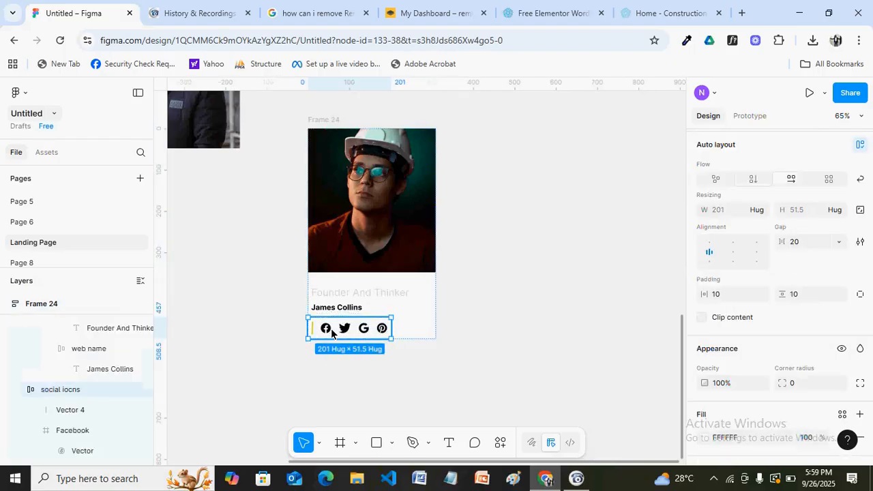
pyautogui.click(656, 13)
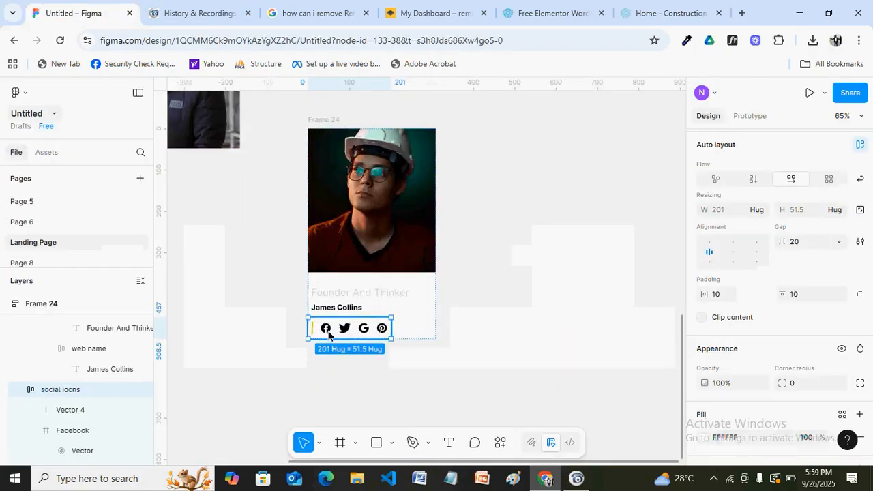
pyautogui.doubleClick(328, 331)
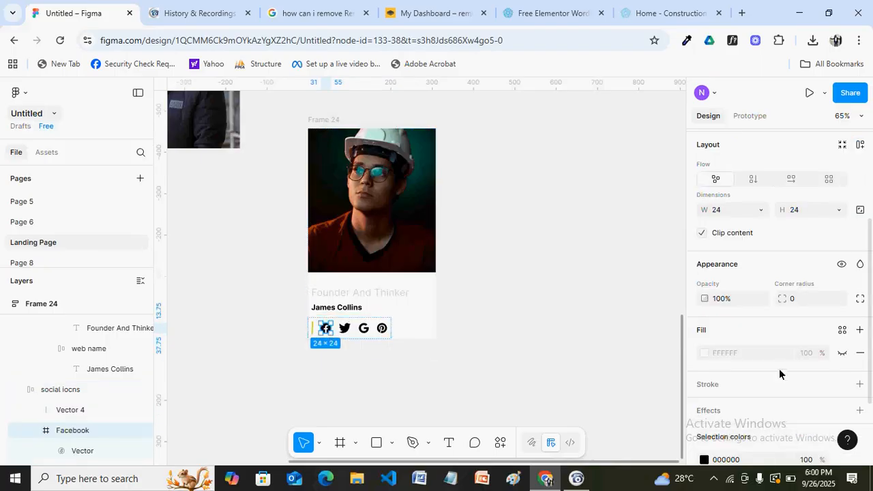
pyautogui.click(731, 212)
pyautogui.write('18')
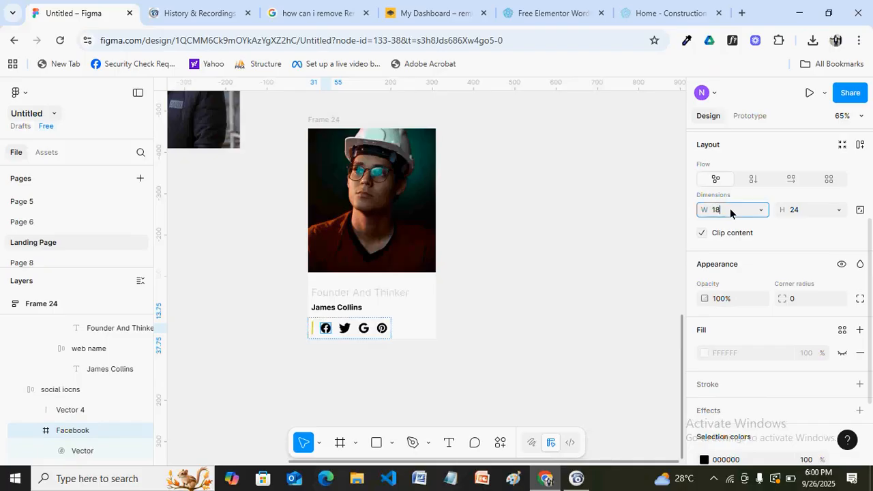
pyautogui.click(807, 216)
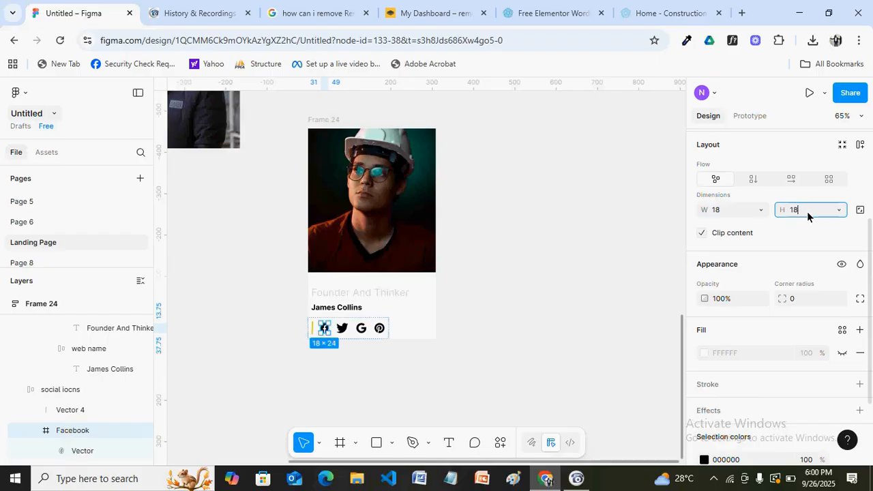
pyautogui.press('Return')
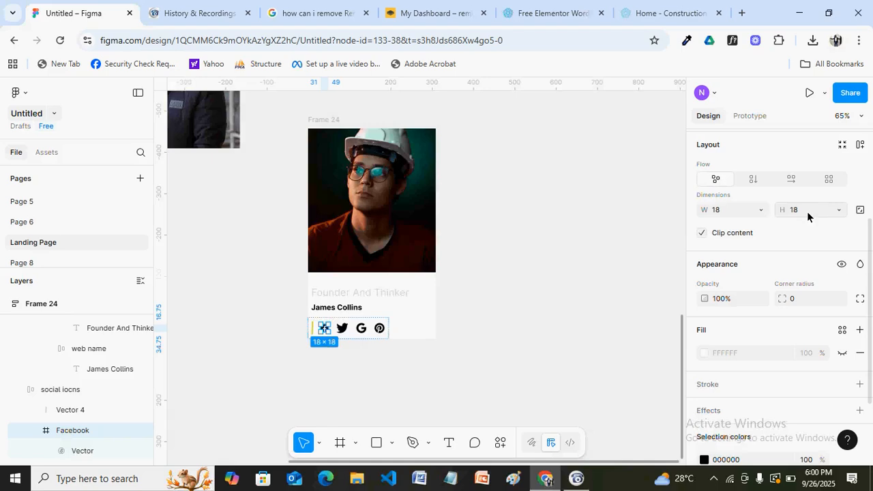
pyautogui.click(343, 328)
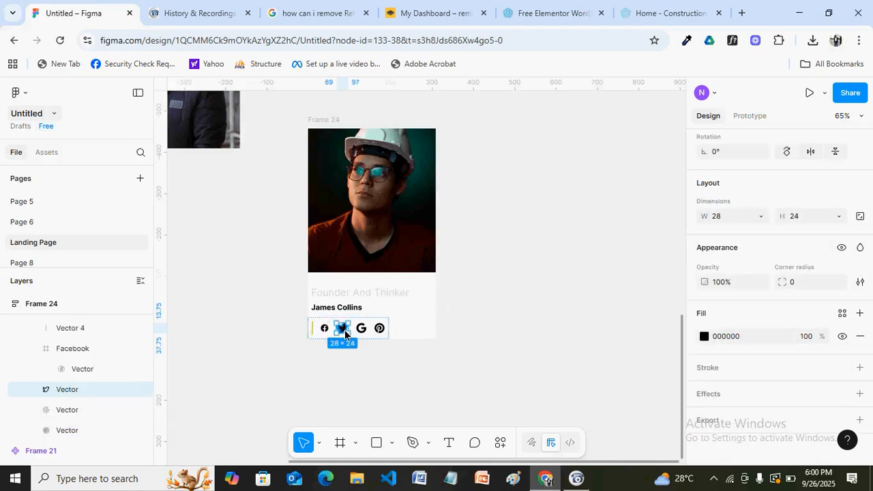
pyautogui.click(728, 216)
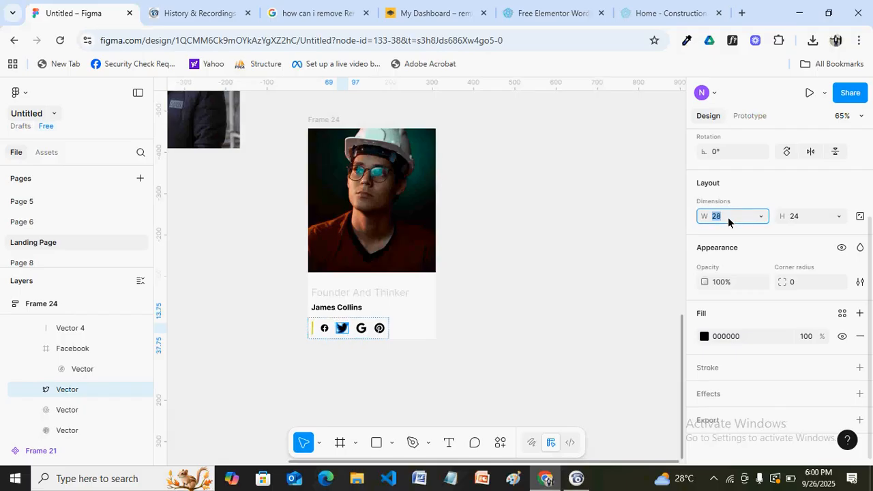
pyautogui.write('18')
pyautogui.click(797, 215)
pyautogui.write('18')
pyautogui.press('Return')
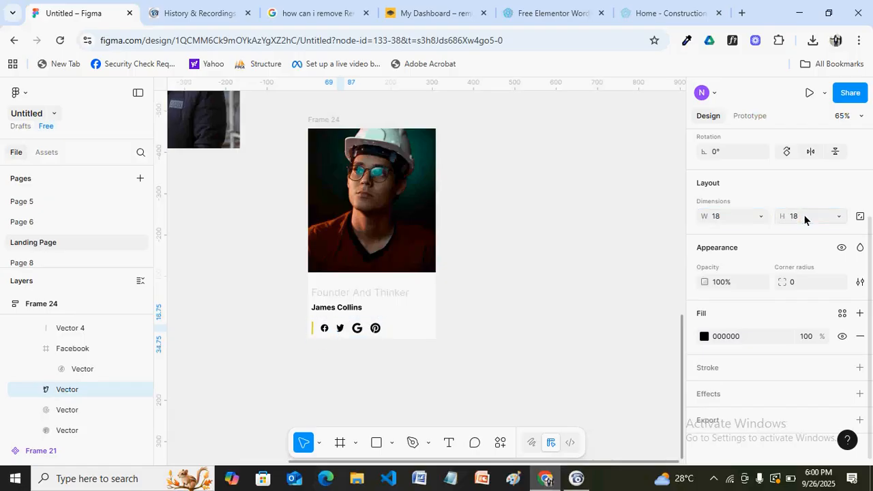
# Resize the Google and Pinterest icons to 18 × 18
pyautogui.click(358, 328)
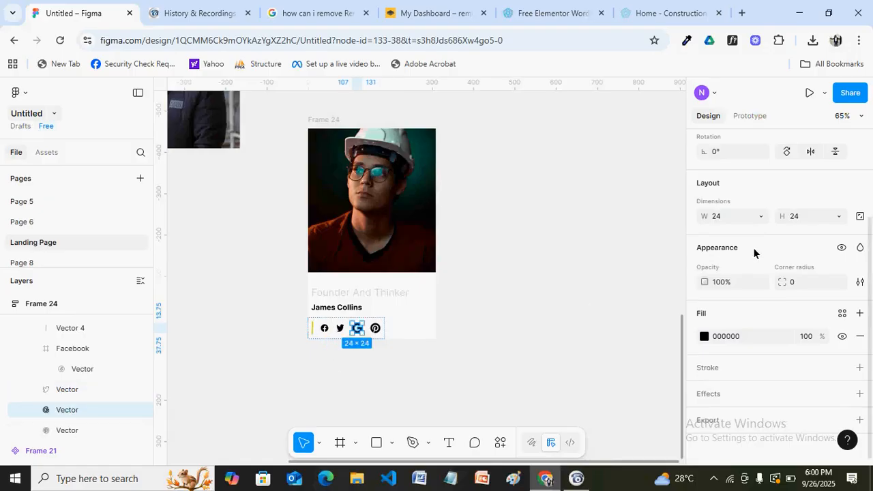
pyautogui.click(726, 219)
pyautogui.write('18')
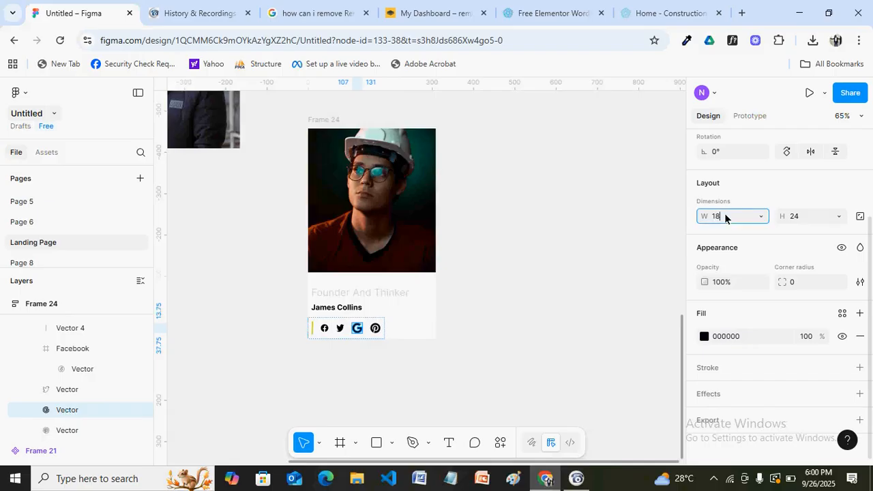
pyautogui.click(802, 219)
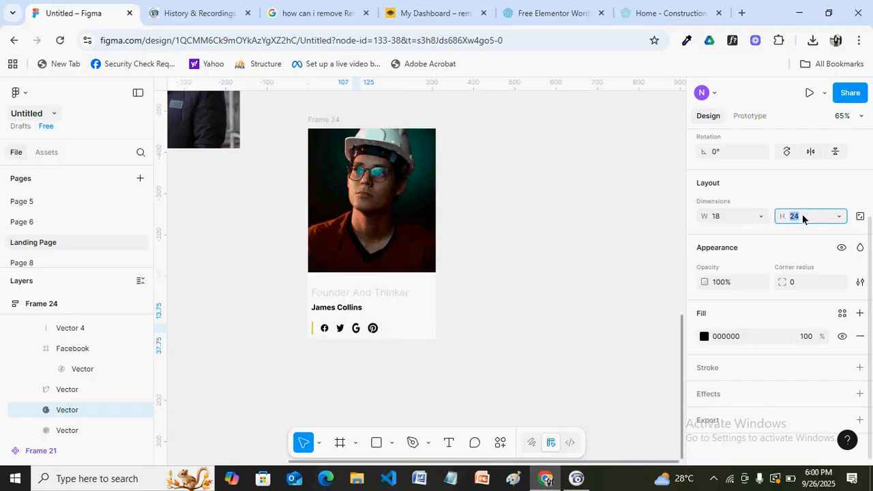
pyautogui.write('18')
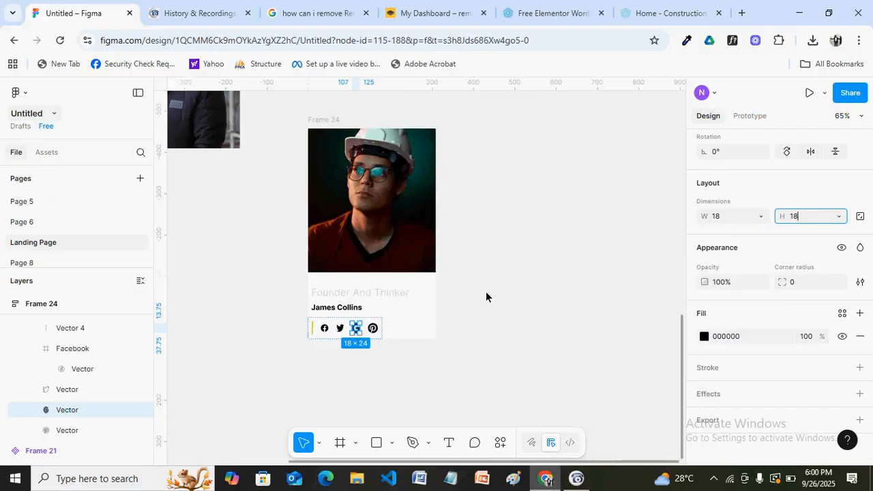
pyautogui.press('Escape')
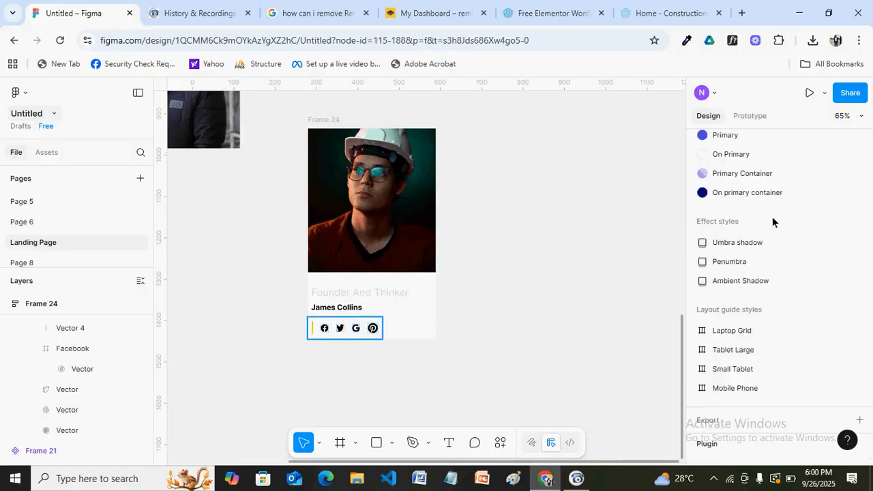
pyautogui.doubleClick(374, 329)
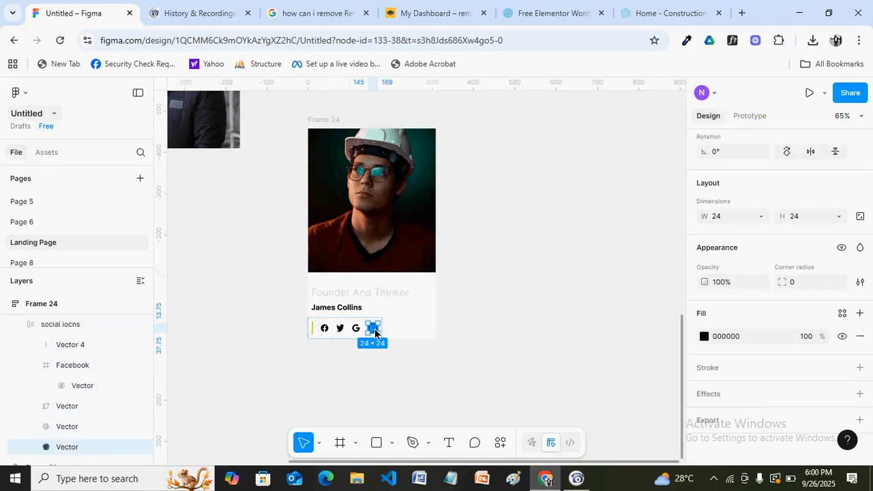
pyautogui.click(727, 217)
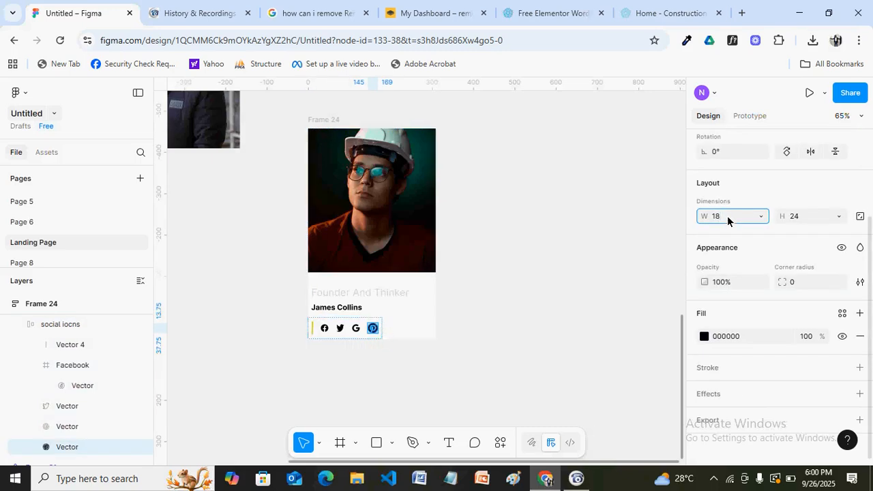
pyautogui.click(798, 215)
pyautogui.write('18')
pyautogui.press('Return')
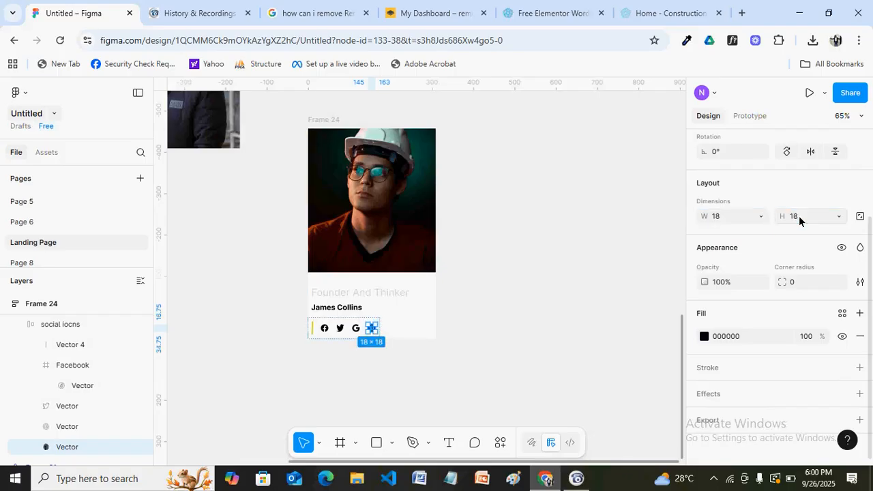
# Widen the Frame 24 member card from 309 to about 339, keeping it 508.5 tall
pyautogui.click(498, 273)
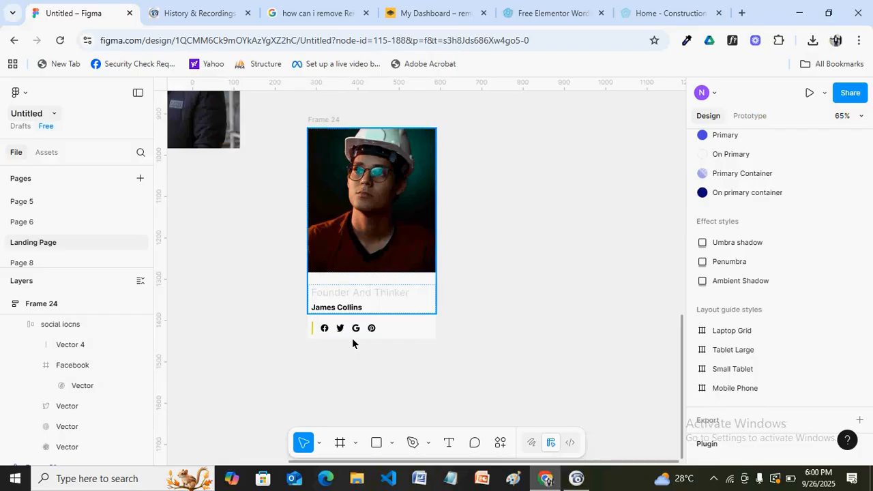
pyautogui.click(324, 120)
pyautogui.moveTo(438, 244); pyautogui.dragTo(447, 285)
pyautogui.click(481, 317)
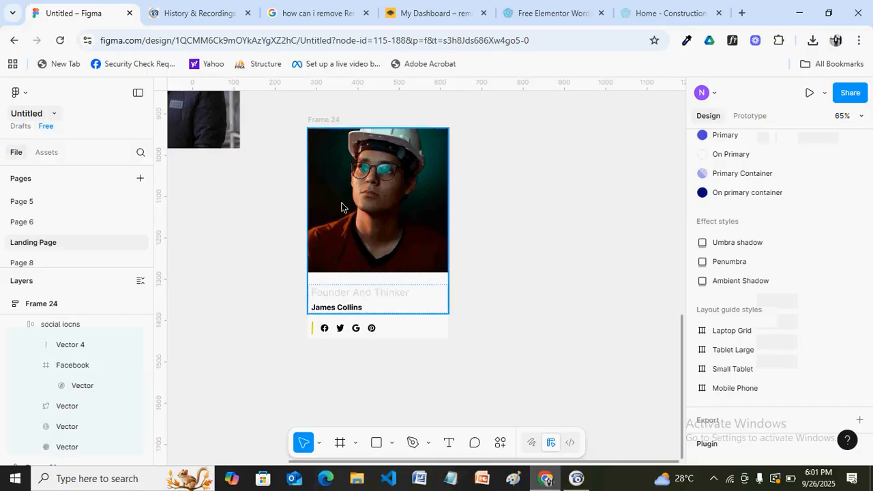
pyautogui.click(325, 121)
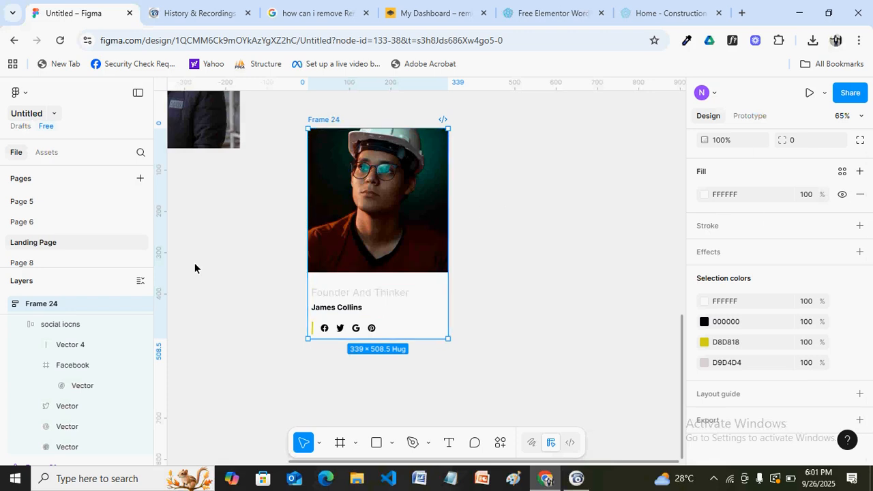
# Rename Frame 24, holding the photo, name and icons, to 'Complete card'
pyautogui.hotkey('ctrl', 'r')
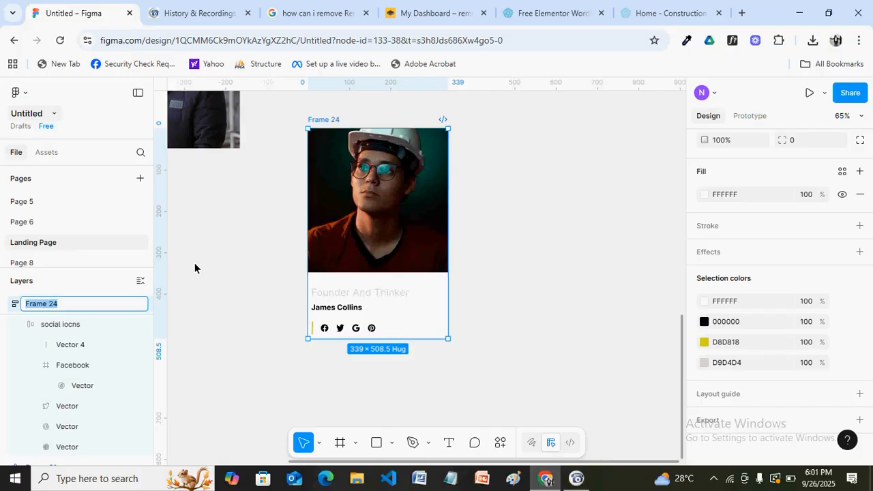
pyautogui.write('Complete')
pyautogui.press('BackSpace')
pyautogui.press('BackSpace')
pyautogui.write('te card')
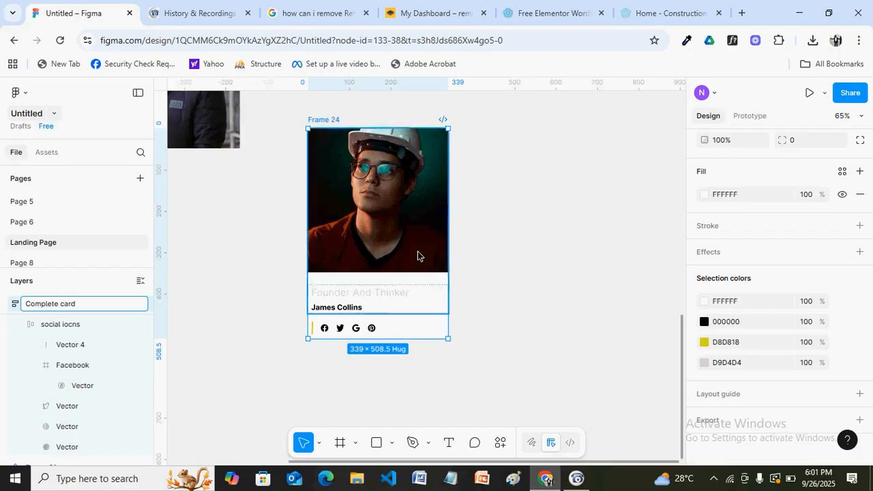
pyautogui.click(547, 258)
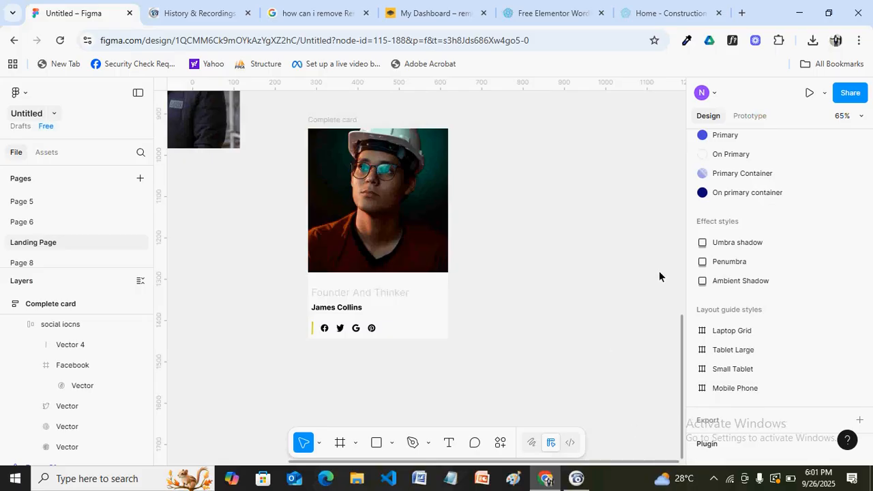
pyautogui.scroll(5, 680, 350)
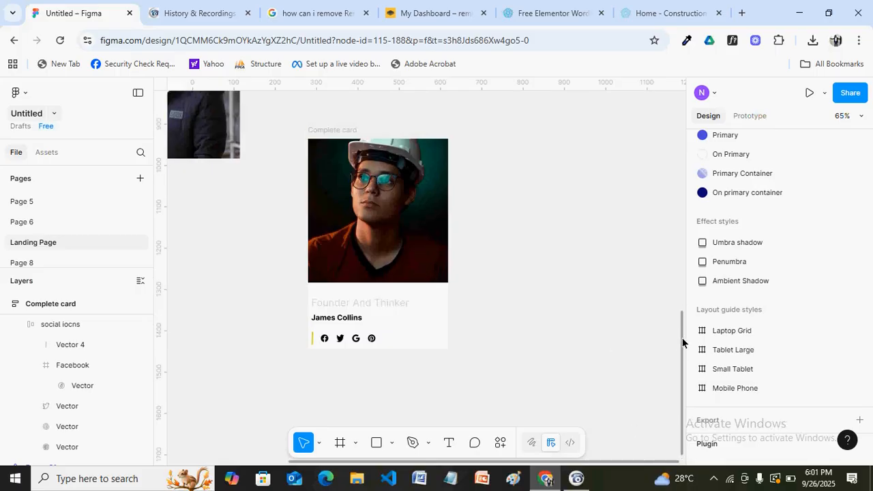
pyautogui.moveTo(684, 218); pyautogui.dragTo(685, 125)
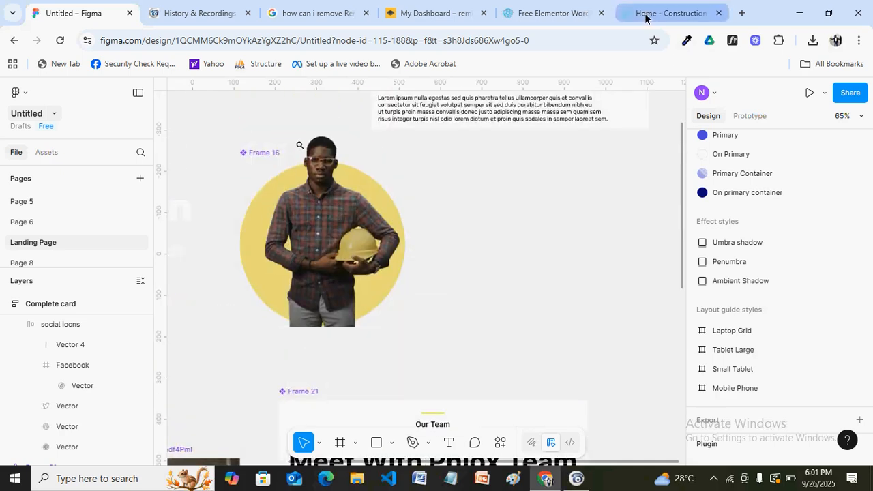
# Inspect the construction demo's hero image in DevTools with a 375 × 667 iPhone SE preview
pyautogui.click(677, 14)
pyautogui.moveTo(869, 306); pyautogui.dragTo(868, 101)
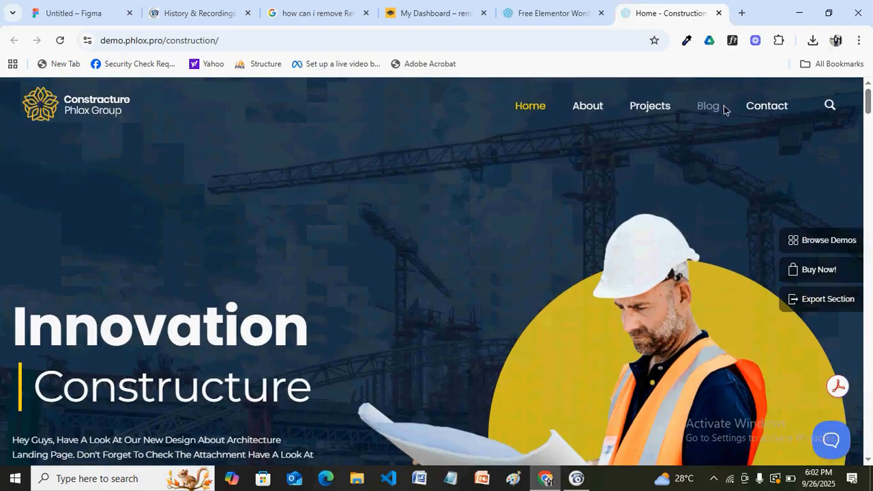
pyautogui.rightClick(451, 223)
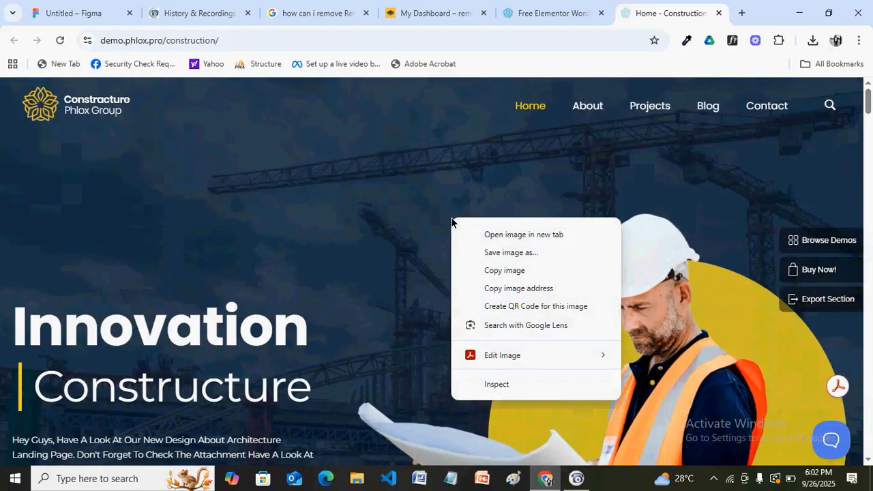
pyautogui.click(520, 385)
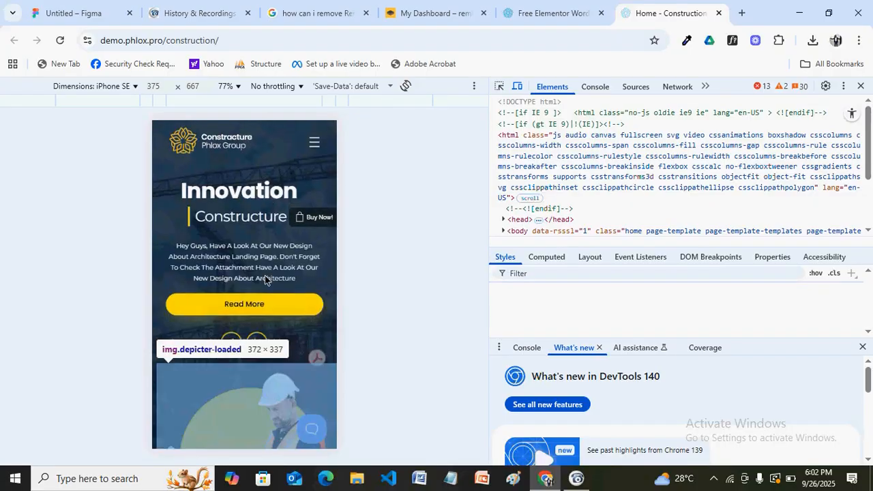
pyautogui.click(264, 276)
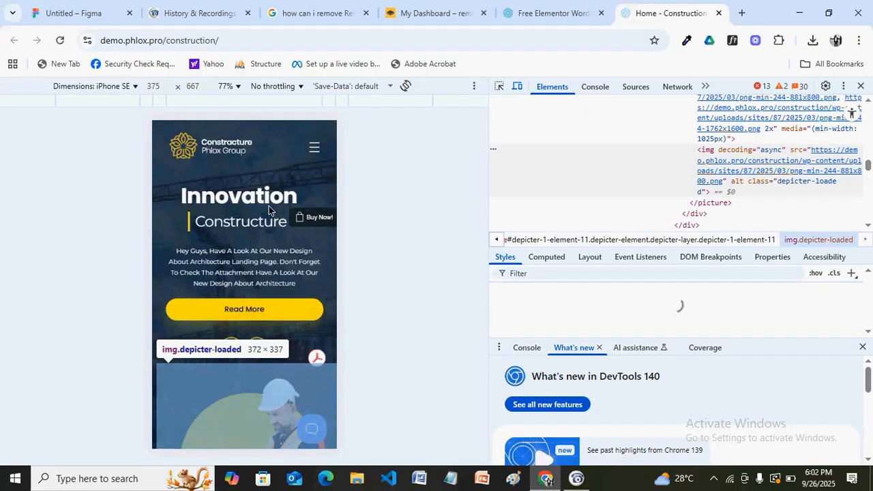
pyautogui.scroll(-5, 269, 206)
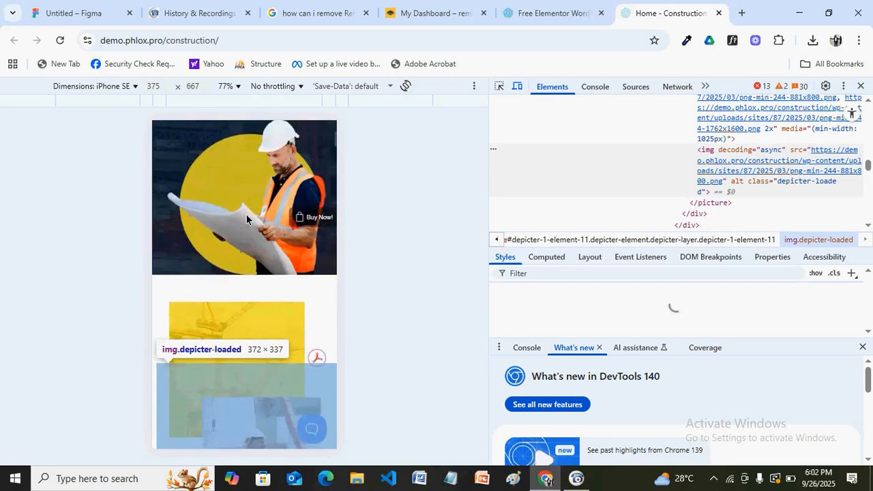
pyautogui.scroll(3, 246, 217)
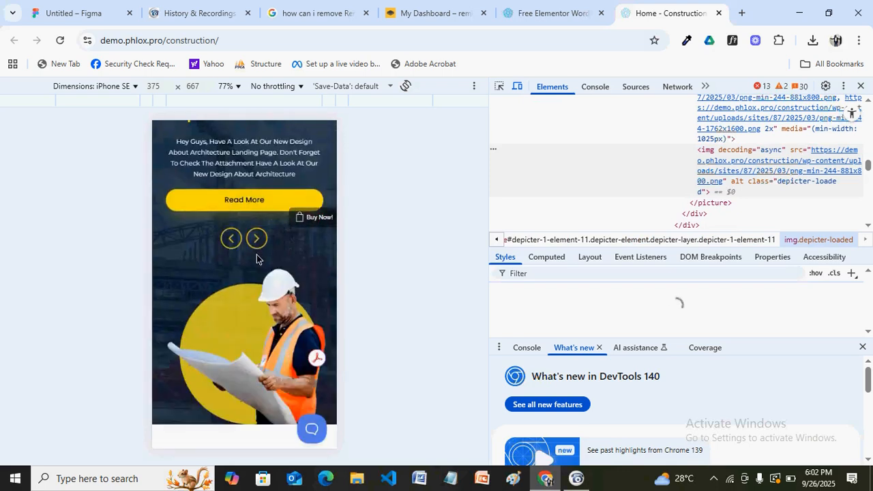
pyautogui.scroll(3, 255, 282)
pyautogui.scroll(-2, 255, 282)
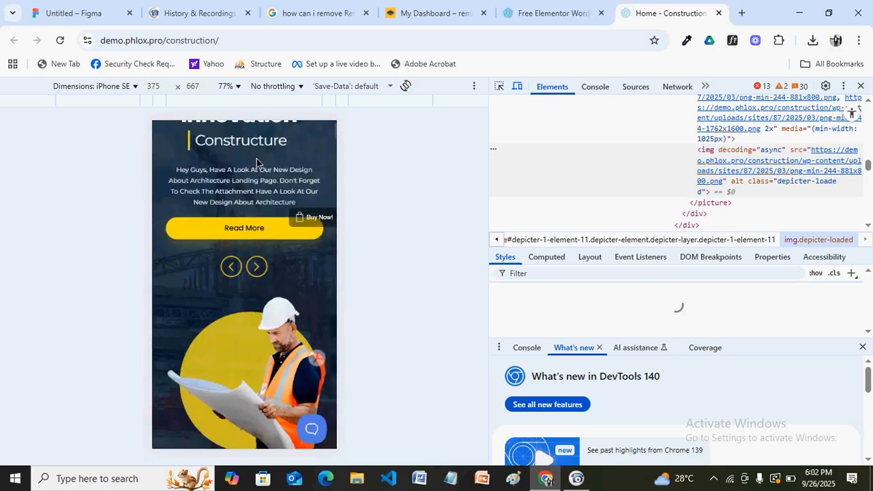
pyautogui.scroll(-2, 257, 164)
pyautogui.scroll(-3, 253, 179)
pyautogui.scroll(5, 253, 180)
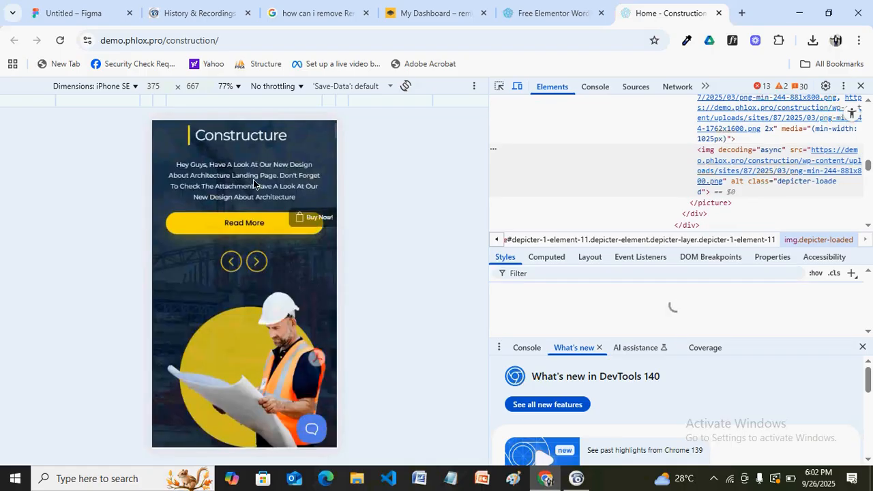
pyautogui.scroll(2, 246, 333)
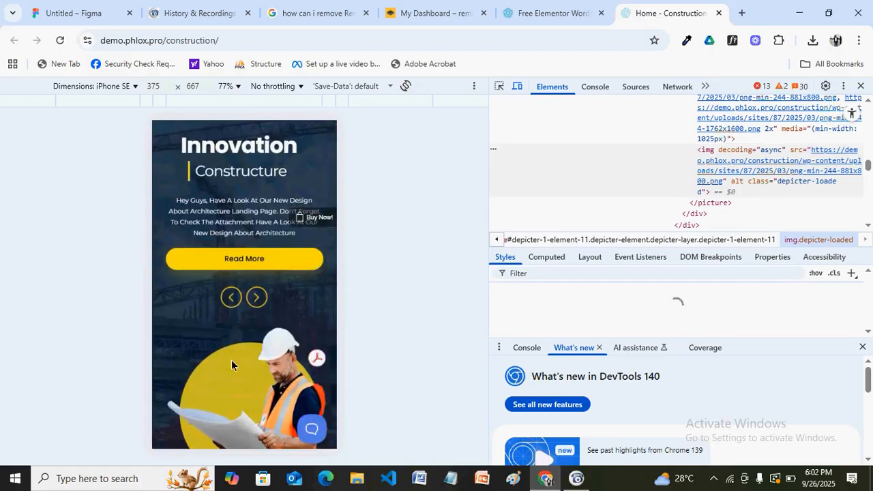
pyautogui.scroll(-4, 231, 351)
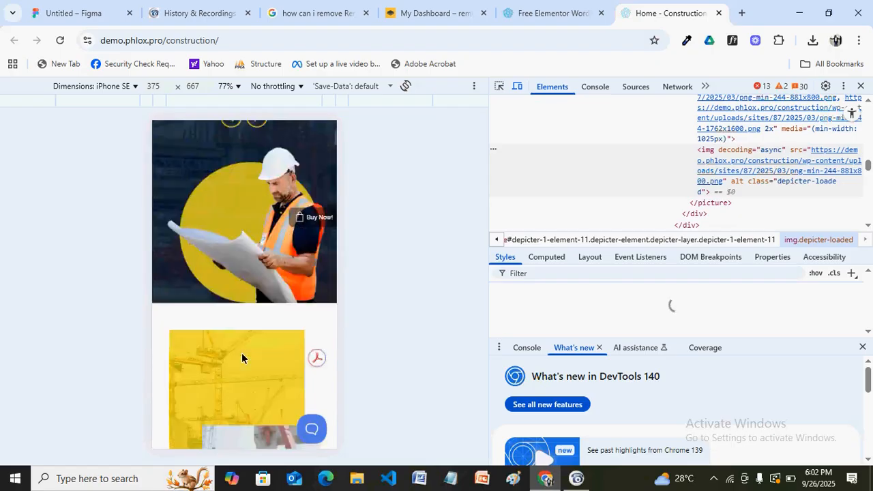
pyautogui.scroll(-2, 242, 357)
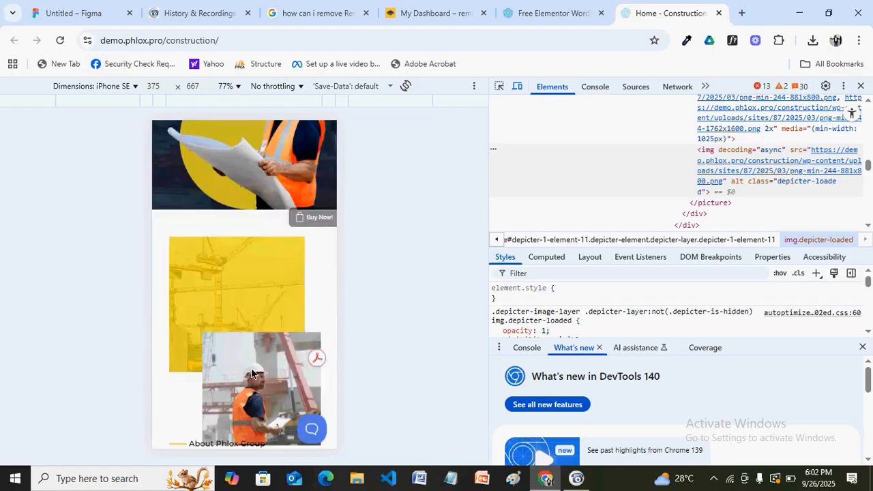
pyautogui.scroll(-10, 251, 373)
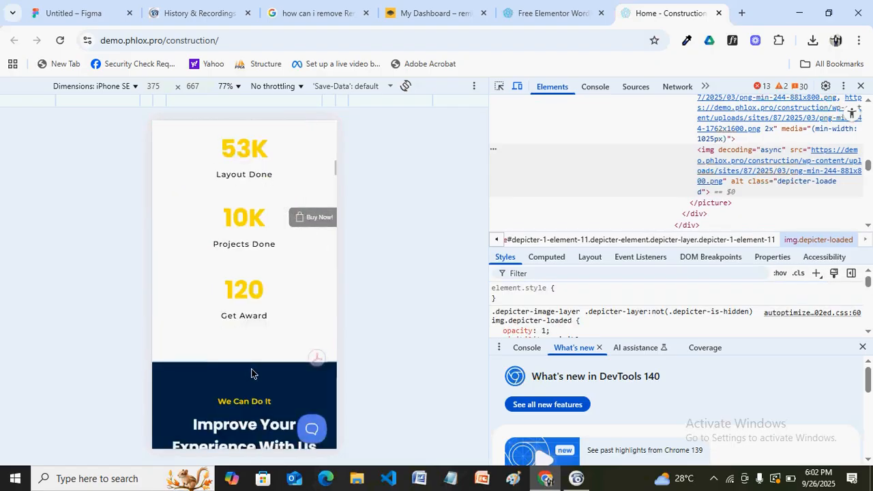
pyautogui.scroll(-3, 255, 184)
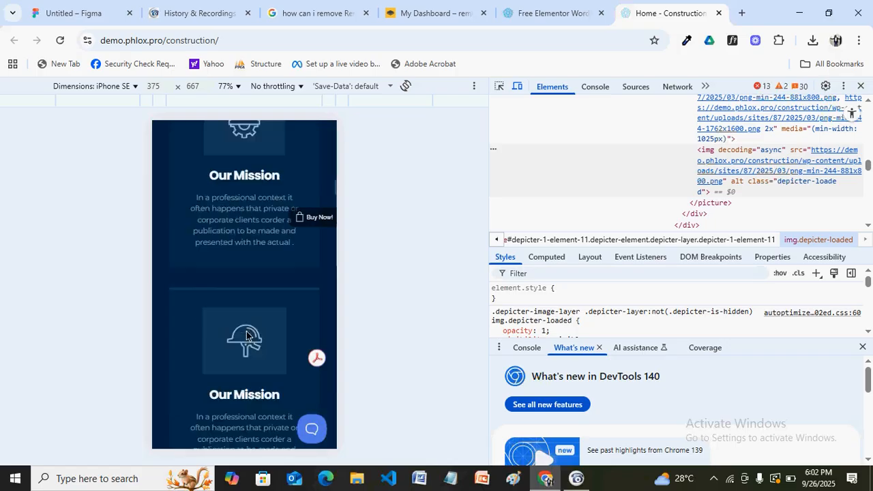
pyautogui.scroll(-3, 265, 196)
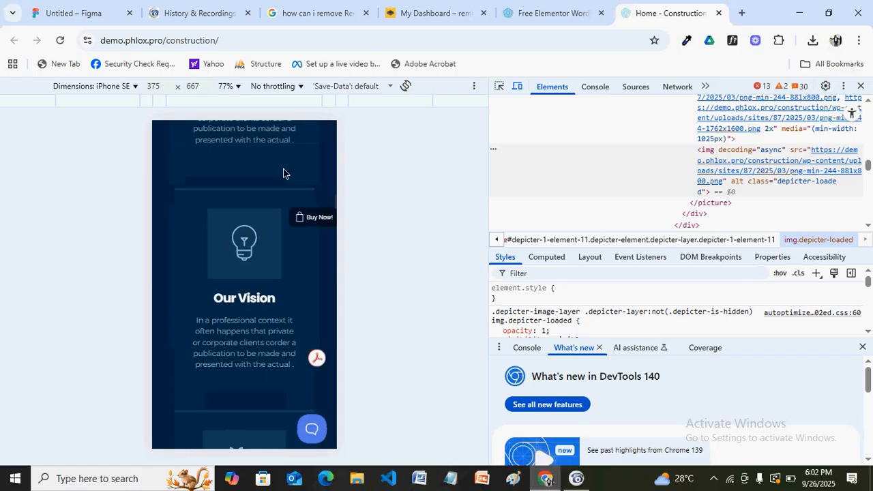
pyautogui.scroll(10, 283, 169)
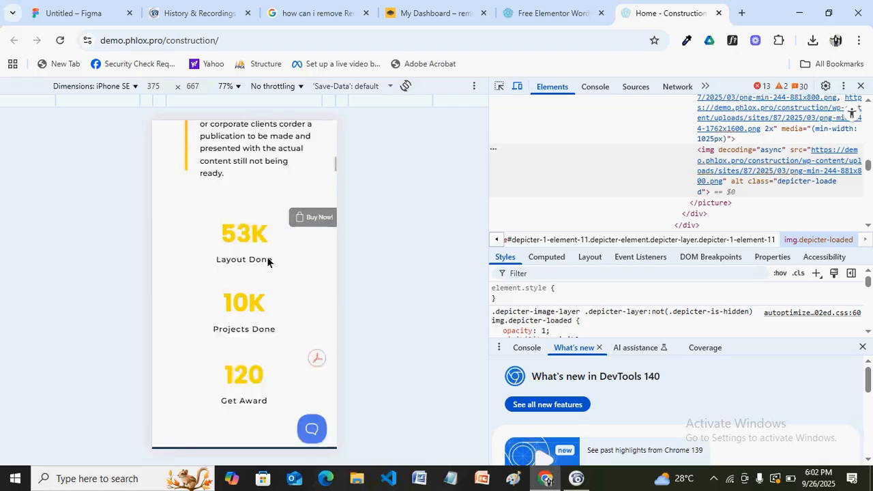
pyautogui.scroll(3, 273, 156)
pyautogui.scroll(5, 272, 151)
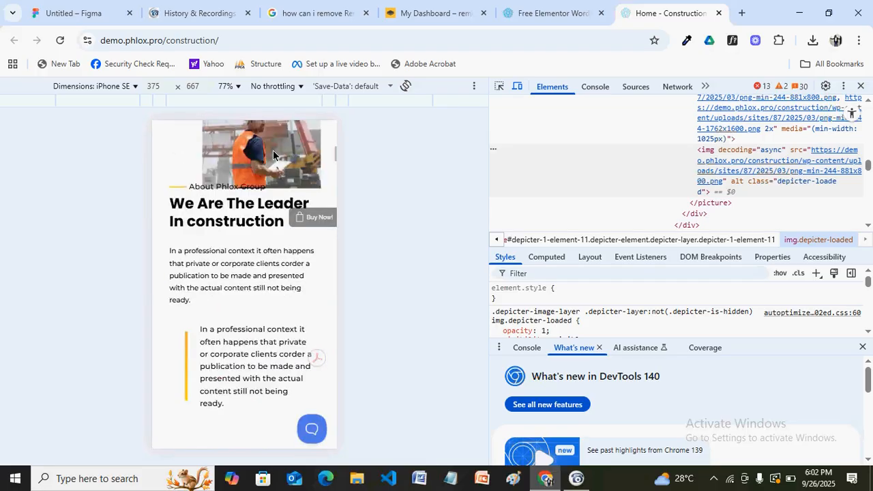
pyautogui.scroll(5, 266, 395)
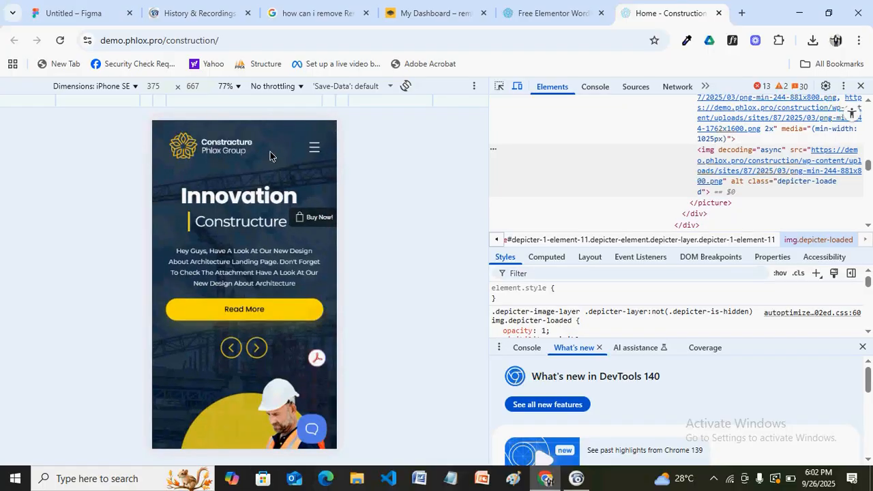
pyautogui.click(314, 150)
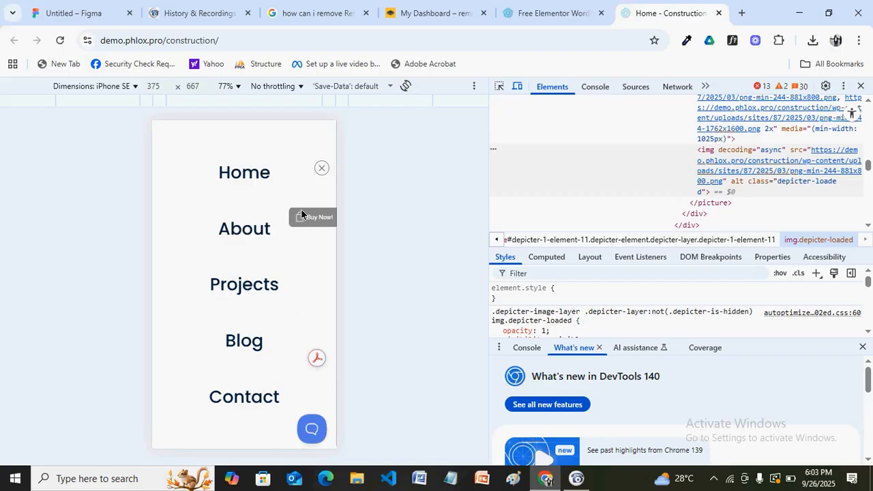
pyautogui.click(320, 171)
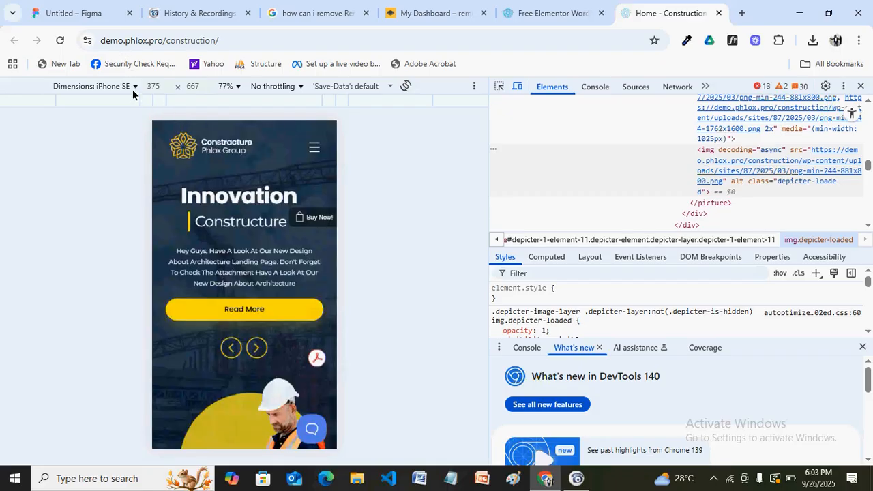
# Preview the construction site at Surface Pro 7 size, then close DevTools and return to the Figma tab
pyautogui.click(134, 90)
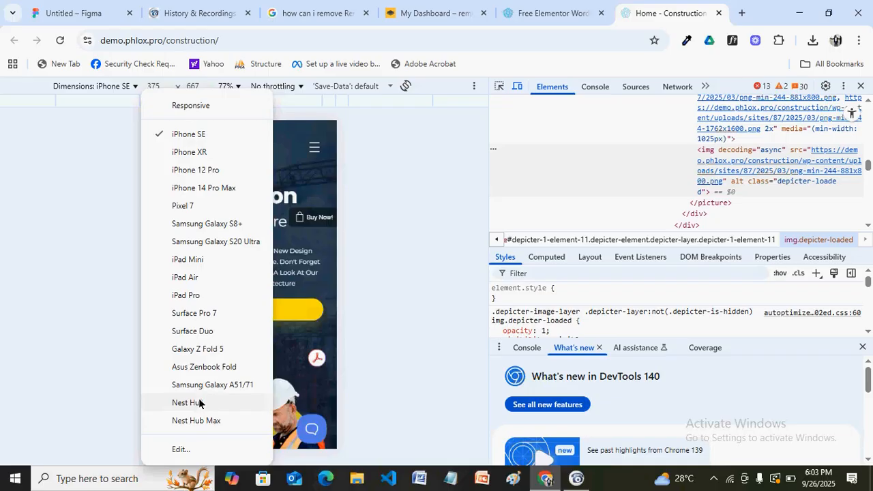
pyautogui.click(209, 314)
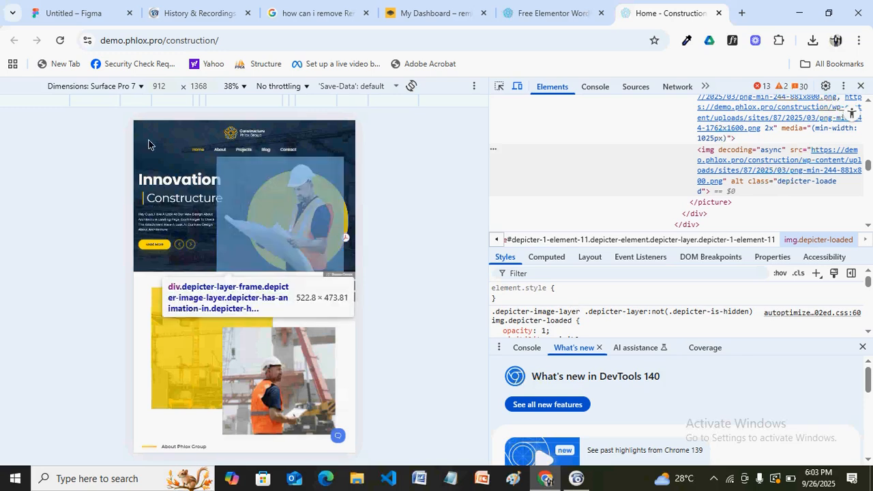
pyautogui.press('F12')
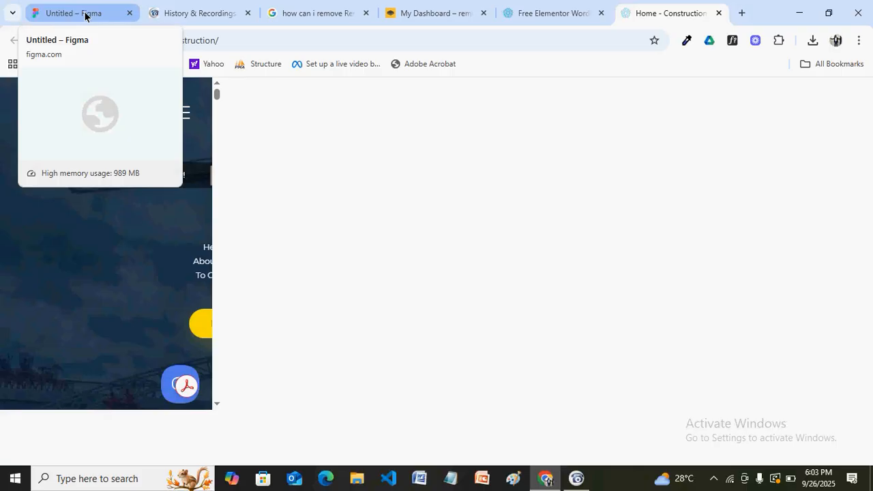
pyautogui.click(84, 15)
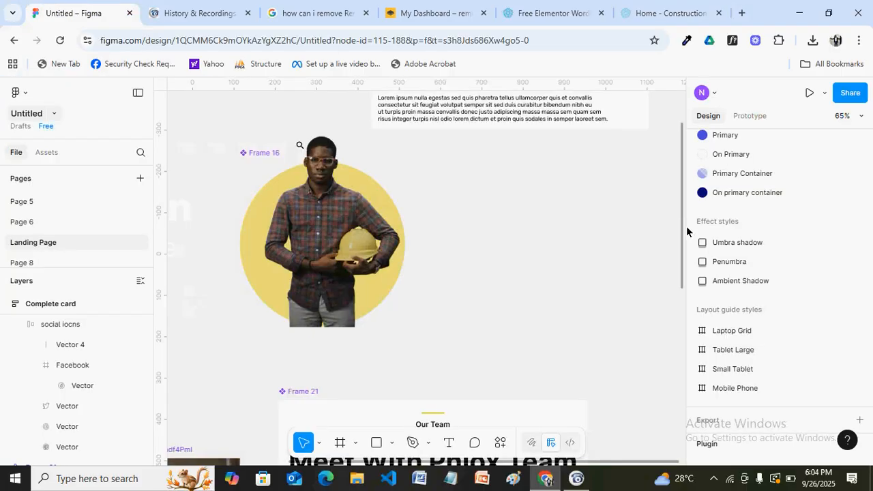
# Switch to Page 8 with the MacBook Pro 16" 'Innovation Constructure' landing page
pyautogui.click(26, 264)
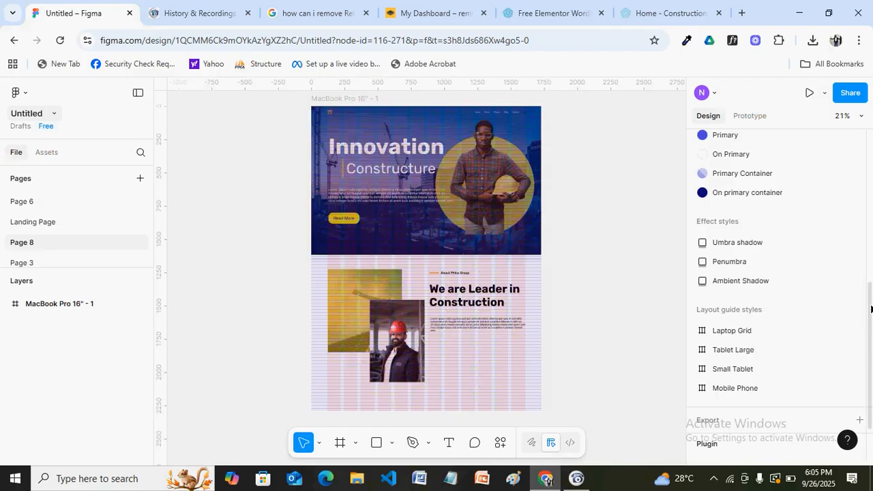
# Show the file's asset library of 27 components and select the MacBook Pro 16" - 1 frame
pyautogui.scroll(-2, 871, 309)
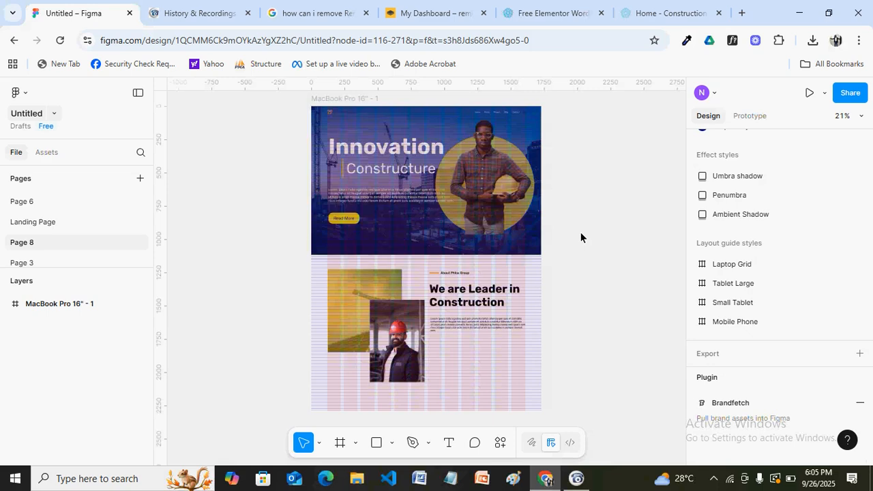
pyautogui.scroll(-5, 581, 237)
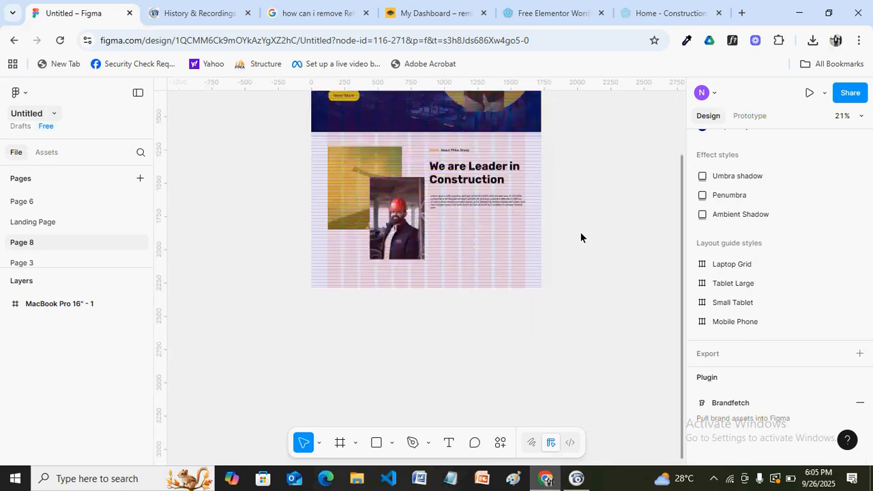
pyautogui.scroll(-1, 580, 232)
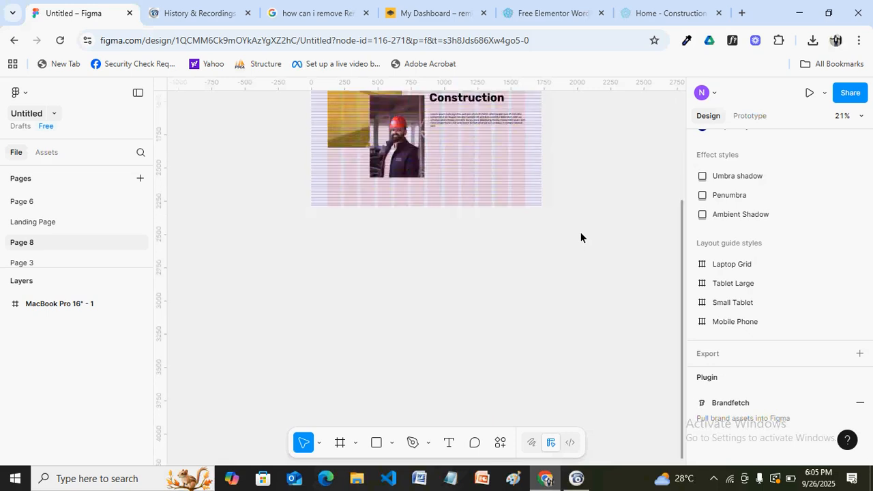
pyautogui.scroll(3, 580, 233)
pyautogui.scroll(-1, 580, 237)
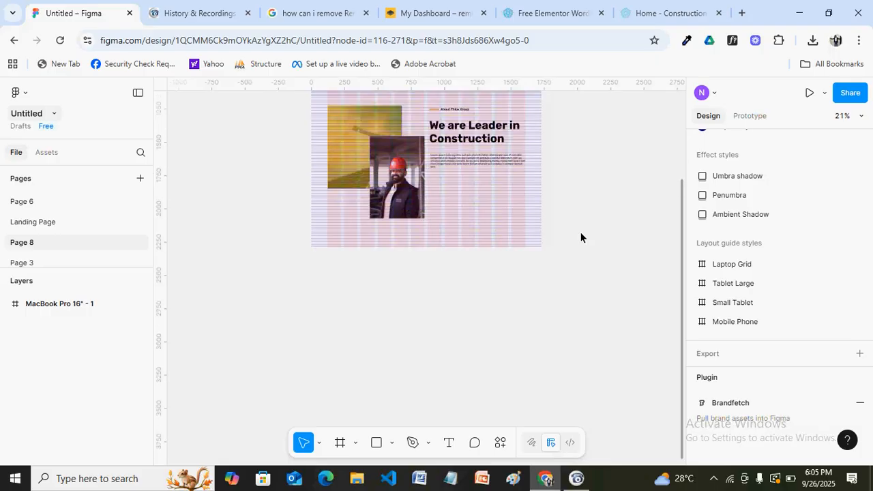
pyautogui.scroll(5, 580, 232)
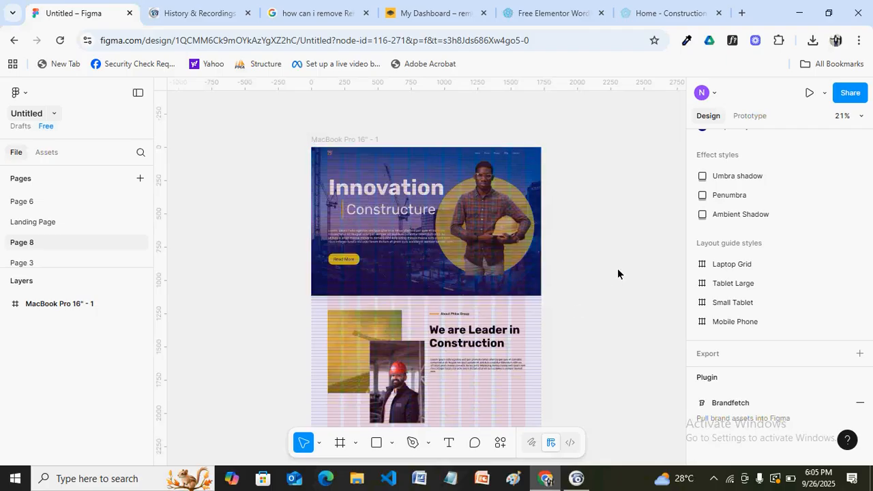
pyautogui.scroll(-5, 618, 270)
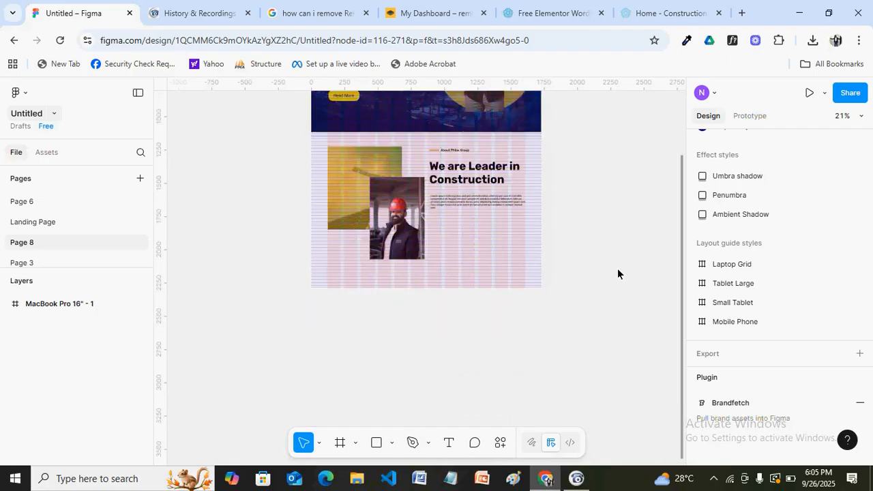
pyautogui.scroll(-1, 617, 273)
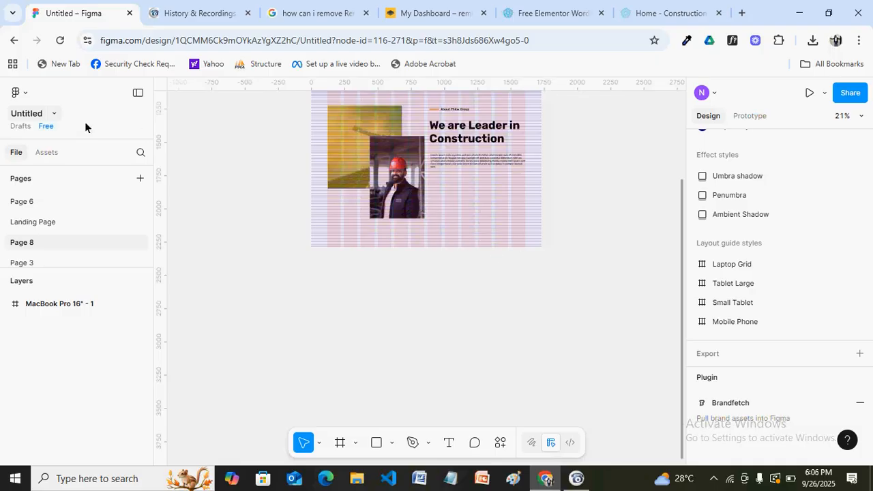
pyautogui.click(43, 158)
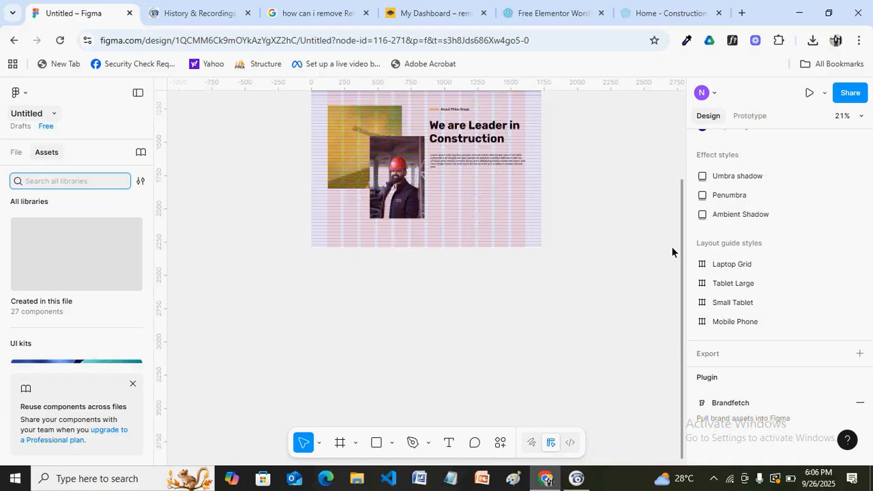
pyautogui.scroll(3, 671, 252)
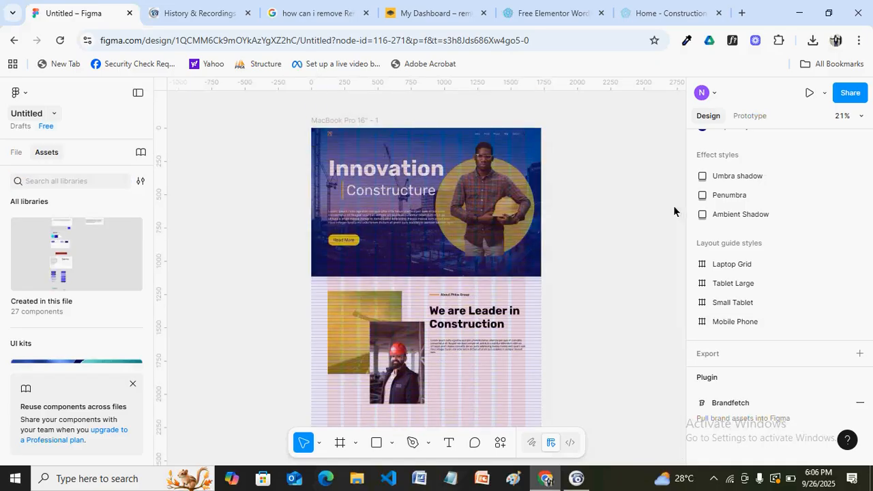
pyautogui.click(321, 127)
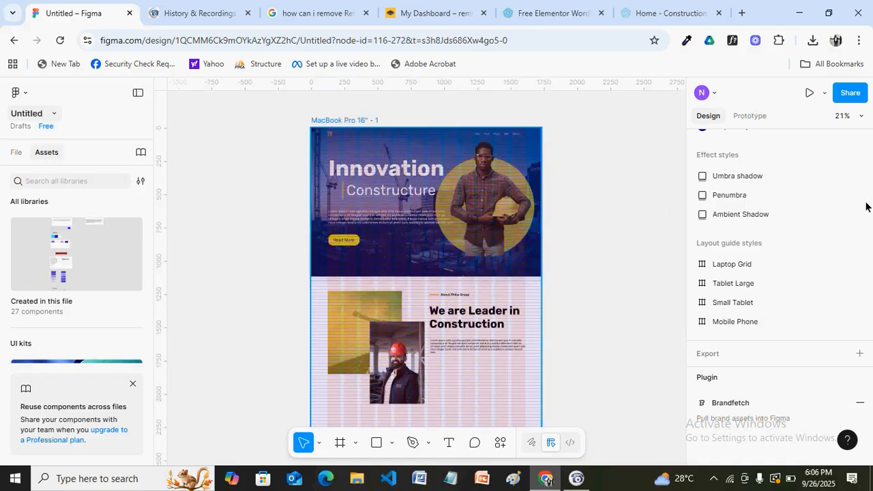